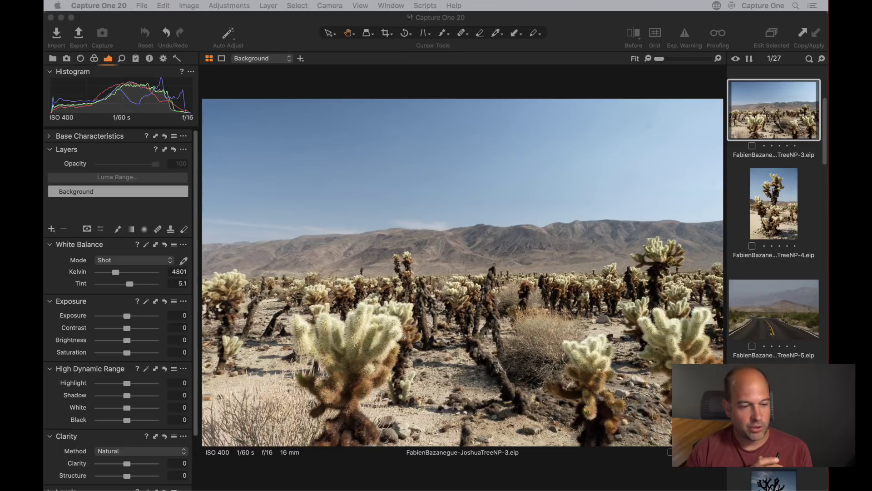
Close the window of the currently open Capture One 20 catalog.
left_click(317, 111)
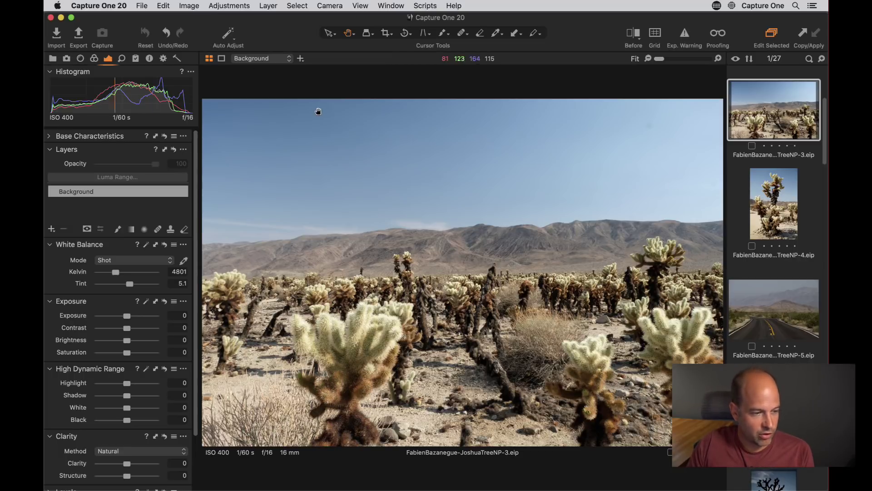
left_click(51, 19)
left_click(517, 258)
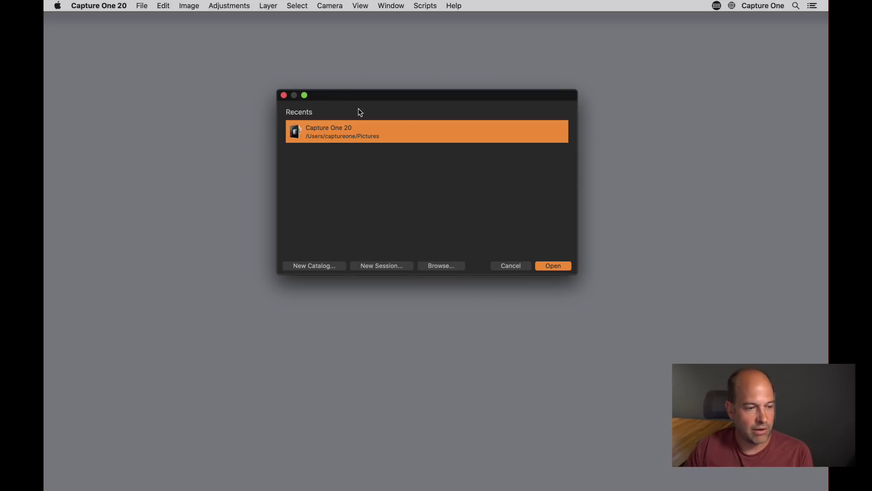
Start a new catalog and name it "Fujifilm Webinar".
left_click(143, 5)
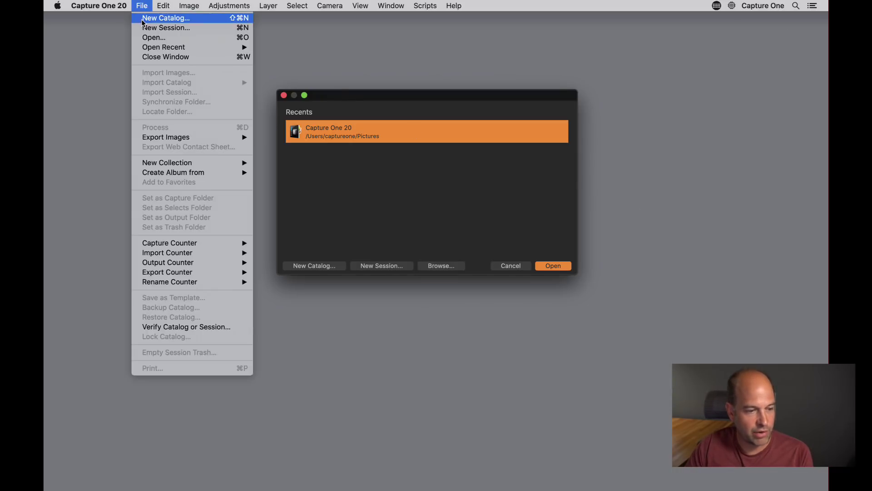
left_click(145, 24)
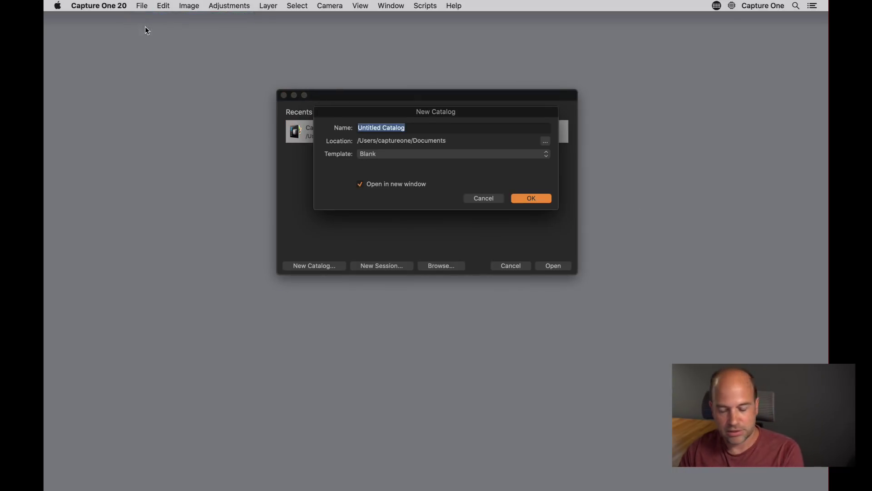
type("Fu")
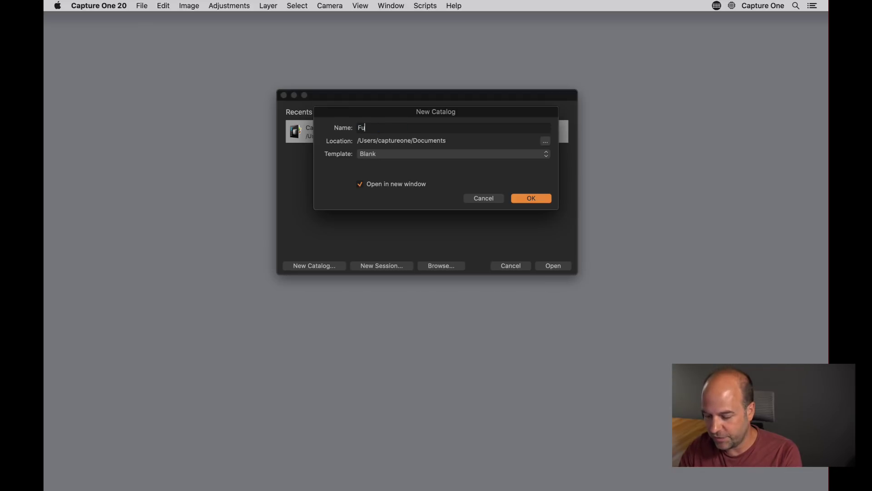
type("ji")
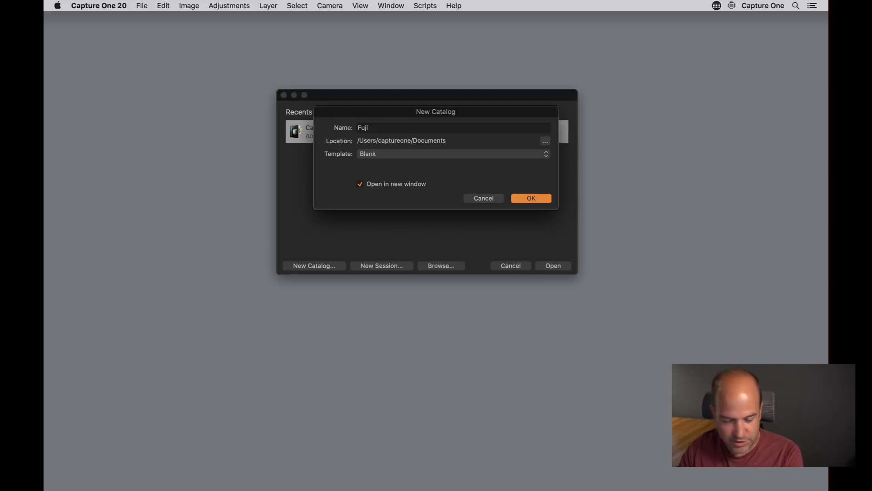
type("film Webinar")
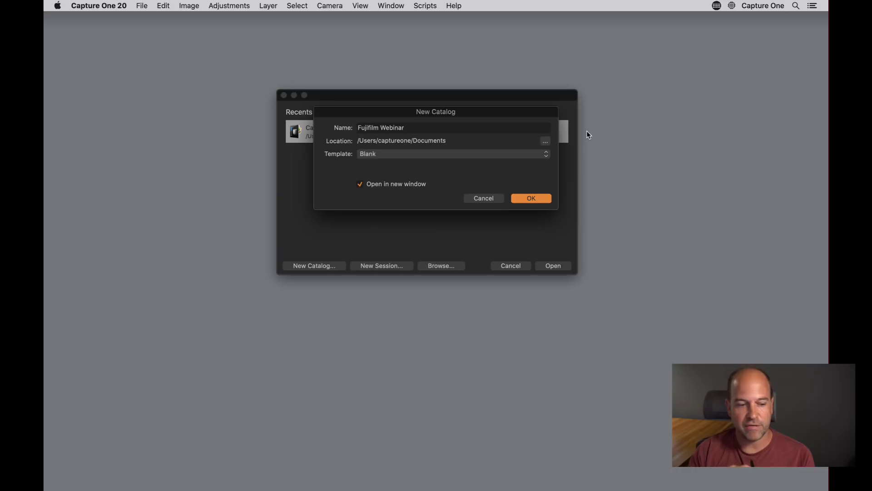
Set the new catalog's location to the Pictures folder and create it from the Blank template.
left_click(546, 141)
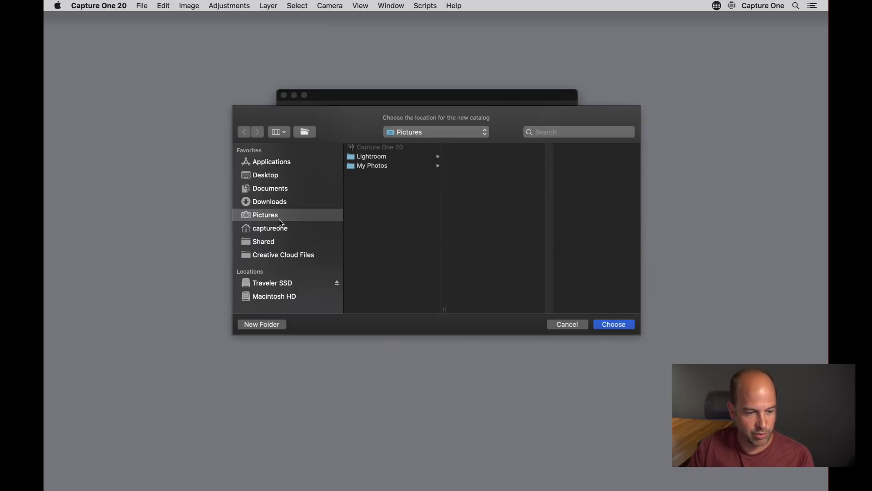
left_click(613, 325)
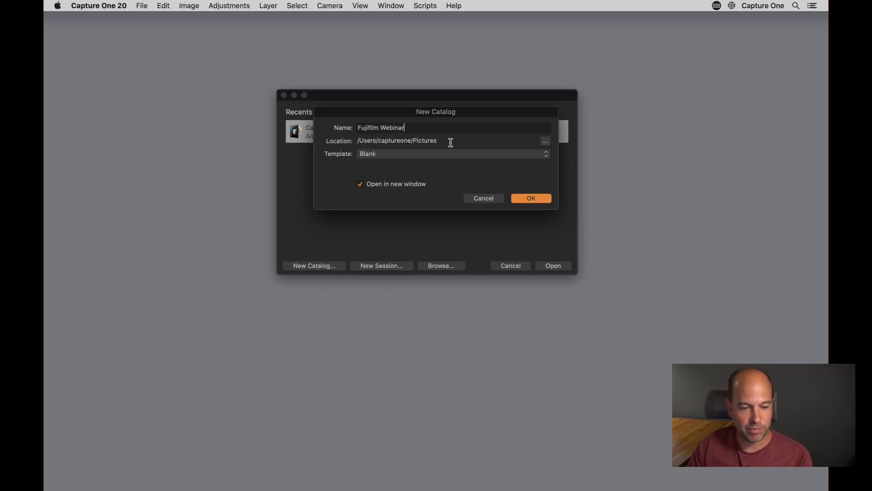
left_click(547, 142)
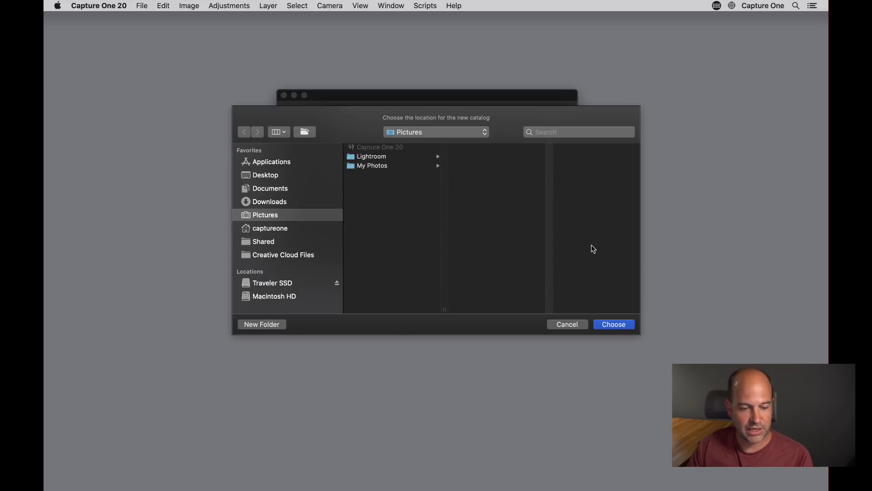
left_click(613, 326)
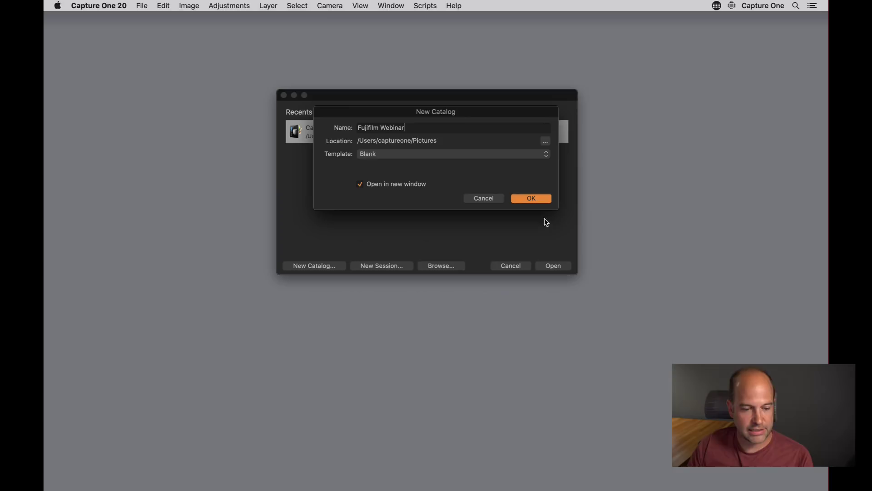
key("Return")
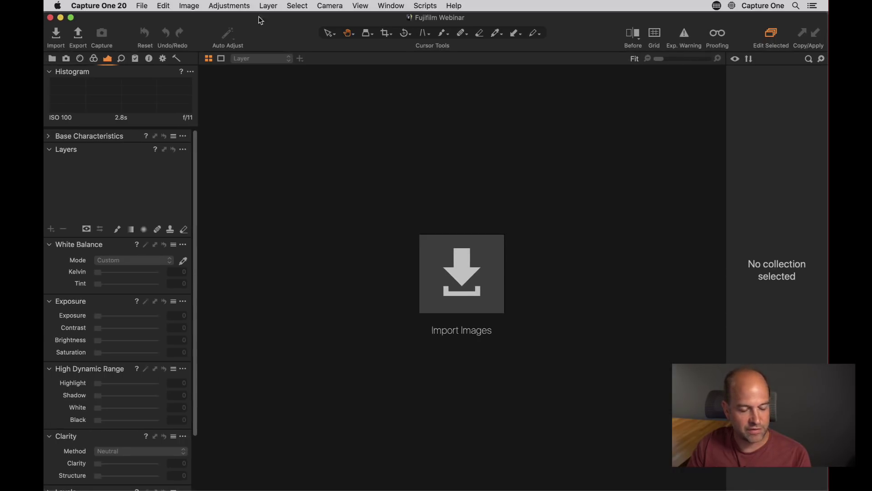
Start an image import in an enlarged import window and remove the SPR-07 style from the import adjustments.
left_click(447, 265)
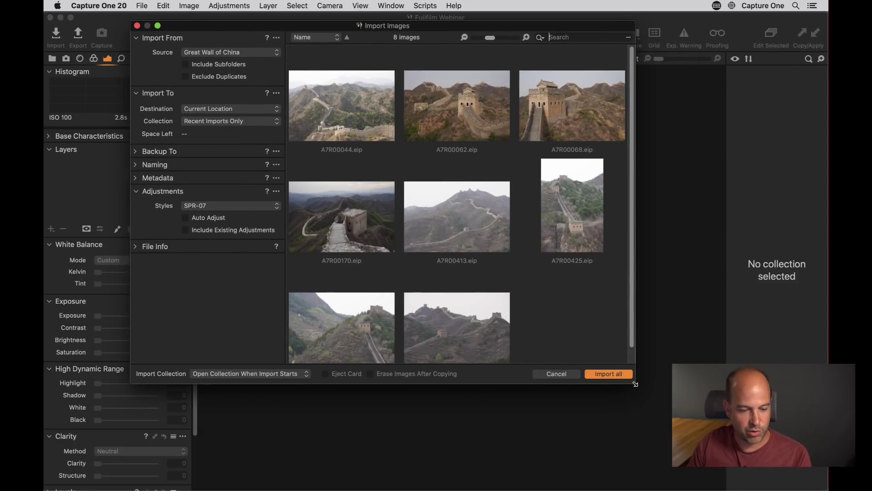
left_click_drag(635, 384, 790, 441)
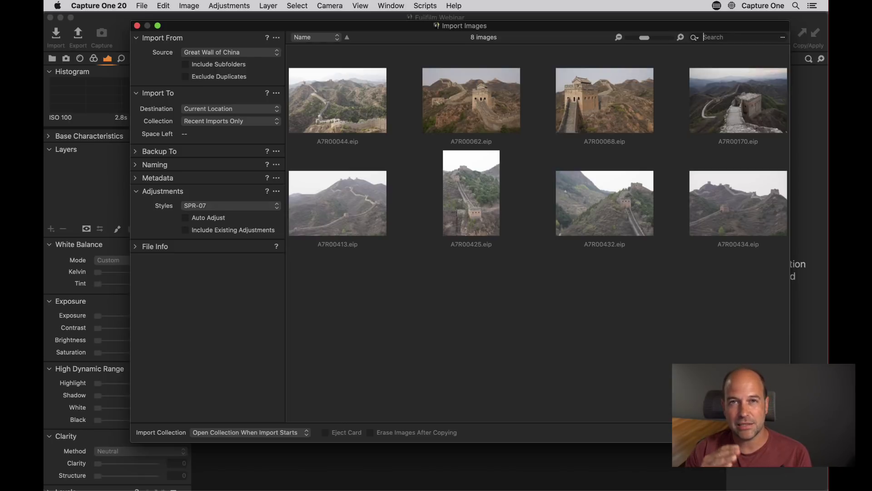
left_click(216, 207)
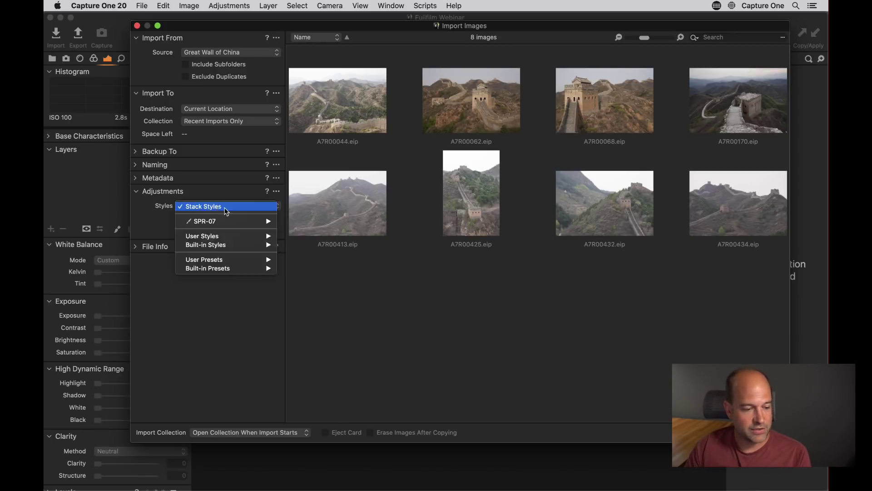
mouse_move(237, 221)
left_click(292, 223)
left_click(136, 191)
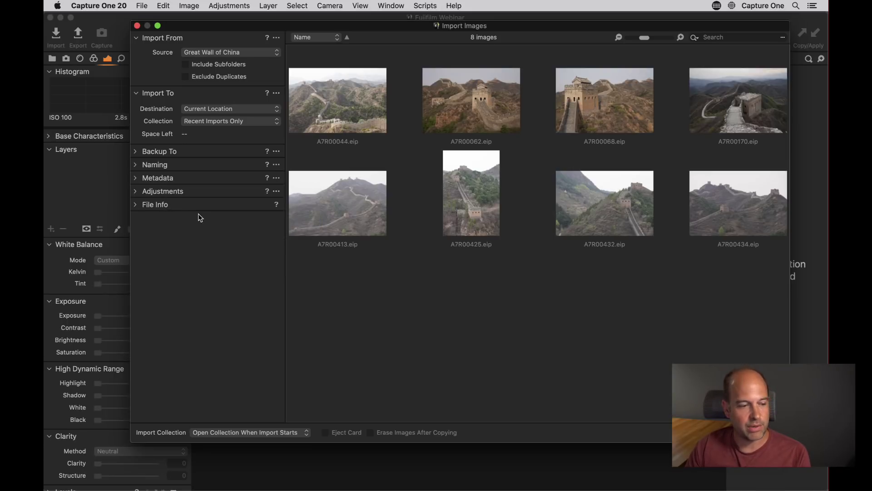
Set the import source to the photographer's folder containing the JoshuaTreeNP files, inside Demonstration Images on Traveler SSD.
left_click_drag(192, 25, 180, 46)
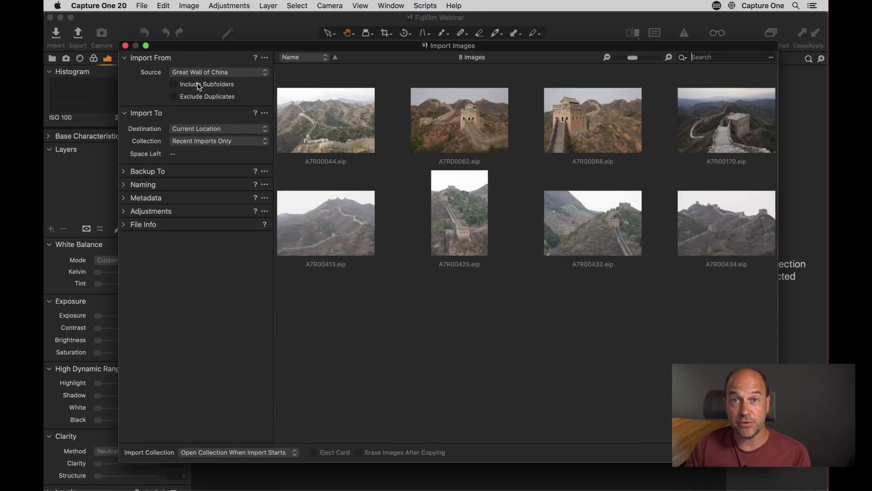
left_click(196, 73)
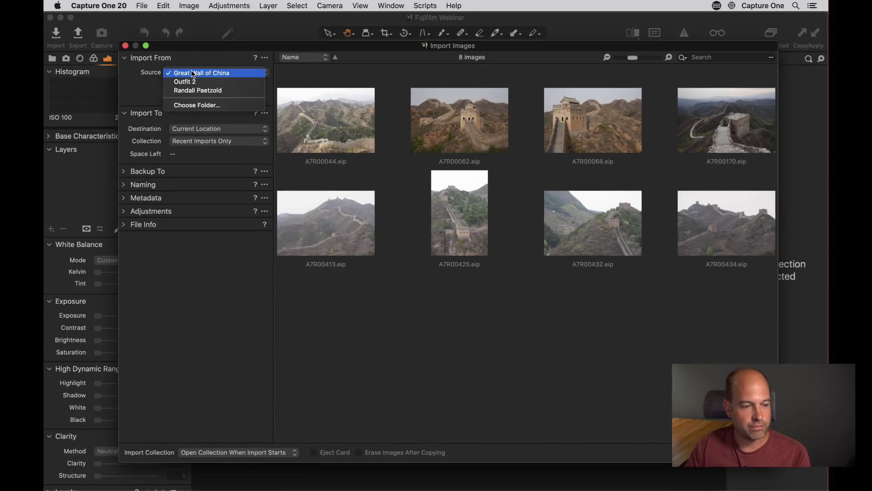
left_click(230, 105)
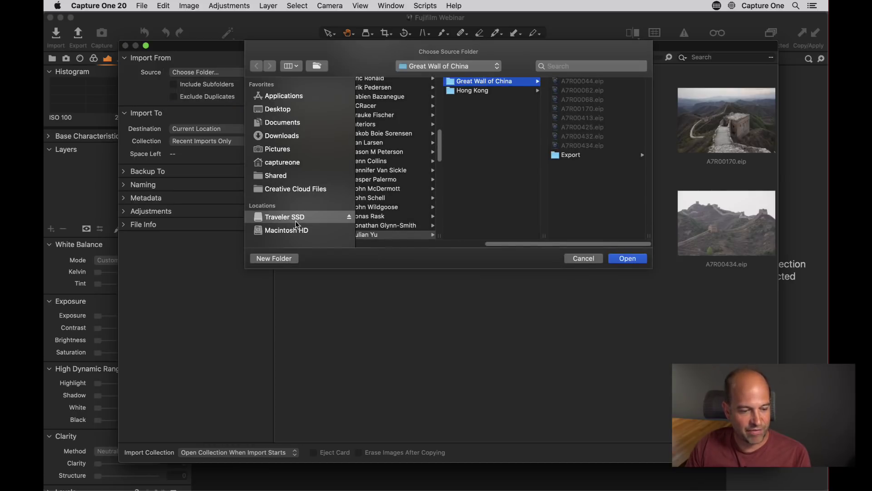
left_click(291, 218)
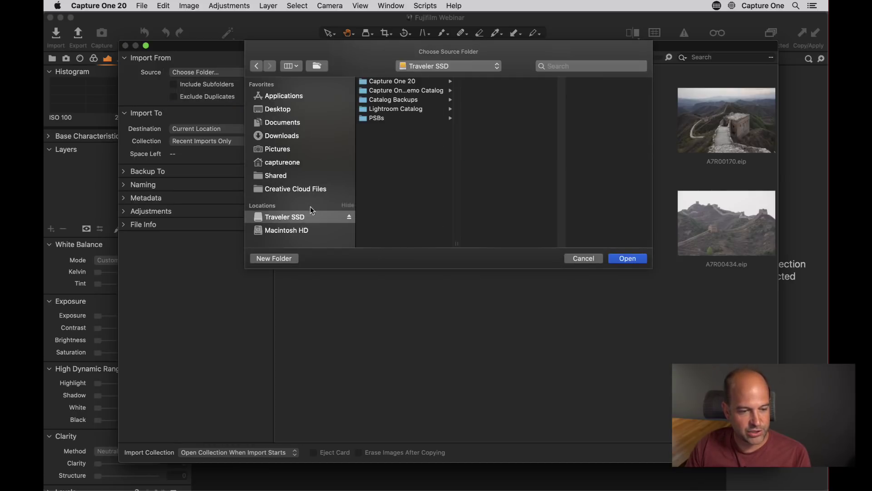
left_click(426, 91)
left_click(498, 101)
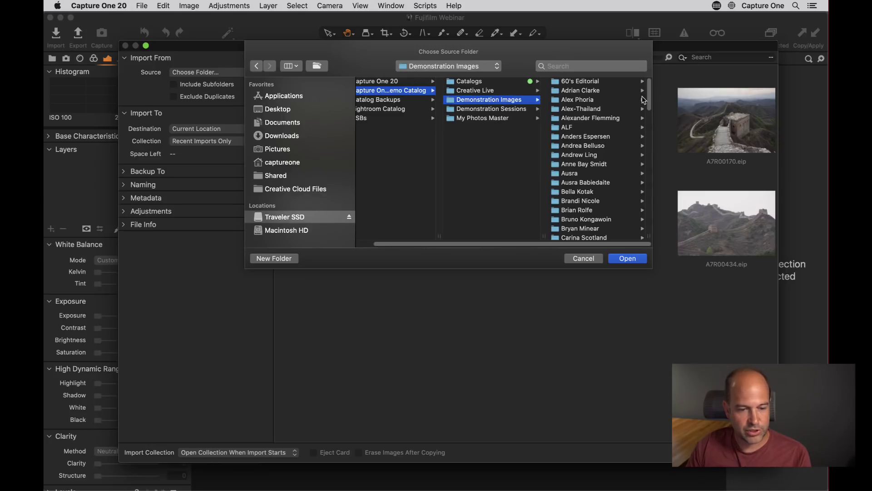
left_click_drag(649, 100, 653, 138)
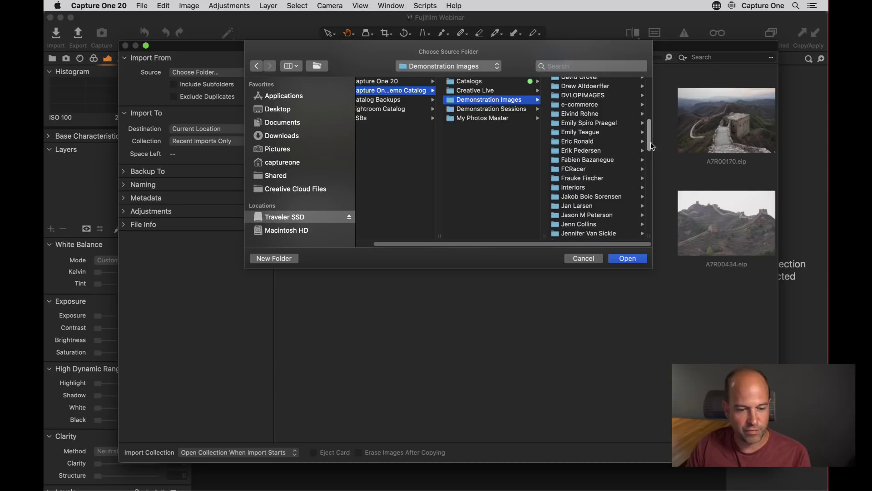
left_click(588, 160)
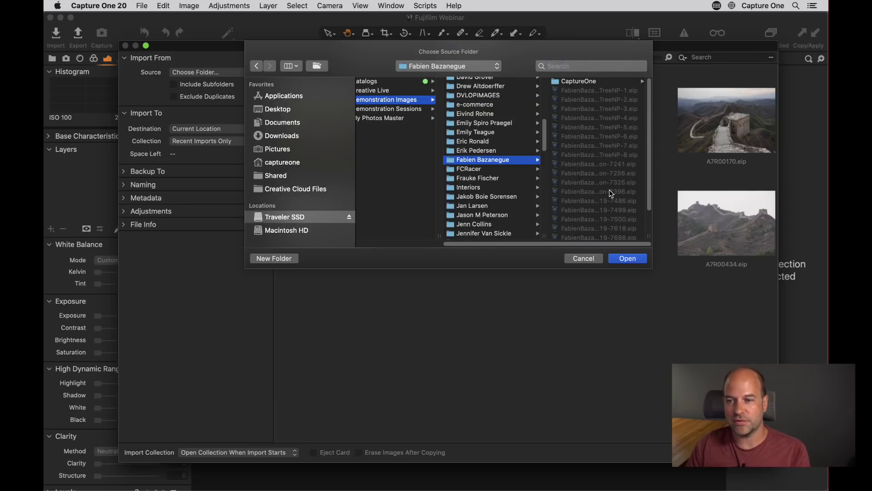
left_click(625, 259)
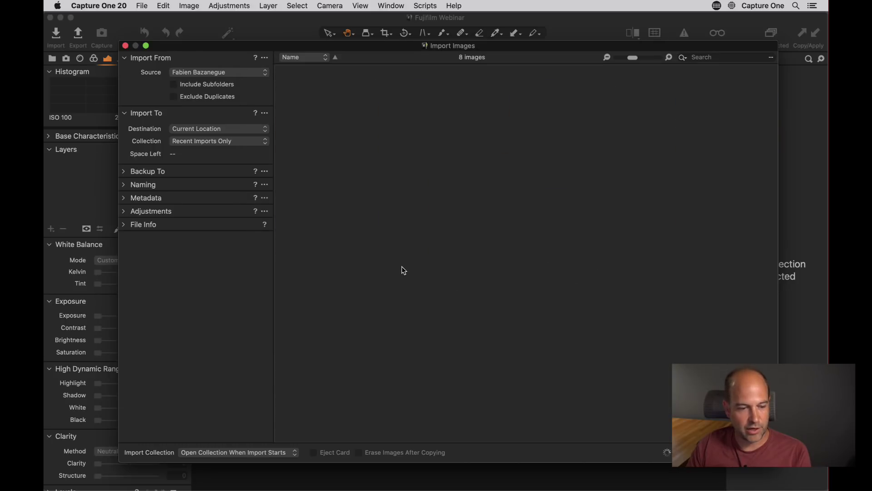
Import all images from the source folder with the destination kept at Current Location.
scroll(432, 236, "down", 5)
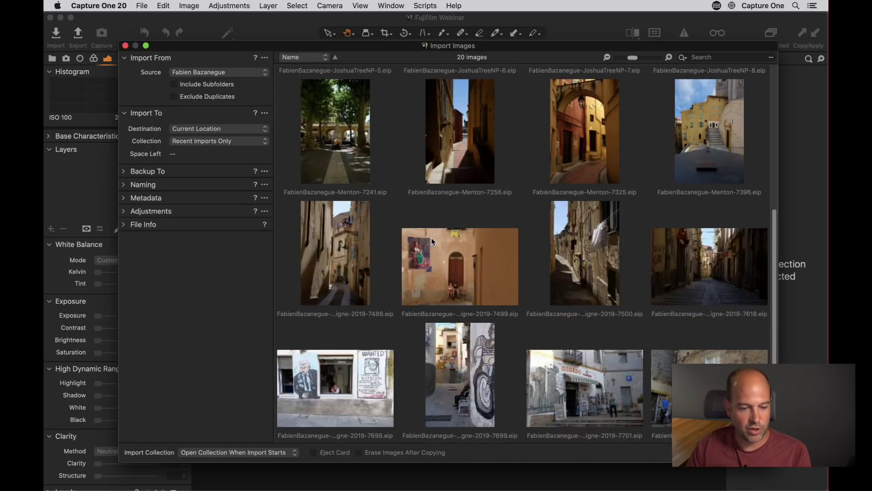
scroll(431, 238, "up", 5)
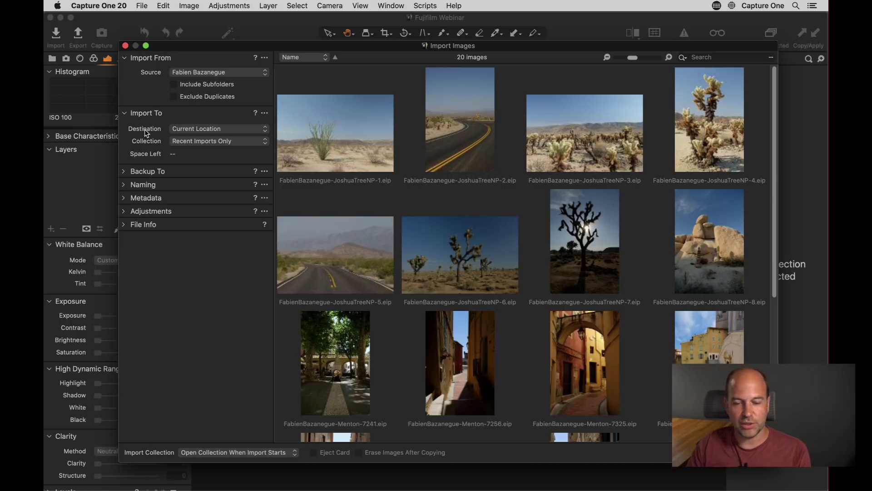
left_click(222, 130)
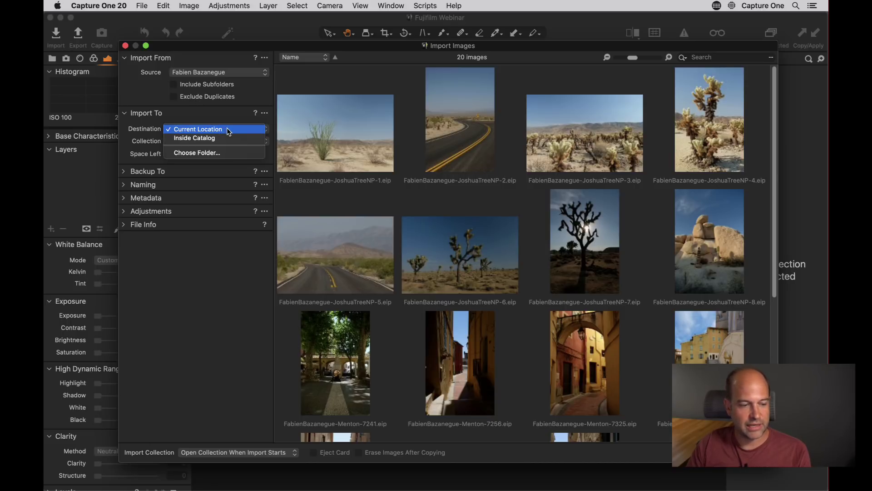
left_click(229, 129)
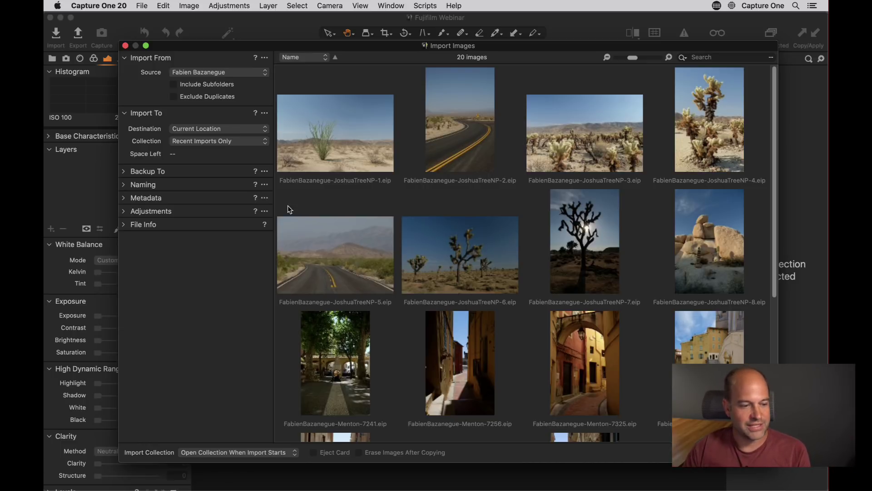
left_click(196, 129)
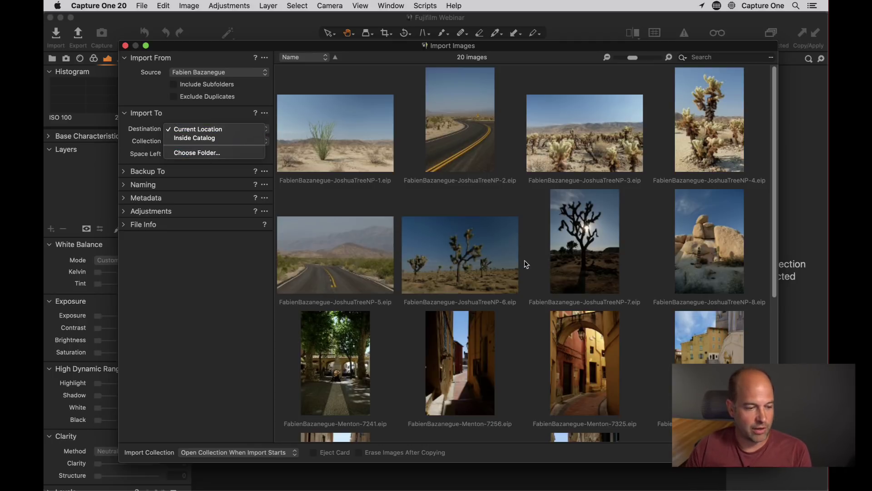
left_click(239, 130)
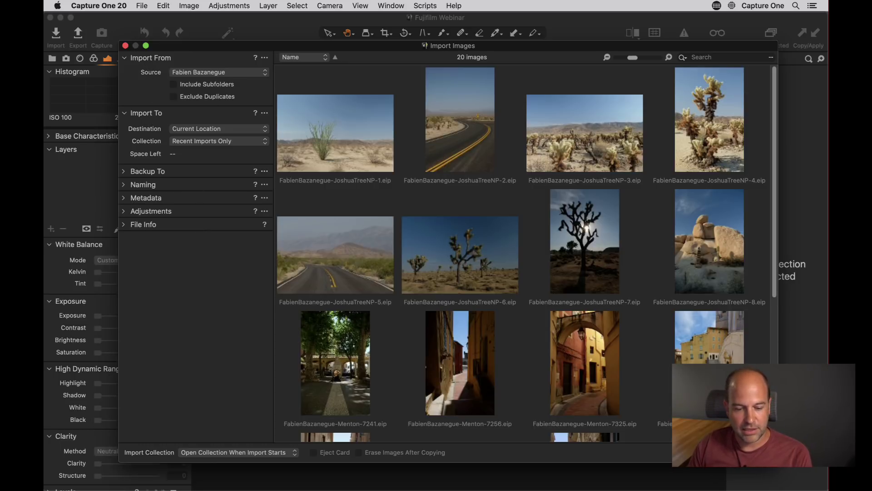
left_click(752, 452)
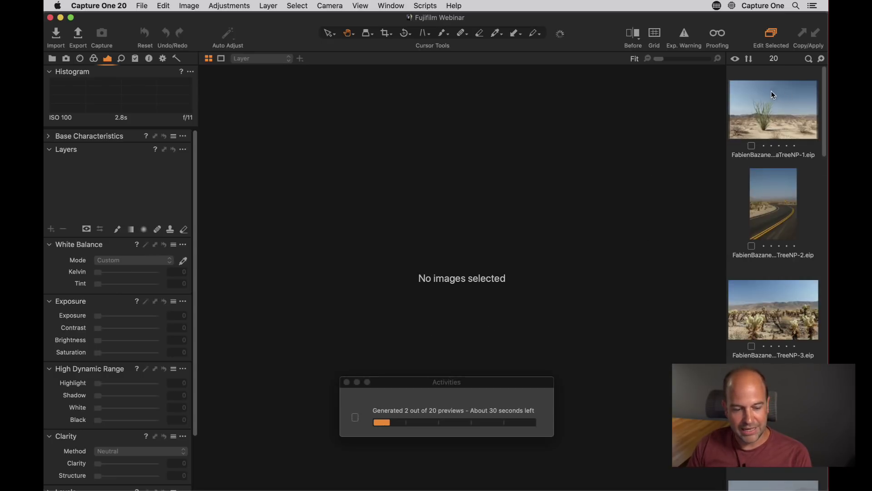
Move the Activities window out of the way, browse the first four imported images and return to the first one.
left_click_drag(509, 382, 559, 116)
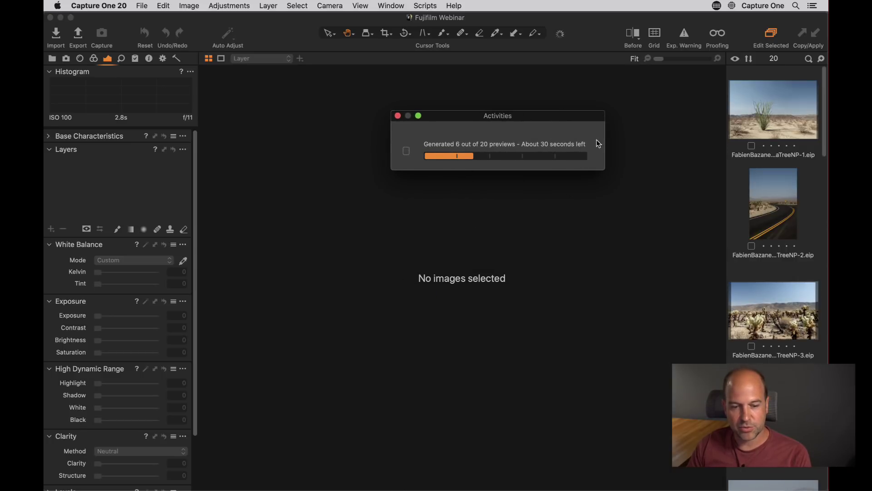
left_click(736, 178)
key("Right")
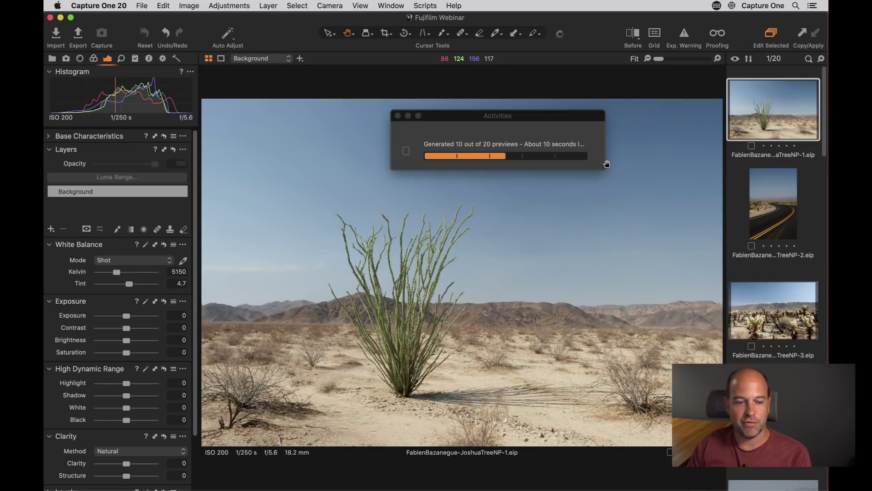
key("Right")
key("Right")
key("Right")
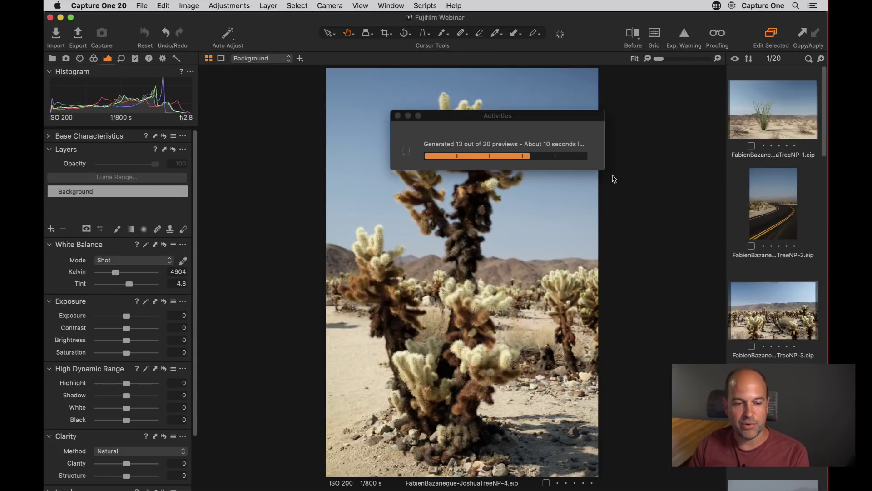
key("Left")
key("Left")
key("Left")
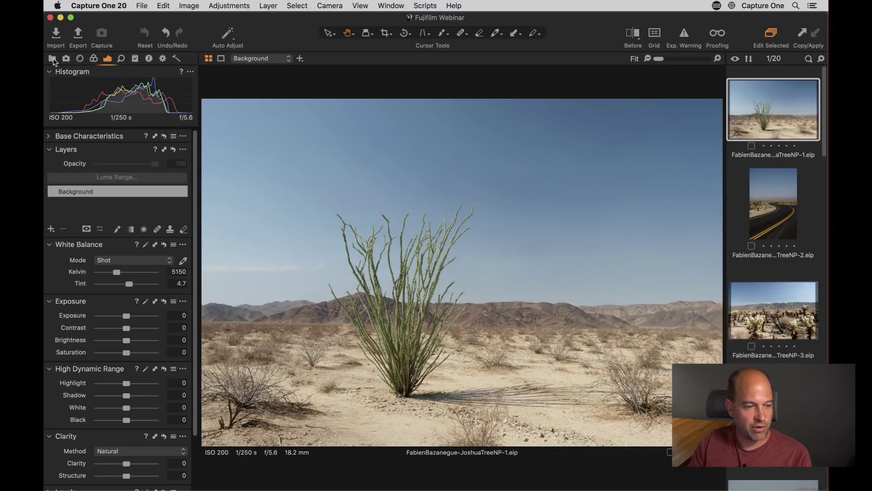
Expand the library's folder tree under Traveler SSD down to the photographer's folder inside Demonstration Images.
left_click(52, 59)
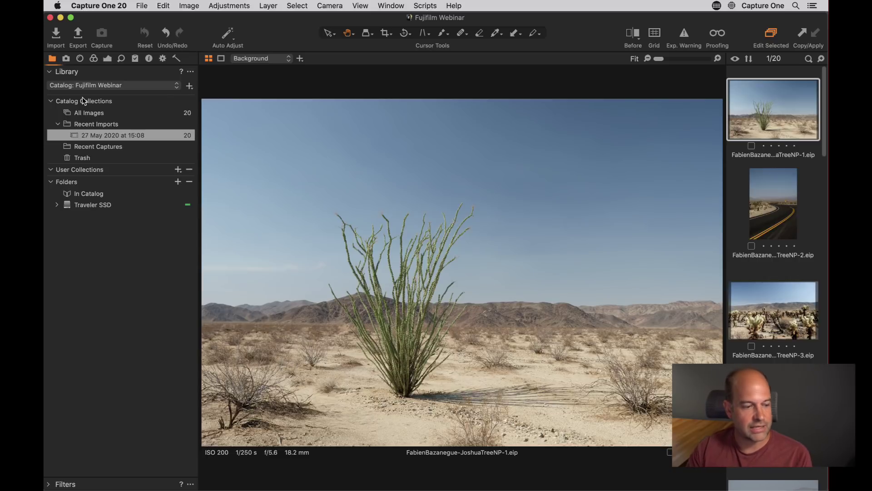
left_click(56, 205)
left_click(65, 216)
left_click(73, 228)
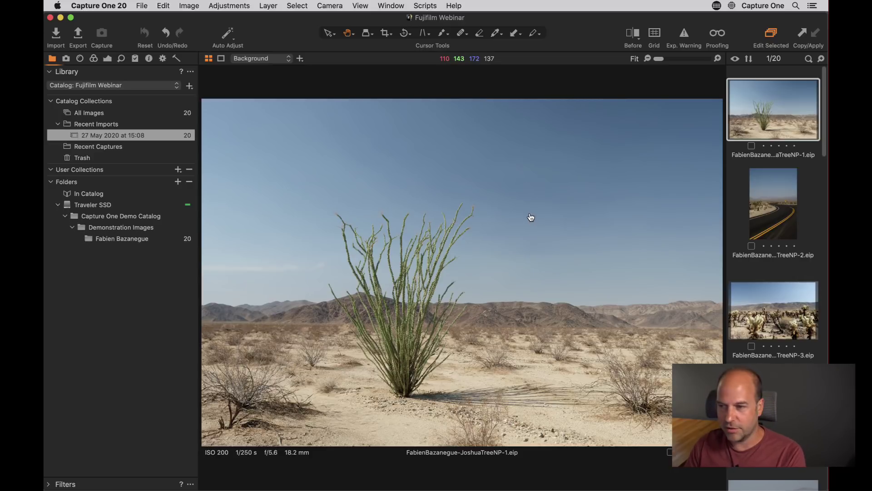
In a new Finder window, locate the imported photographer's folder on Traveler SSD, inside Demonstration Images of the Capture One demo catalog folder.
key("super+Tab")
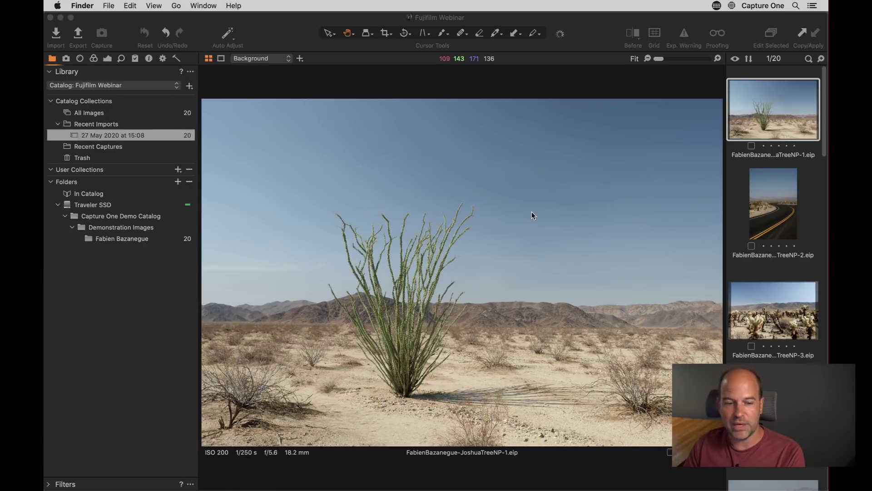
key("super+n")
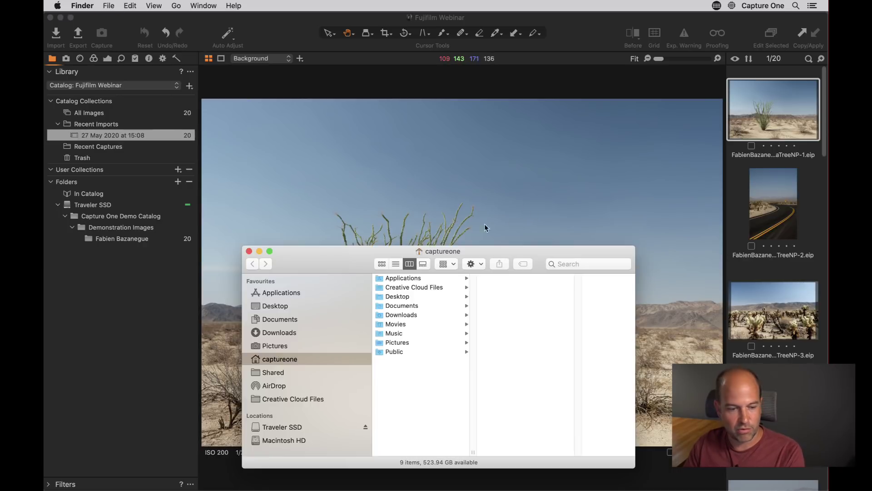
left_click_drag(324, 255, 344, 105)
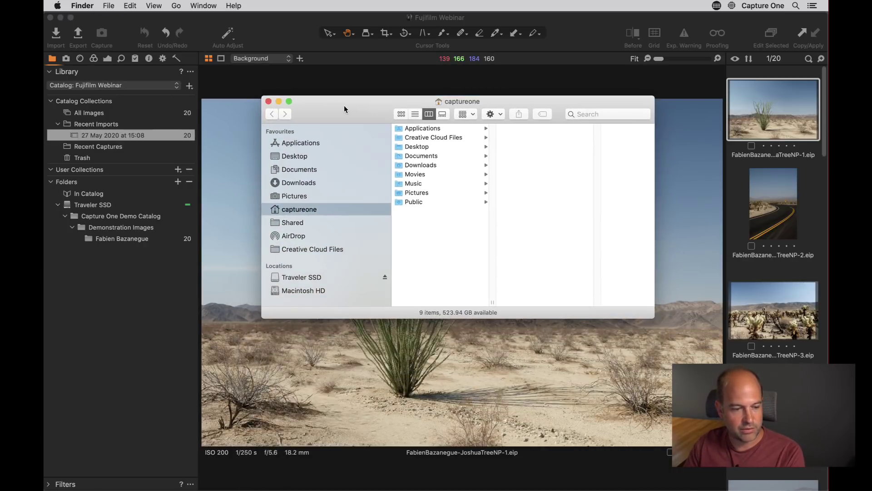
left_click(309, 276)
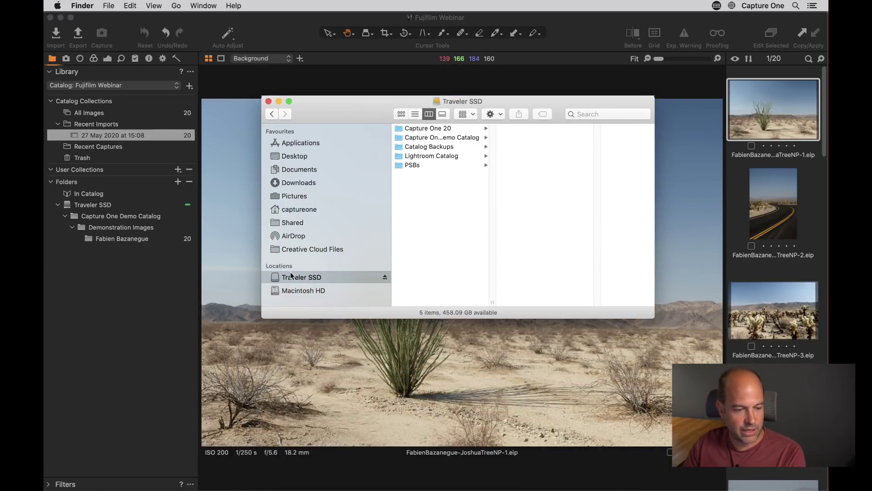
left_click(467, 138)
left_click(550, 147)
left_click_drag(525, 105, 438, 100)
scroll(512, 211, "down", 5)
scroll(512, 211, "down", 3)
left_click(504, 153)
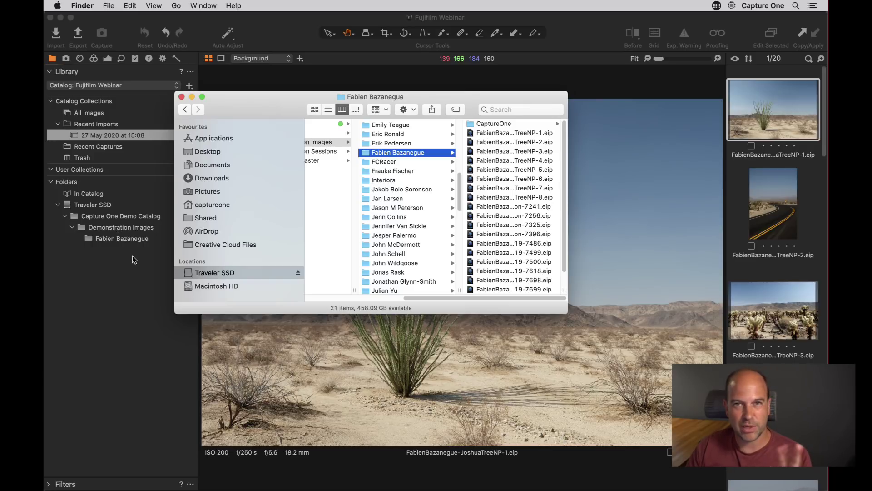
Back in Capture One, import all images from the photographer's folder of RAF files in Demonstration Images, keeping the destination at Current Location.
left_click(127, 306)
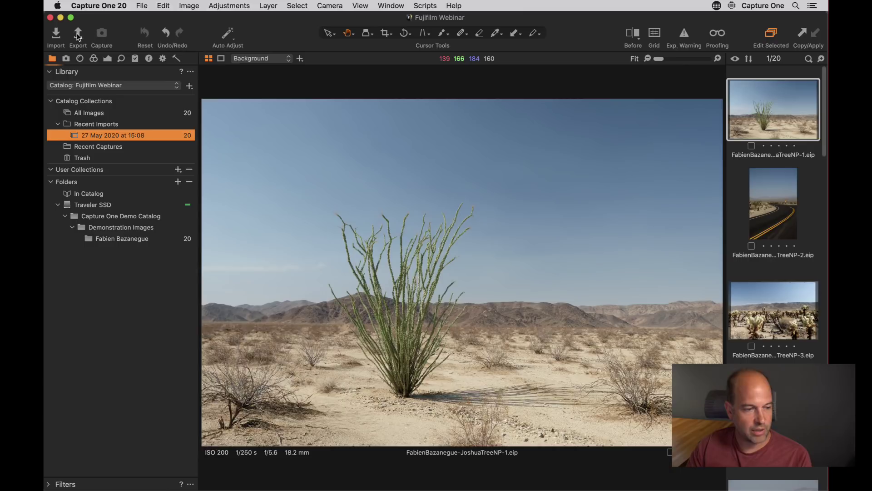
left_click(56, 35)
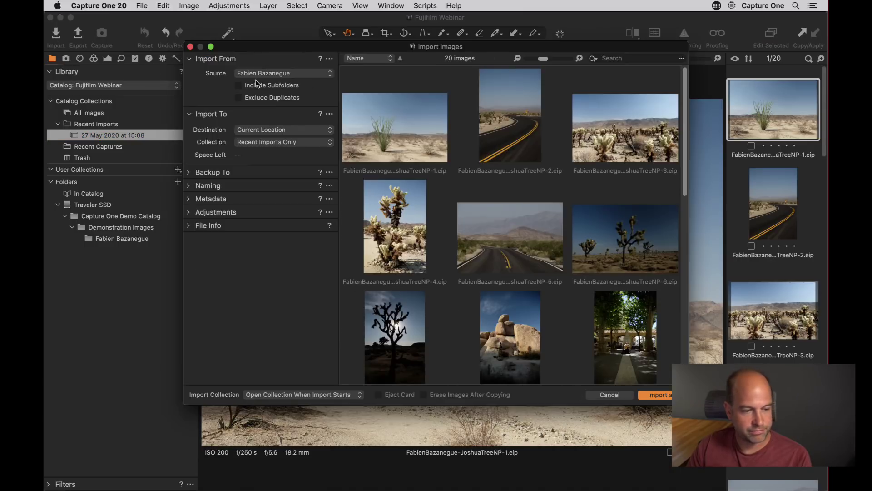
left_click(300, 75)
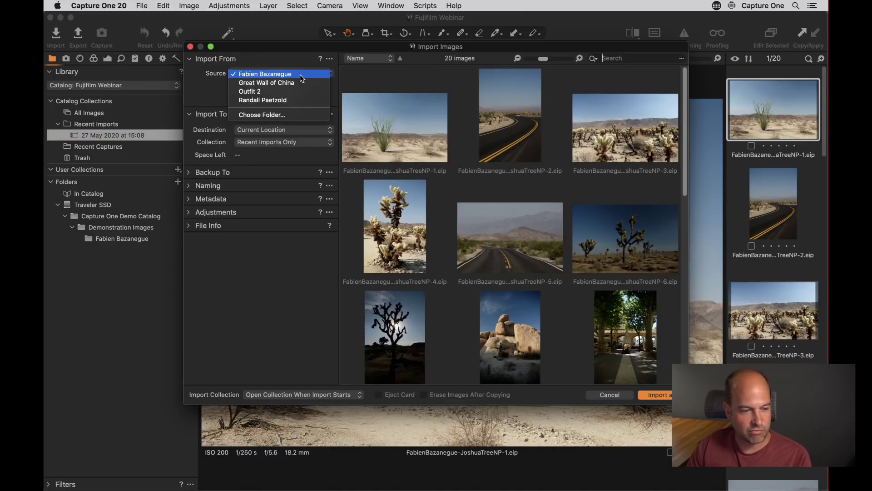
left_click(282, 115)
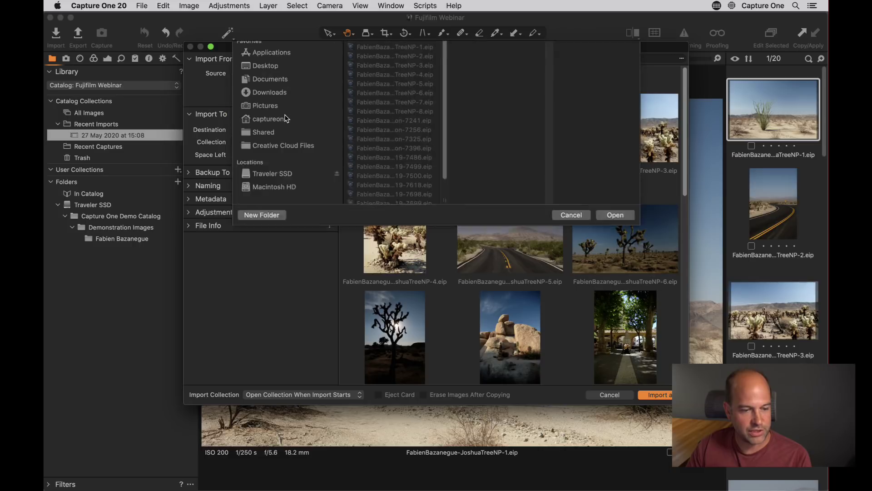
left_click(422, 71)
left_click(429, 77)
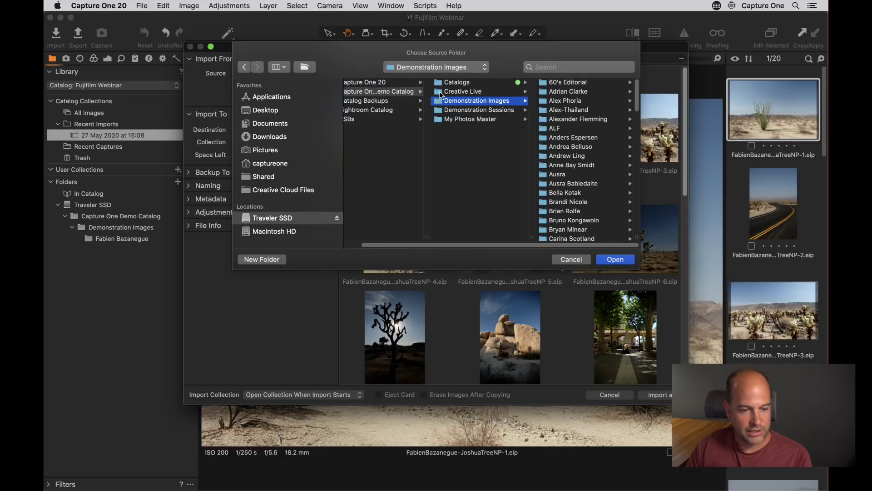
left_click_drag(635, 99, 636, 114)
left_click(594, 142)
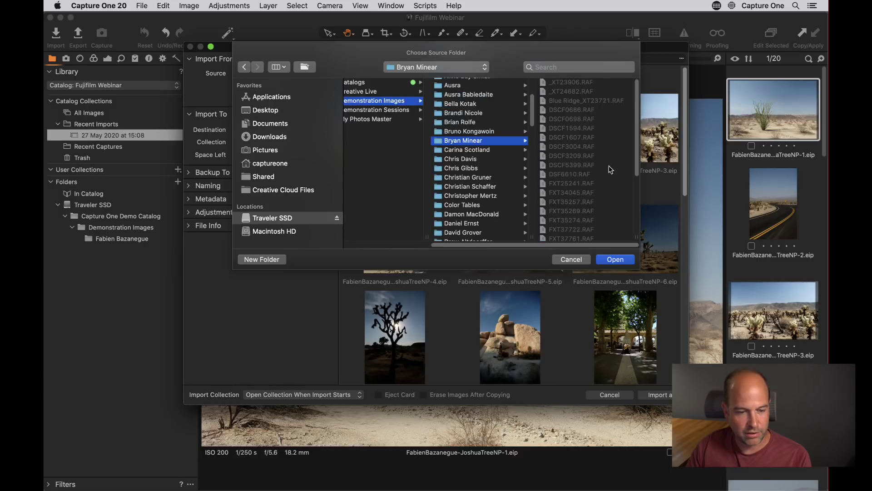
left_click(614, 259)
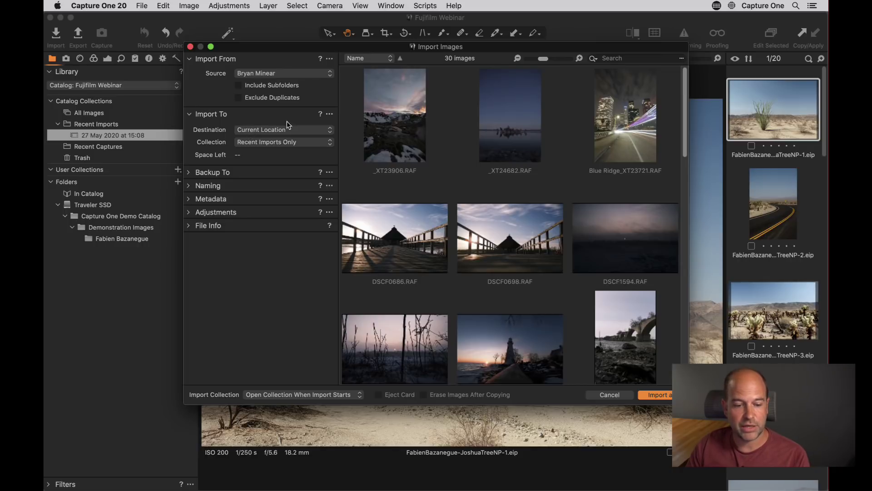
left_click(656, 394)
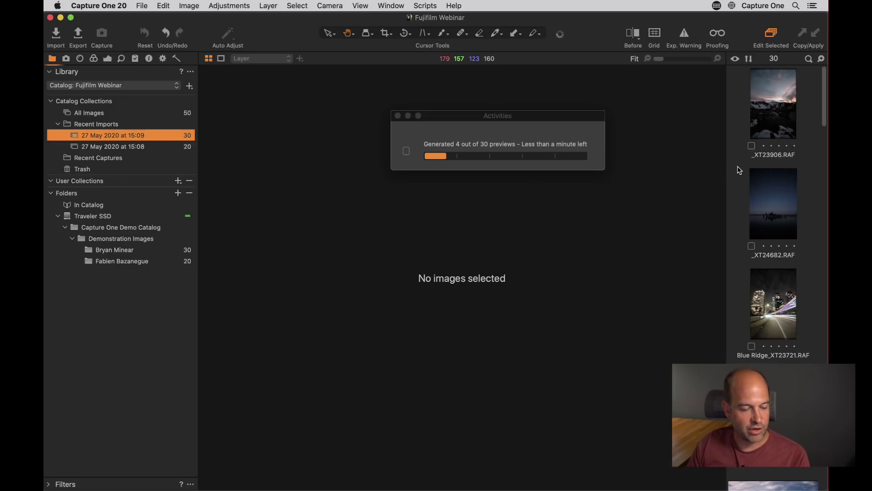
Browse the two imported photographers' folders under Demonstration Images in the library, viewing an image from each.
left_click(125, 253)
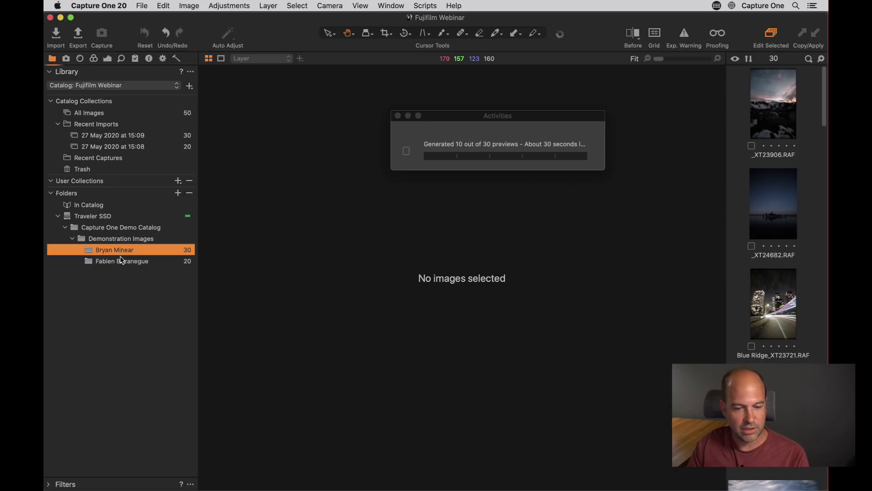
left_click(126, 264)
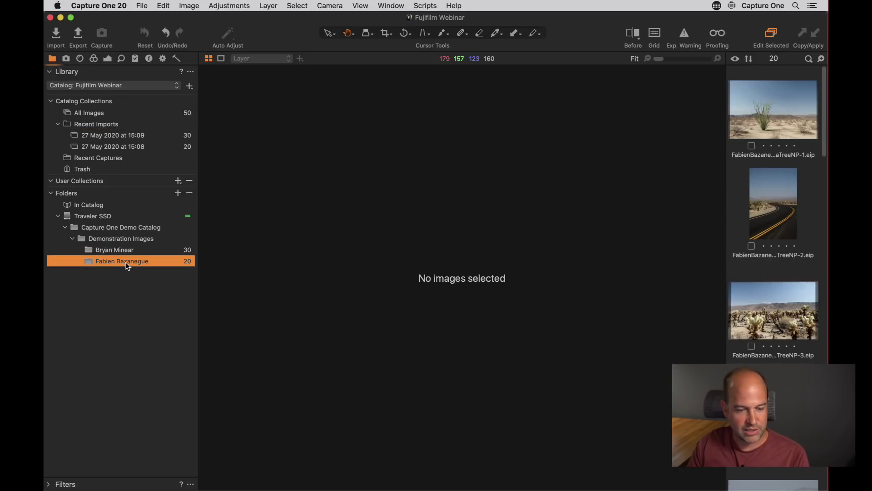
left_click(736, 124)
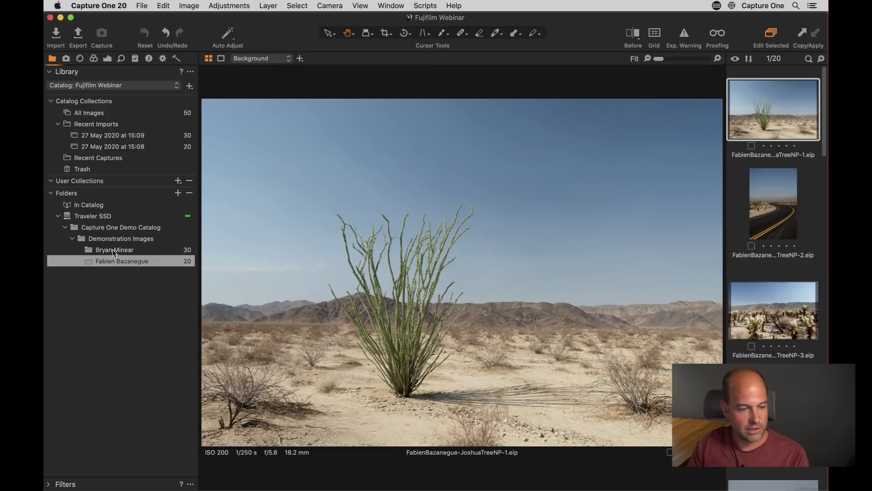
left_click(113, 250)
left_click(778, 120)
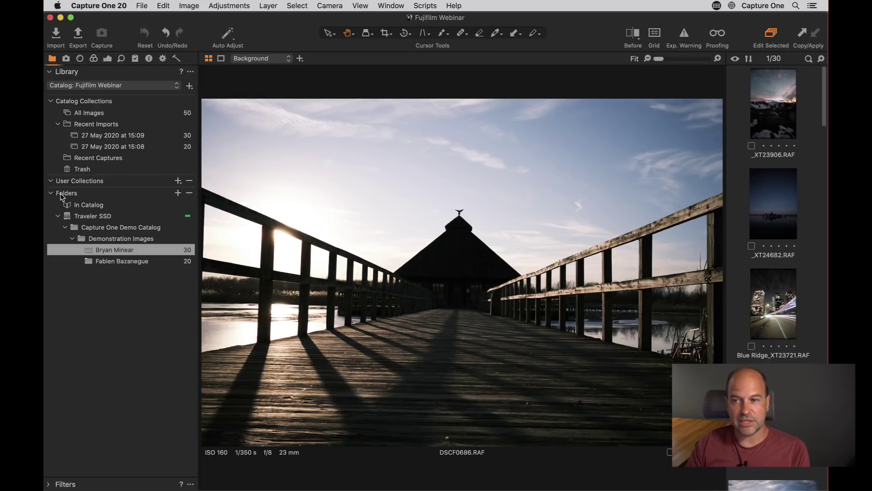
left_click(114, 262)
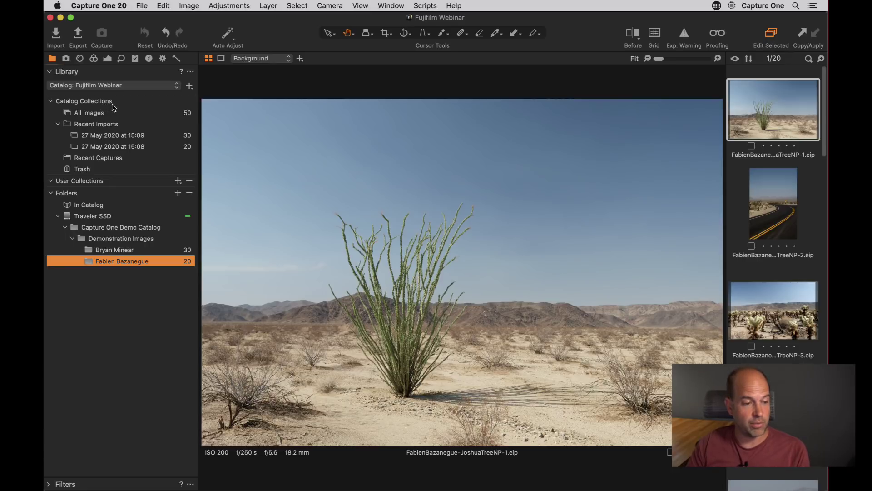
View the catalog's All Images collection and compare the two Recent Imports collections.
left_click(98, 116)
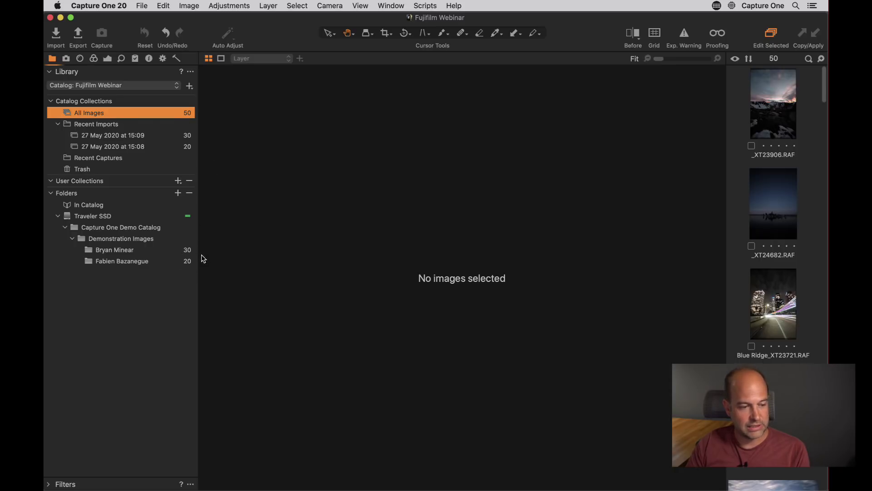
left_click(119, 135)
left_click(124, 147)
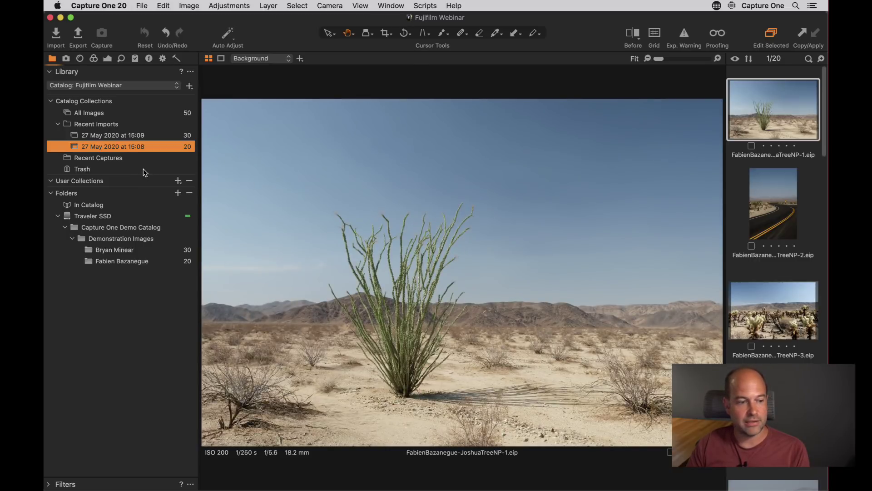
left_click(110, 135)
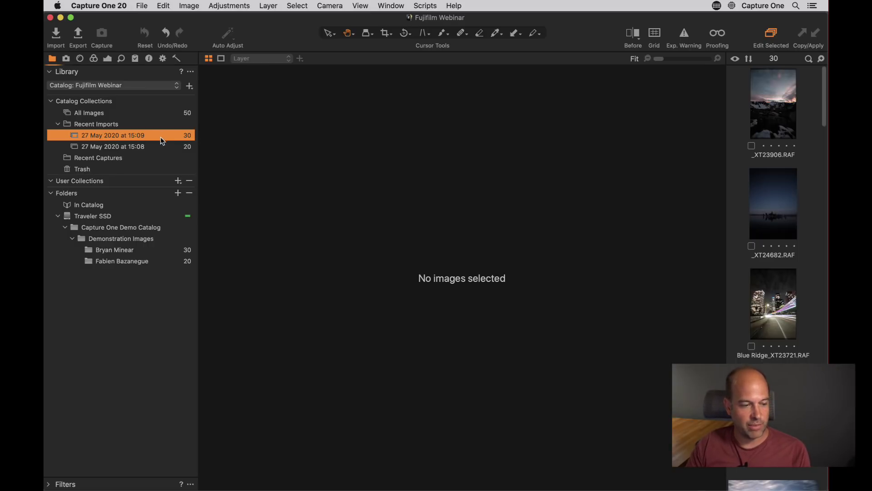
left_click(128, 147)
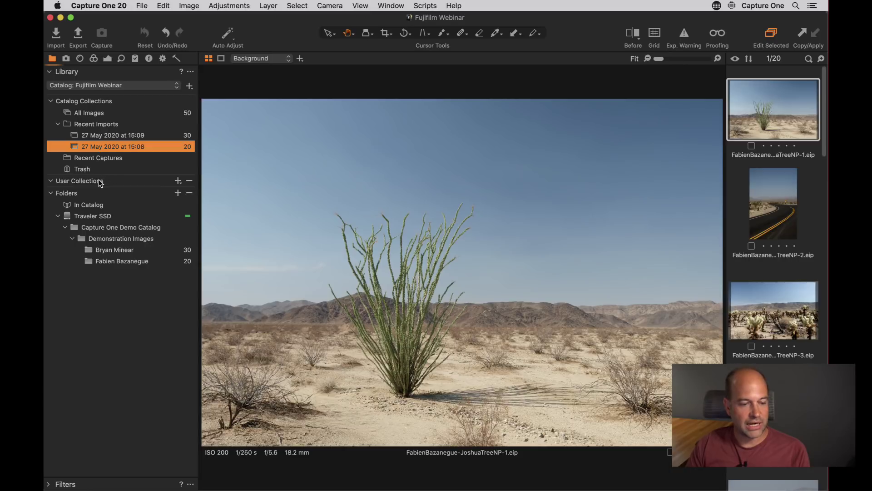
Check the options for adding a user collection and the catalog types that can be imported, without choosing any.
left_click(178, 181)
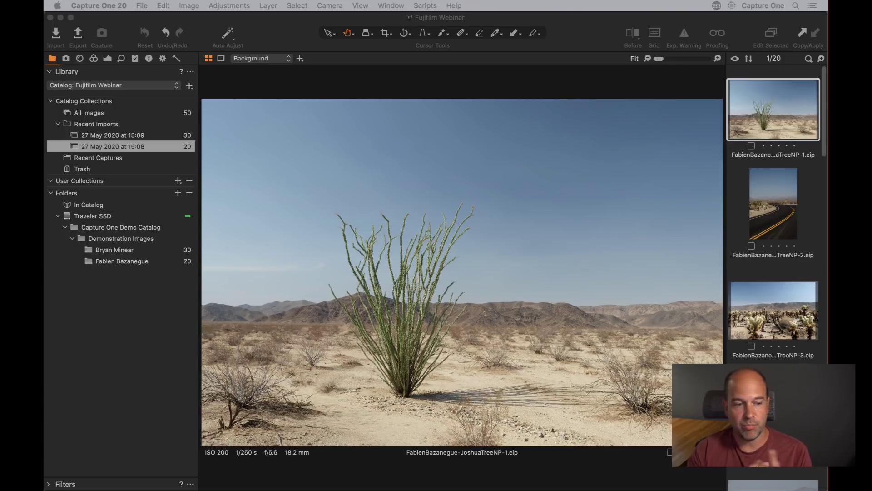
left_click(237, 79)
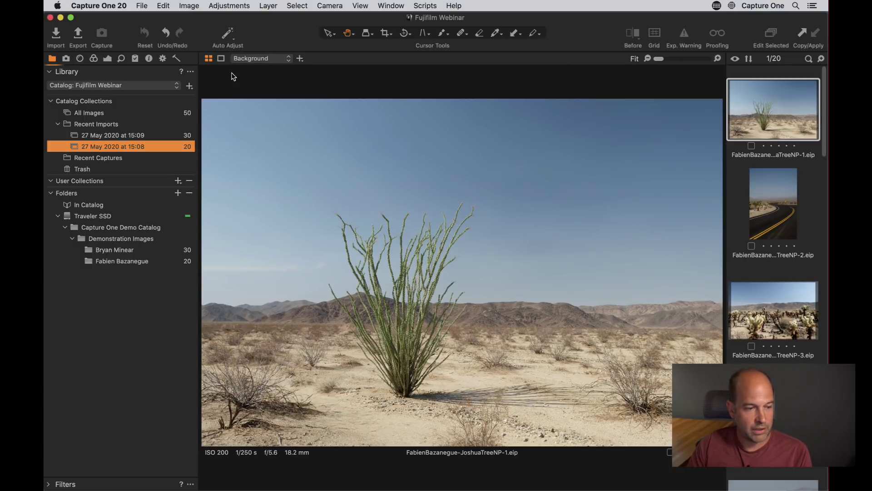
left_click(143, 4)
mouse_move(191, 81)
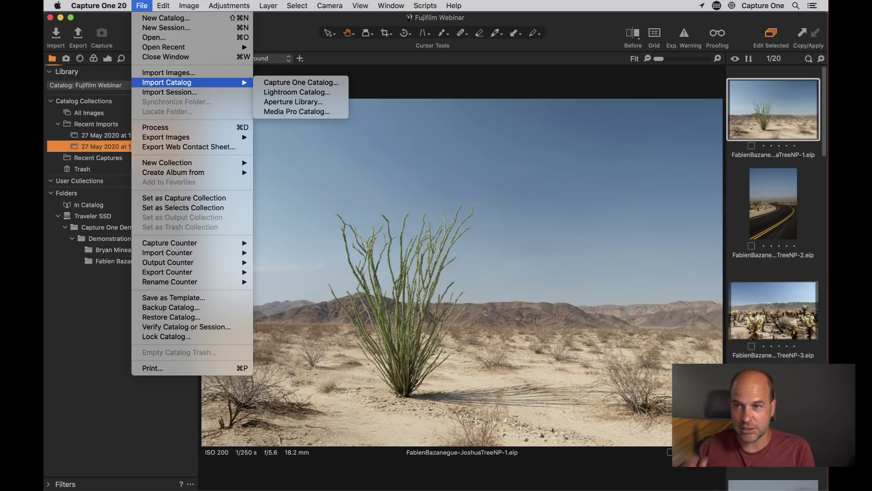
key("Escape")
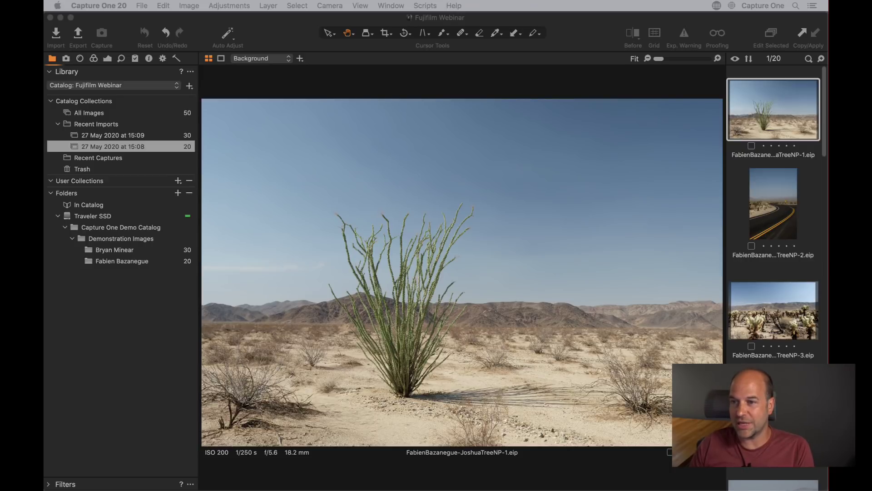
left_click(259, 96)
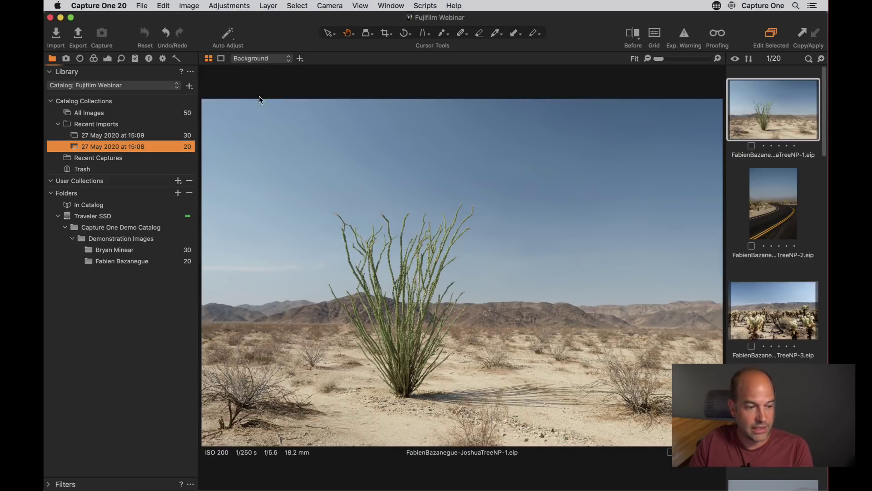
Review the destination choices for an image import, keep Current Location and close the import window without importing.
left_click(59, 35)
left_click(273, 130)
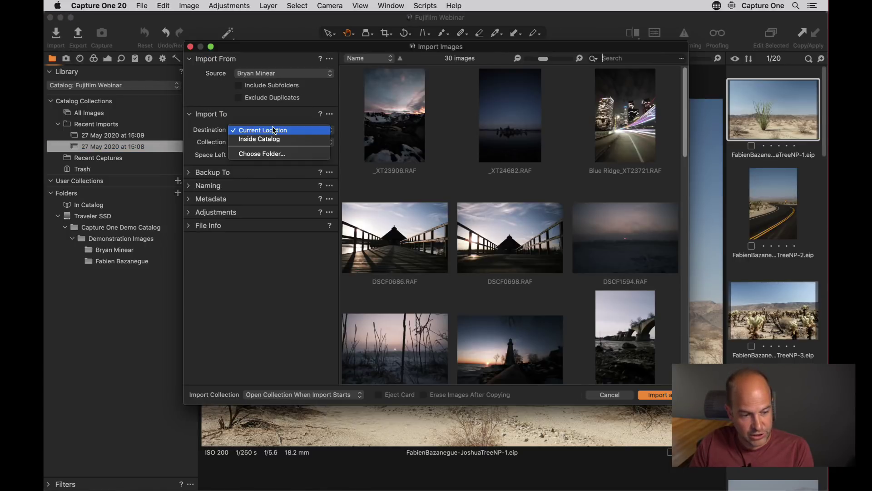
left_click(270, 128)
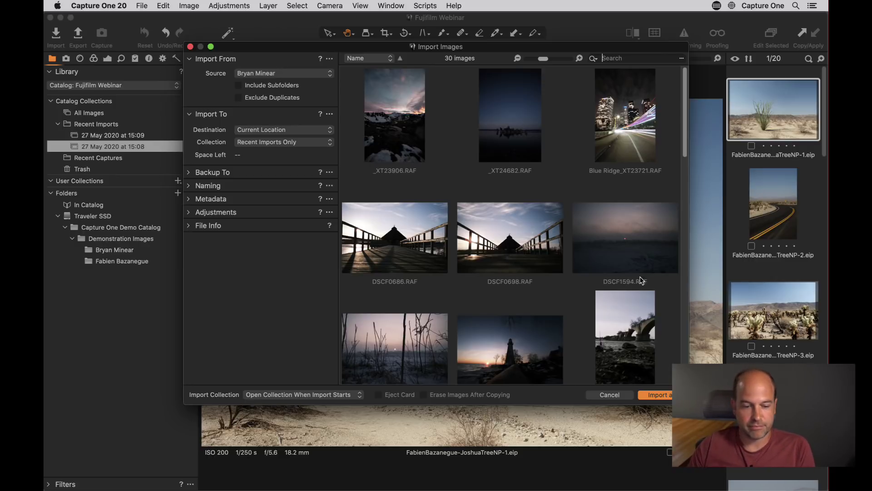
left_click(609, 395)
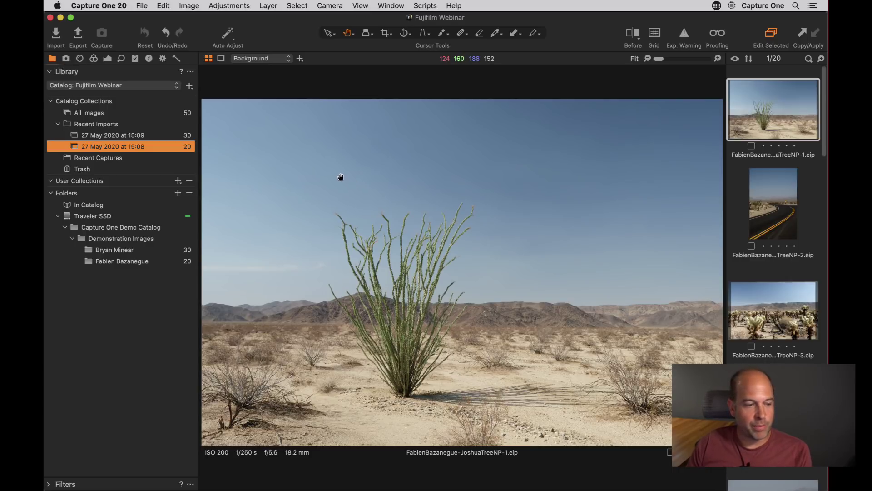
Show the exposure adjustment tools for the JoshuaTreeNP-1 image and inspect it in the viewer.
left_click(107, 59)
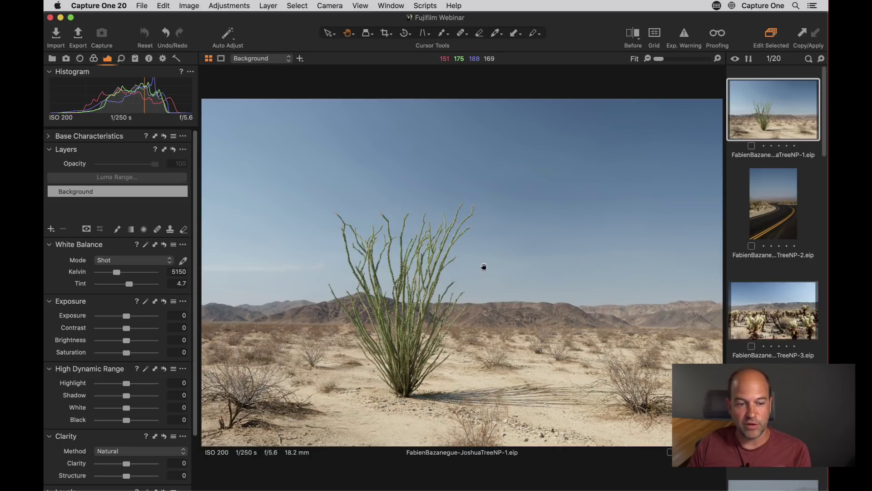
left_click(408, 279)
left_click_drag(407, 279, 481, 225)
left_click(481, 225)
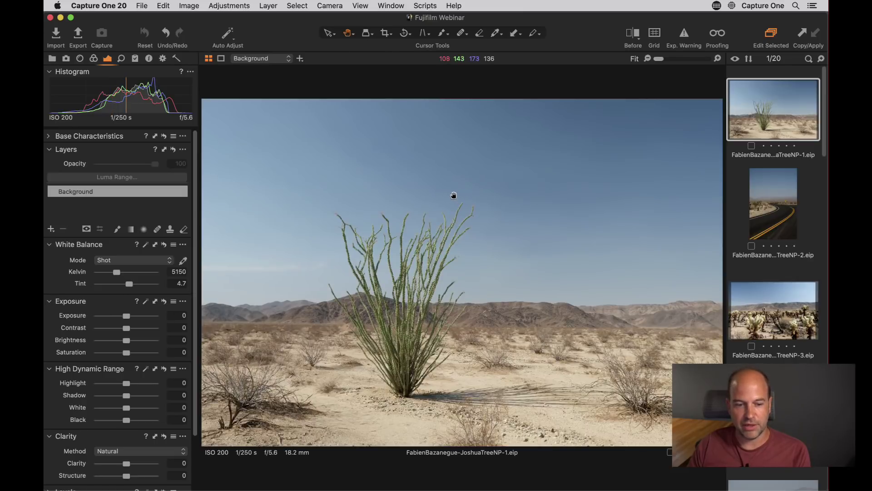
mouse_move(661, 63)
left_mouse_down()
mouse_move(683, 59)
mouse_move(659, 65)
left_mouse_up()
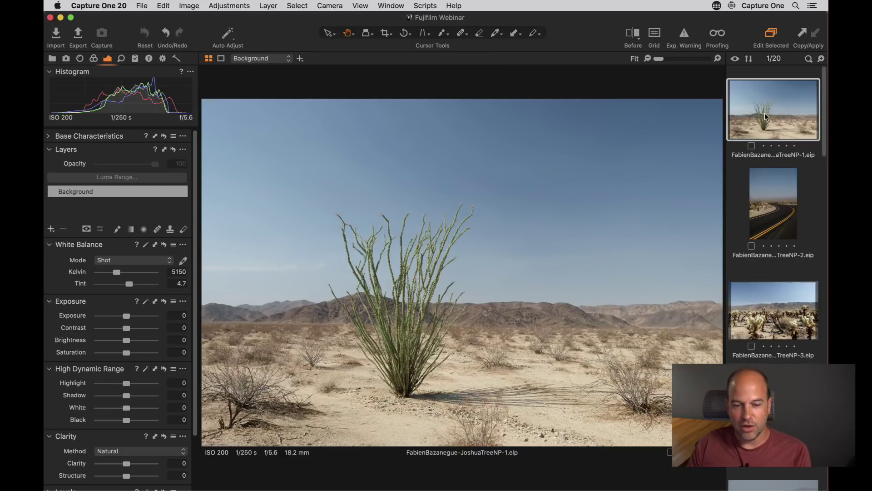
Browse the current collection's thumbnails, and view the images in both photographers' folders under Demonstration Images.
scroll(783, 236, "down", 2)
scroll(784, 235, "down", 10)
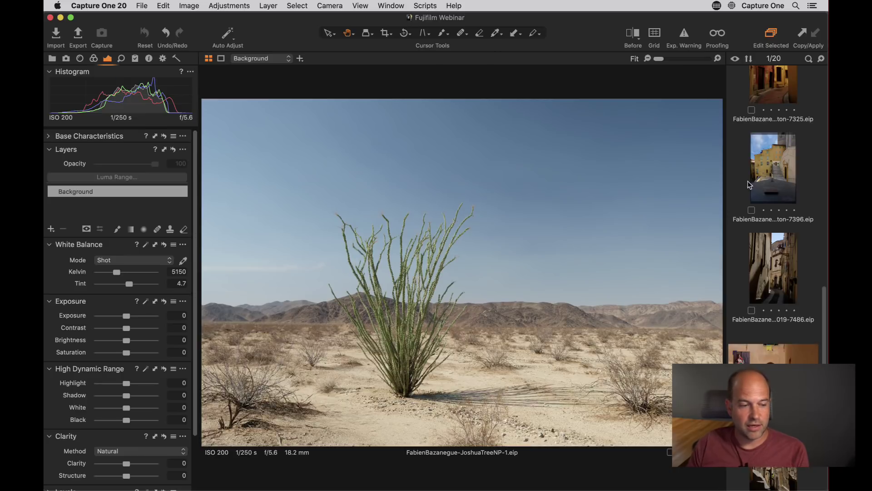
left_click(52, 58)
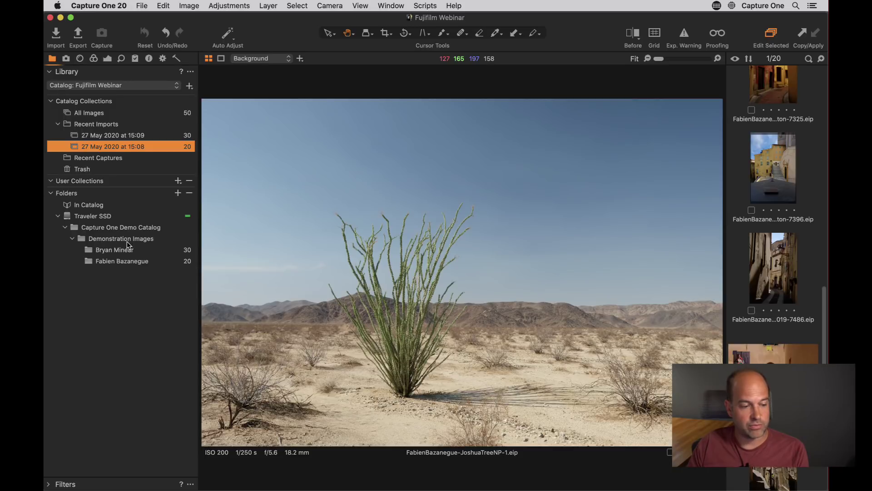
left_click(115, 251)
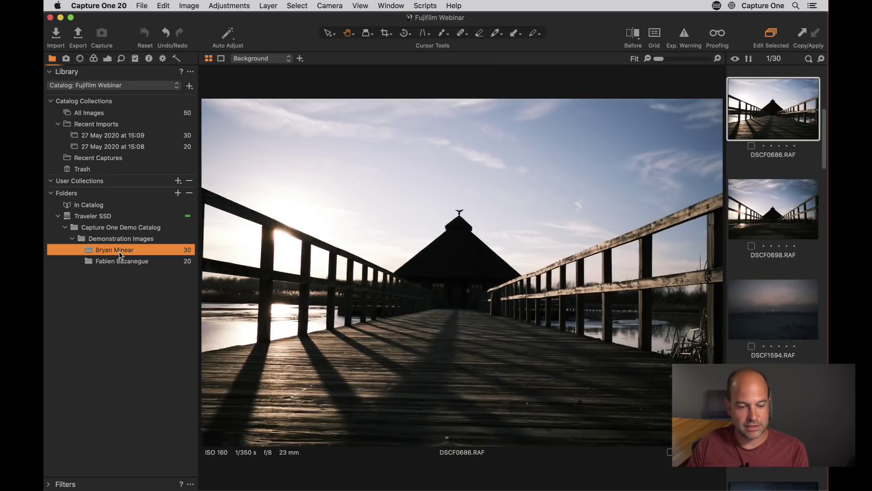
left_click(116, 263)
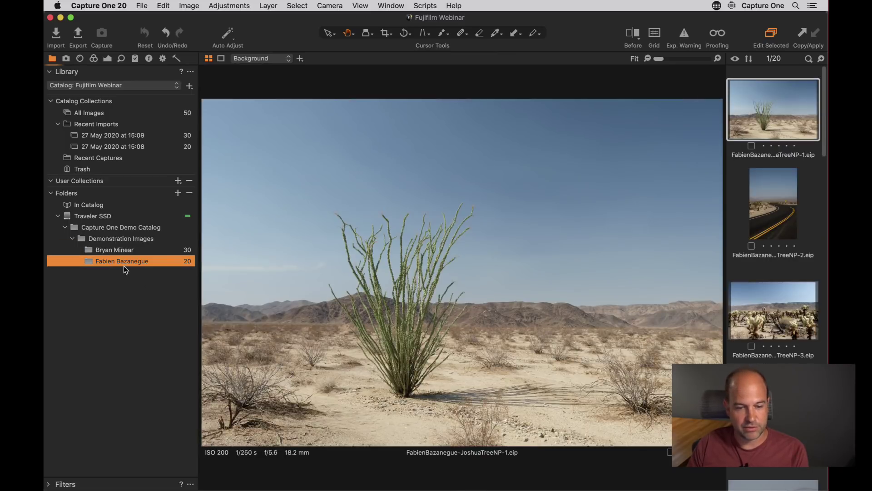
scroll(767, 274, "down", 2)
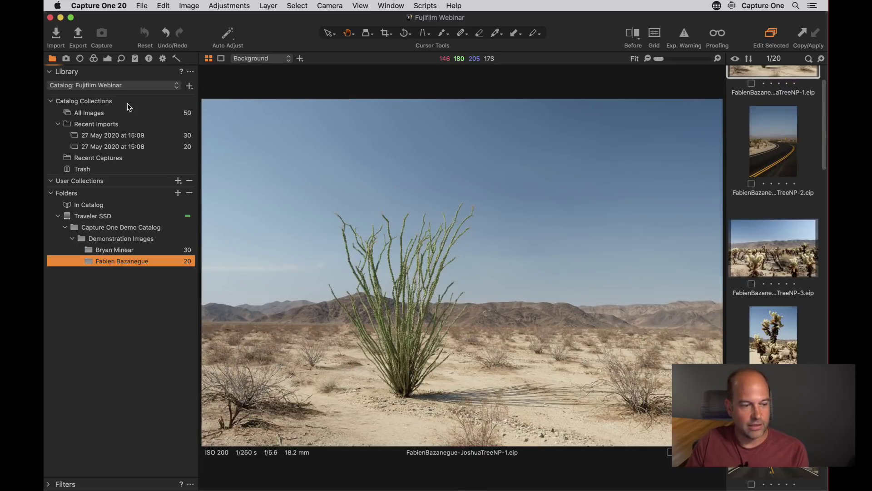
Look through the exposure, color and lens tool sets available for the JoshuaTreeNP-1 image, finishing on Lens Correction.
left_click(105, 59)
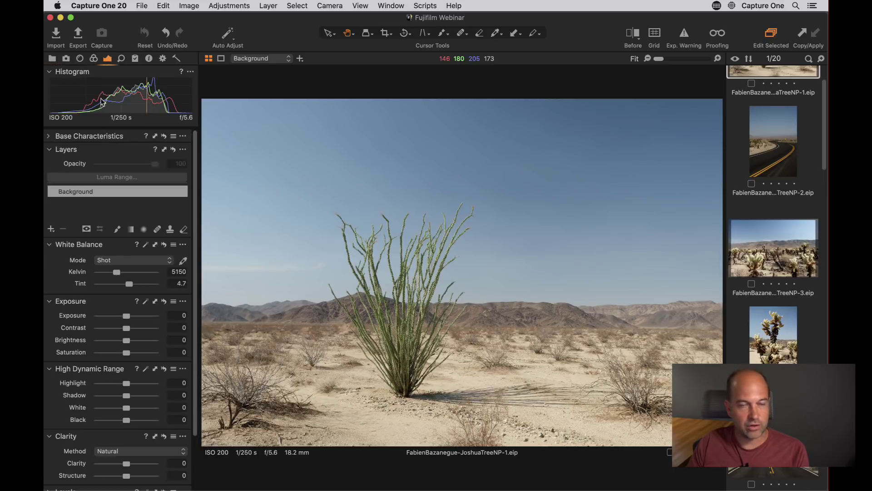
left_click(94, 58)
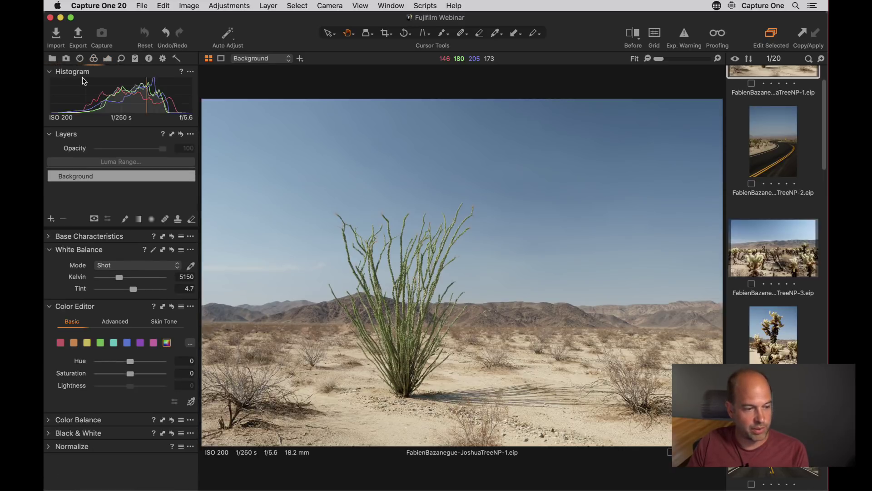
left_click(80, 58)
left_click(93, 59)
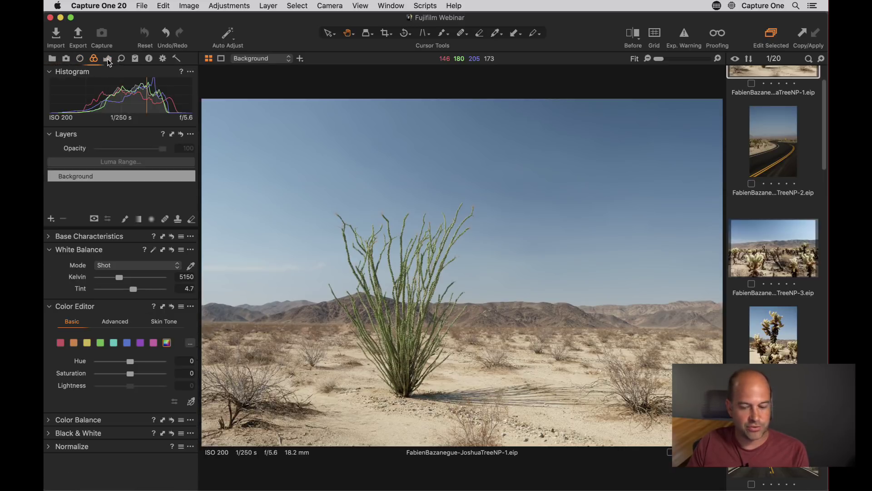
left_click(108, 60)
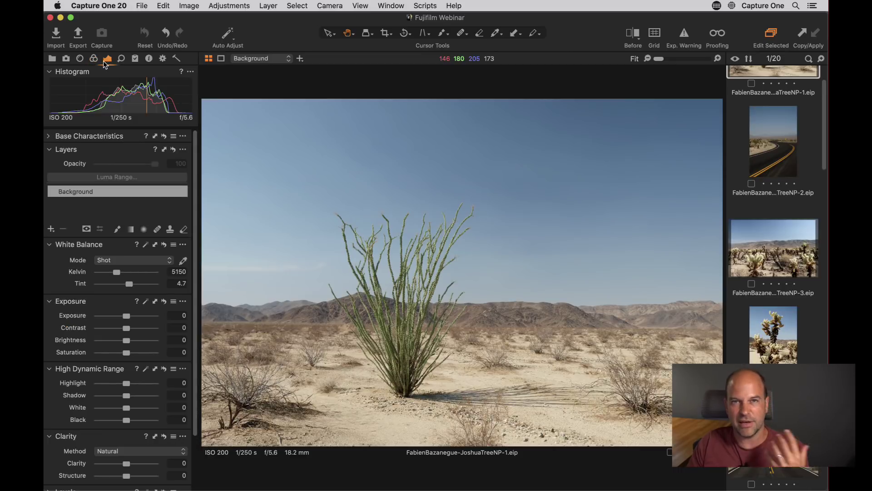
left_click(93, 60)
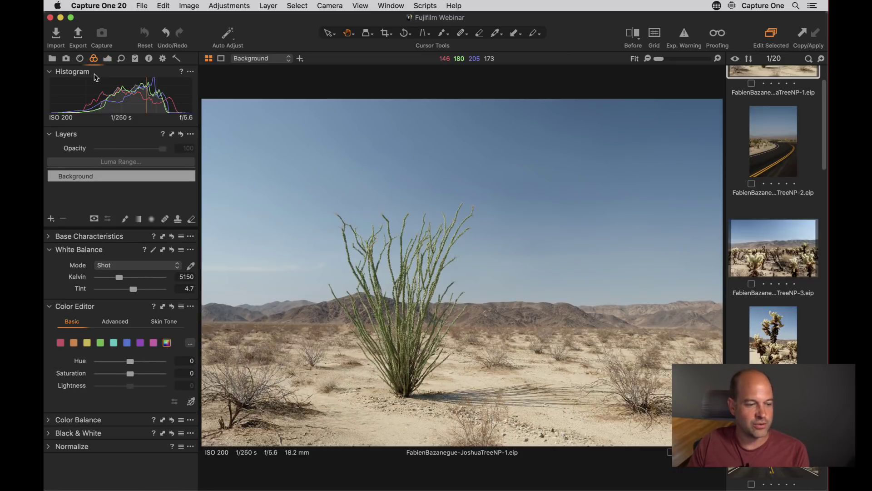
left_click(80, 59)
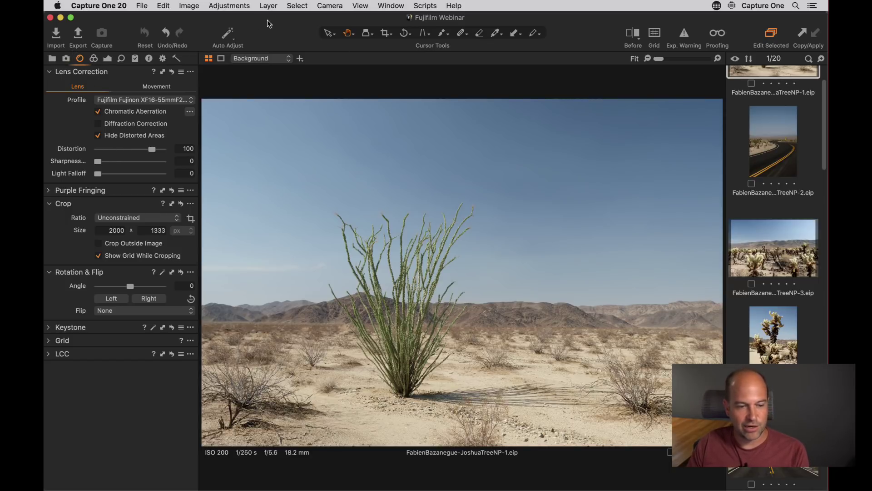
Test the exposure warning by raising the image's Exposure to 3.26, reset the exposure and turn the warning off.
left_click(682, 38)
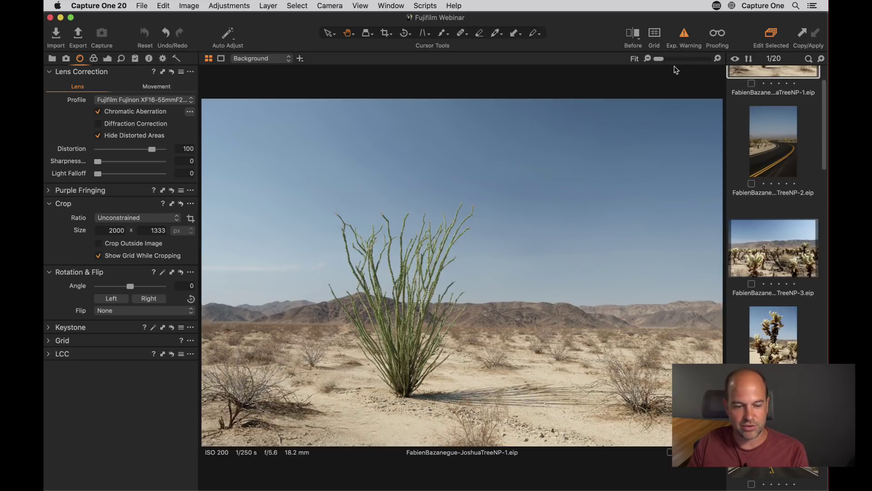
left_click(107, 59)
left_click_drag(127, 315, 149, 315)
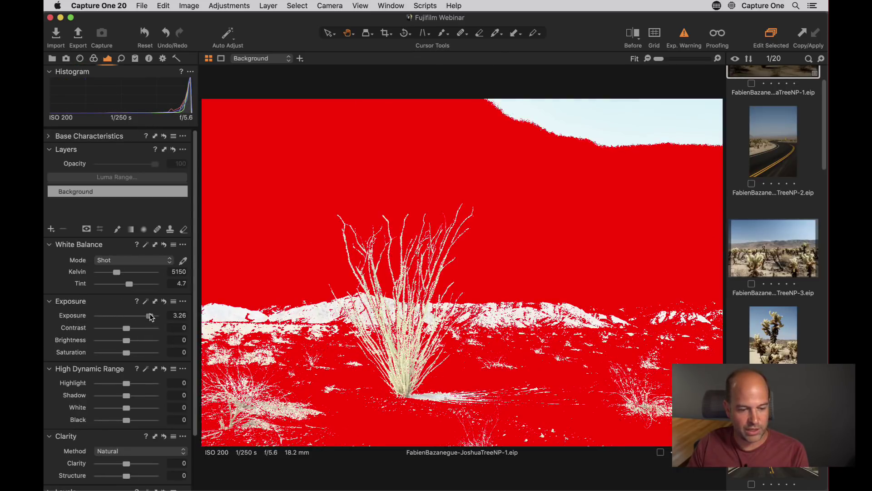
double_click(142, 317)
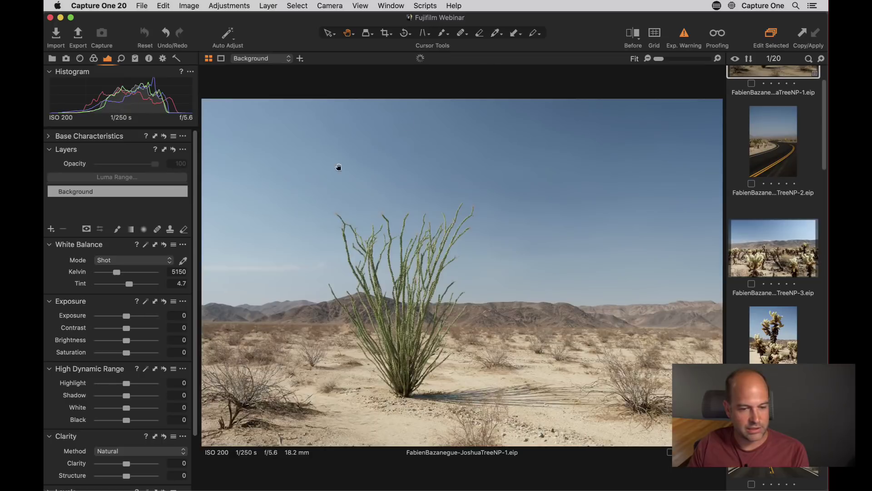
left_click(697, 41)
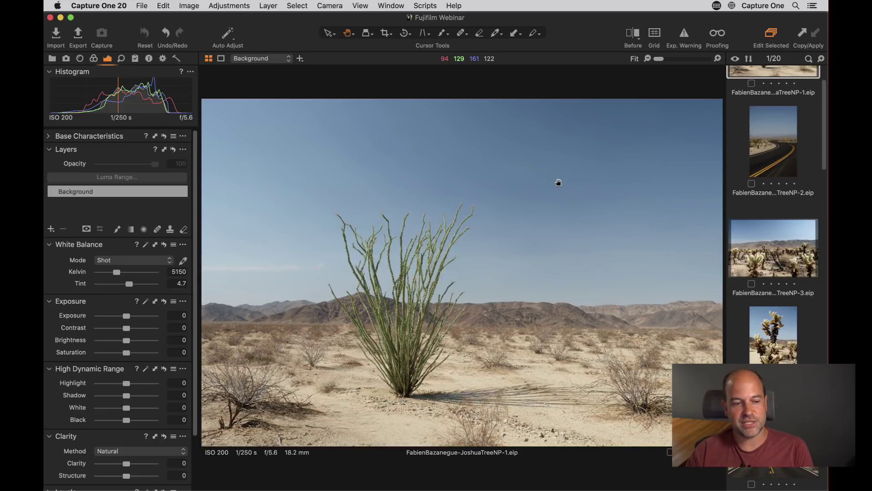
Place the editing tools on the right side of the workspace.
left_click(361, 5)
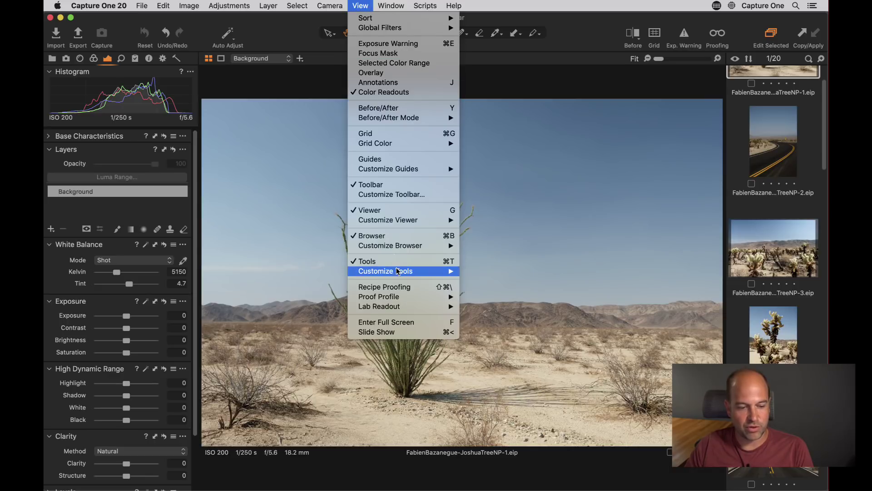
mouse_move(397, 271)
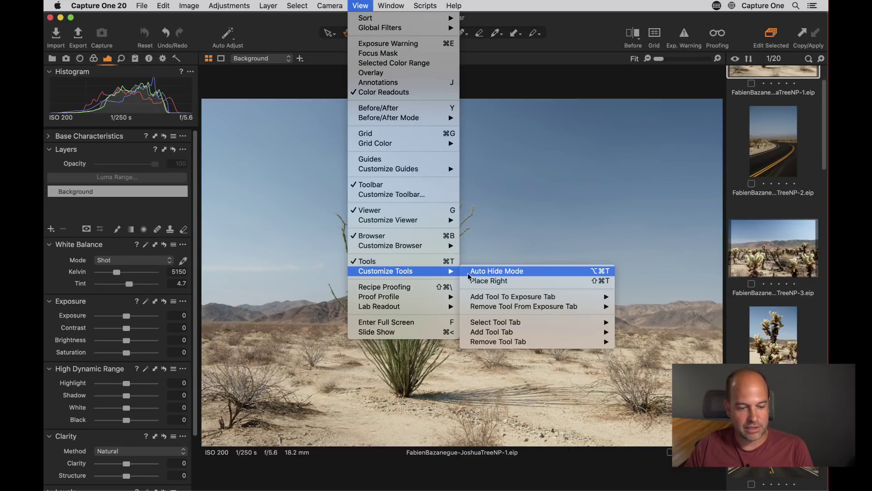
left_click(522, 284)
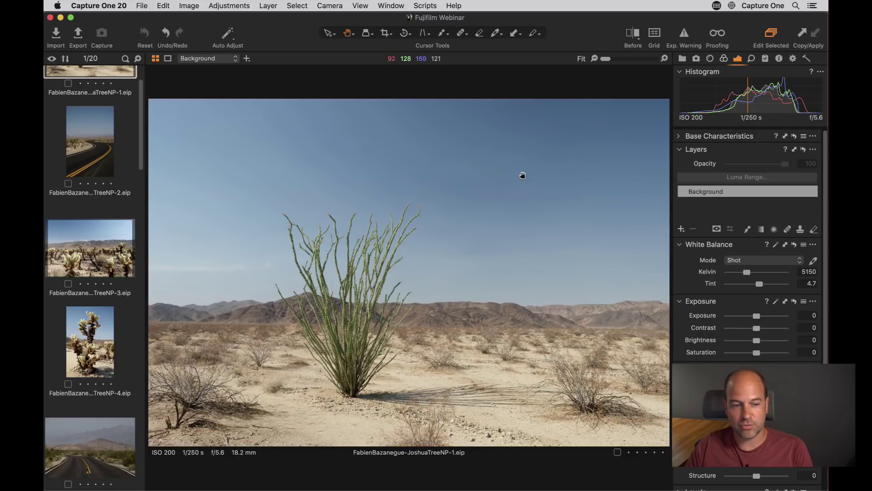
Place the image browser below the viewer, switch it to filmstrip mode and browse along its thumbnails.
left_click(362, 5)
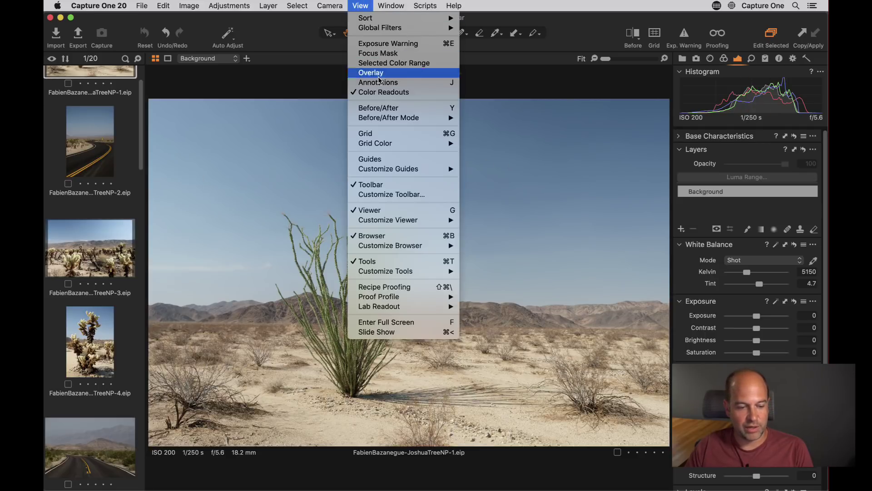
mouse_move(438, 248)
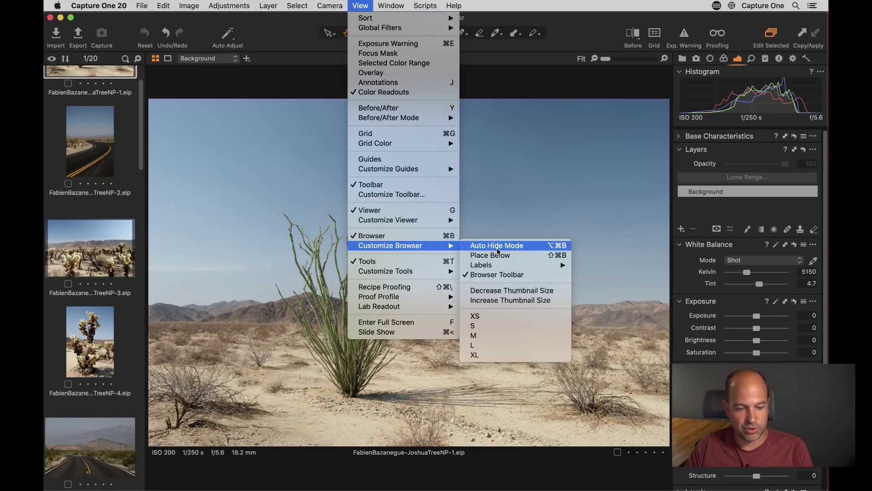
left_click(518, 257)
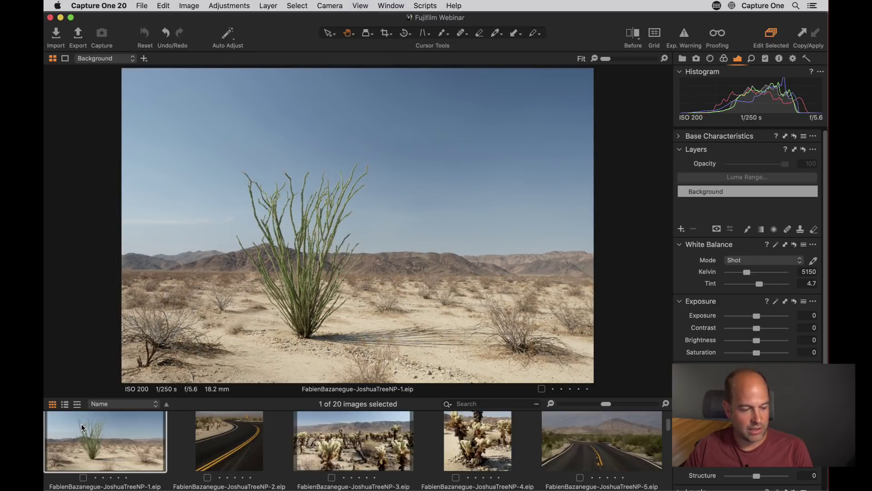
left_click(77, 405)
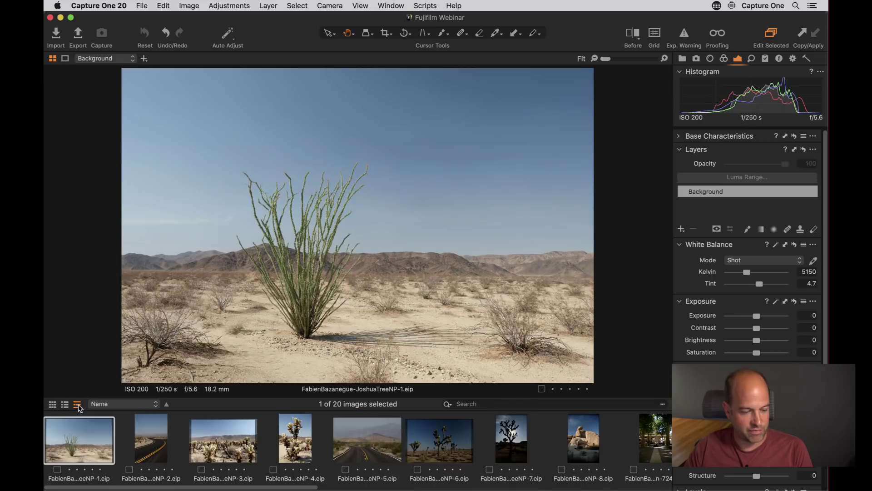
scroll(100, 424, "right", 10)
scroll(100, 424, "left", 10)
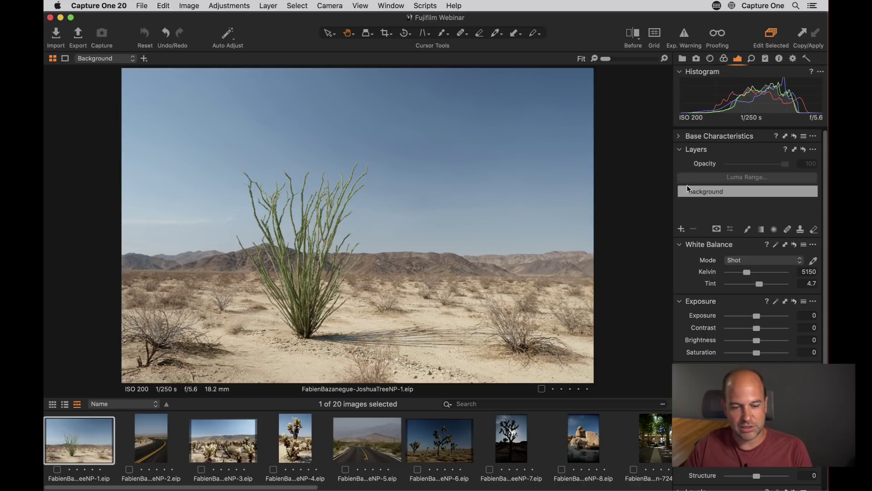
Pin the Exposure tool above the Histogram, and return it to the scrollable tools between Layers and White Balance.
scroll(766, 280, "down", 3)
scroll(756, 317, "up", 3)
scroll(755, 321, "down", 3)
scroll(770, 325, "up", 5)
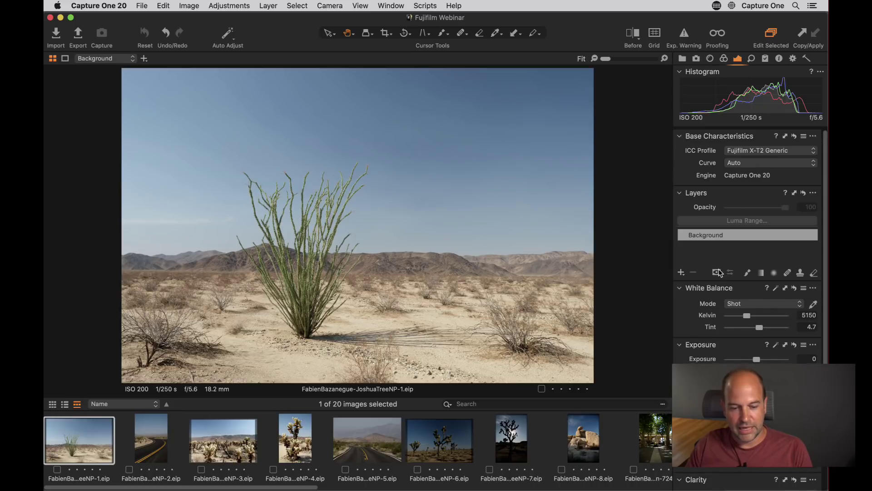
left_click_drag(704, 348, 721, 80)
scroll(754, 288, "down", 3)
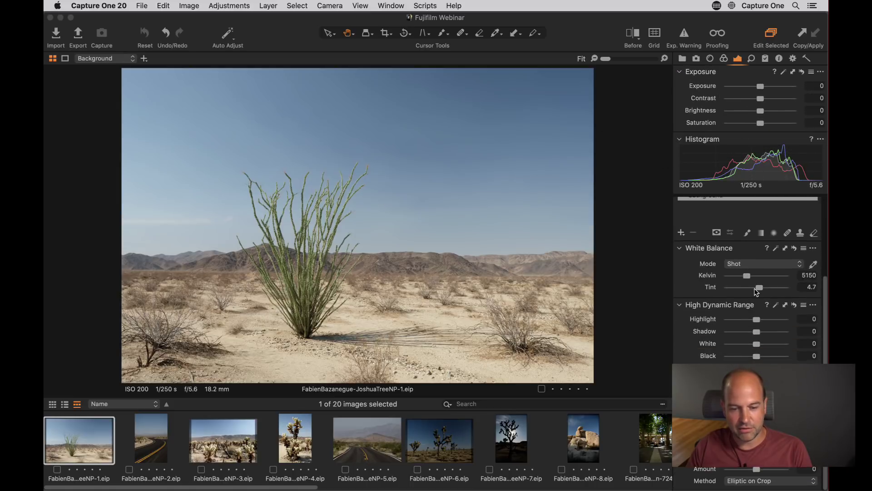
left_click_drag(745, 71, 732, 271)
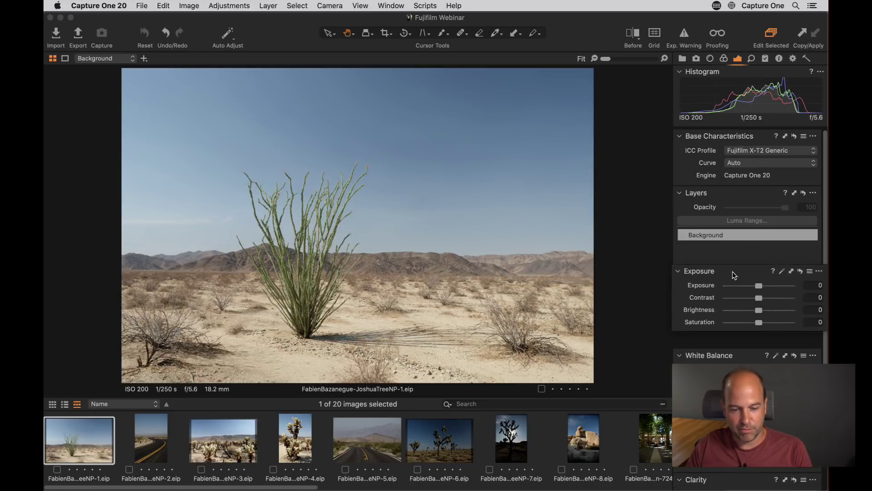
Check the options for adding and removing tools, and reorder the tool tabs so Exposure comes before Color.
right_click(741, 59)
mouse_move(722, 65)
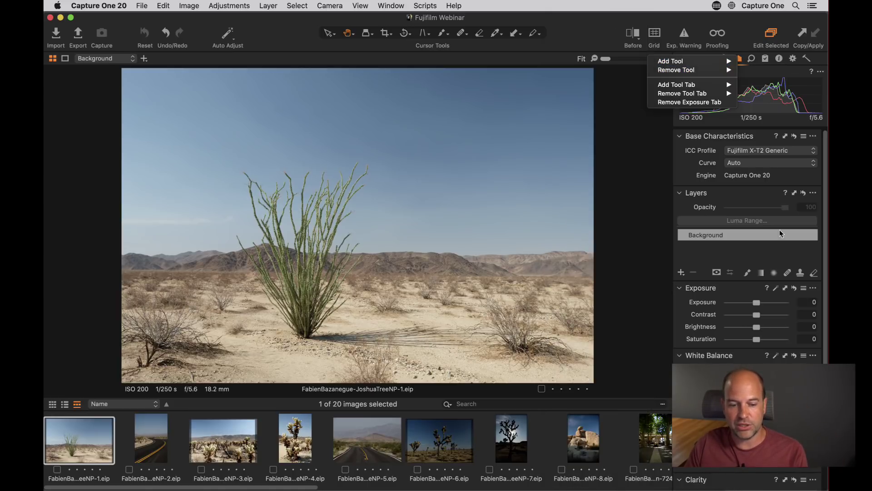
left_click(755, 259)
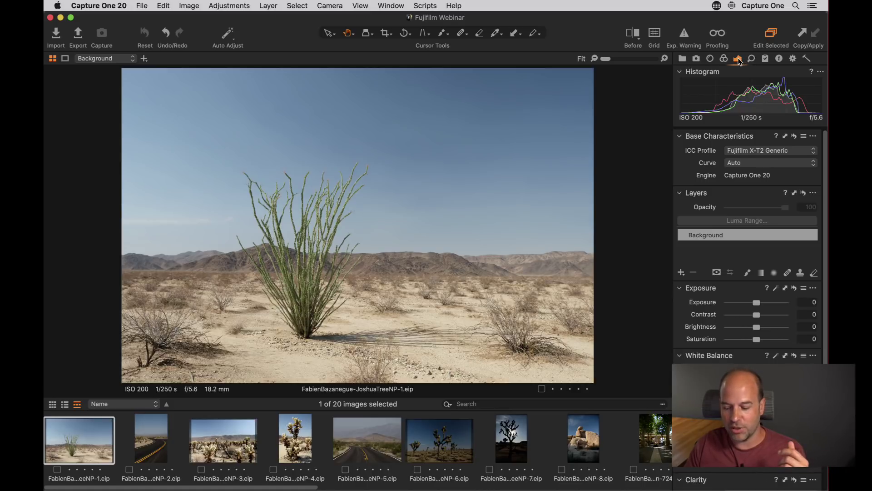
left_click_drag(739, 62, 724, 59)
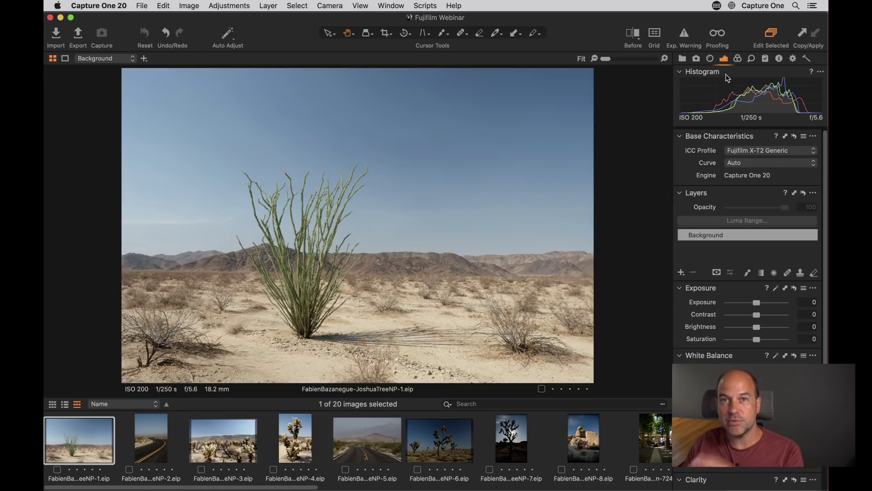
Review the items available for customizing the toolbar and finish without changing it.
right_click(581, 27)
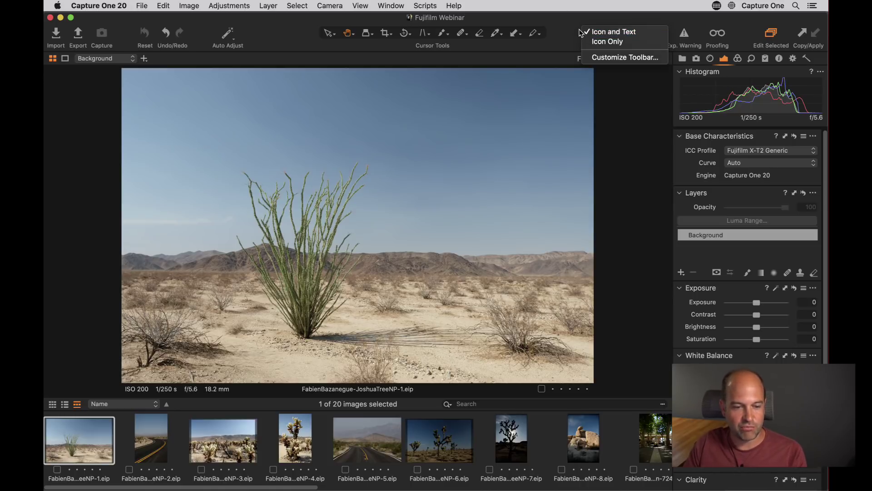
left_click(590, 58)
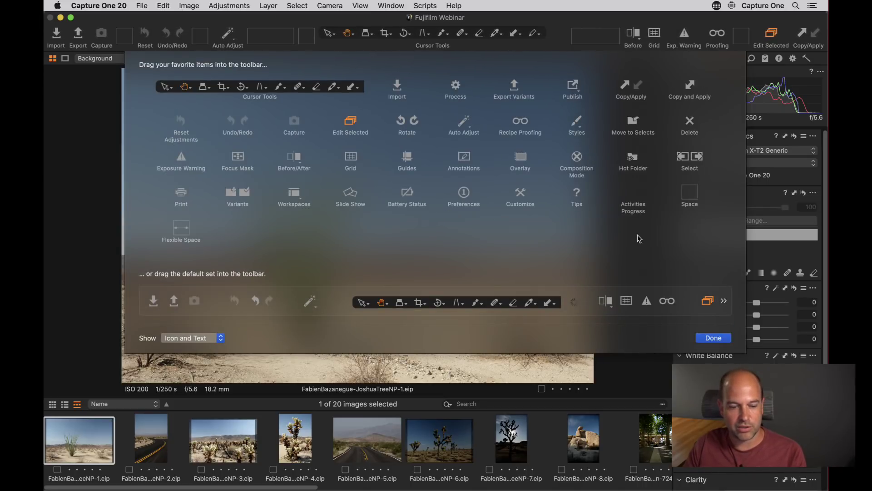
left_click(711, 338)
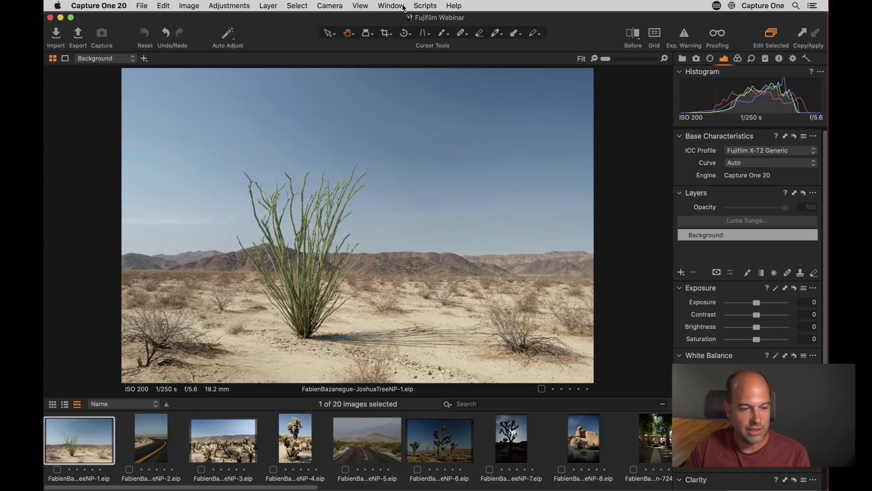
Review the saved workspace options and restore the Default workspace.
left_click(390, 5)
mouse_move(436, 18)
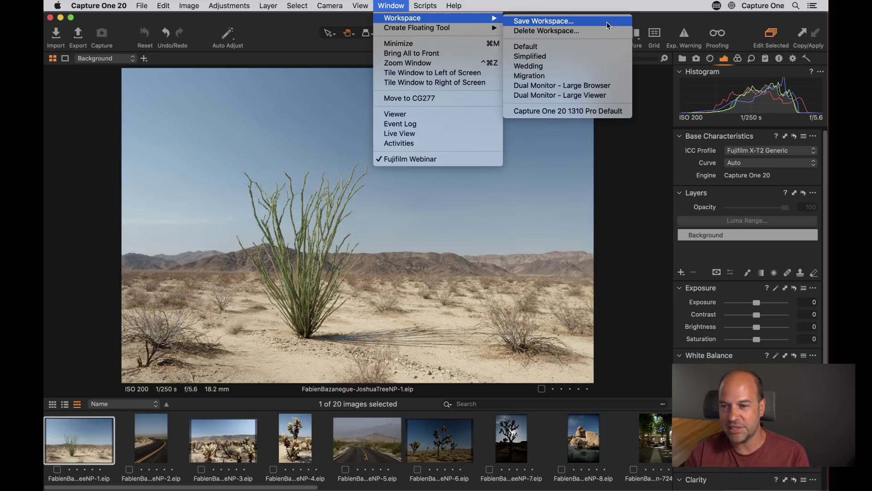
left_click(584, 46)
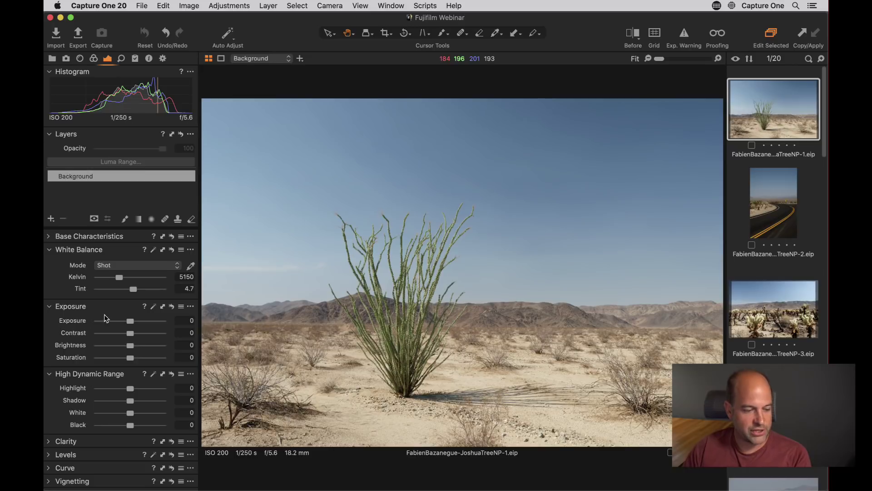
Detach the Exposure tool and float it over the upper part of the image.
left_click_drag(105, 317, 568, 141)
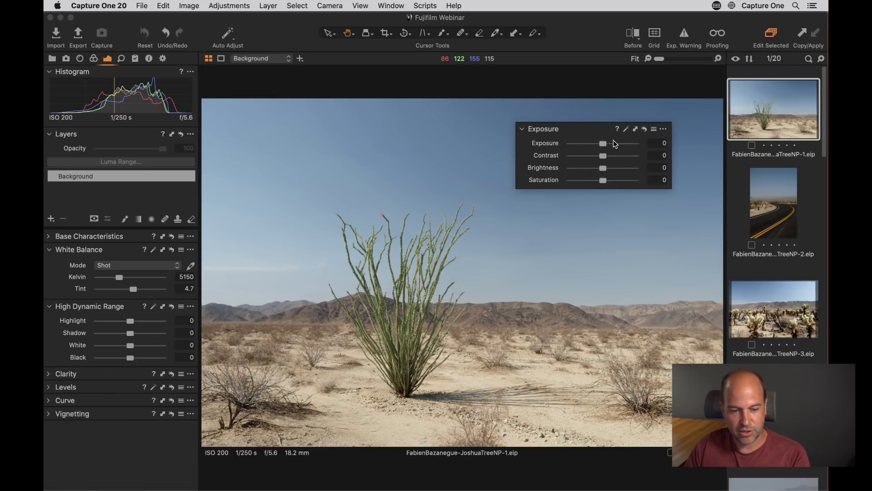
Try exposure values of 0.61, -1.2 and 1.94 on the desert image, and return Exposure to 0.
scroll(611, 146, "up", 6)
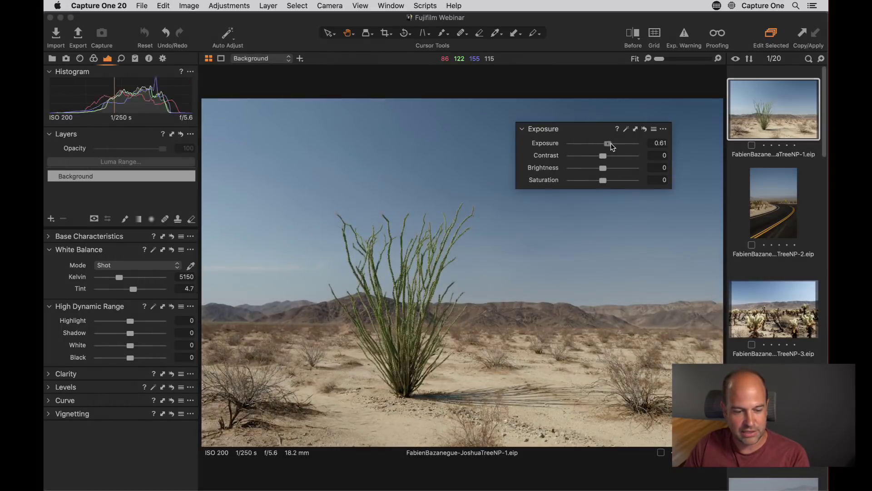
double_click(608, 144)
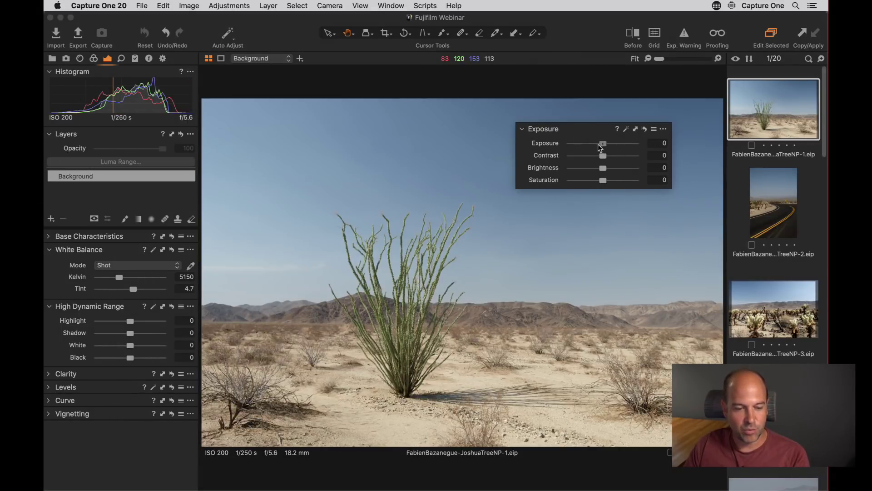
left_click_drag(603, 144, 592, 145)
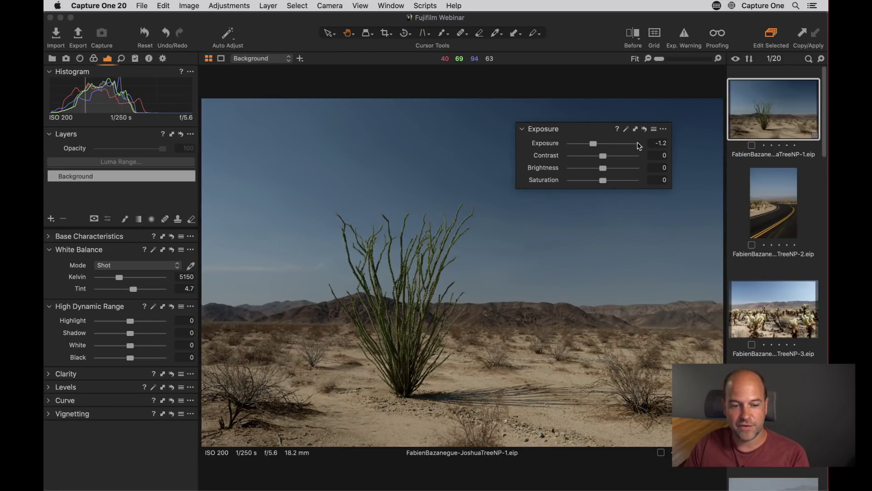
left_click_drag(592, 144, 619, 145)
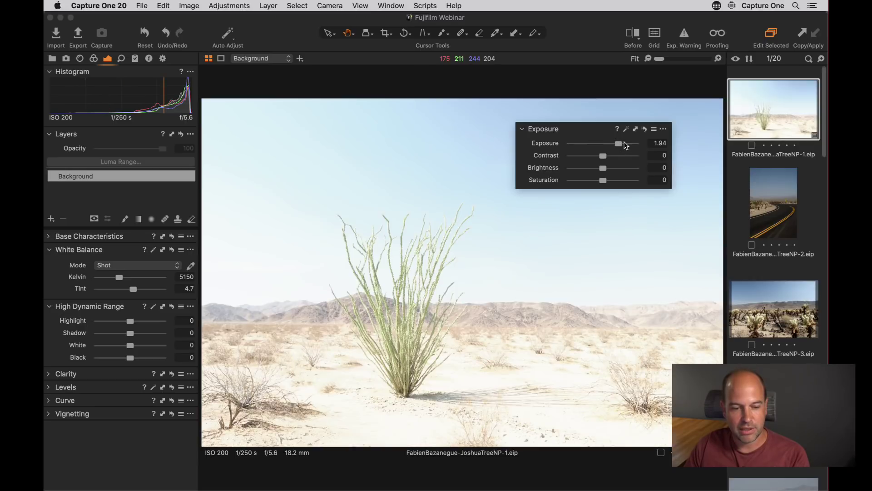
double_click(618, 145)
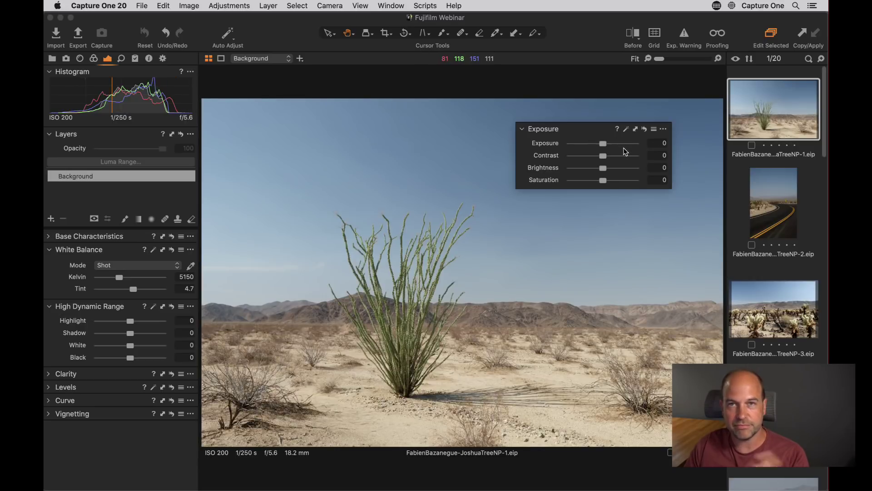
left_click_drag(603, 144, 605, 144)
double_click(606, 145)
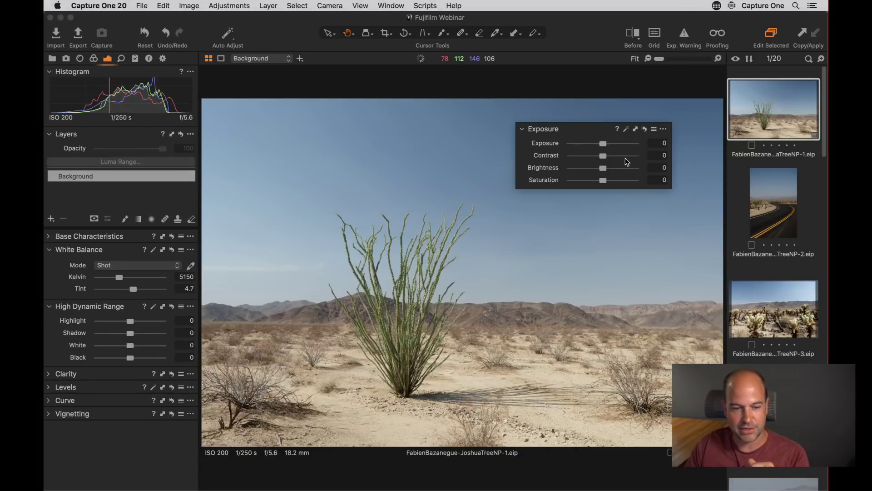
Try Exposure -0.08, Contrast 21, Brightness 5 and Saturation 16, and preview the image with each adjustment temporarily reset.
left_click_drag(603, 155, 608, 180)
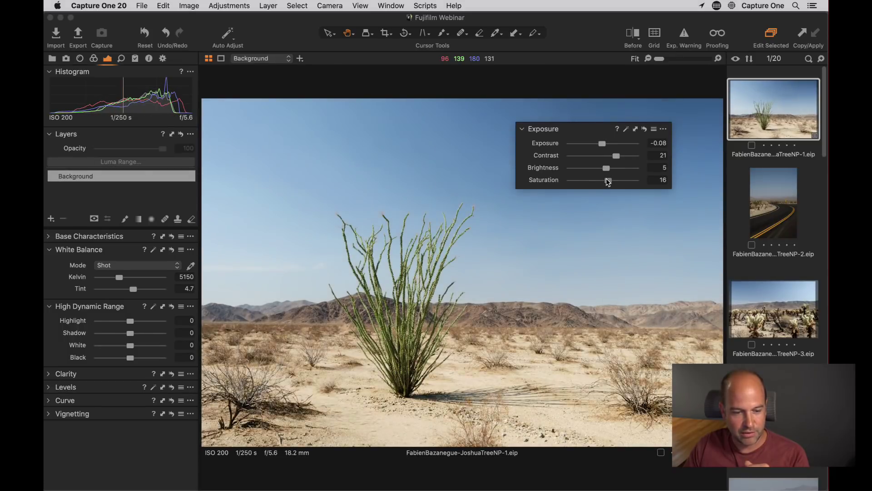
double_click(550, 146)
double_click(549, 146)
double_click(547, 157)
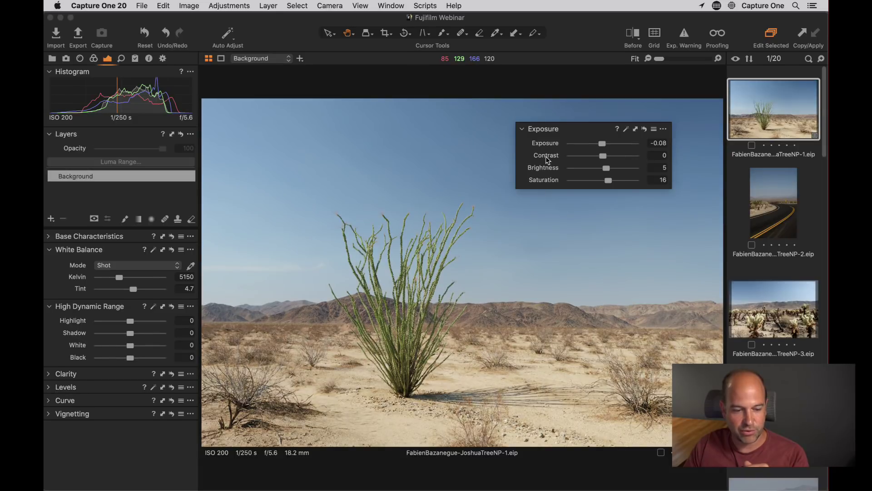
double_click(546, 156)
double_click(544, 180)
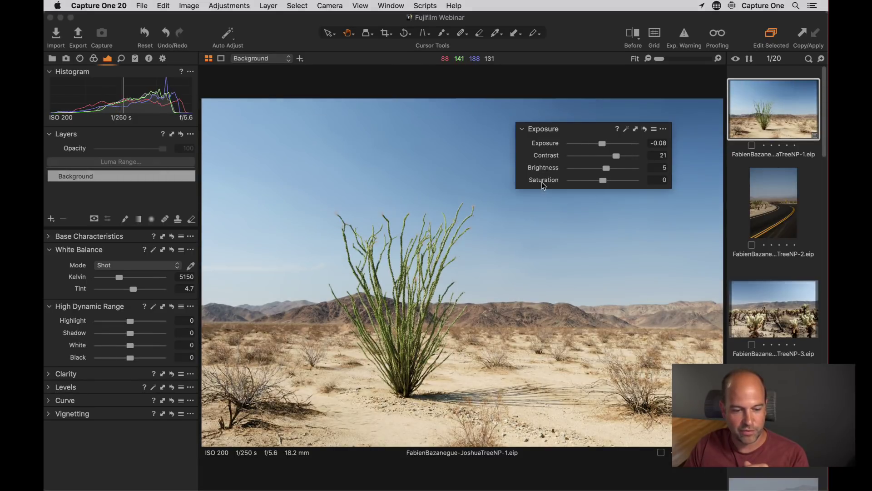
double_click(542, 182)
double_click(545, 170)
double_click(545, 169)
Reset the floating Exposure tool's adjustments and apply its own automatic adjustment.
left_click_drag(555, 132, 528, 134)
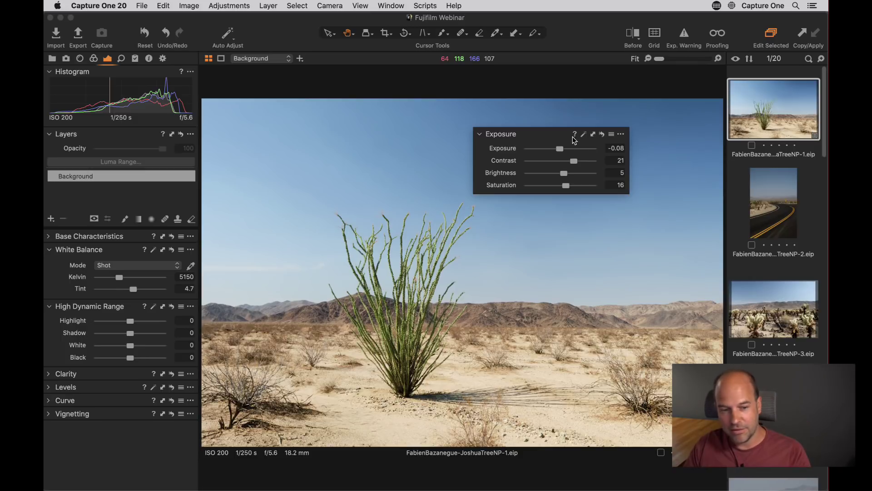
left_click(601, 134)
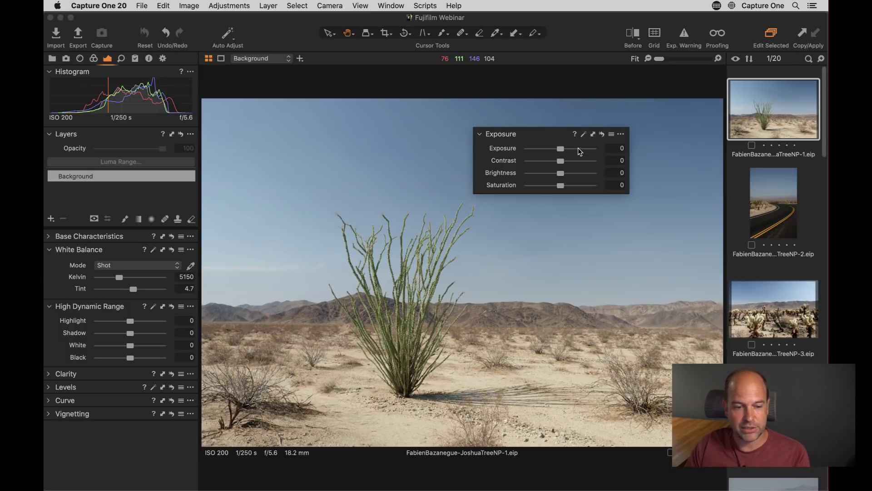
left_click(584, 134)
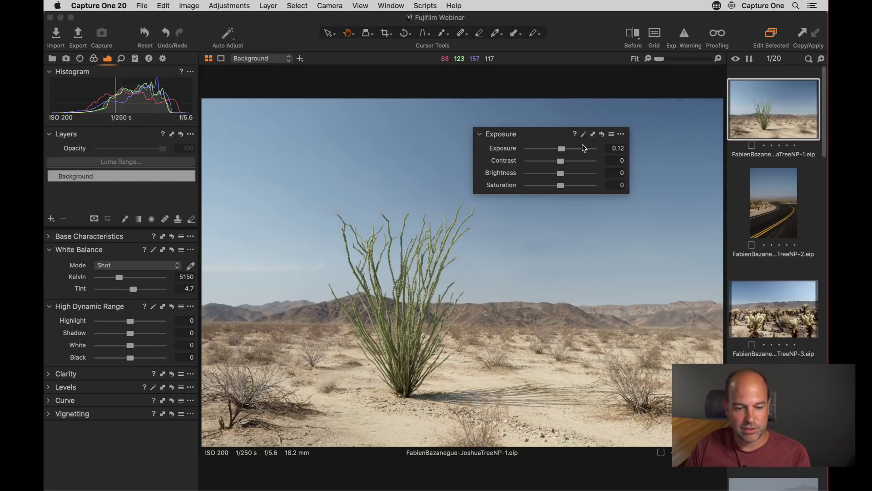
Auto-adjust the whole image and check which corrections Auto Adjust includes.
left_click(228, 37)
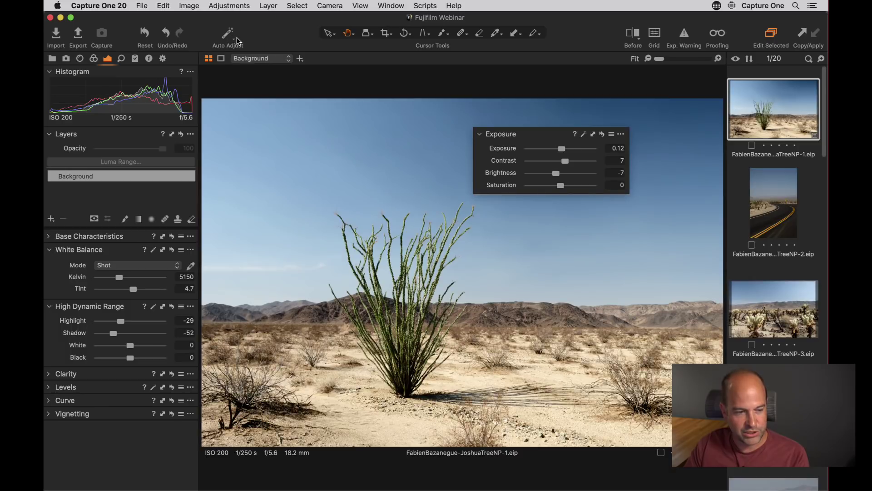
left_click(235, 42)
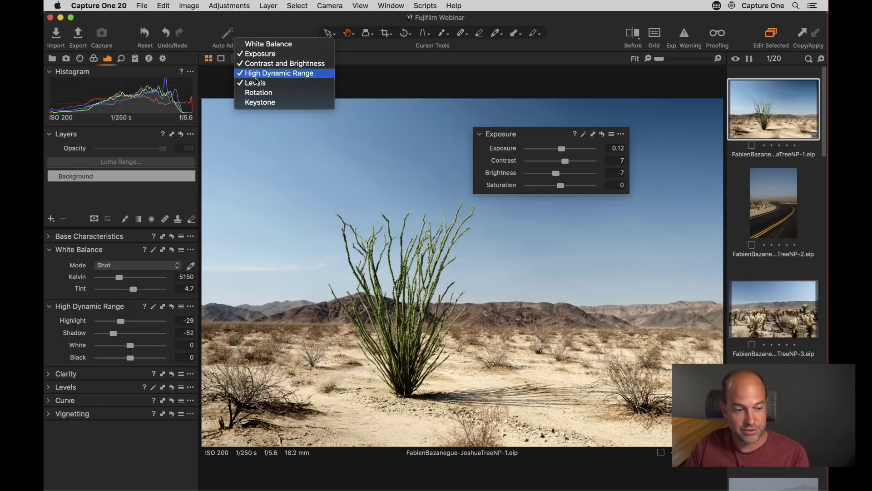
left_click(308, 146)
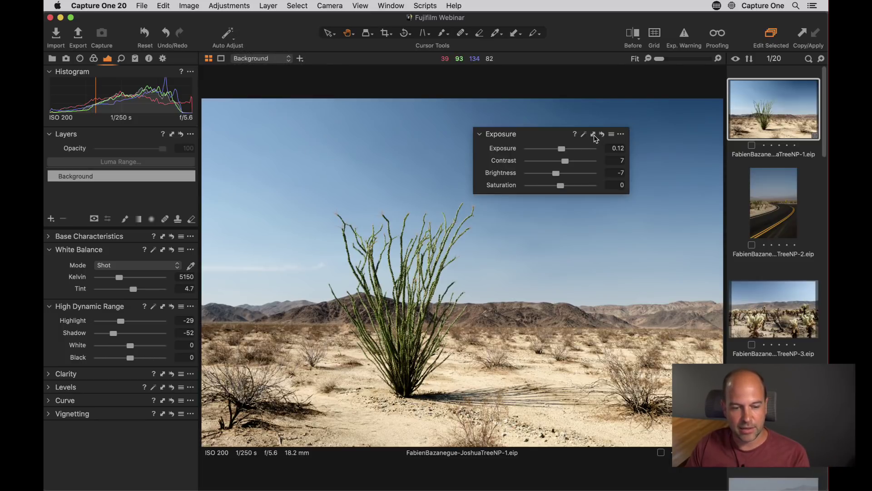
Review the Exposure tool's presets and its options for camera defaults and tool removal.
left_click(611, 136)
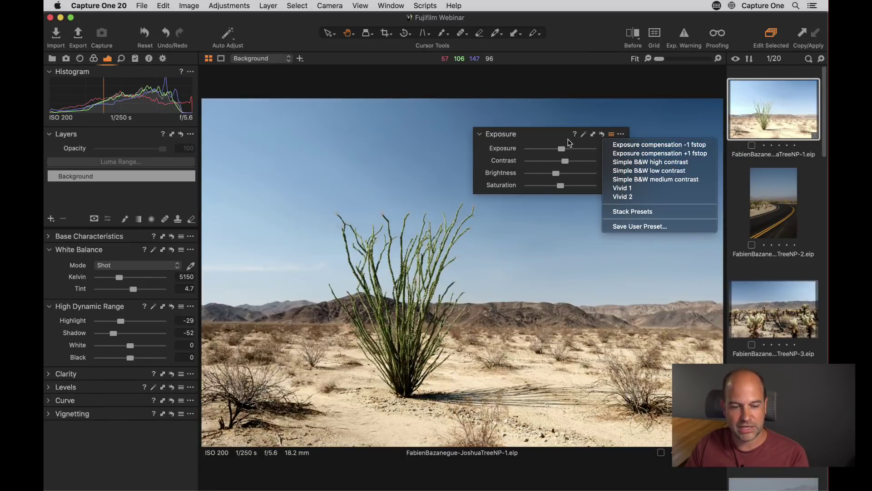
left_click(557, 142)
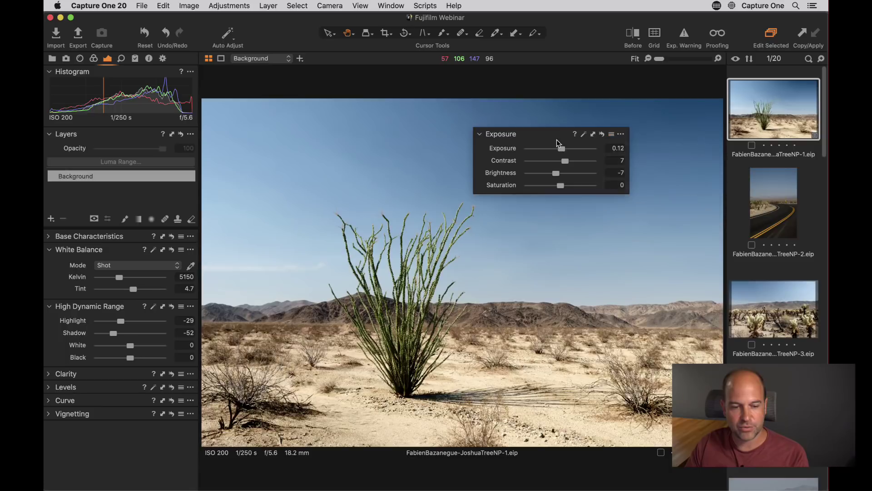
left_click(620, 135)
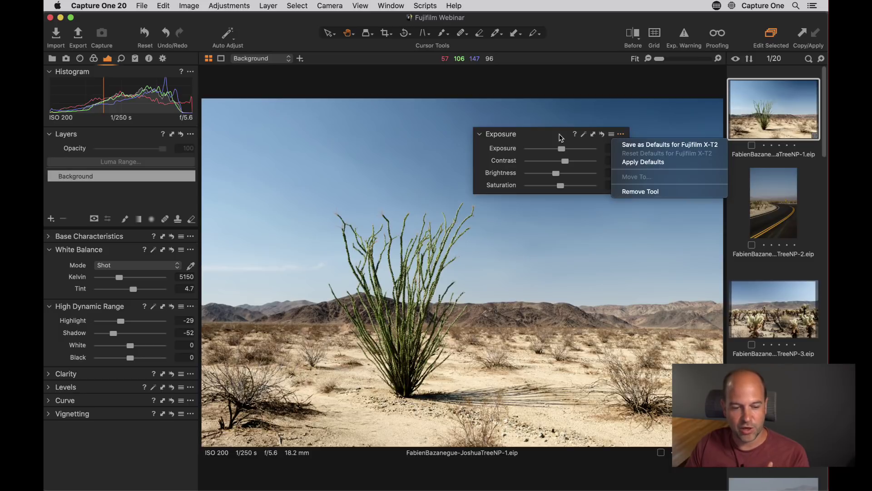
left_click(592, 135)
Reset the Exposure tool, try Contrast 9, and check the option for saving defaults for the Fujifilm X-T2.
left_click(600, 135)
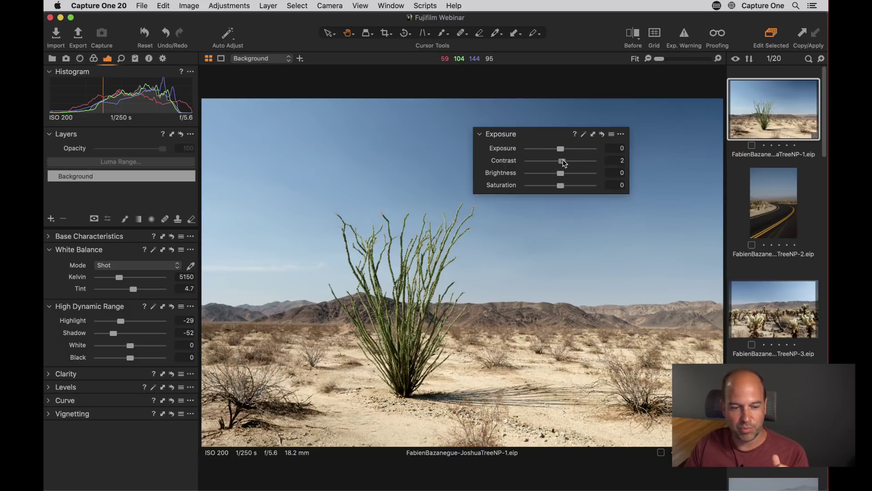
left_click_drag(563, 163, 585, 178)
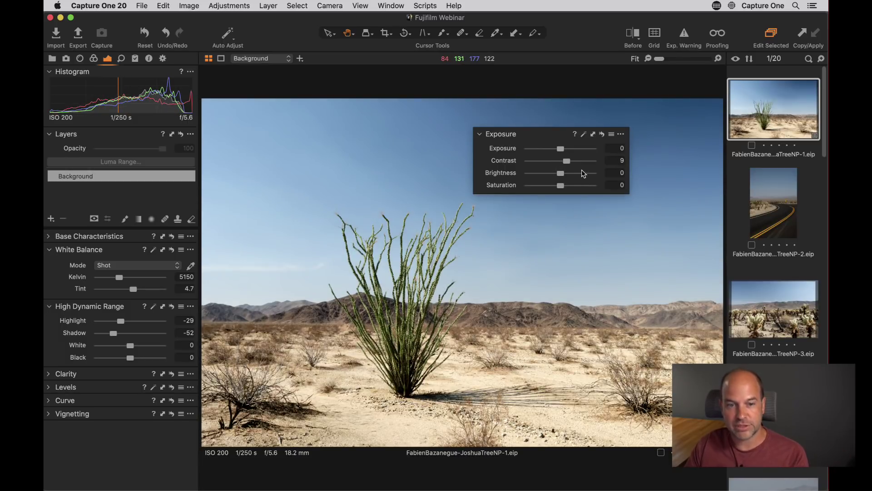
left_click(620, 133)
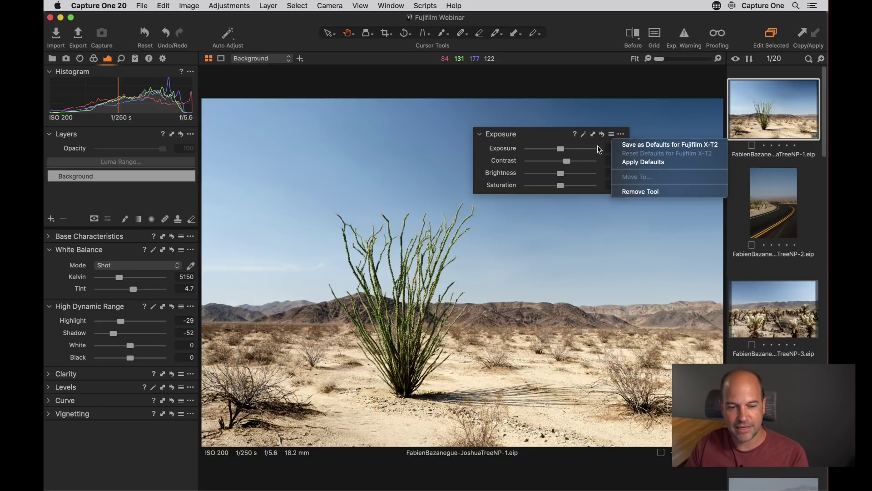
left_click(560, 142)
Reset the Exposure tool's adjustments and dock it back between Base Characteristics and White Balance.
left_click(602, 133)
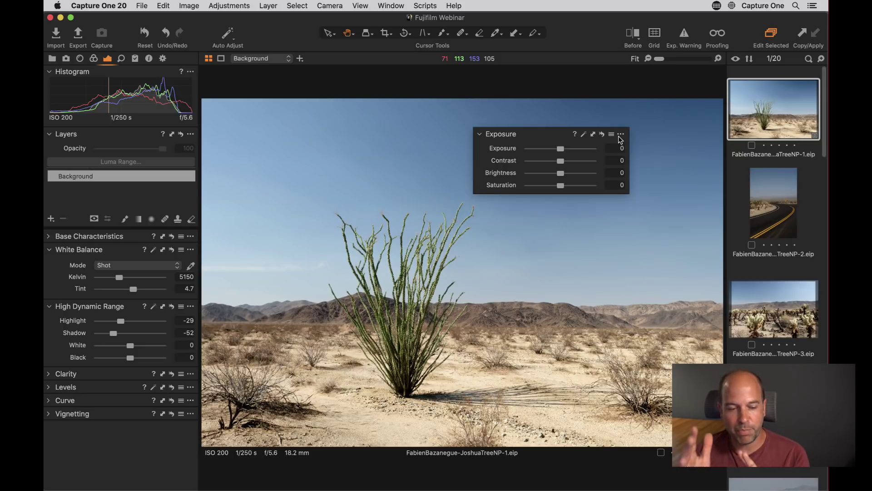
left_click_drag(532, 134, 114, 270)
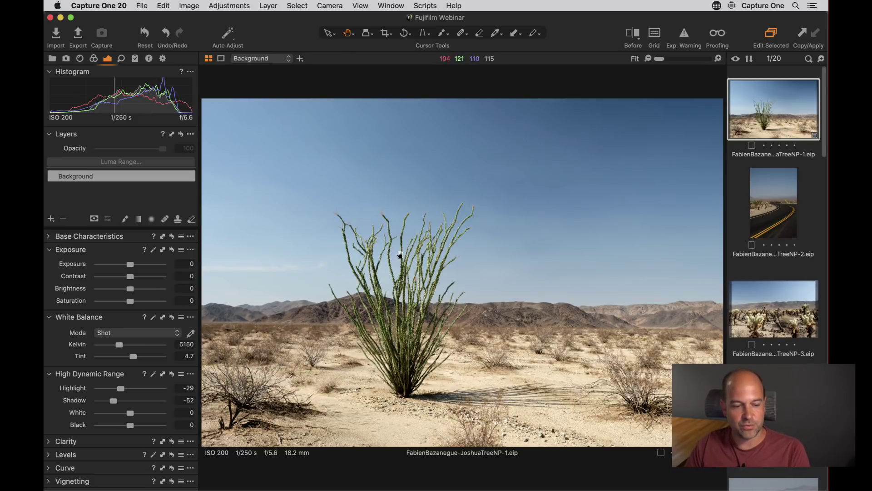
Crop the desert image to about 2000 × 1212 px, trimming mostly sky and keeping the plant in frame.
left_click_drag(413, 273, 586, 205)
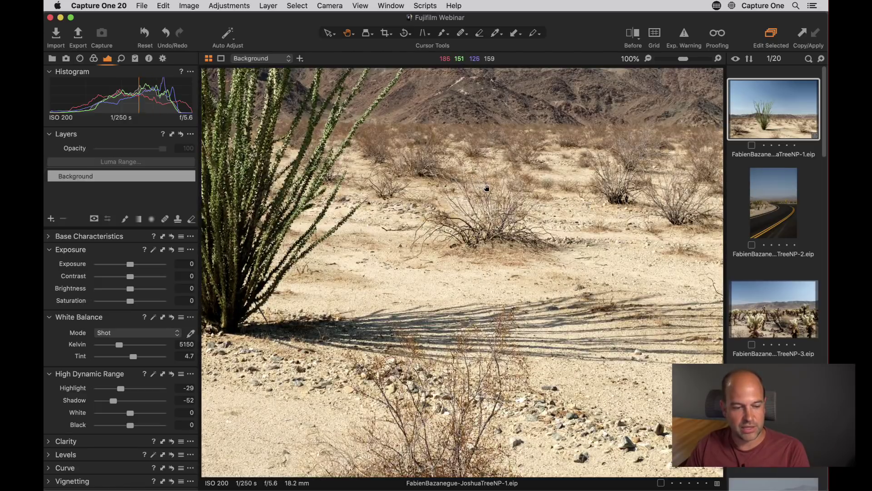
left_click(317, 218)
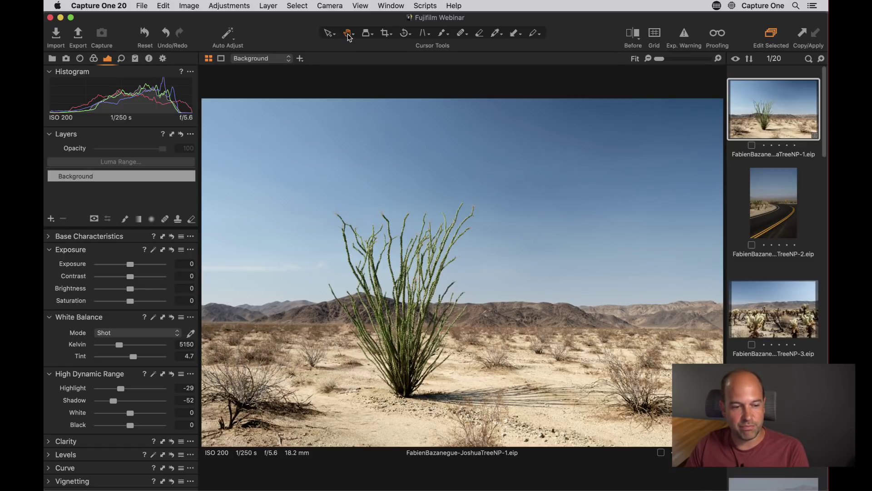
left_click(387, 34)
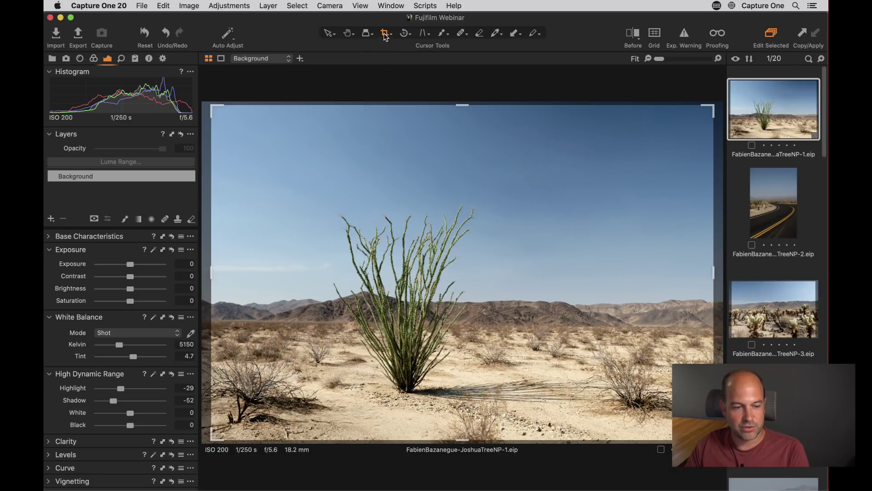
left_click_drag(212, 106, 226, 131)
mouse_move(413, 218)
left_mouse_down()
mouse_move(399, 213)
mouse_move(421, 206)
left_mouse_up()
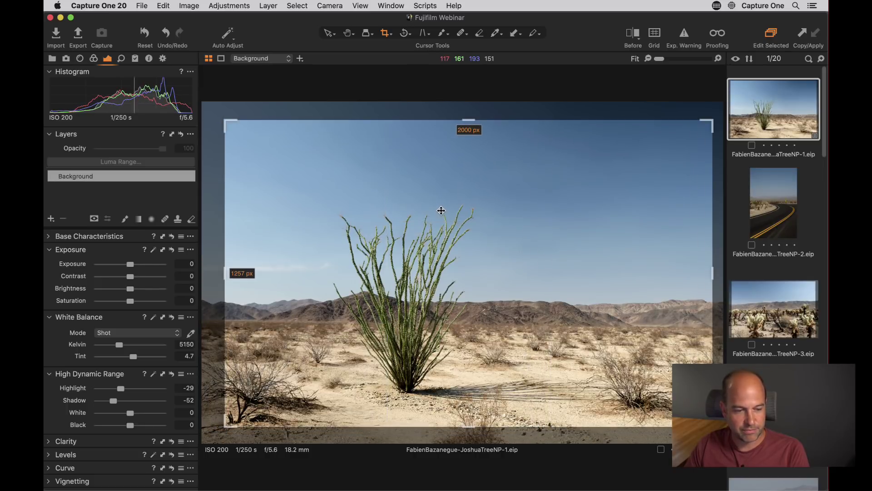
left_click_drag(471, 128, 469, 133)
left_click_drag(228, 133, 236, 136)
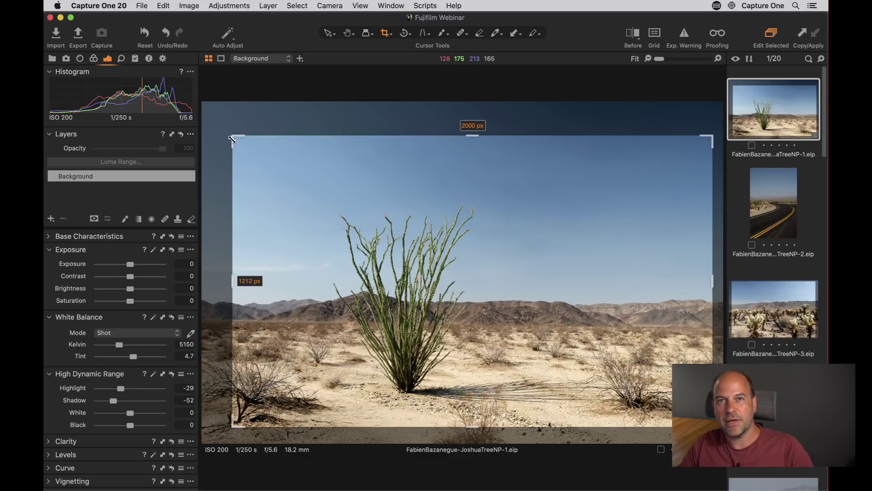
mouse_move(232, 136)
left_mouse_down()
mouse_move(266, 152)
mouse_move(204, 102)
mouse_move(230, 128)
left_mouse_up()
mouse_move(391, 231)
left_mouse_down()
mouse_move(369, 236)
mouse_move(380, 242)
left_mouse_up()
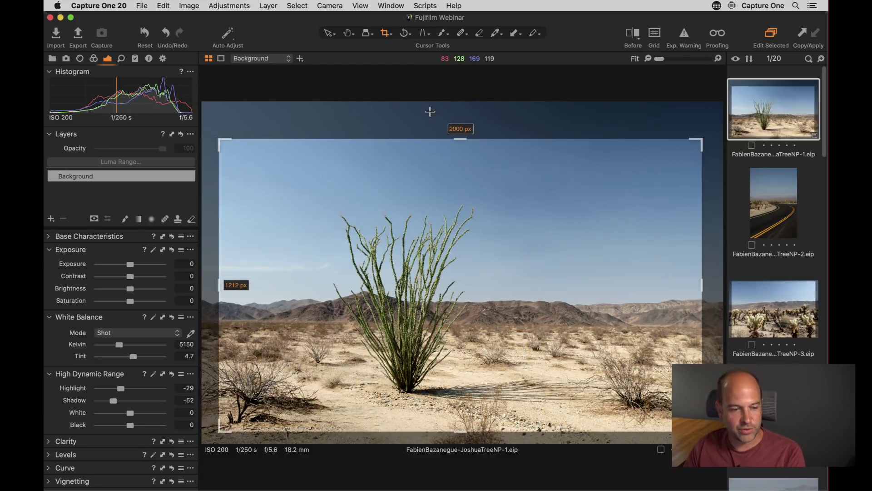
Review the available crop aspect ratios and crop settings, keep Unconstrained, and return to the Pan tool.
left_click(391, 36)
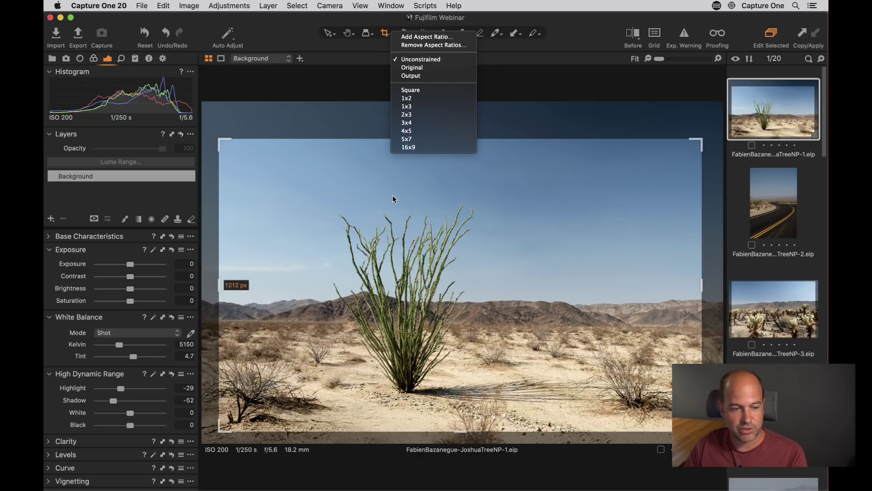
left_click(380, 188)
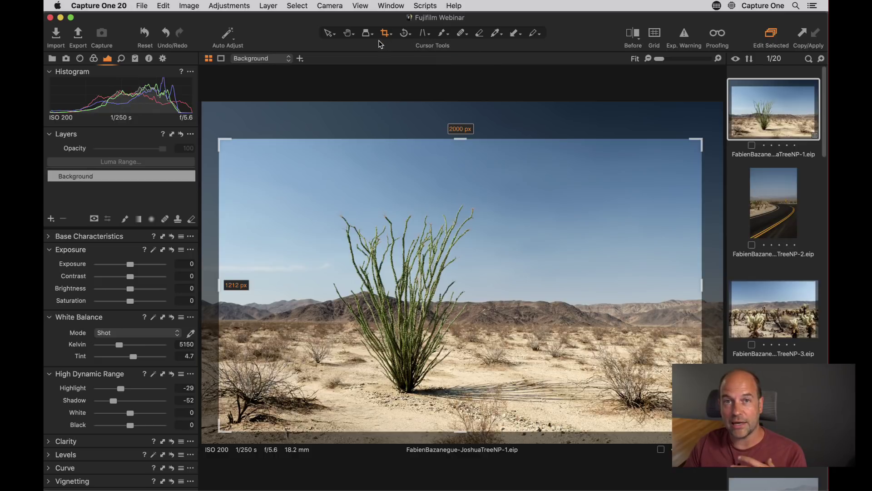
right_click(366, 189)
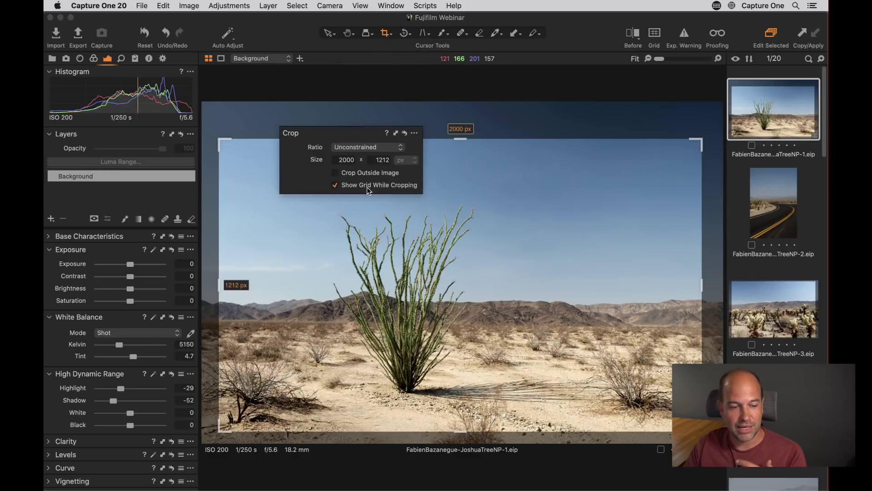
left_click(364, 148)
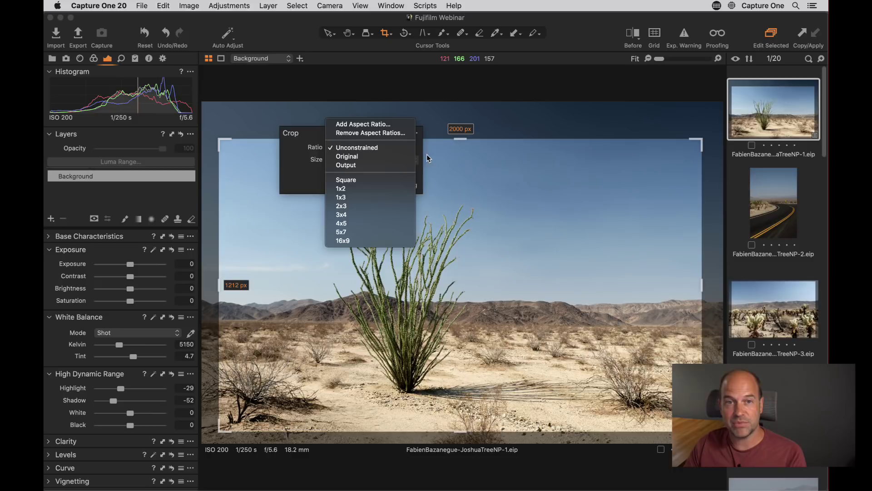
left_click(277, 196)
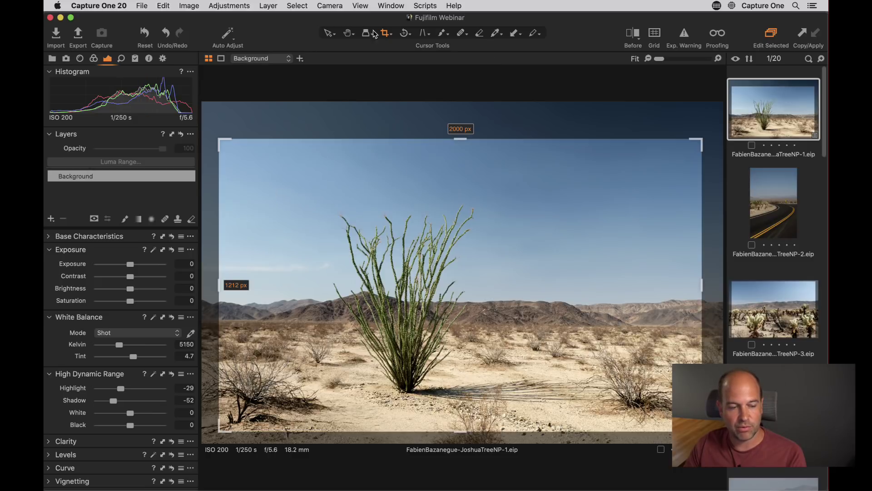
left_click(348, 37)
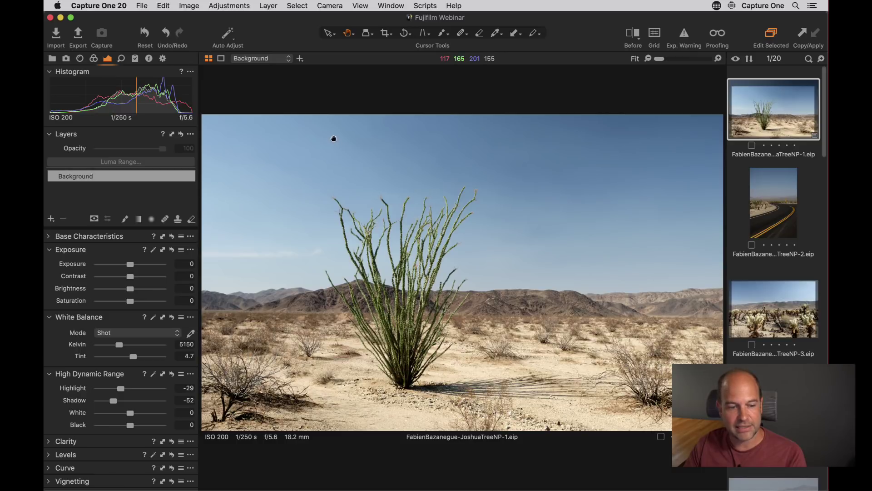
Inspect the desert plant's branches at 100% zoom, and return to the full image.
left_click(363, 229)
mouse_move(409, 188)
left_mouse_down()
mouse_move(473, 211)
mouse_move(420, 200)
mouse_move(405, 181)
left_mouse_up()
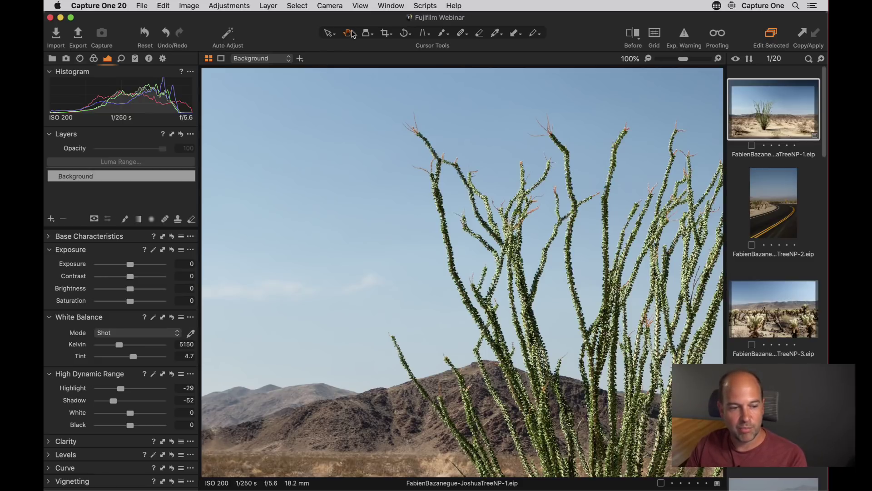
left_click(403, 200)
Alternate between the Crop and Pan tools to compare the full frame with the cropped desert image, finishing on Pan.
left_click(387, 33)
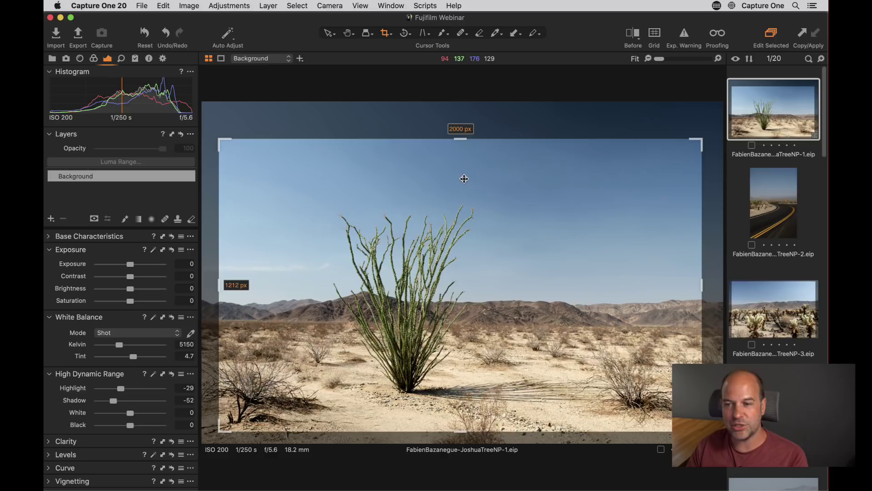
left_click(348, 32)
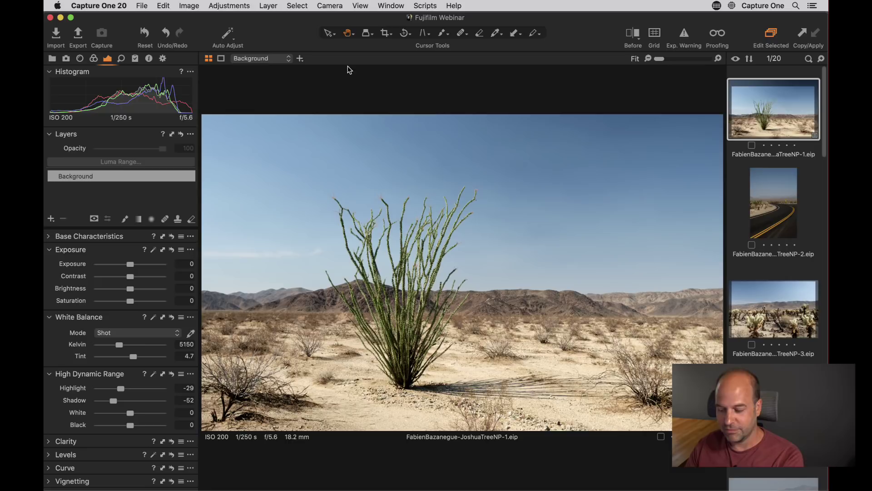
left_click(386, 33)
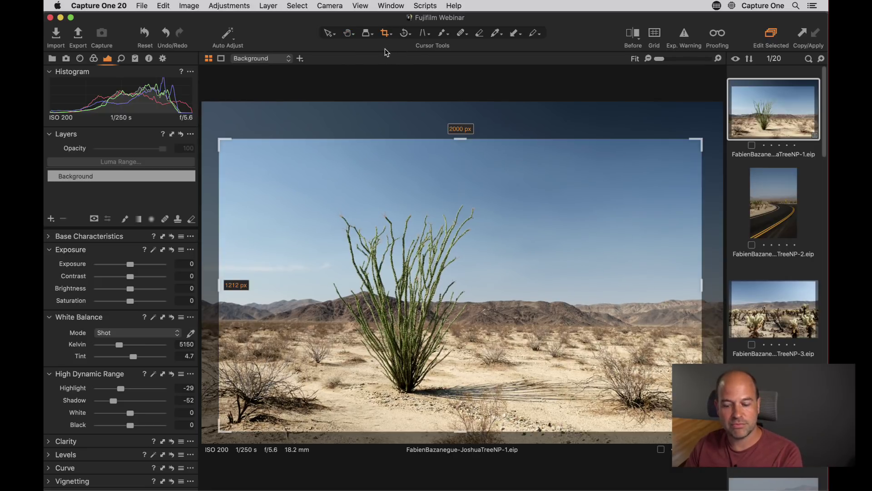
key("h")
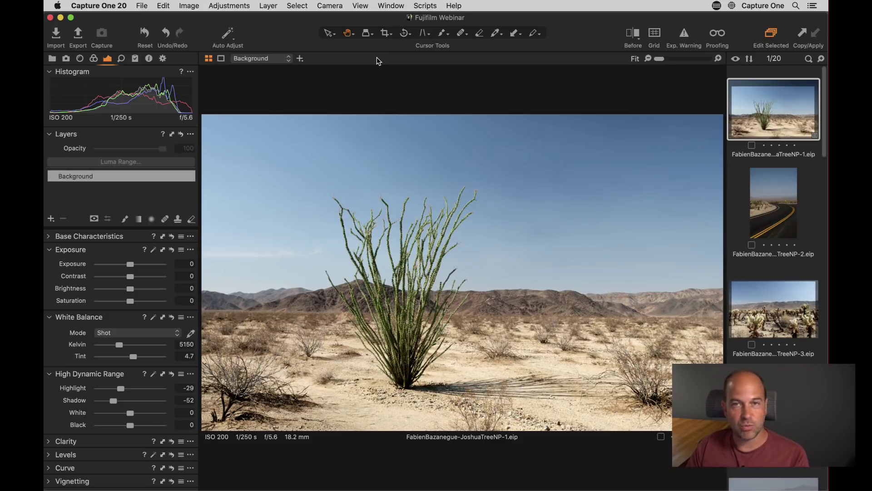
Look up the keyboard shortcuts assigned to "crop" and "pan" in the shortcut editor.
left_click(163, 5)
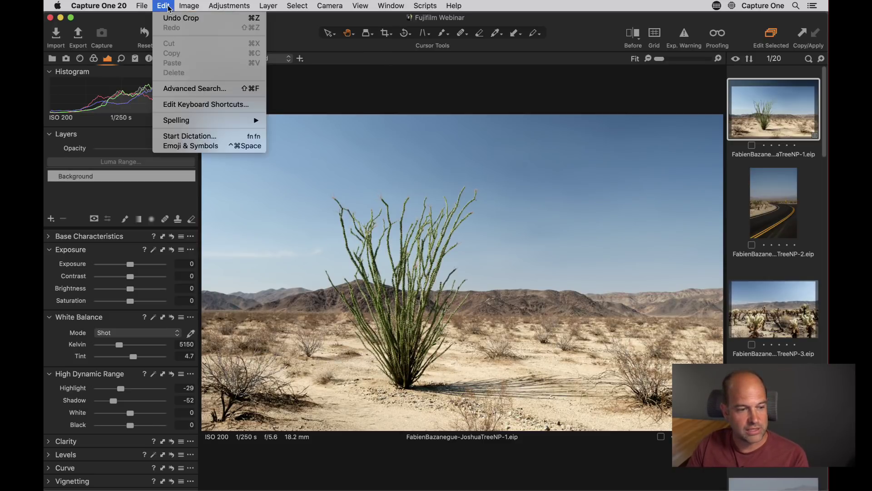
left_click(161, 105)
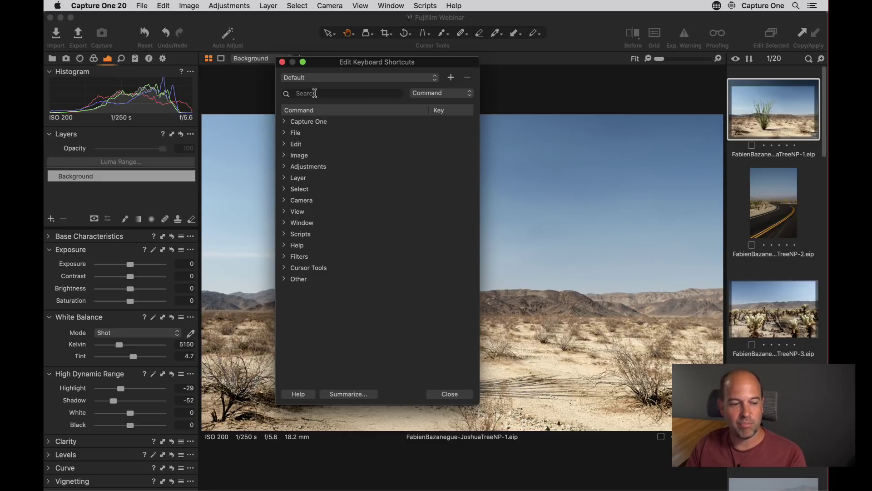
left_click(329, 94)
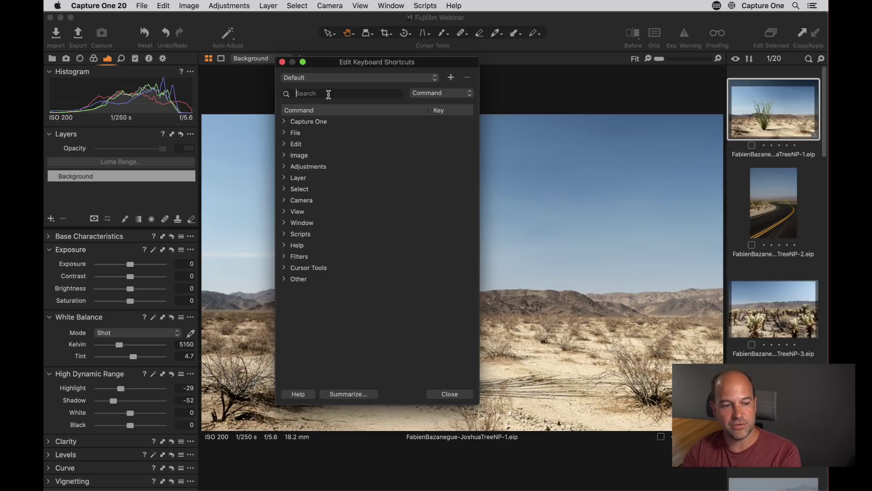
type("crop")
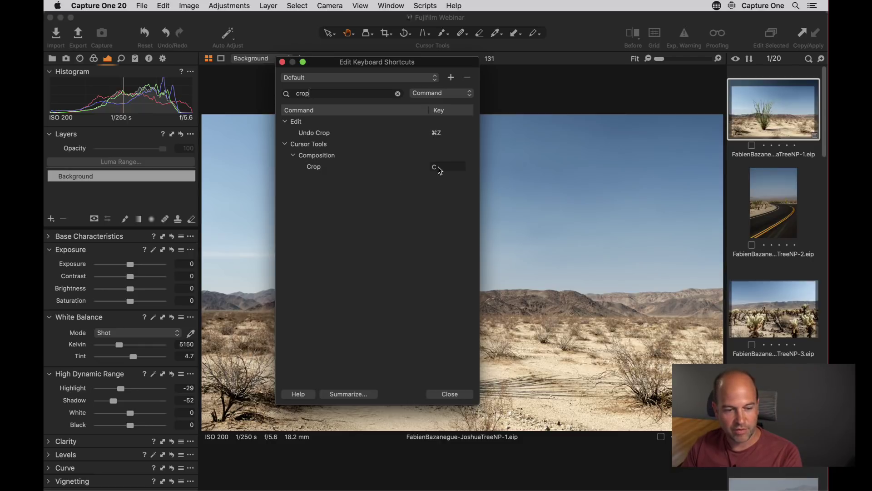
key("Escape")
type("pan")
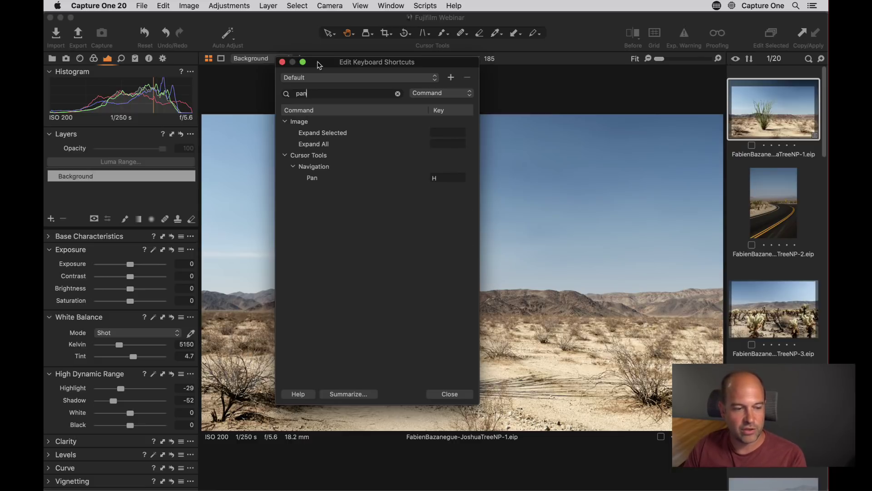
Switch the keyboard shortcuts from the Default set to the personal custom set and close the shortcut editor.
left_click(334, 79)
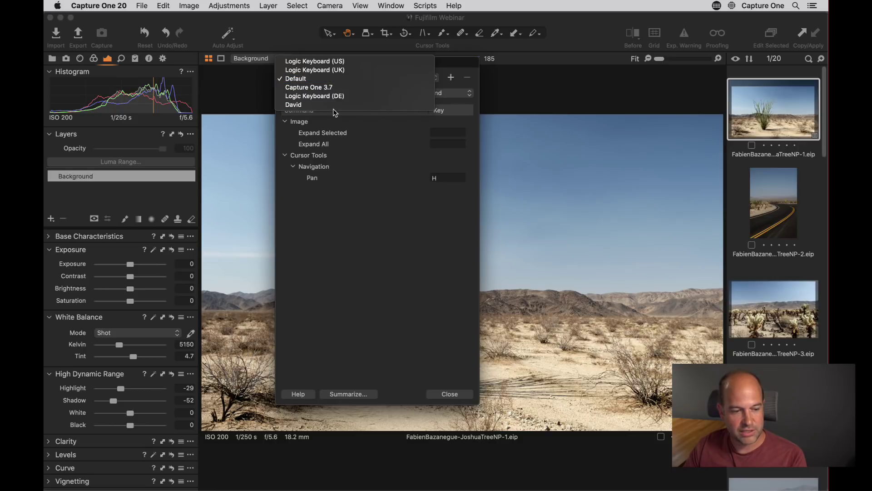
left_click(302, 104)
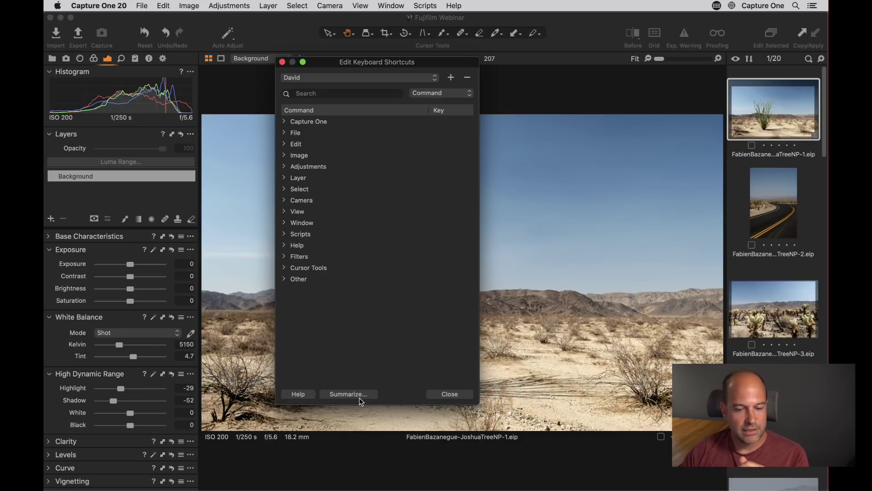
left_click(282, 62)
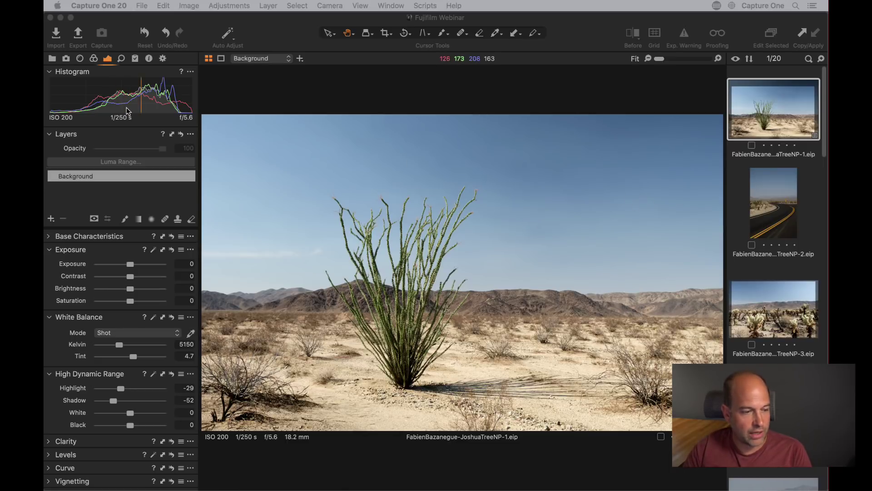
Start an image import and set its source to the ABA Fujifilm folder within Demonstration Images on the Traveler SSD.
left_click(240, 65)
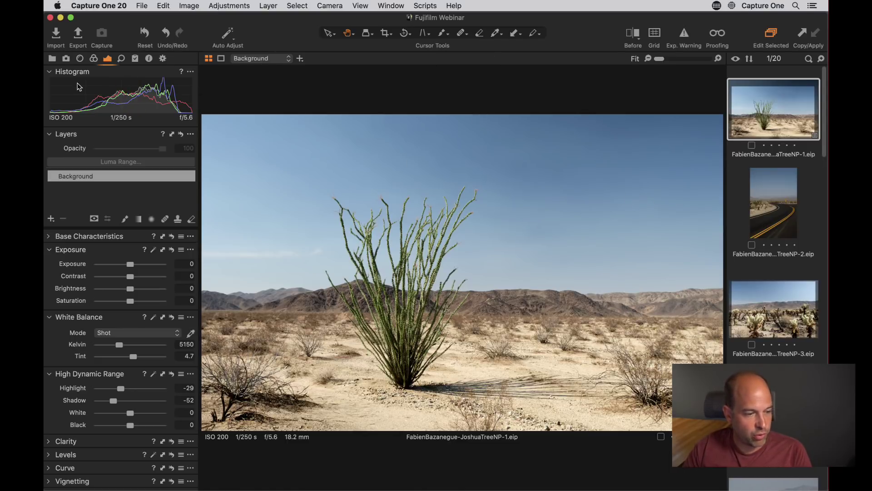
key("super+shift+i")
left_click(279, 73)
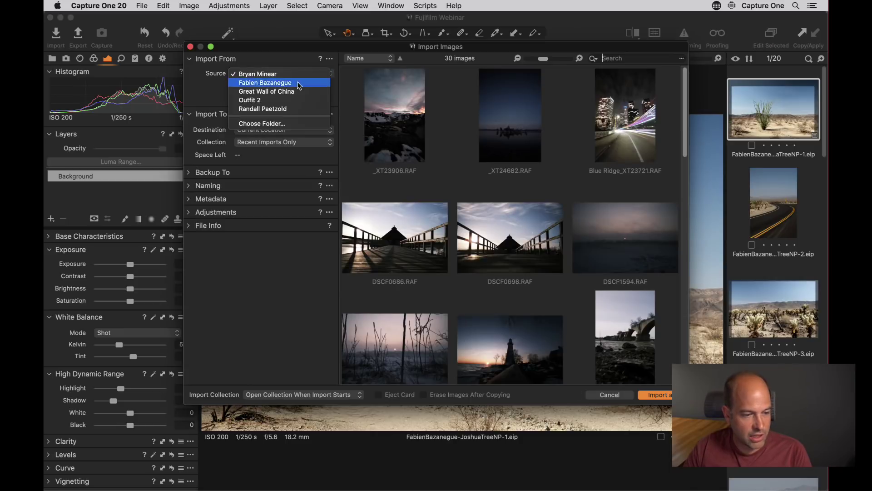
left_click(287, 123)
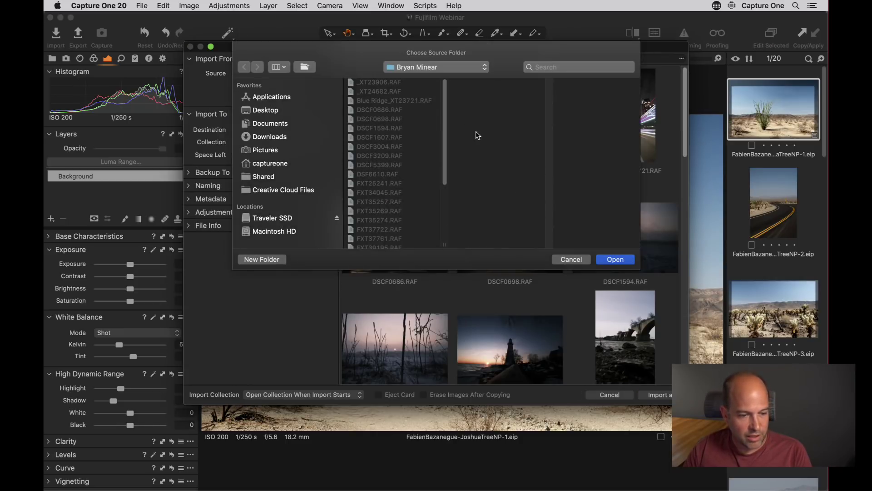
left_click(447, 67)
left_click(448, 77)
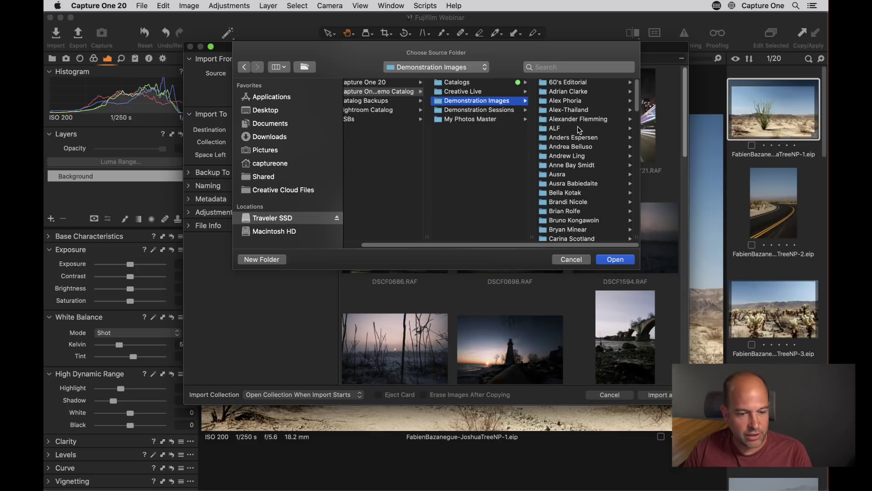
scroll(588, 155, "down", 2)
left_click(589, 161)
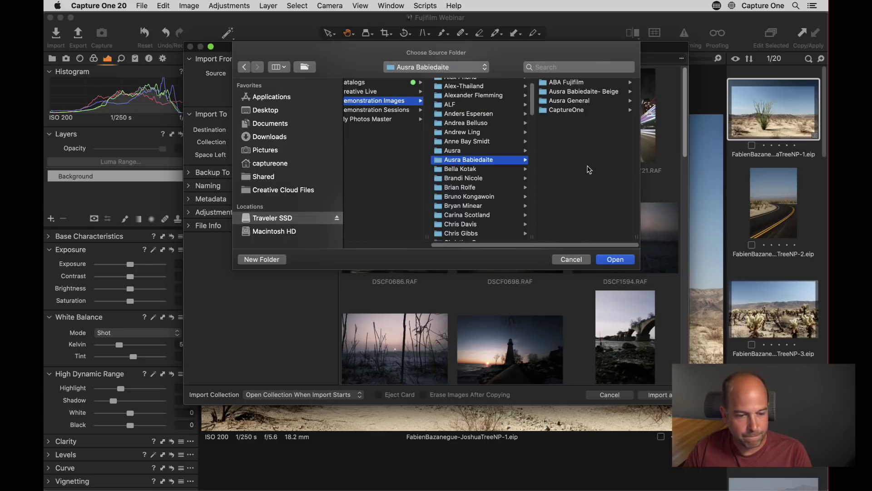
key("Right")
left_click_drag(638, 100, 611, 225)
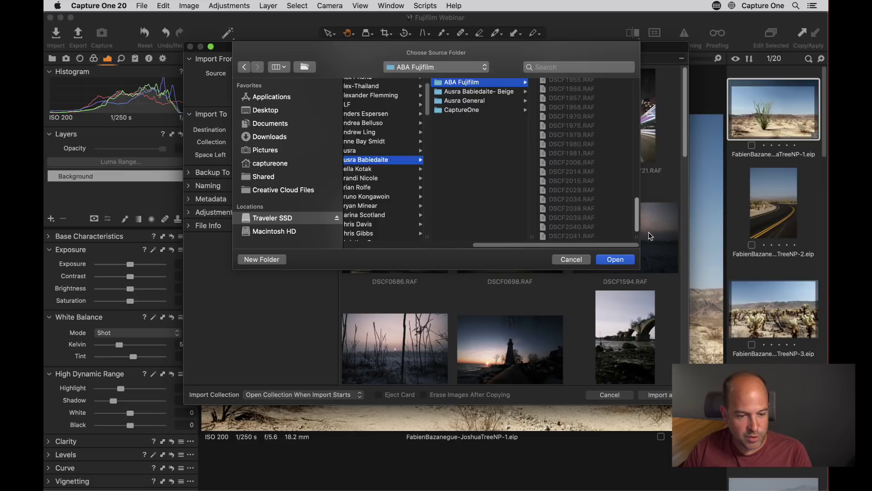
left_click(615, 259)
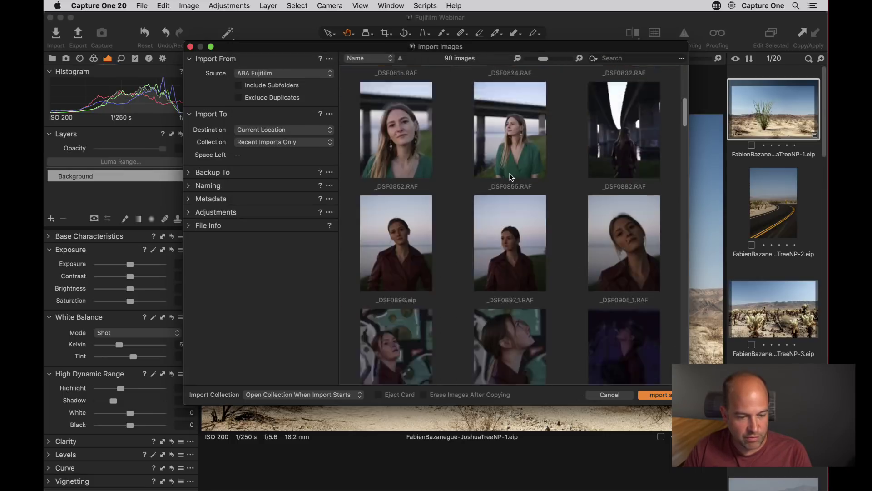
Import only the two canoe photos DSCF1771.RAF and DSCF1773.RAF from the ABA Fujifilm folder.
scroll(511, 176, "down", 15)
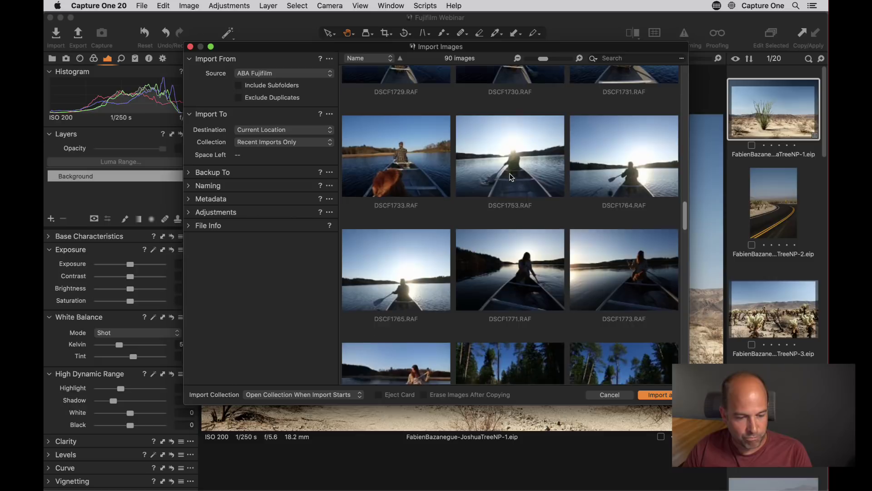
scroll(511, 176, "down", 3)
left_click(540, 231)
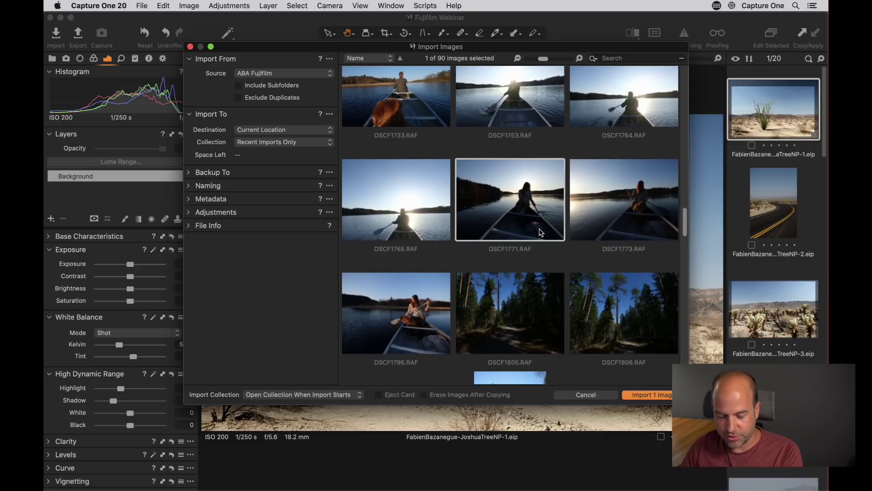
left_click(616, 229, "super")
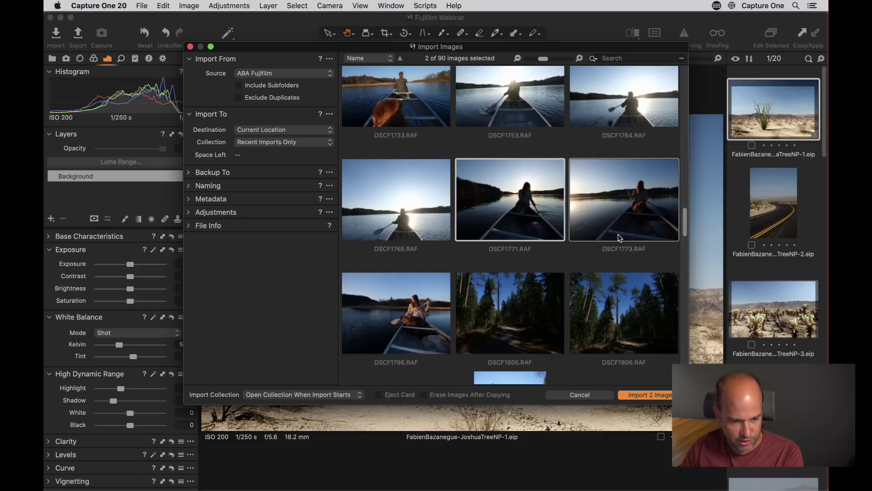
left_click(648, 395)
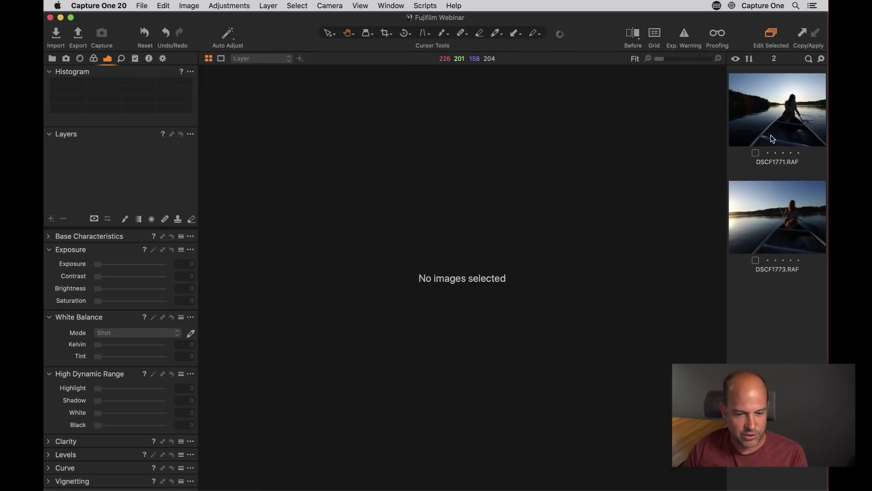
Display the canoe photo DSCF1771.RAF and hide the Browser to enlarge the viewing area.
left_click(771, 138)
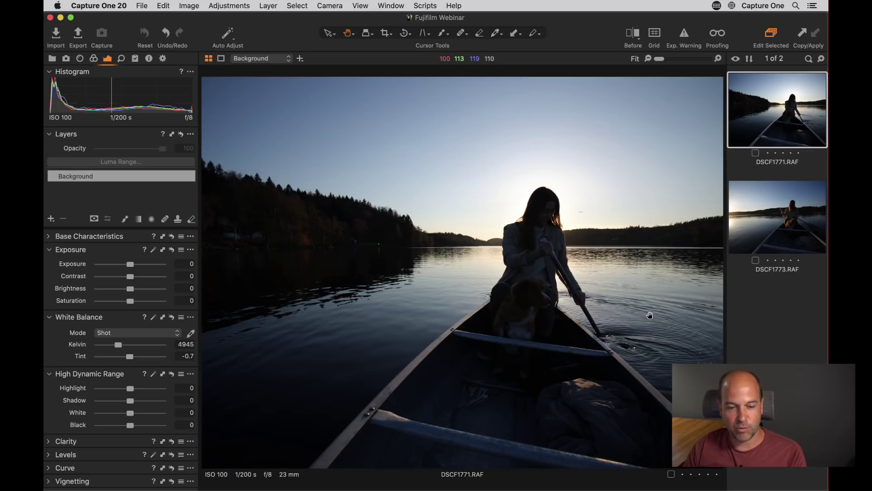
left_click(363, 5)
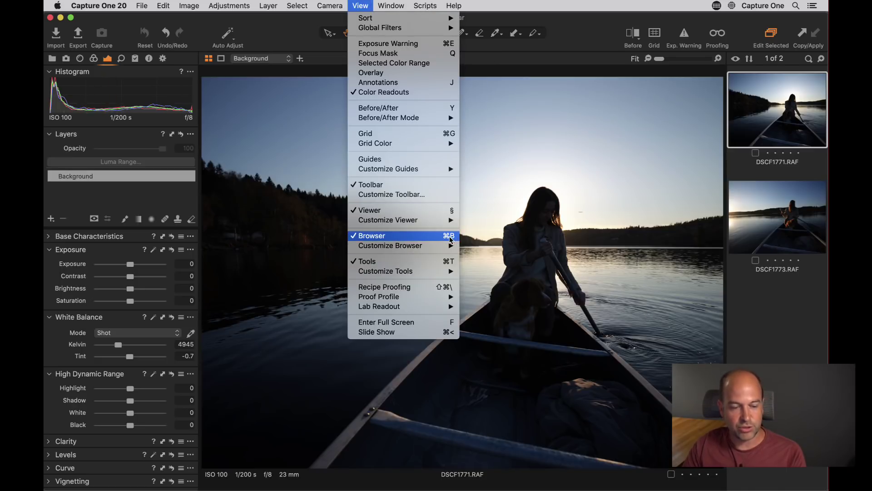
left_click(434, 238)
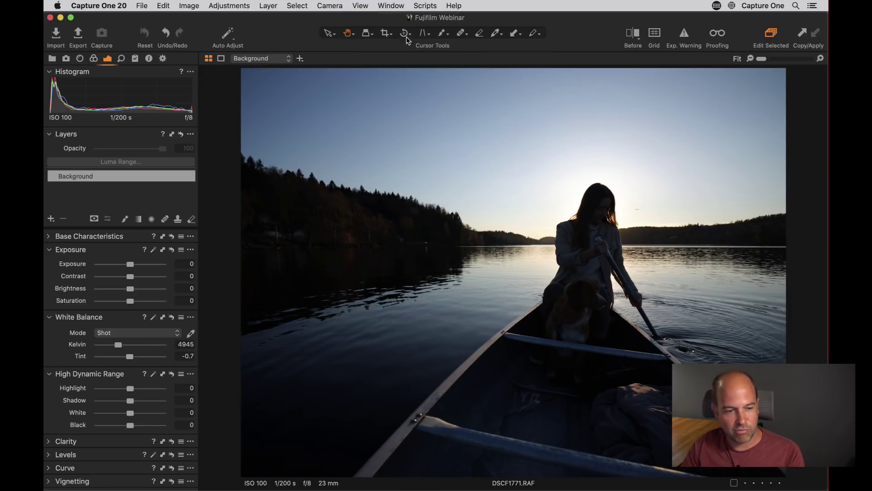
Straighten DSCF1771.RAF along the lake's horizon and crop it to about 2000 × 1353 px, trimming mostly sky, finishing on the Pan tool.
left_click_drag(256, 243, 787, 244)
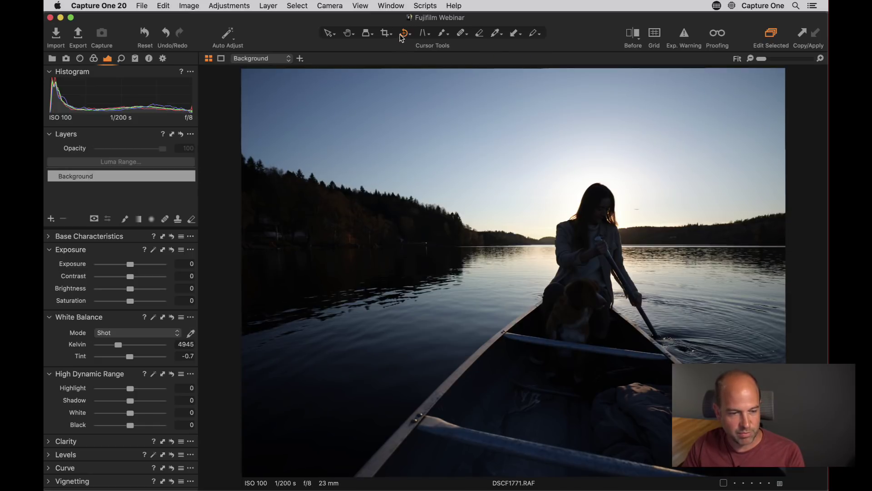
left_click(386, 37)
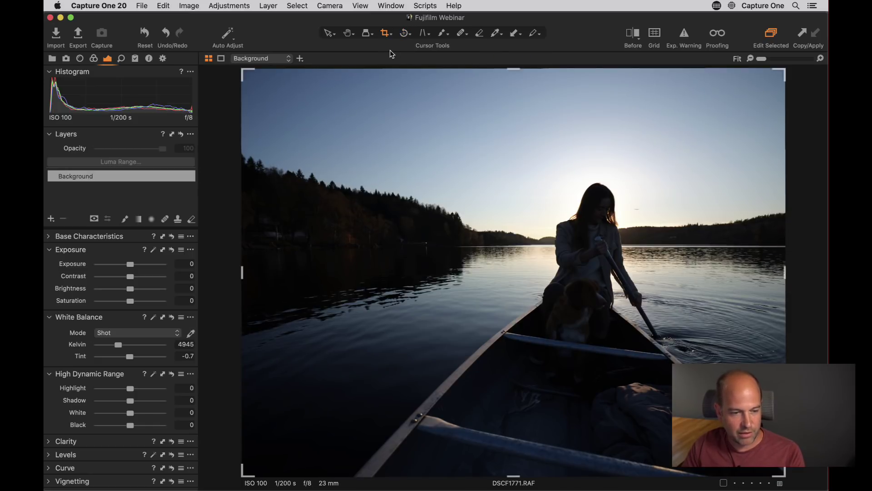
left_click_drag(514, 70, 515, 113)
left_click_drag(549, 236, 548, 224)
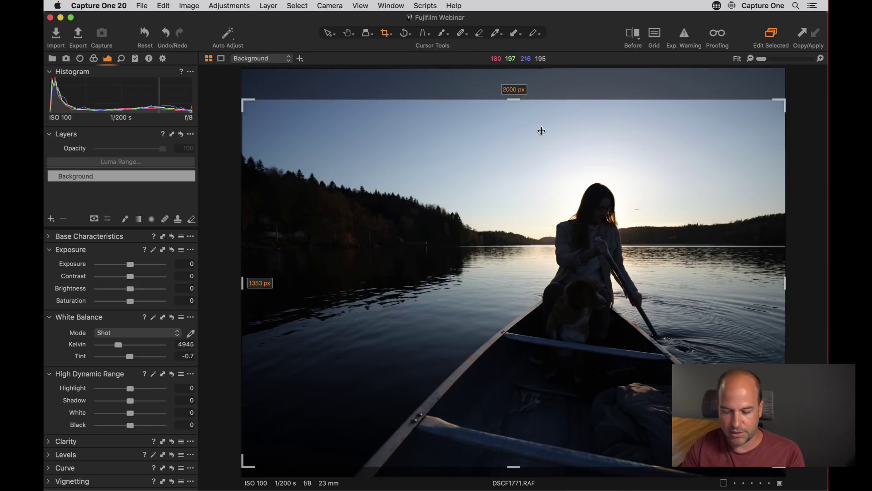
key("h")
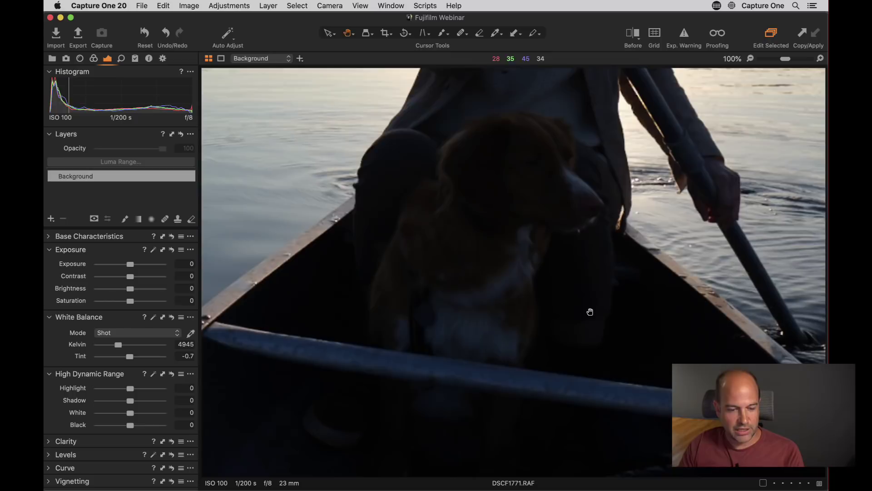
Brighten the dark canoe photo, trying an Exposure of 2.43 and settling on 1.15.
left_click(587, 313)
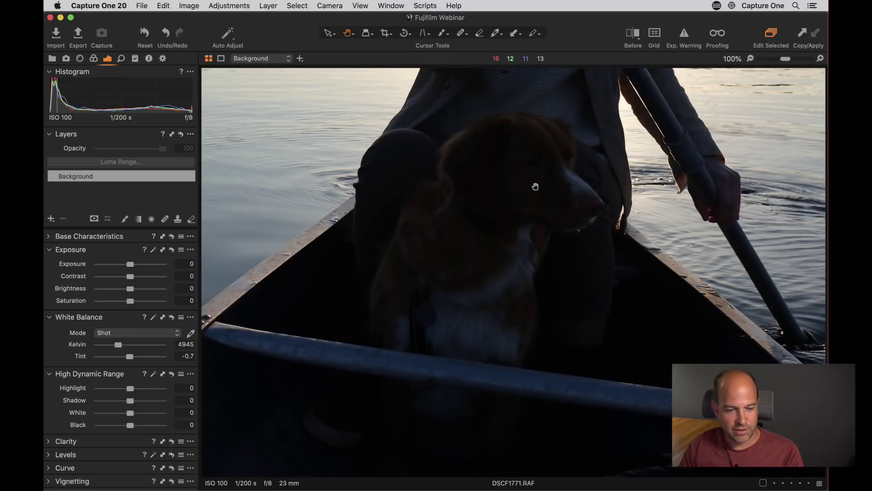
left_click(524, 200)
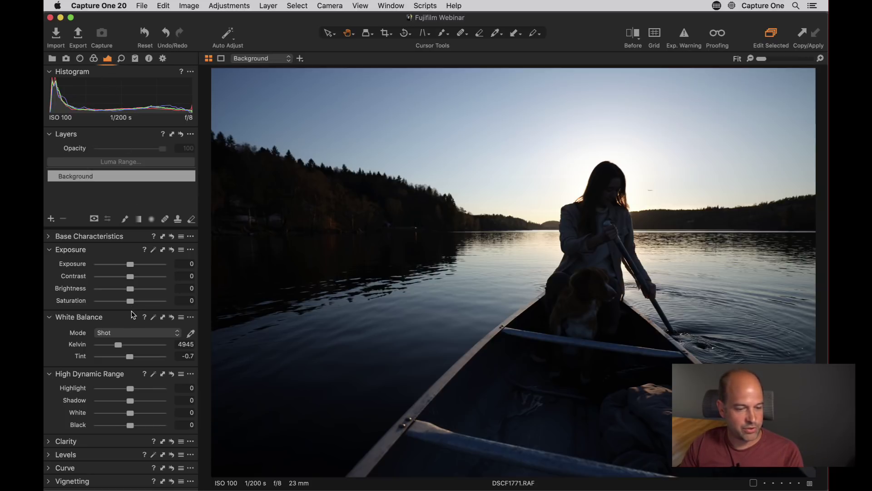
left_click_drag(136, 264, 152, 266)
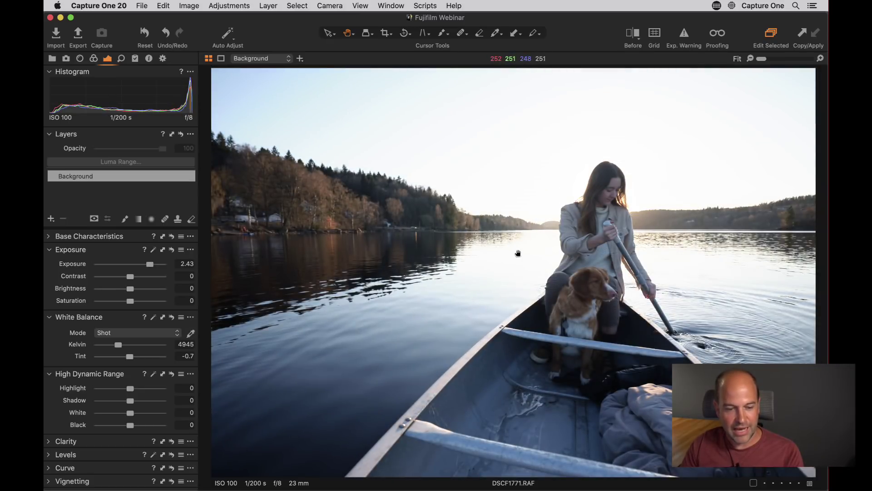
mouse_move(150, 264)
left_mouse_down()
mouse_move(129, 269)
mouse_move(141, 266)
left_mouse_up()
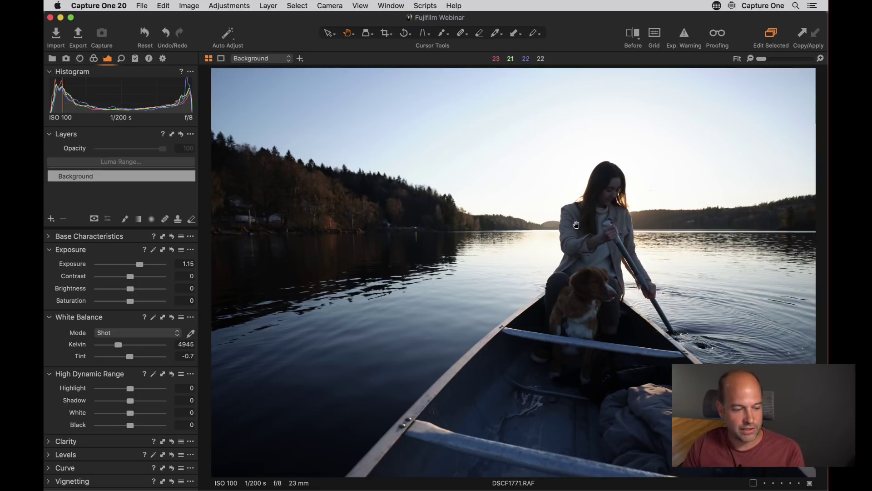
Lift the canoe photo's Shadow to 41 and Black to 30, and warm its white balance to 5970 Kelvin.
mouse_move(132, 400)
left_mouse_down()
mouse_move(154, 400)
mouse_move(131, 400)
mouse_move(141, 425)
mouse_move(131, 424)
mouse_move(134, 400)
left_mouse_up()
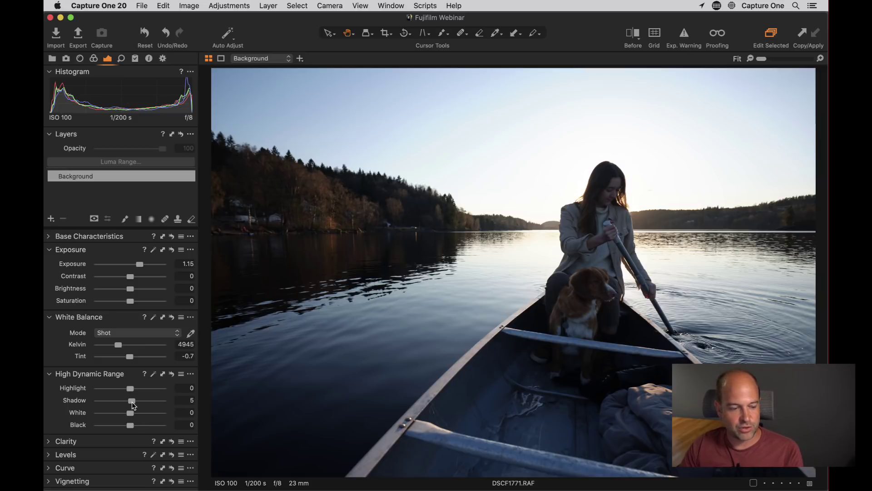
left_click_drag(131, 401, 142, 426)
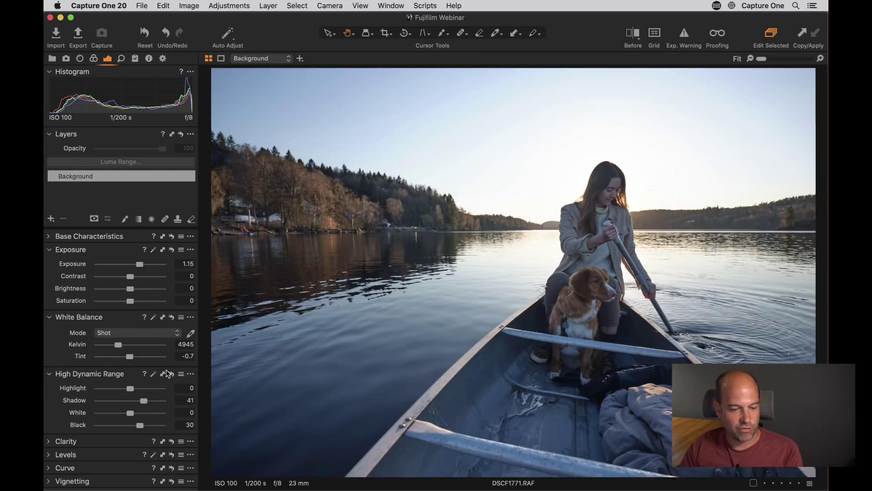
left_click_drag(119, 348, 124, 348)
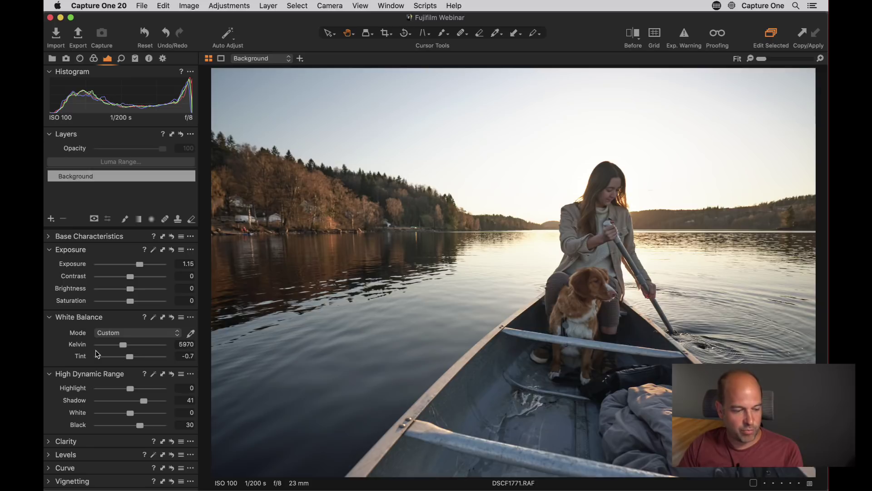
Try a Highlight value of -100, settle on -26 with White at 1, and raise Contrast to 12.
left_click_drag(130, 389, 82, 391)
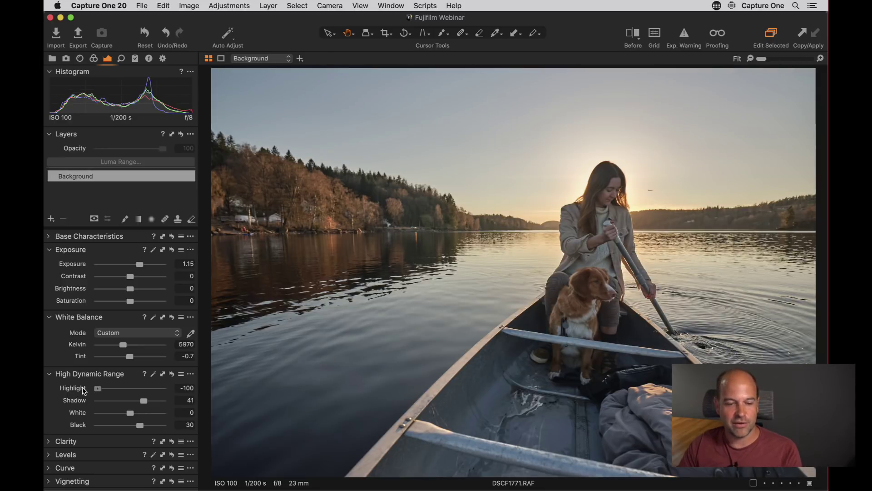
left_click_drag(98, 389, 130, 413)
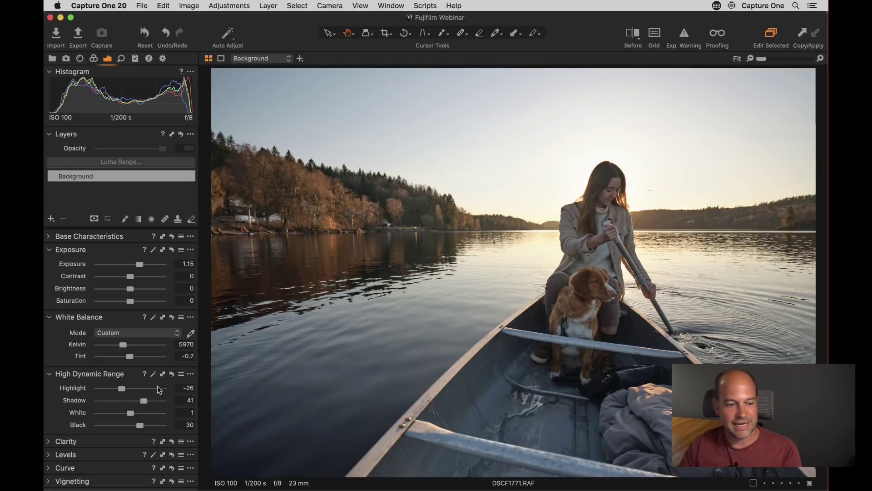
left_click_drag(130, 276, 137, 279)
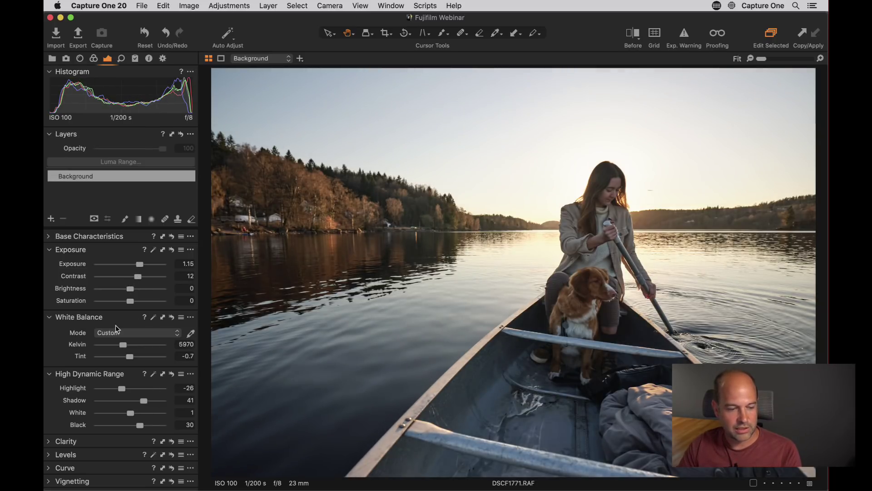
Raise the canoe photo's Clarity to 18.
left_click(49, 441)
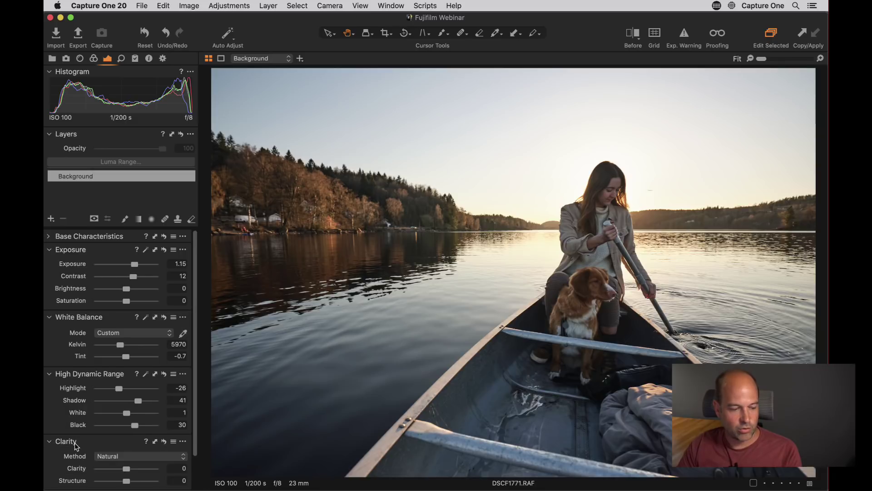
scroll(74, 442, "down", 2)
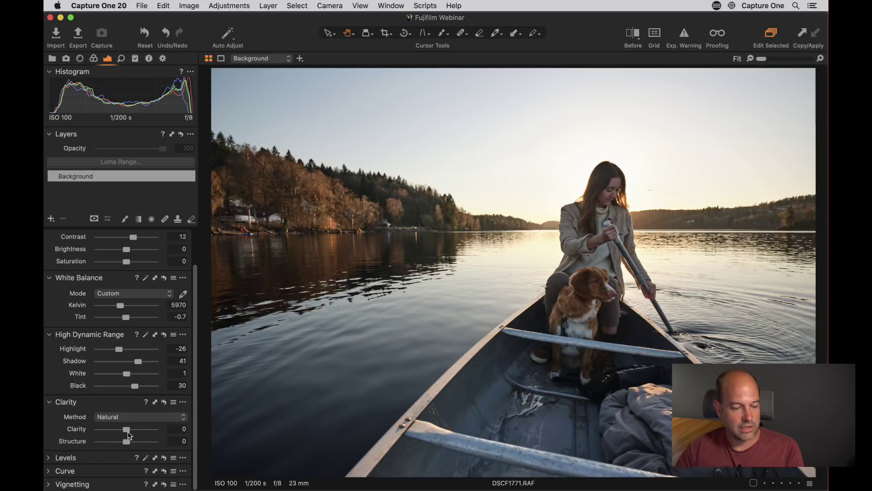
left_click_drag(127, 433, 132, 431)
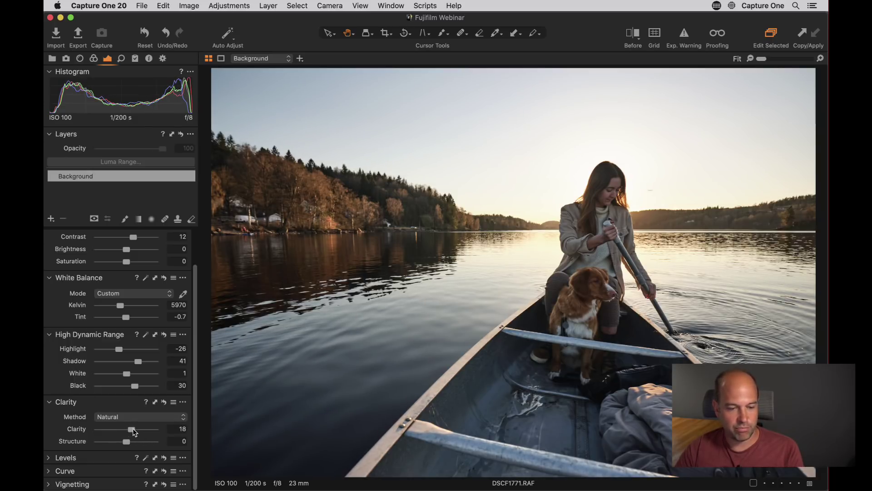
Heal away the small airplane in the sky beside the woman's head using a reduced brush, finishing on the Pan tool with the whole photo in view.
left_click(651, 189)
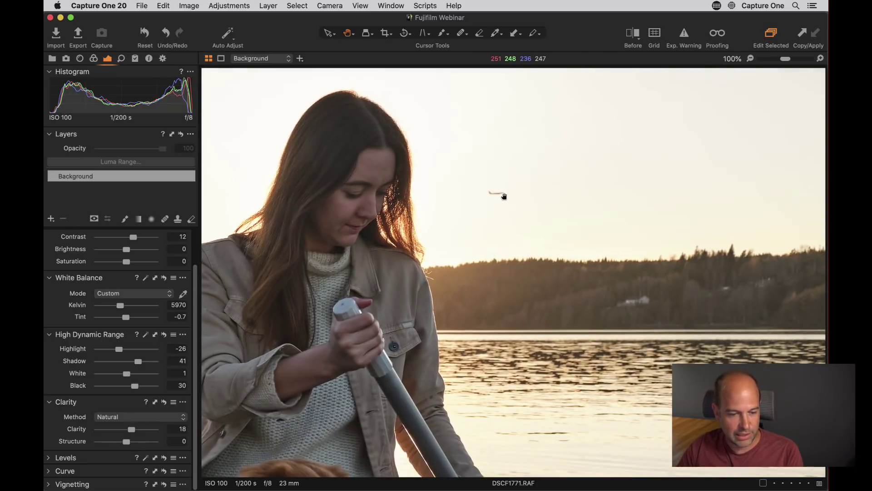
left_click(165, 219)
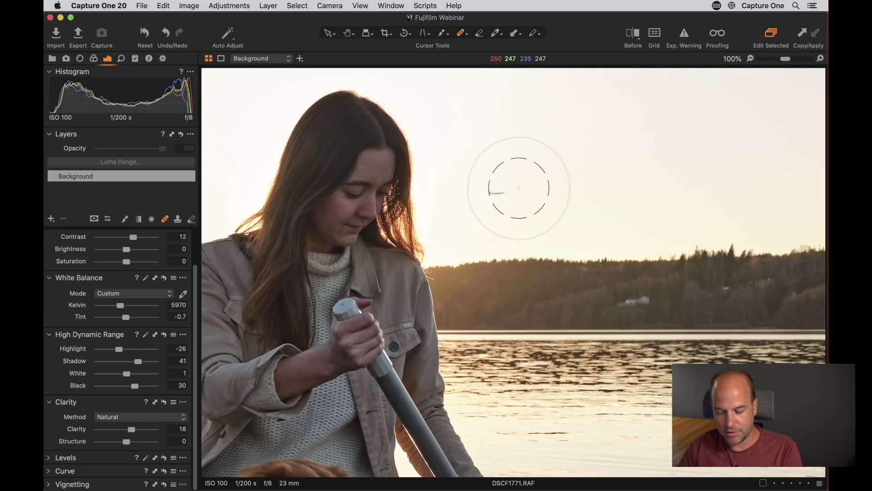
right_click(534, 171)
left_click_drag(532, 170, 518, 170)
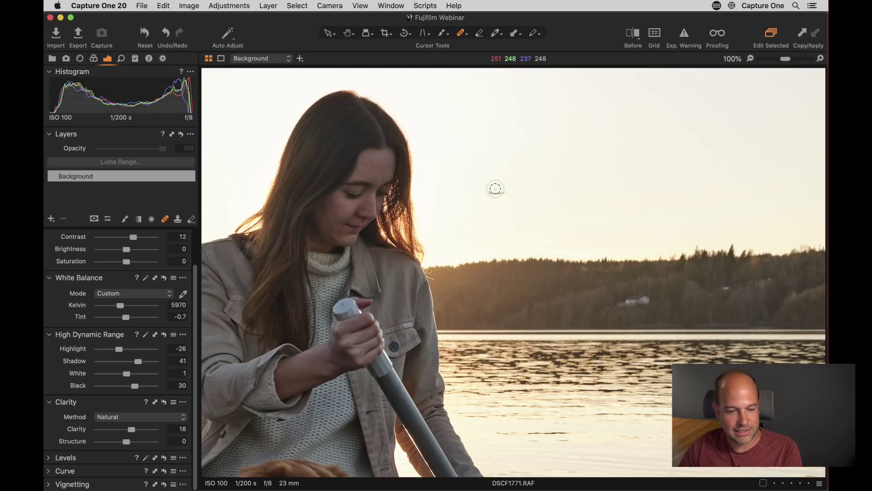
left_click(493, 190)
left_click_drag(505, 192, 488, 190)
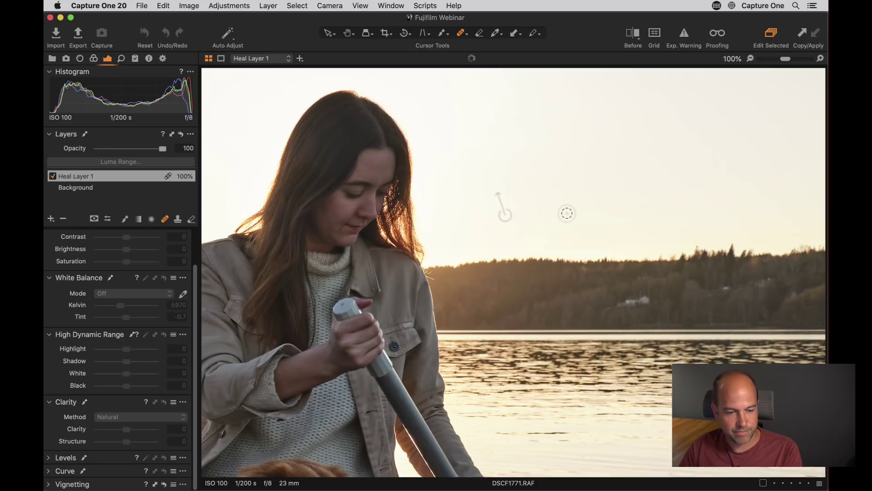
key("h")
key("z")
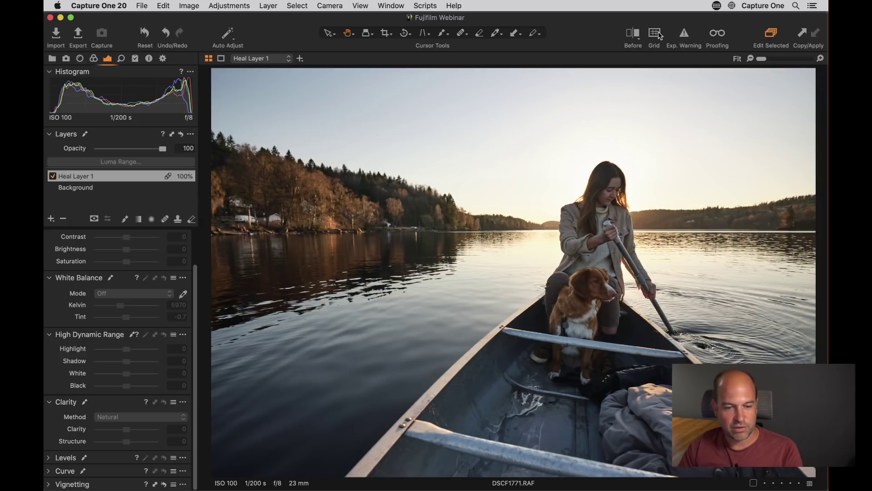
Compare the canoe photo before and after in split view, sliding the divider over the dog at 100% and toggling the comparison.
left_click(635, 36)
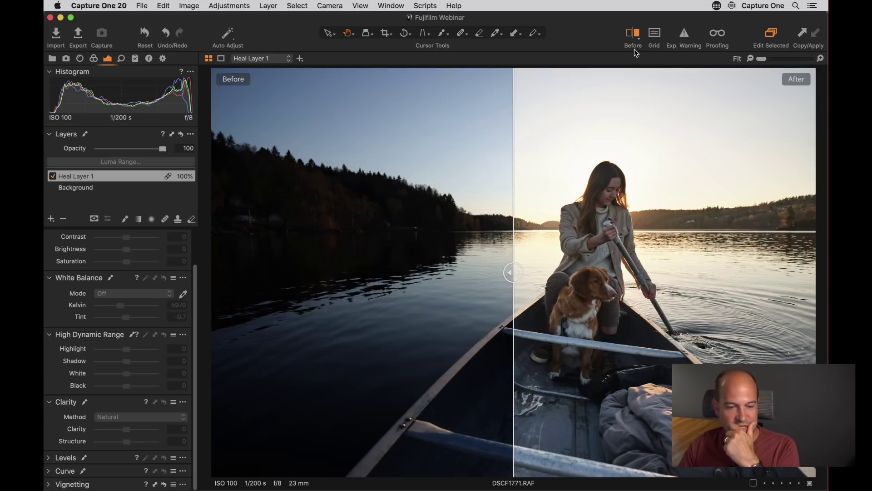
left_click_drag(513, 273, 535, 281)
key("super+alt+0")
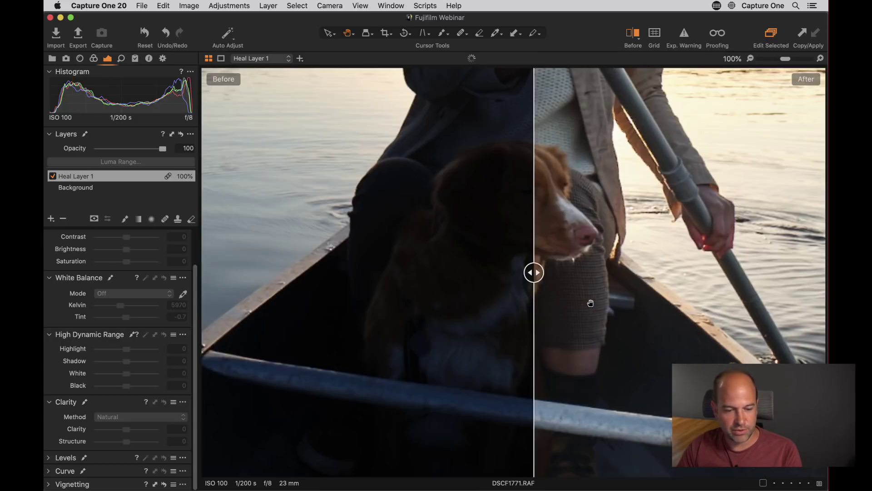
left_click_drag(530, 284, 517, 297)
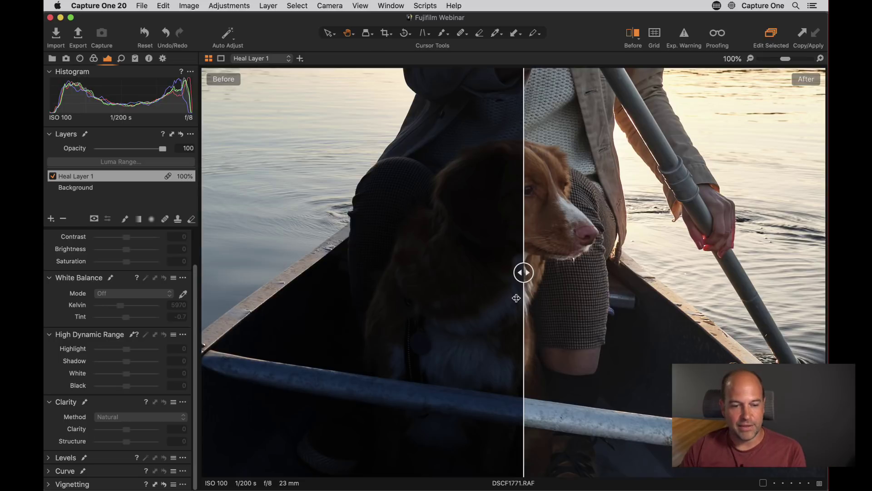
left_click(628, 50)
left_click(629, 50)
key("y")
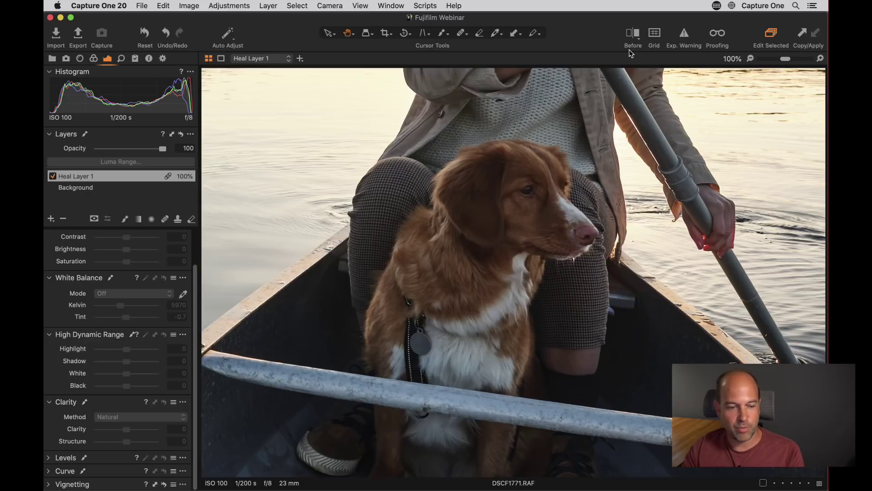
key("y")
key("y")
left_click(628, 50)
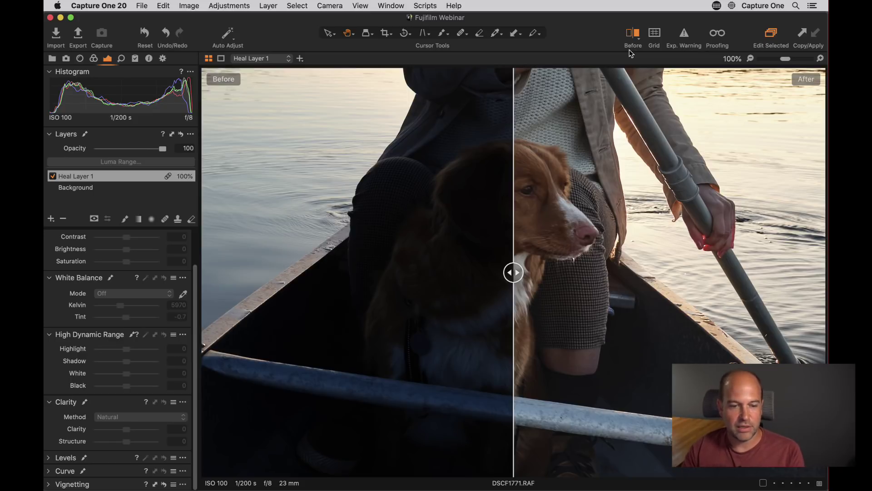
Switch the Before comparison to Full View and toggle the original and edited versions of the dog close-up.
left_click(633, 39)
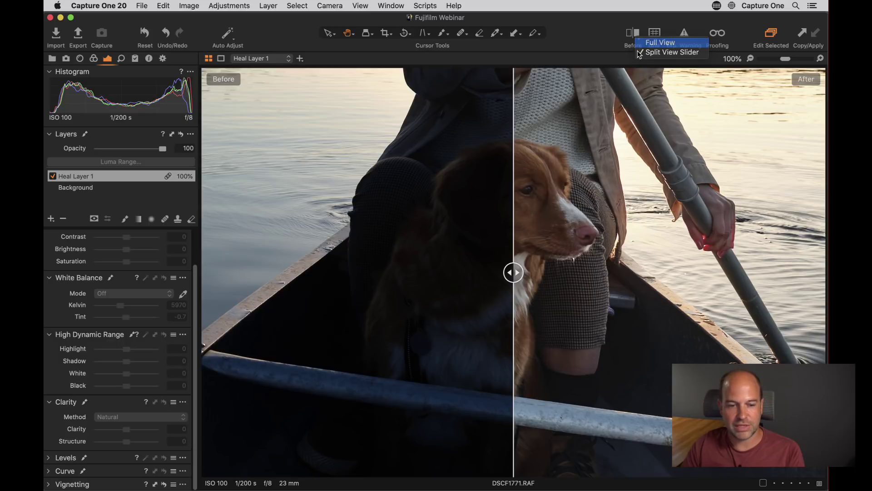
left_click(636, 46)
key("y")
key("y")
key("y")
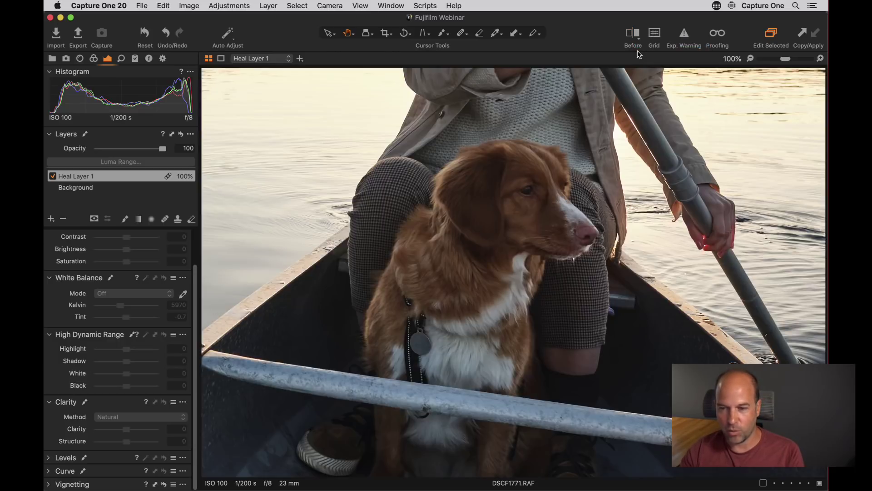
key("y")
key("y")
key("y")
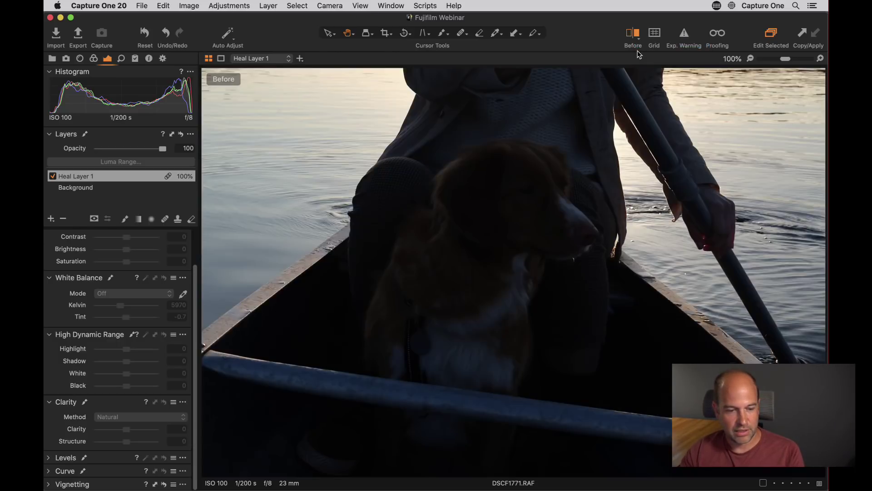
key("y")
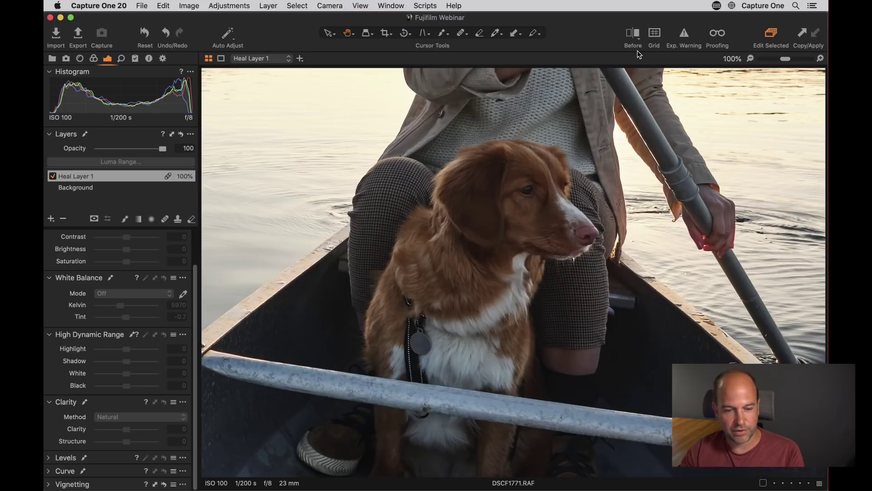
Fit the whole canoe photo in the viewer and toggle between its original and edited versions.
double_click(523, 221)
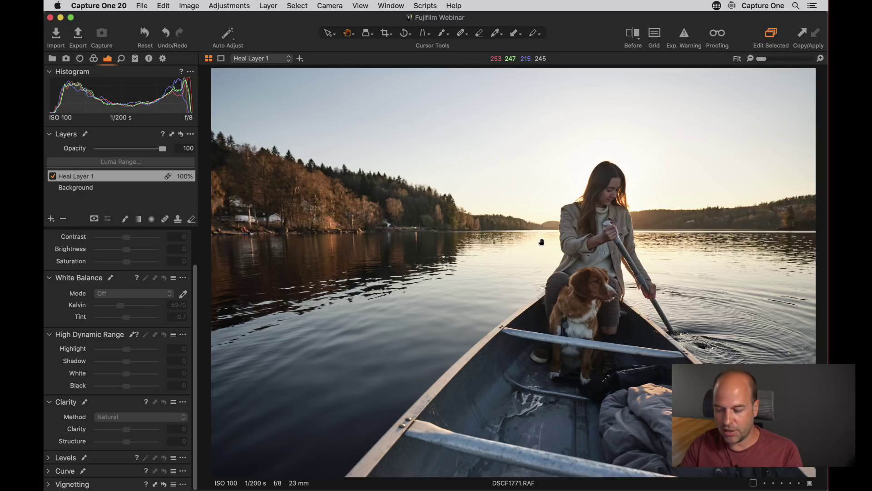
key("y")
key("y")
key("y")
key("y")
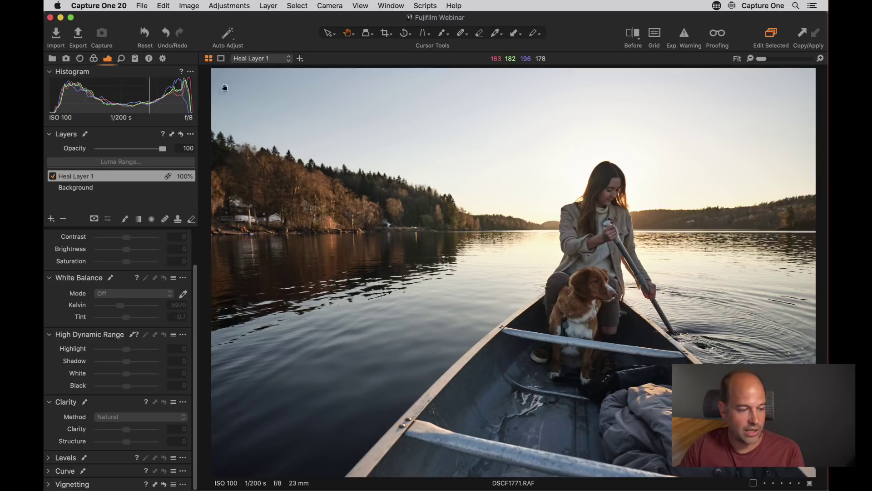
Try resetting the Background layer's Clarity to its default, and undo the reset.
left_click(81, 190)
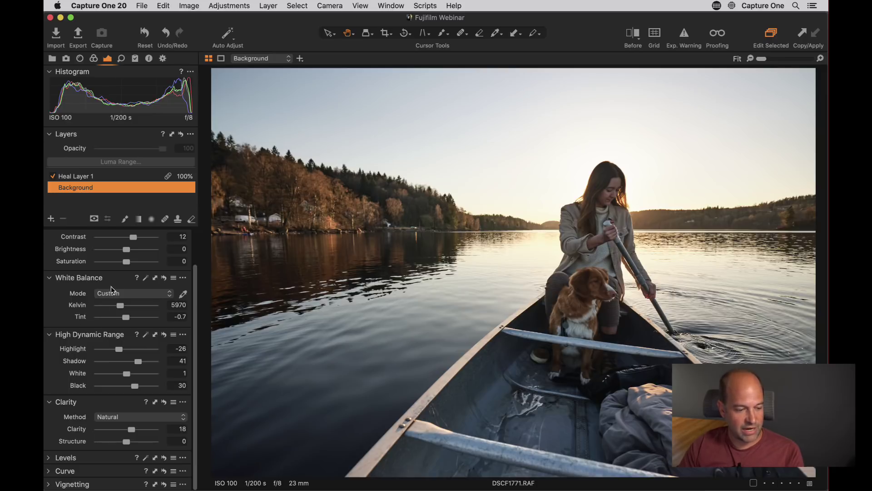
scroll(104, 286, "up", 2)
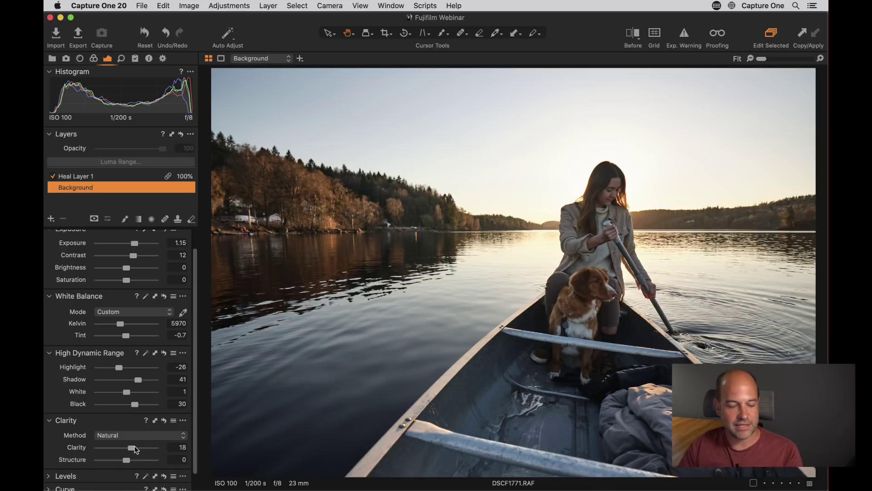
double_click(82, 448)
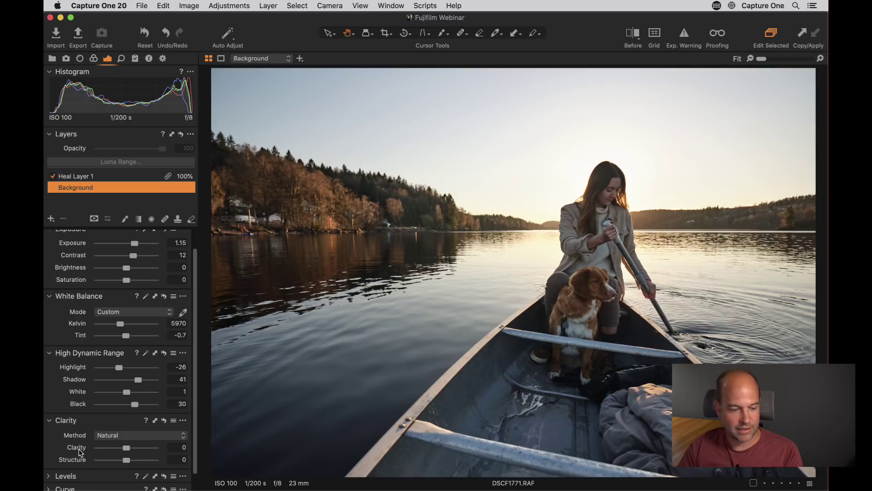
key("super+z")
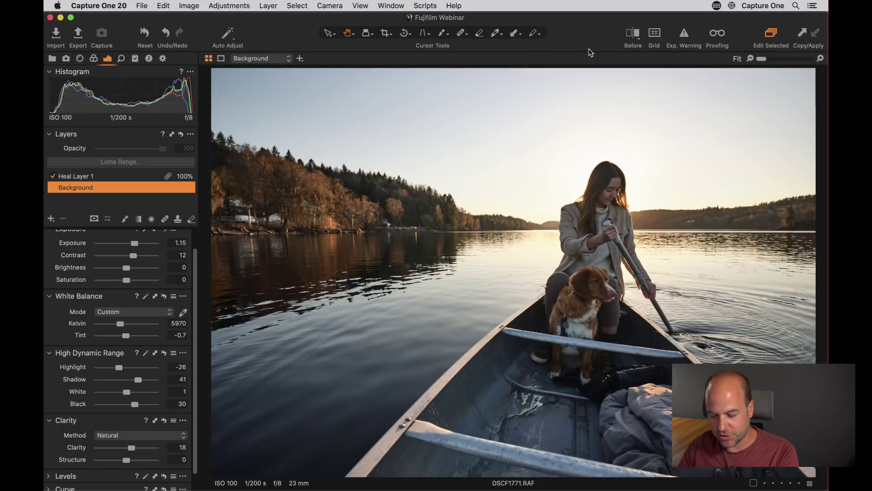
Show the Browser, copy the adjustments from DSCF1771.RAF and apply them to DSCF1773.RAF.
key("super+b")
left_click(787, 225)
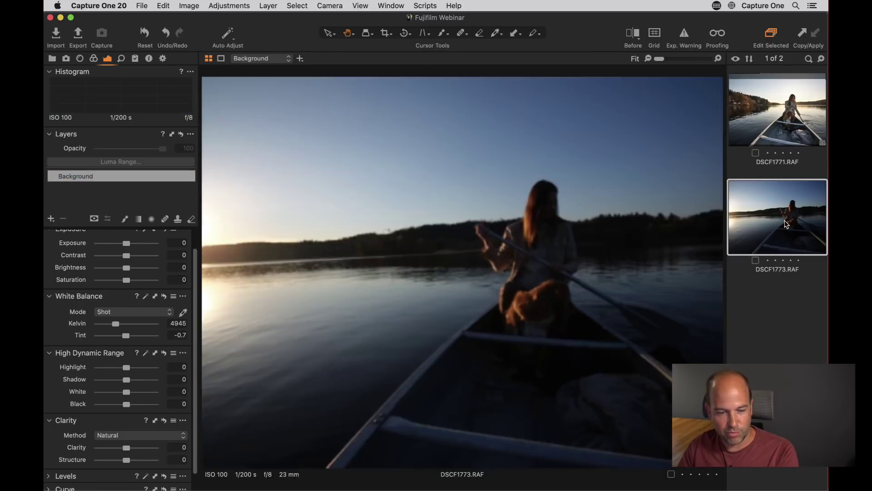
left_click(781, 127)
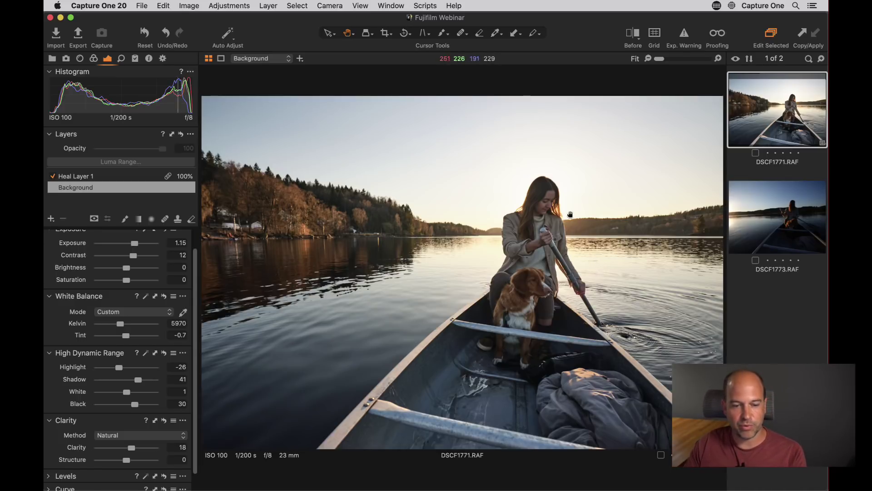
left_click(804, 36)
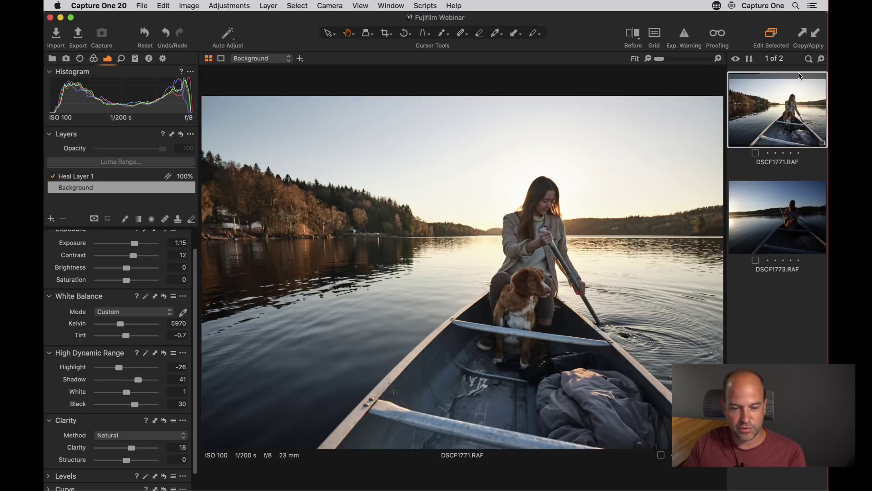
left_click(785, 219)
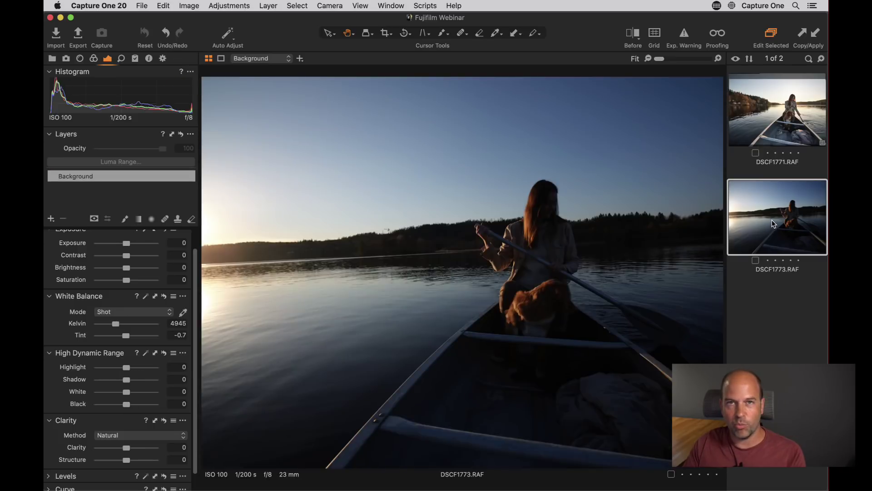
left_click(814, 36)
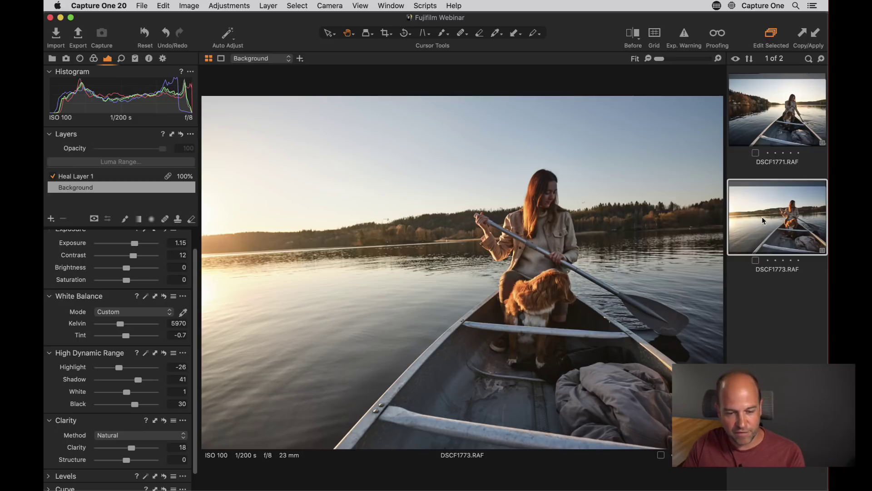
Show the Adjustments Clipboard, select DSCF1771.RAF and review which copied adjustments are ticked, including the Composition group.
left_click(135, 59)
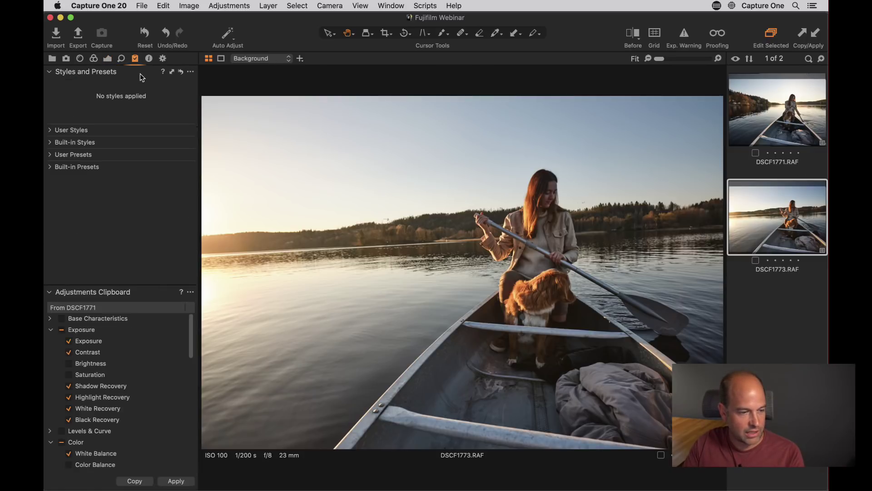
left_click(789, 115)
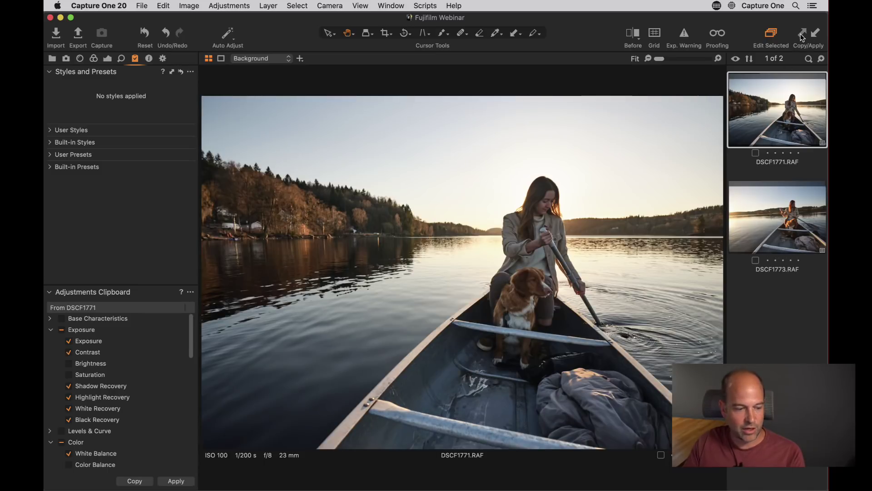
scroll(118, 381, "down", 10)
scroll(117, 380, "down", 3)
scroll(117, 379, "up", 12)
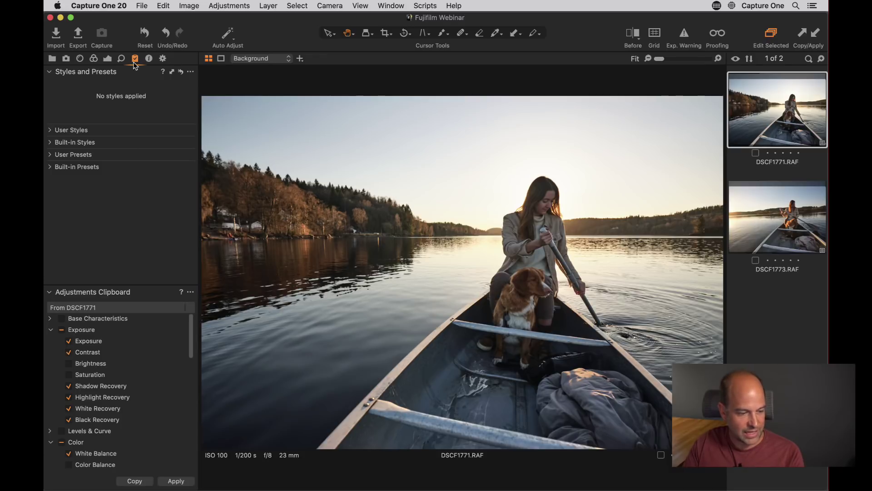
scroll(164, 392, "down", 6)
scroll(164, 391, "down", 3)
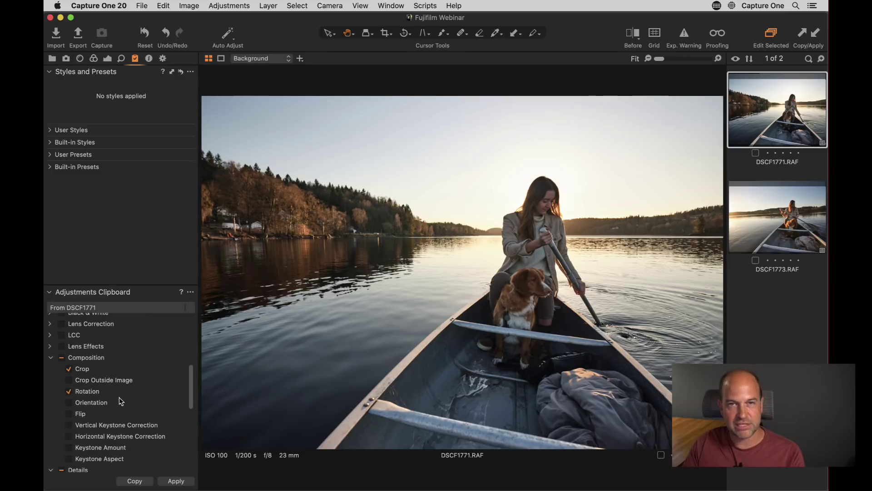
Set the Adjustments Clipboard's Autoselect option to Adjusted except Composition.
left_click(190, 293)
mouse_move(194, 303)
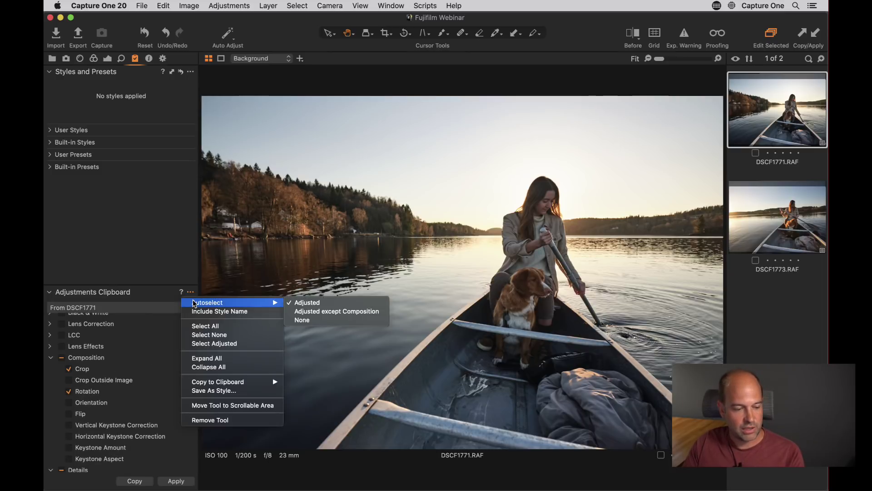
left_click(189, 293)
left_click(190, 293)
mouse_move(193, 303)
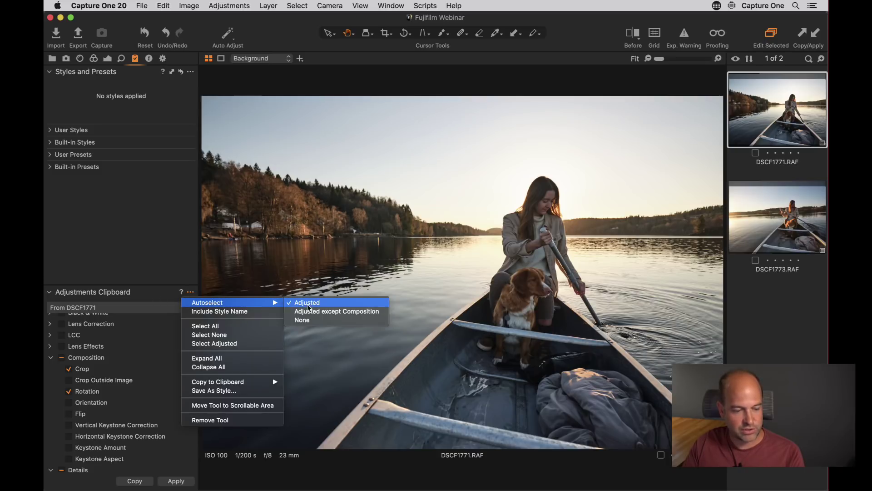
left_click(343, 311)
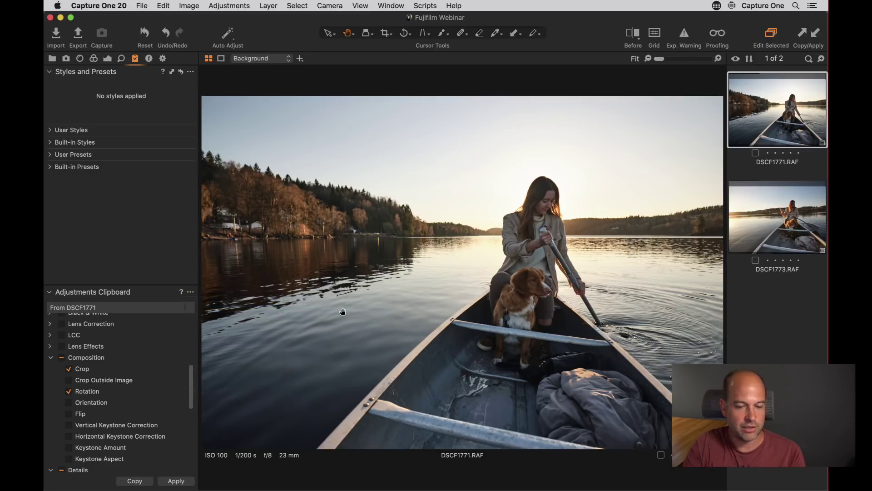
Reset DSCF1773.RAF, copy the adjustments from DSCF1771.RAF again and apply them to DSCF1773.RAF.
left_click(761, 219)
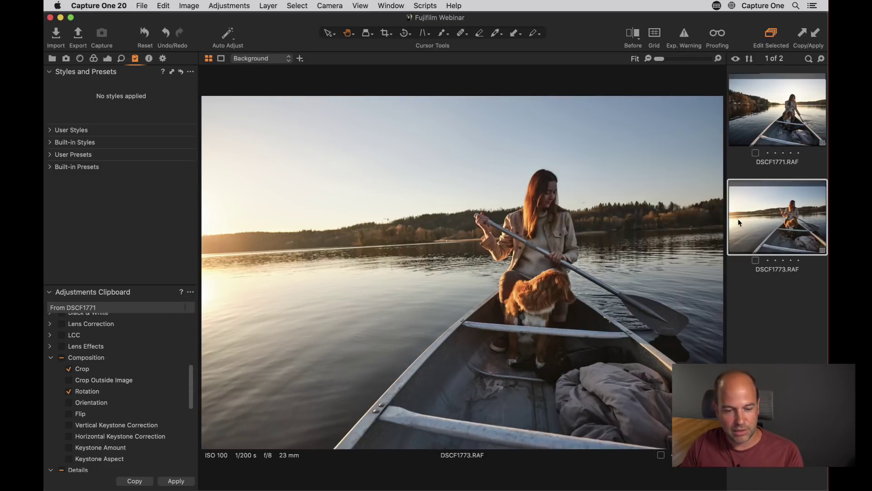
left_click(145, 34)
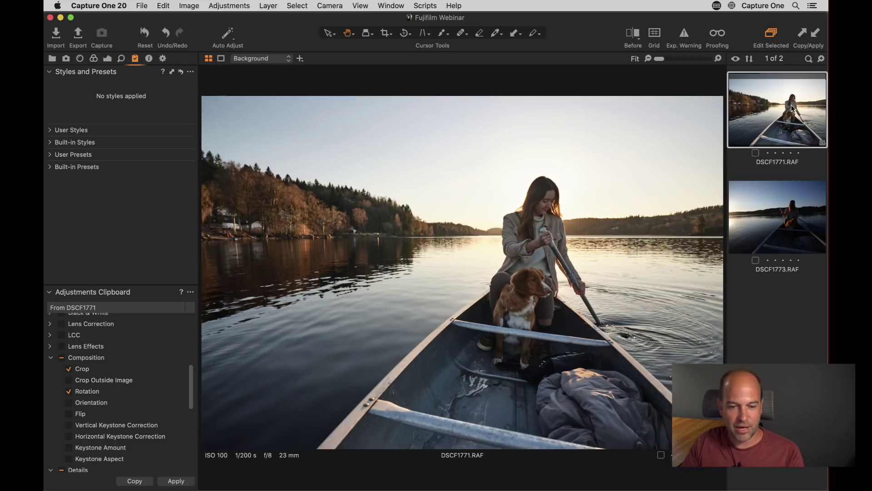
left_click(767, 123)
left_click(801, 36)
left_click(766, 226)
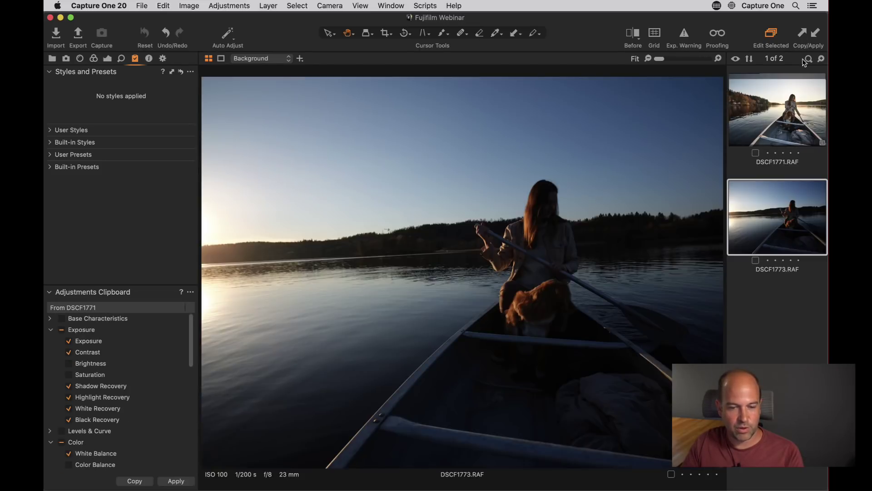
left_click(816, 34)
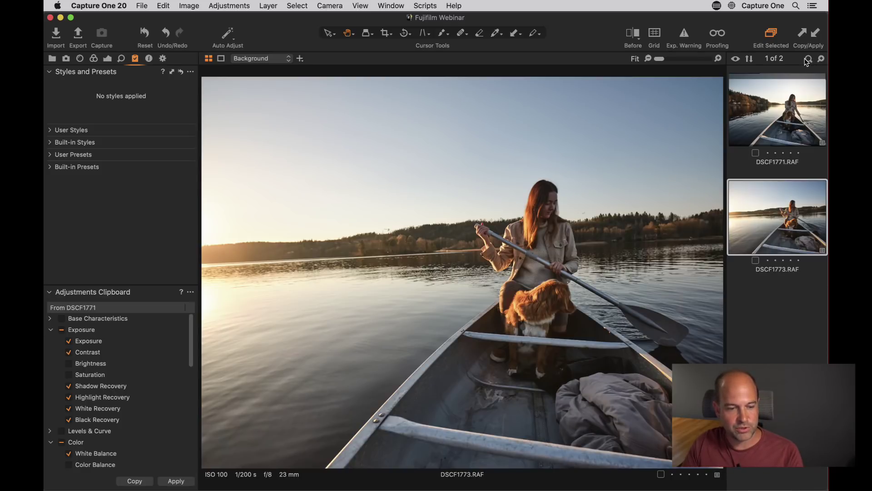
Straighten DSCF1773.RAF along the far shoreline and crop it to about 2000 × 1310 px, trimming some sky.
left_click(404, 32)
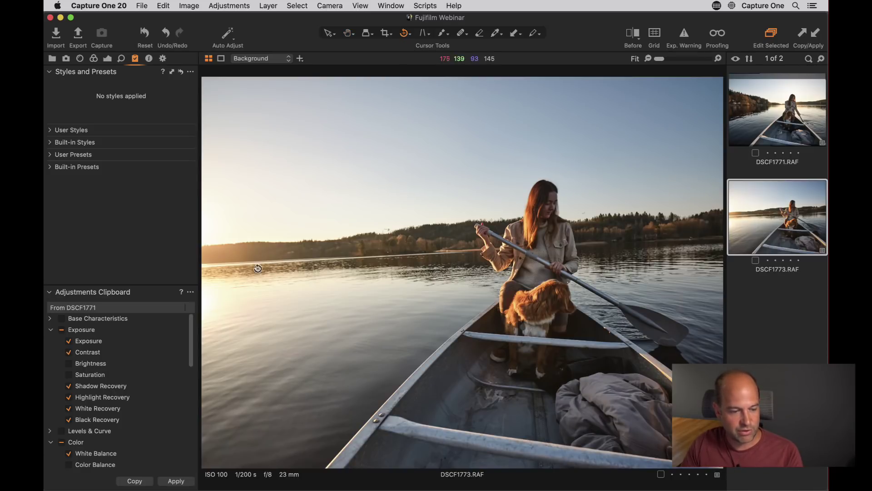
mouse_move(204, 267)
left_mouse_down()
mouse_move(736, 219)
mouse_move(737, 235)
left_mouse_up()
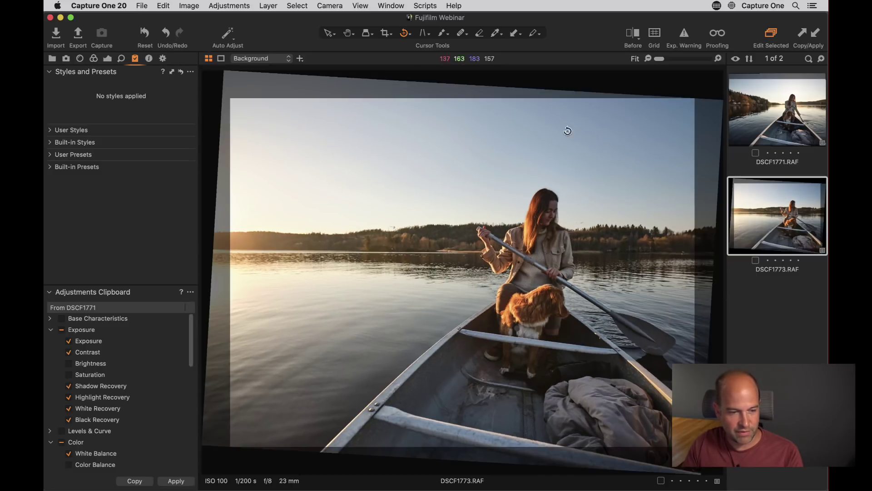
left_click(387, 33)
left_click_drag(467, 99, 476, 202)
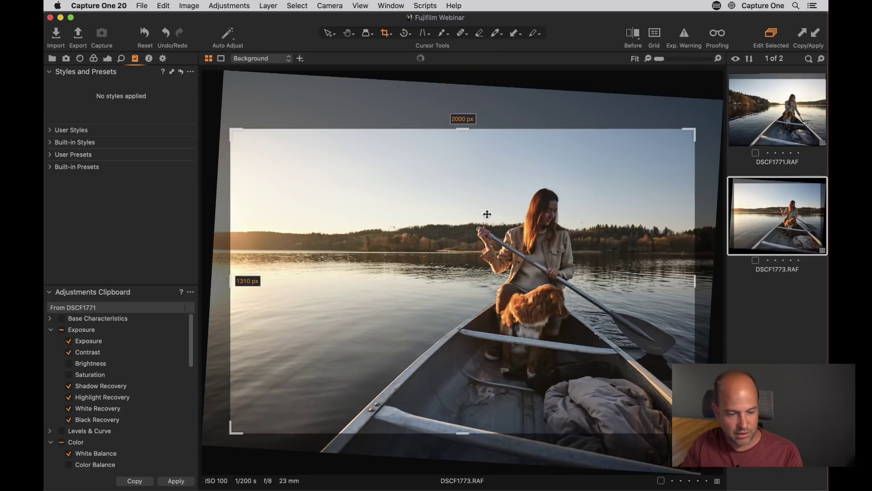
key("h")
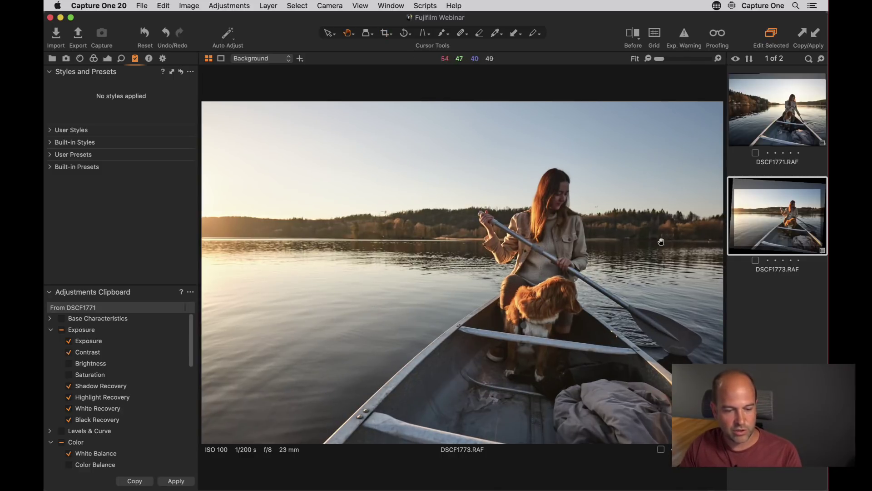
Zoom to 100% on the dog in DSCF1773.RAF, compare the original and edited versions, and fit the whole photo again.
left_click(552, 311)
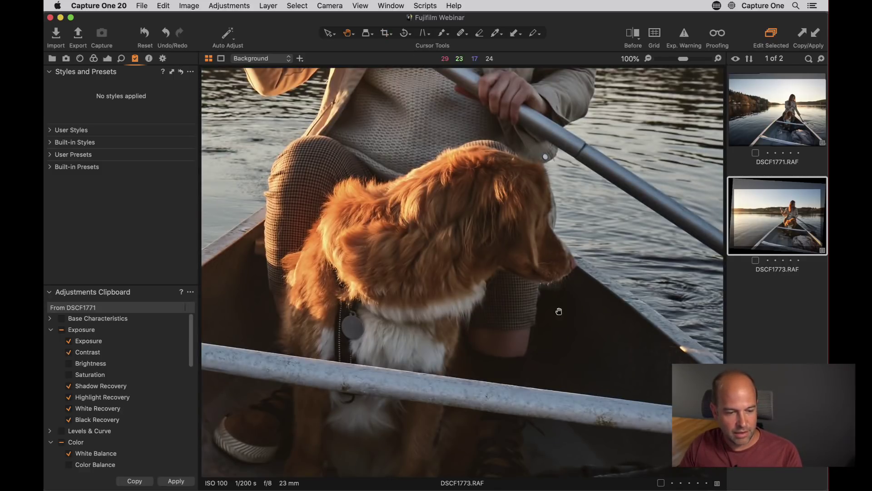
left_click_drag(559, 311, 596, 335)
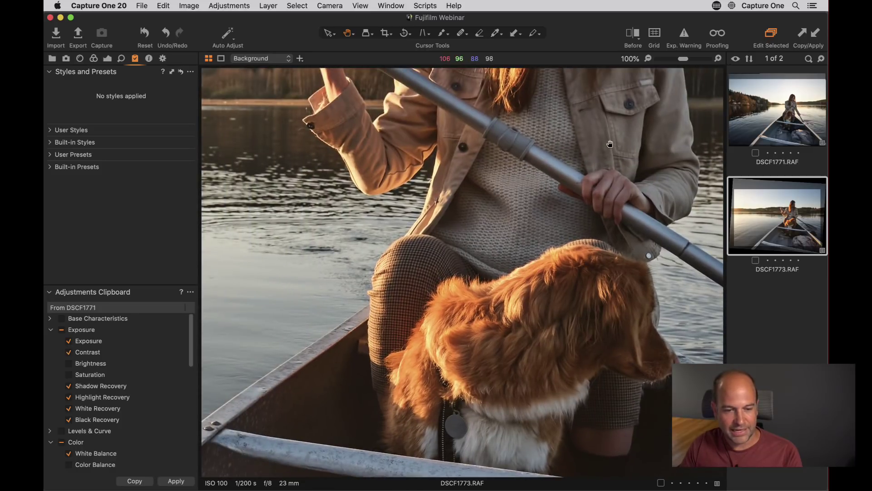
key("super+0")
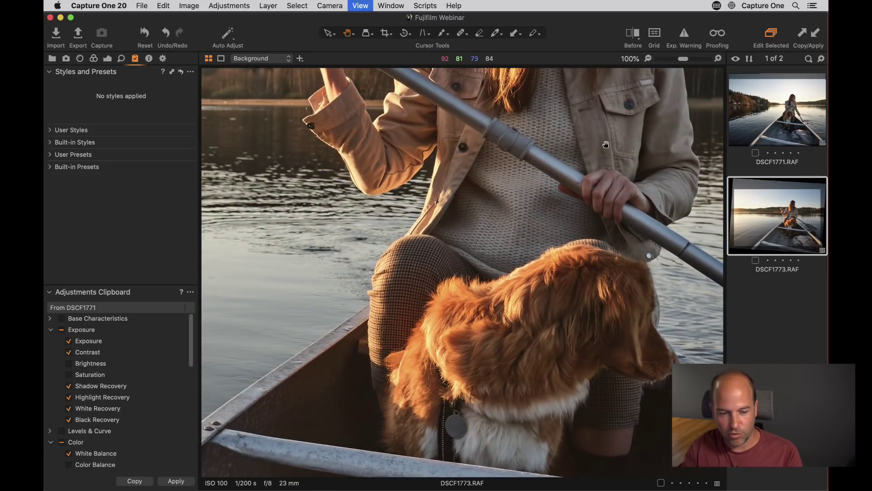
key("y")
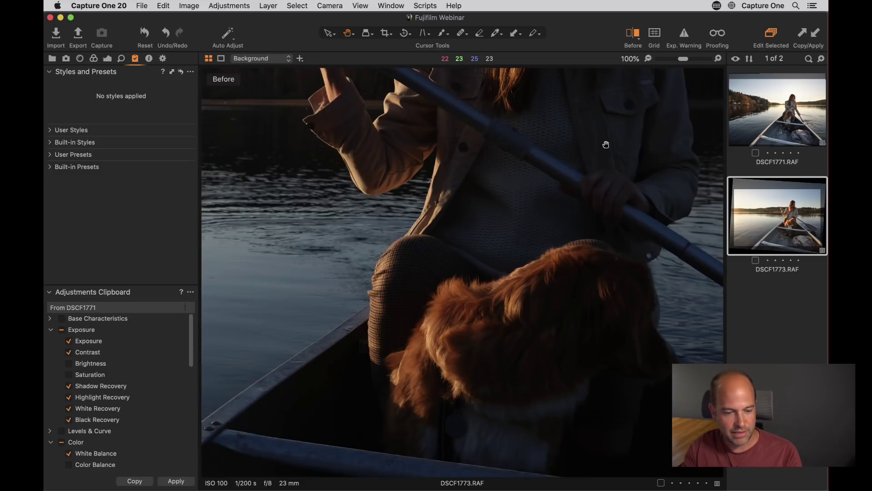
key("y")
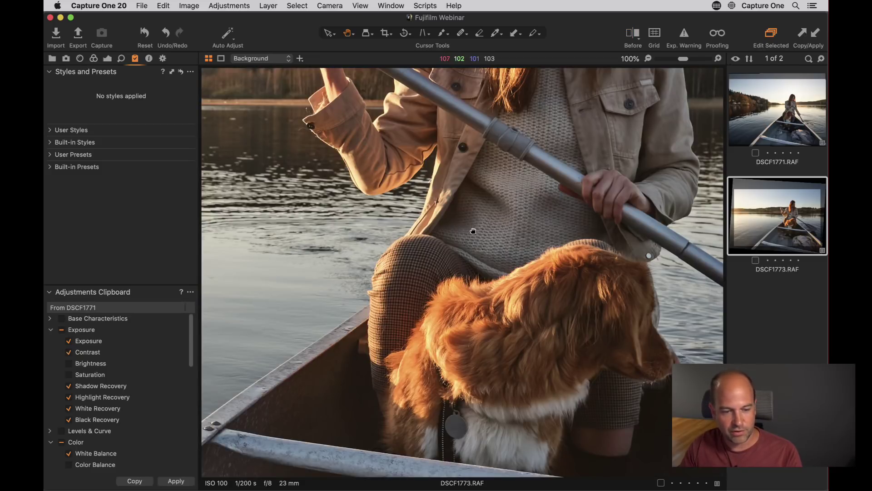
key("super+0")
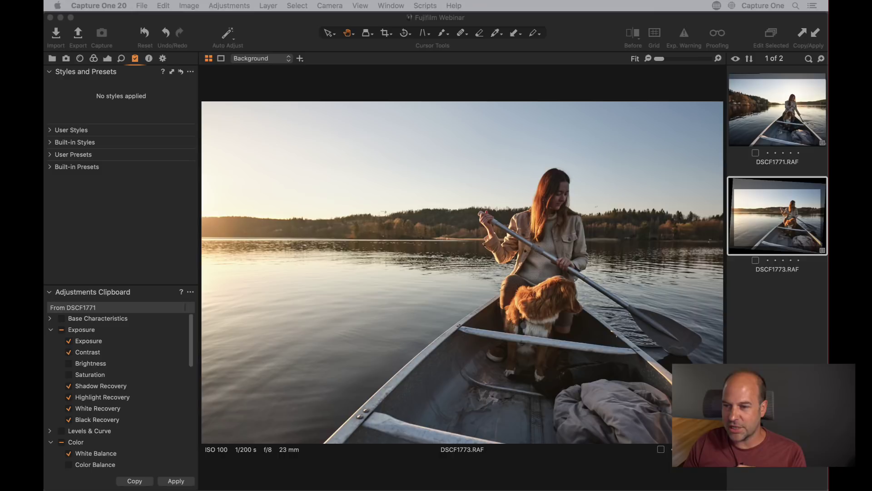
Select Heal Layer 1 on DSCF1771.RAF and toggle it off and on to compare the healing.
left_click(779, 131)
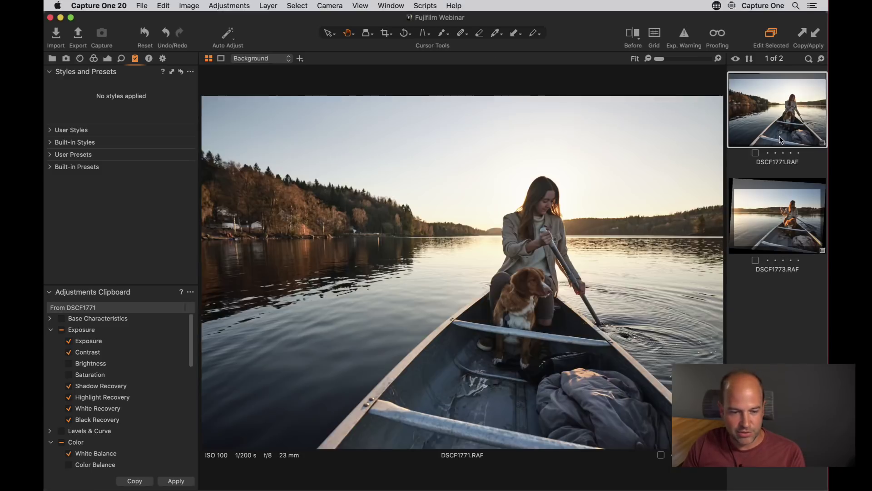
left_click(107, 58)
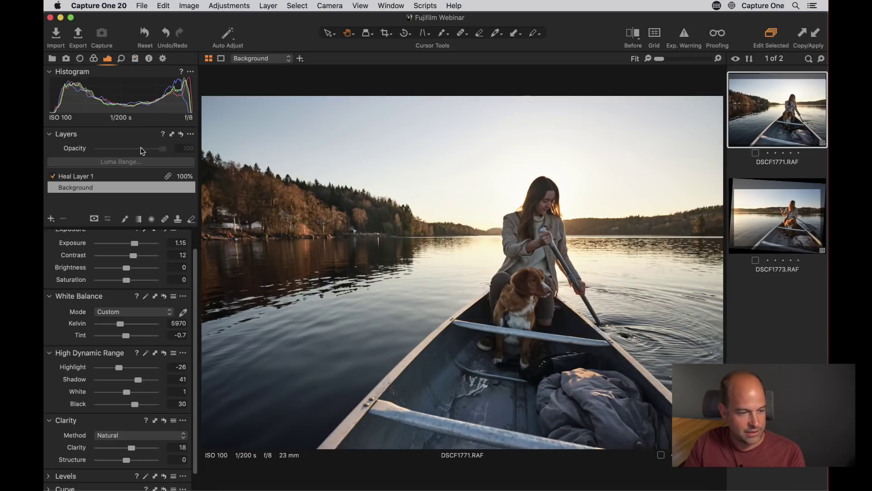
left_click(90, 181)
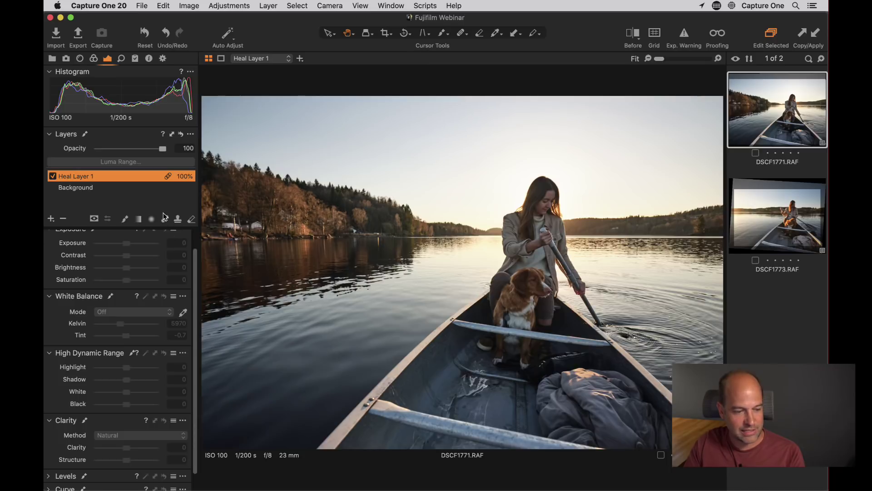
left_click(53, 177)
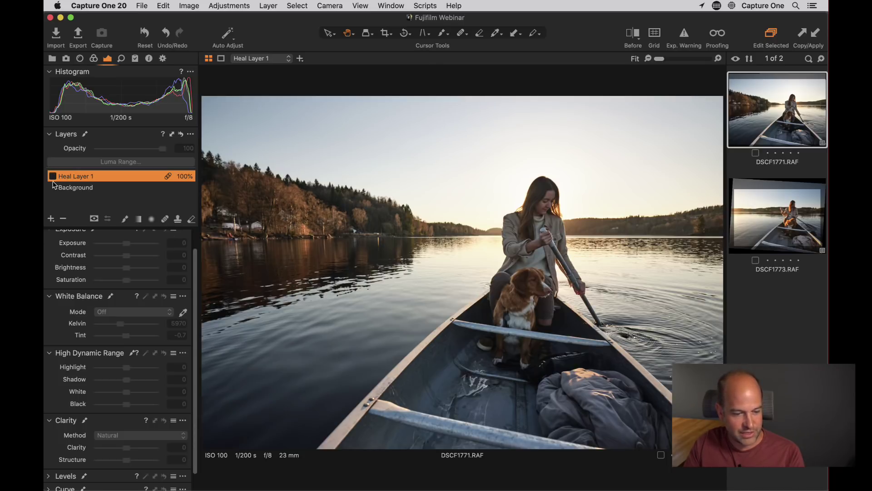
left_click(52, 176)
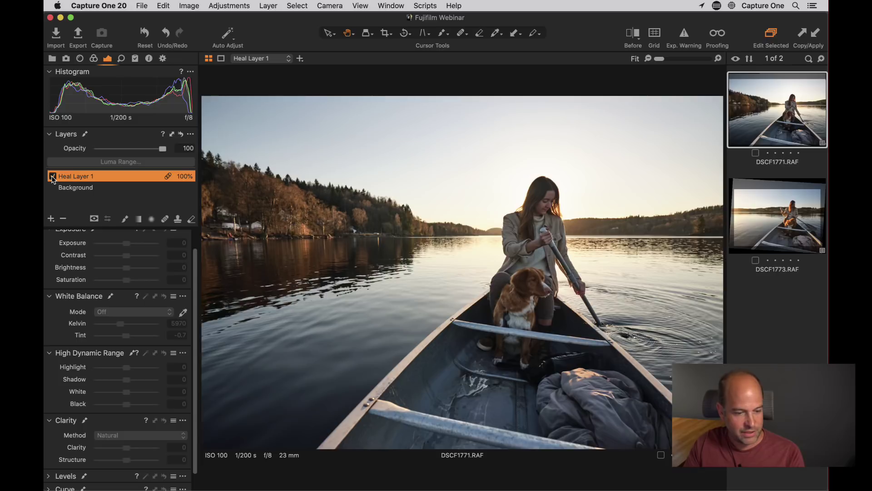
Activate the Heal brush on Heal Layer 1 and inspect the heal points on the dark water beside the canoe.
left_click(449, 291)
left_click_drag(502, 273, 609, 173)
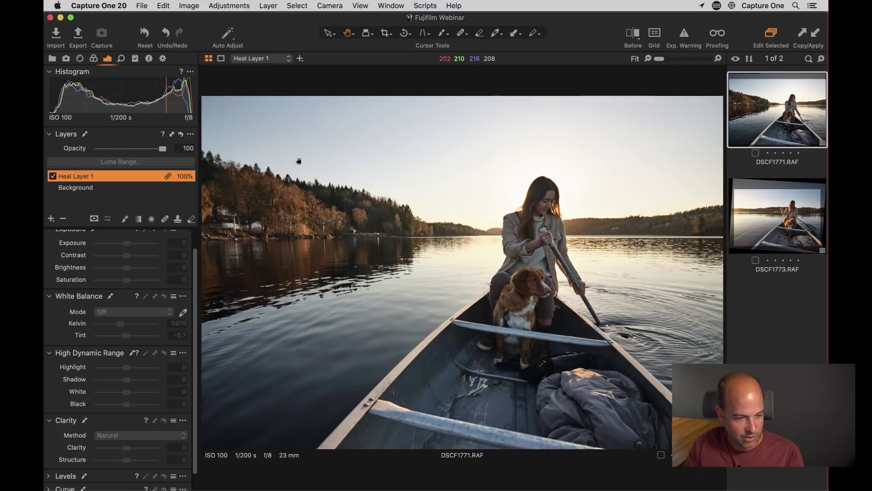
left_click(166, 219)
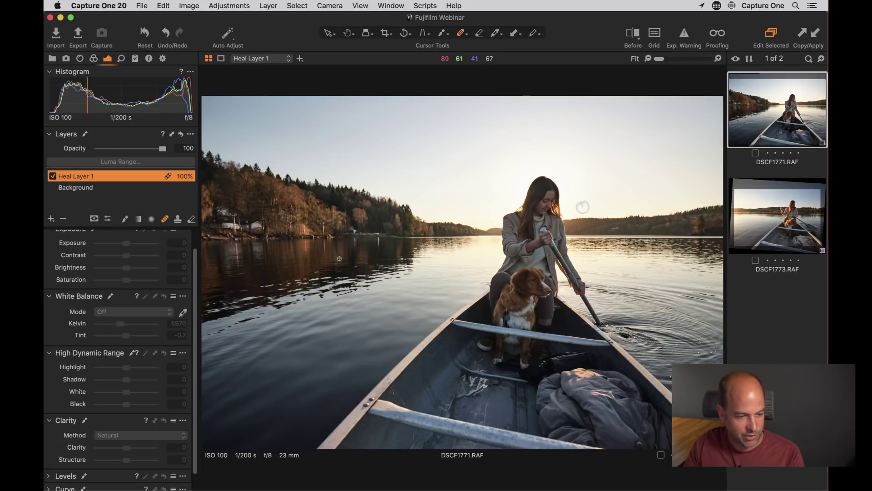
left_click(317, 270)
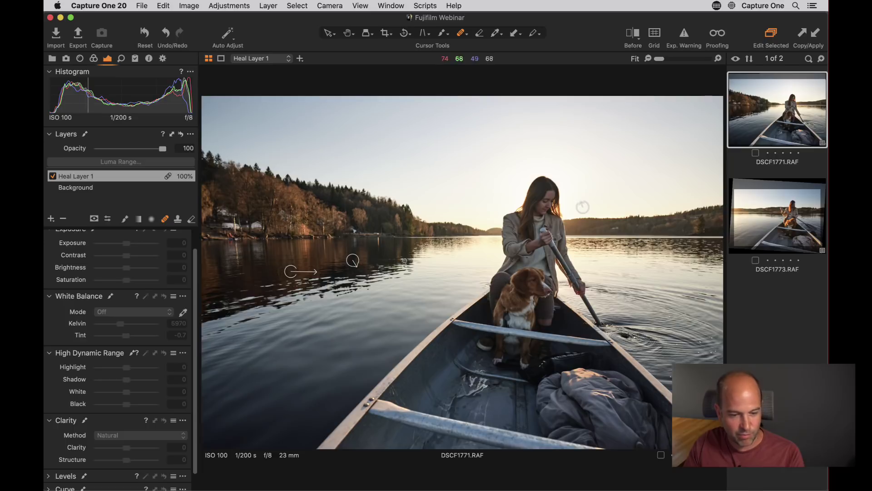
Heal the small specks in the sky beside the woman, just above the treeline, in DSCF1773.RAF and fit the whole photo.
left_click(821, 206)
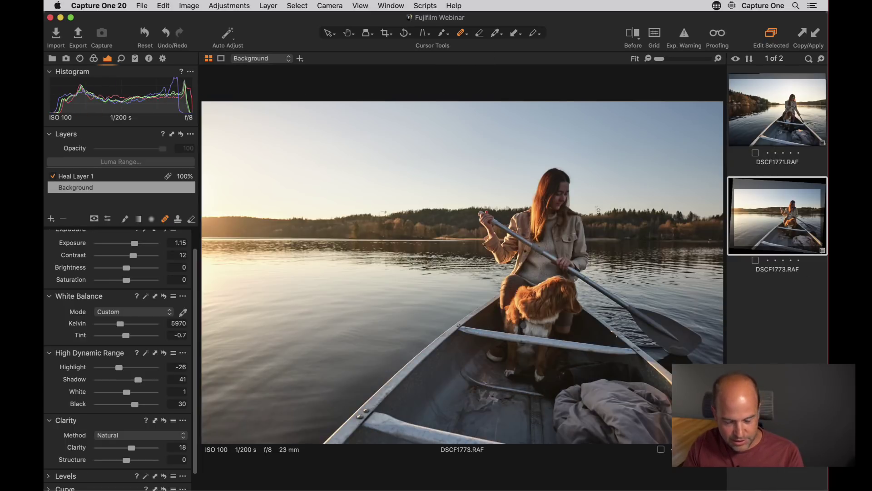
key("h")
left_click(606, 227)
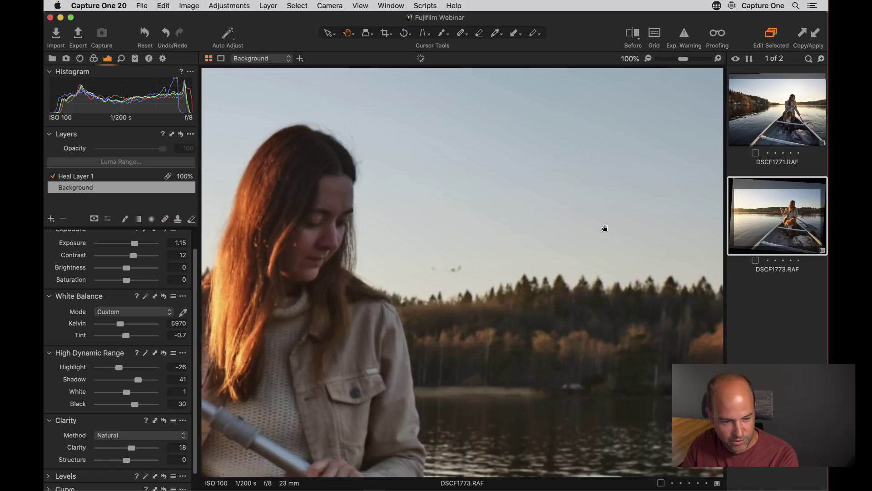
left_click(165, 219)
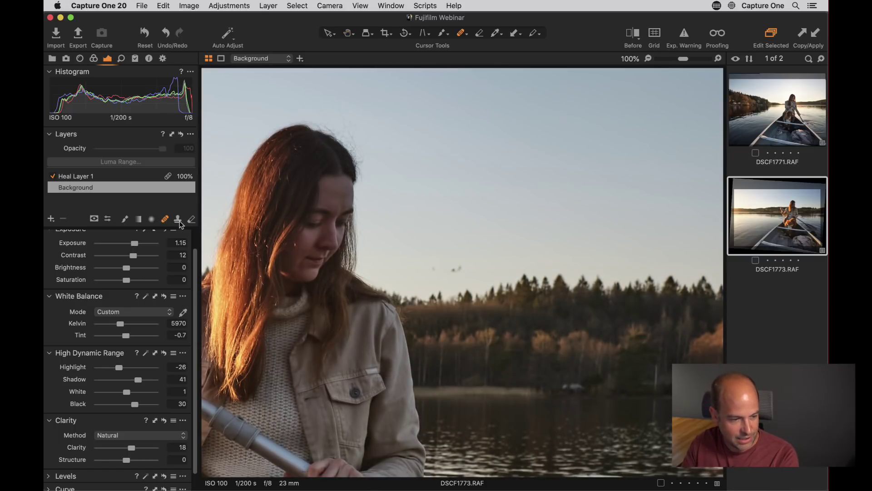
left_click_drag(428, 268, 461, 268)
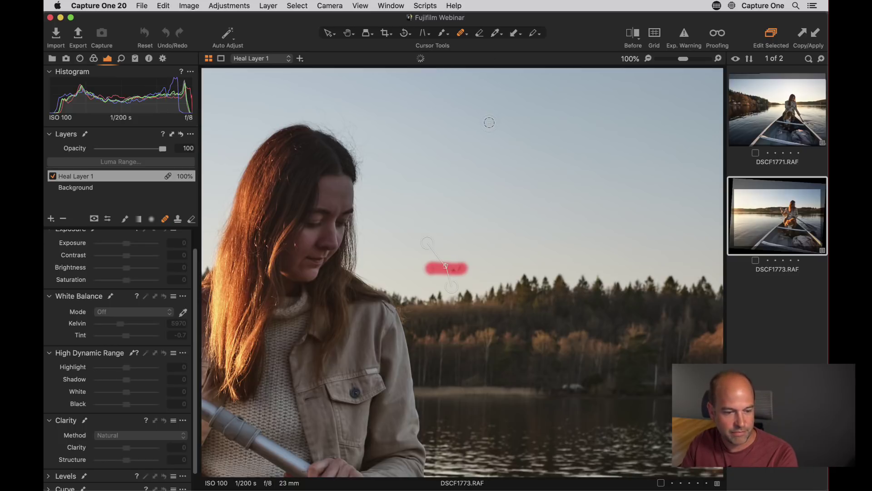
key("h")
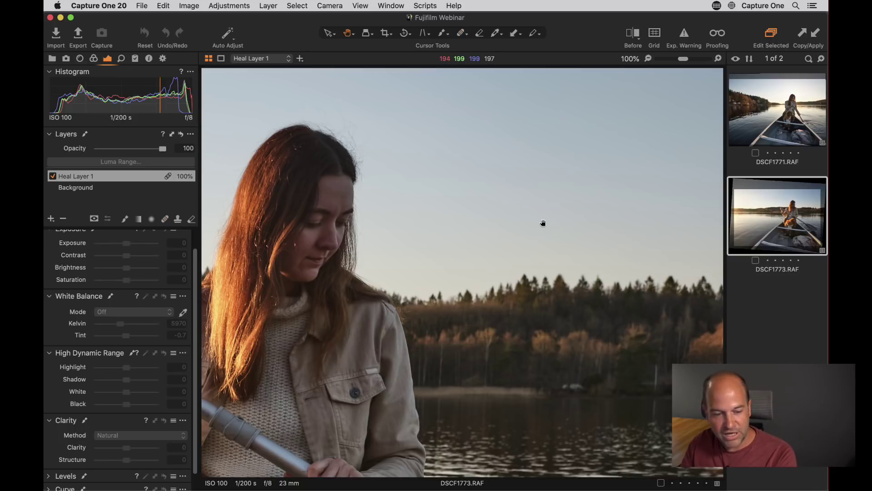
double_click(538, 228)
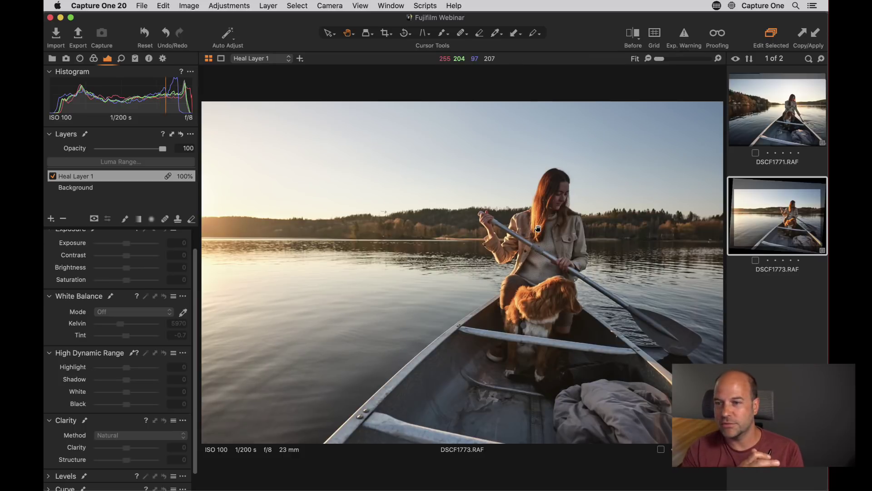
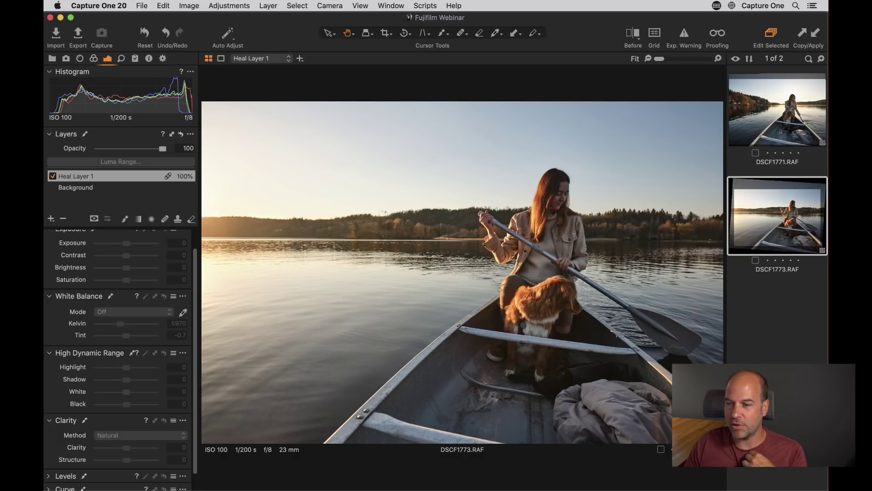
Toggle the Before view of DSCF1773.RAF off and on to compare the original and edited versions of the whole photo.
left_click(639, 35)
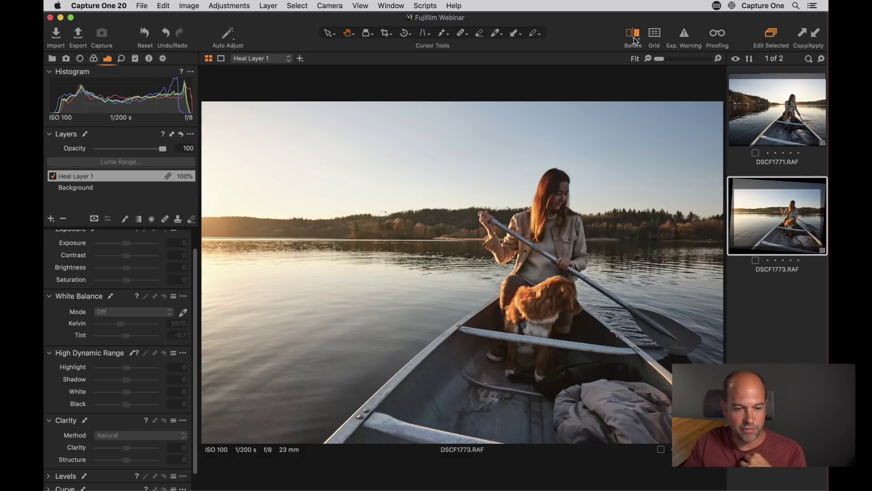
left_click(636, 41)
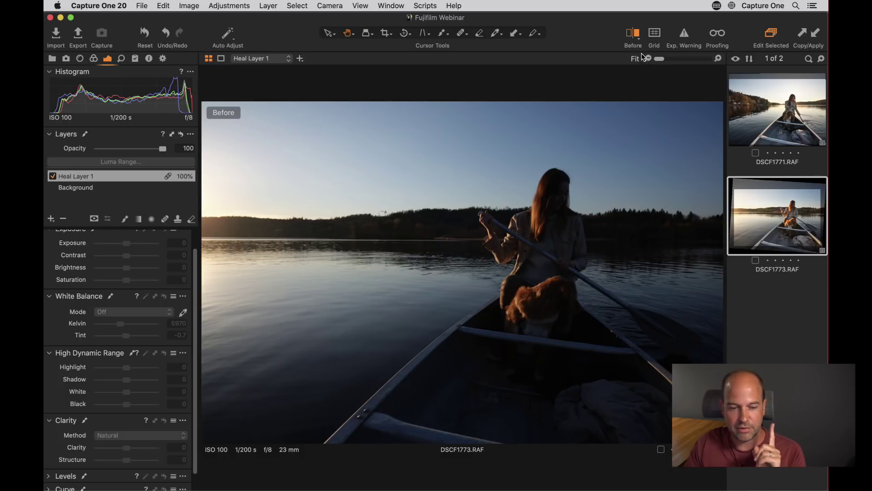
left_click(634, 35)
left_click(635, 38)
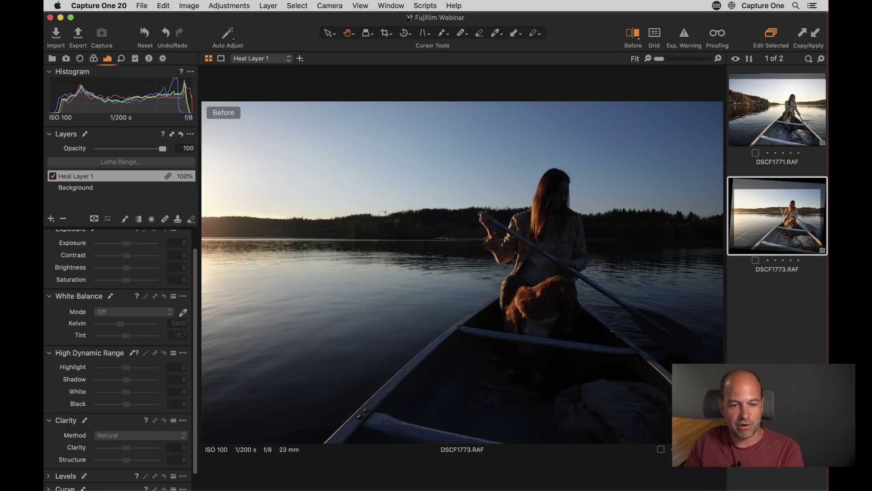
left_click(632, 39)
left_click(630, 39)
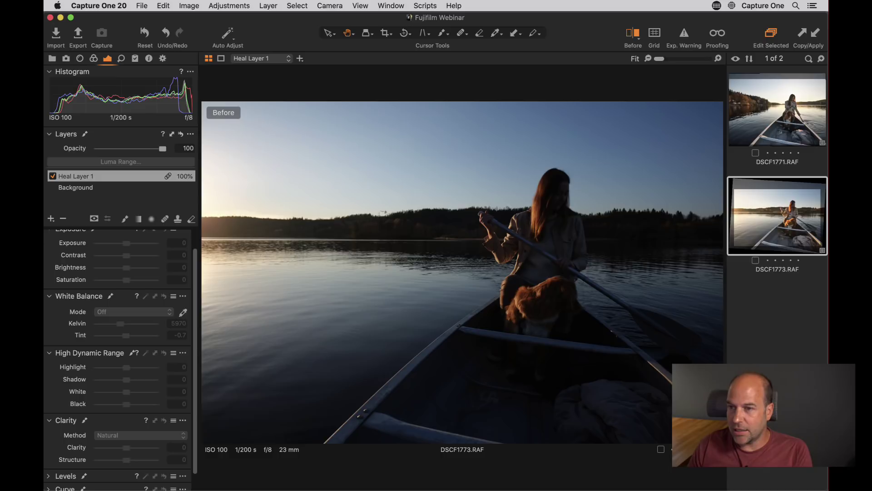
Select the Background layer and save its Exposure settings as defaults for Fujifilm GFX 50R without applying them to the selected variants.
key("super+Tab")
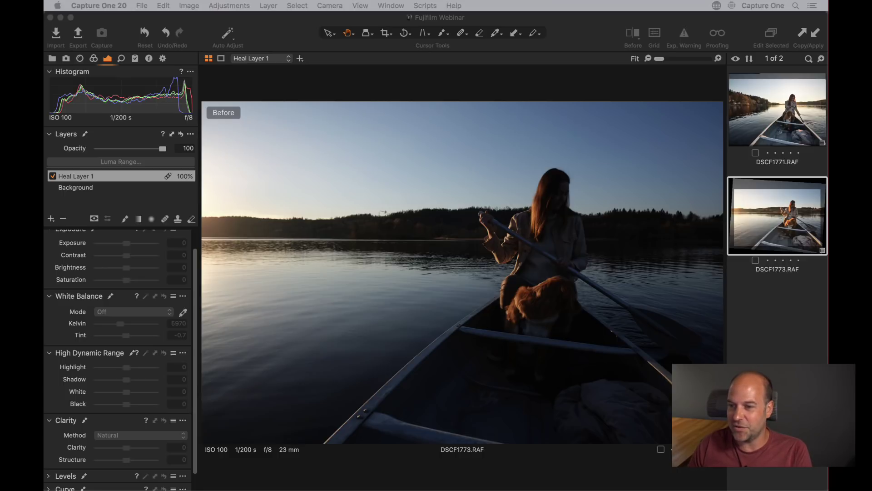
scroll(71, 266, "up", 2)
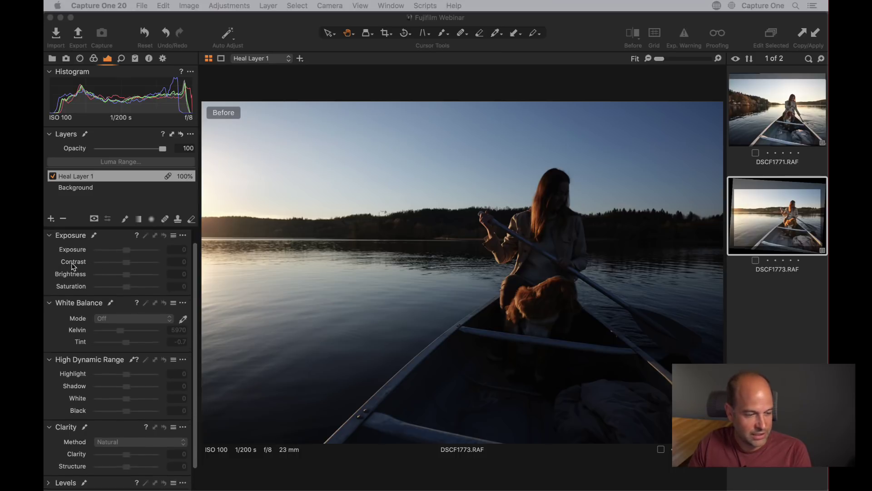
left_click(98, 189)
left_click(183, 249)
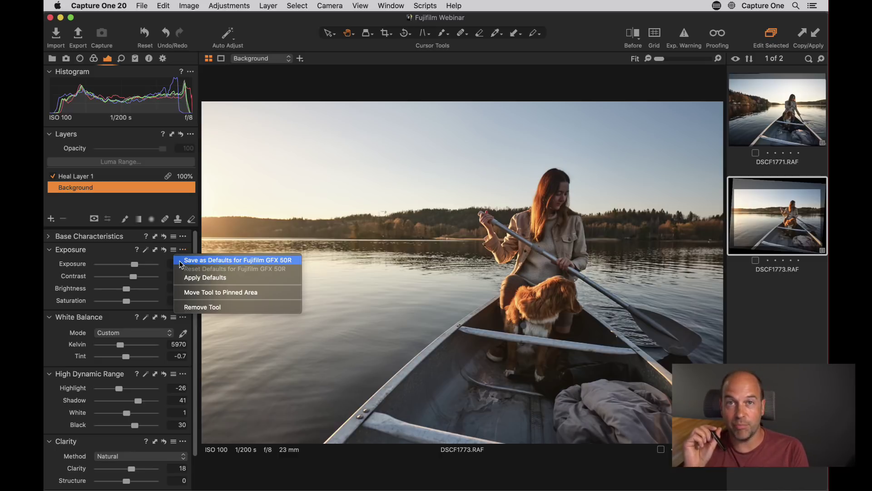
left_click(181, 264)
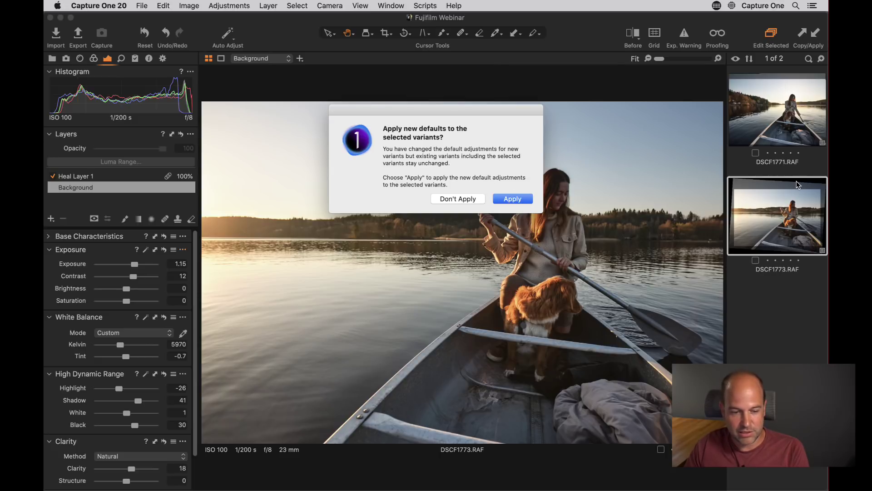
left_click(456, 199)
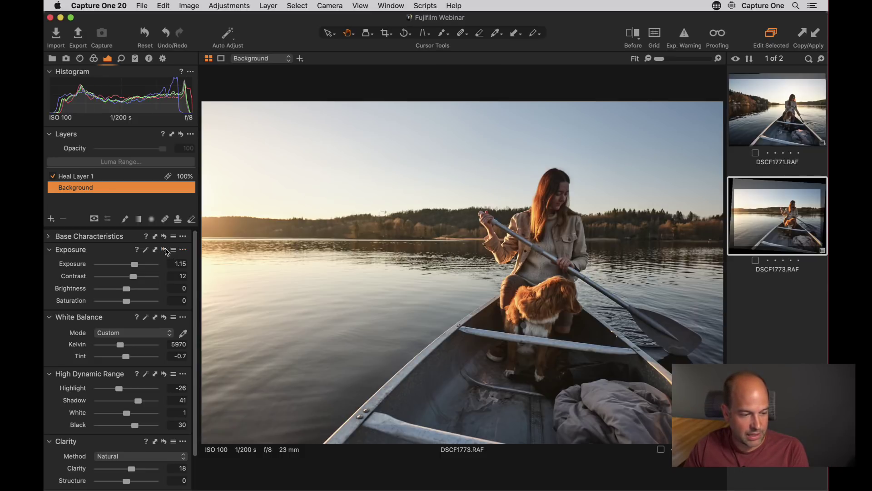
left_click(183, 249)
left_click(161, 254)
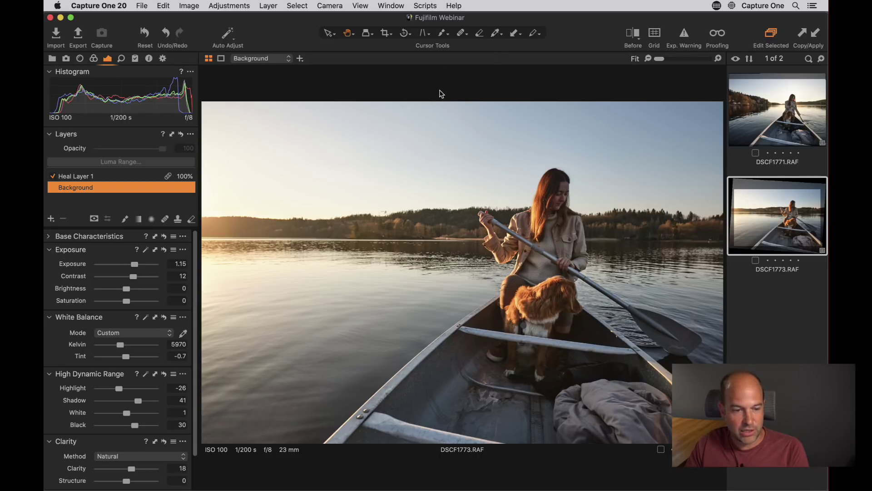
Open the toolbar customization and examine the available items and the default set that can be placed in the toolbar.
left_click(366, 6)
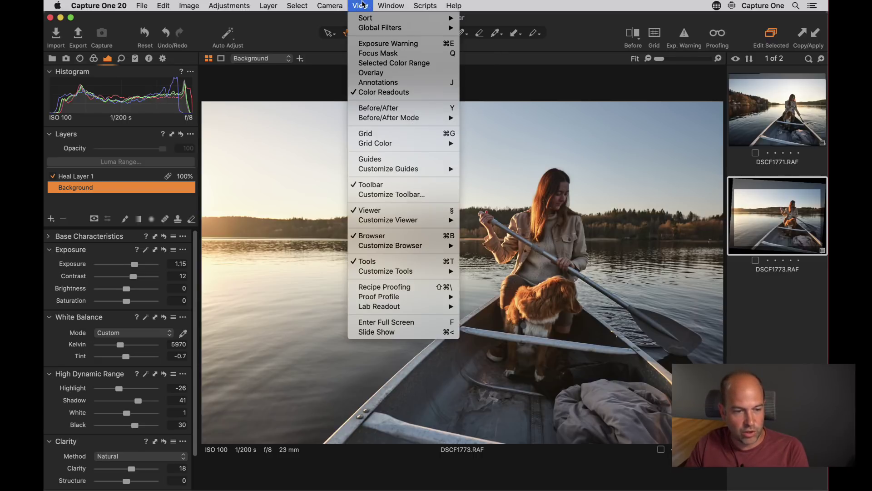
left_click(363, 5)
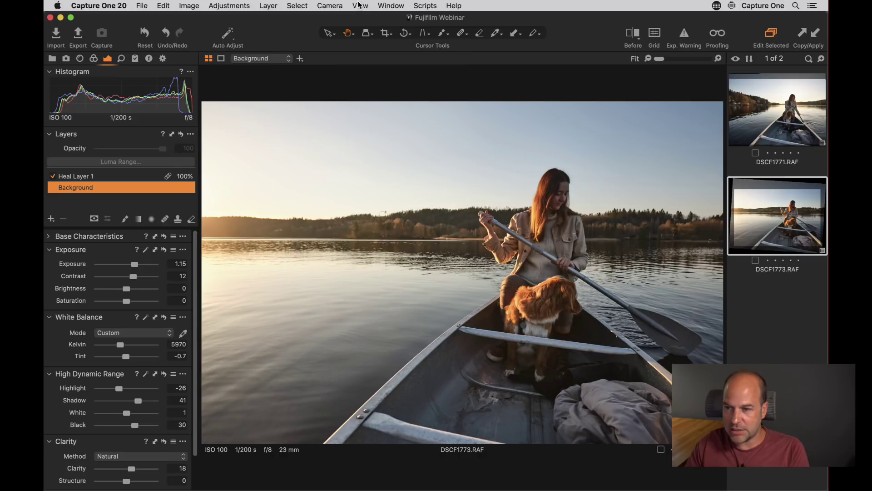
right_click(591, 25)
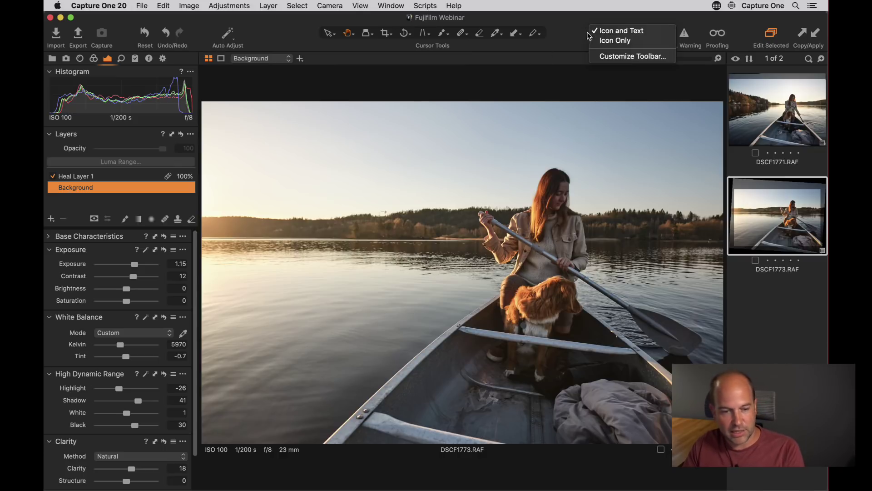
left_click(601, 56)
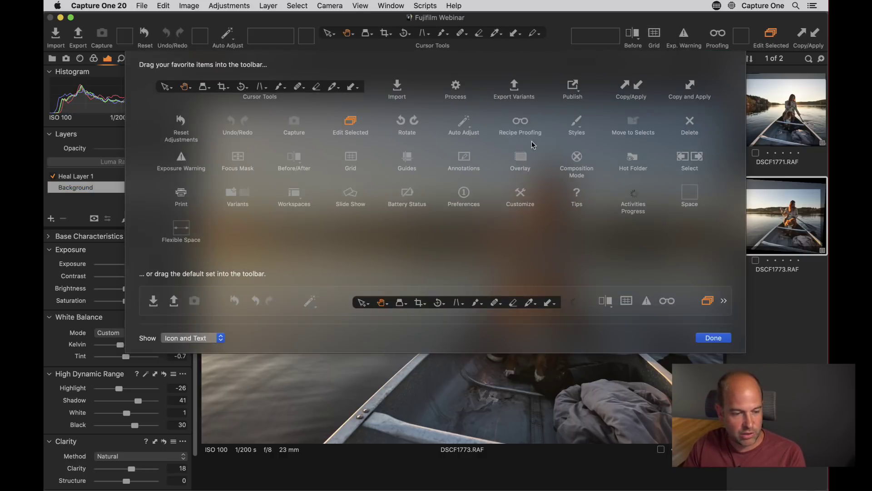
left_click_drag(330, 304, 354, 37)
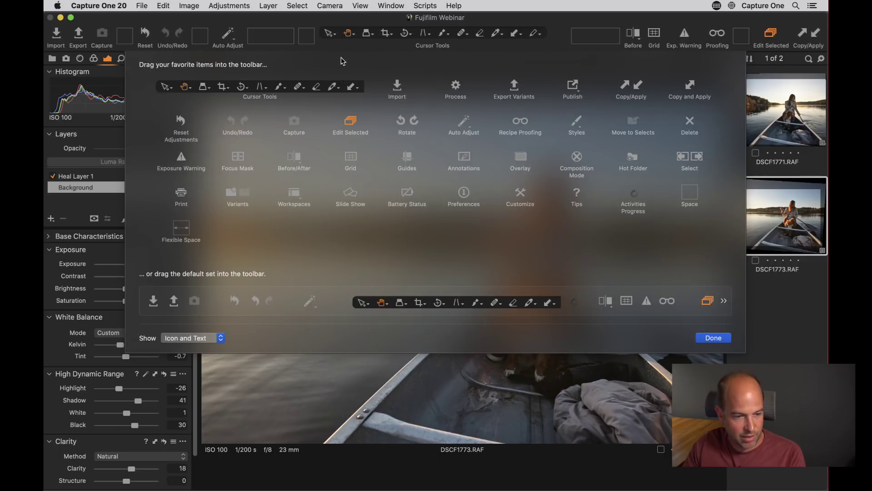
Finish customizing the toolbar and toggle the before/after comparison of the canoe photo.
left_click(713, 339)
left_click(637, 40)
left_click(636, 40)
left_click(634, 41)
left_click(635, 39)
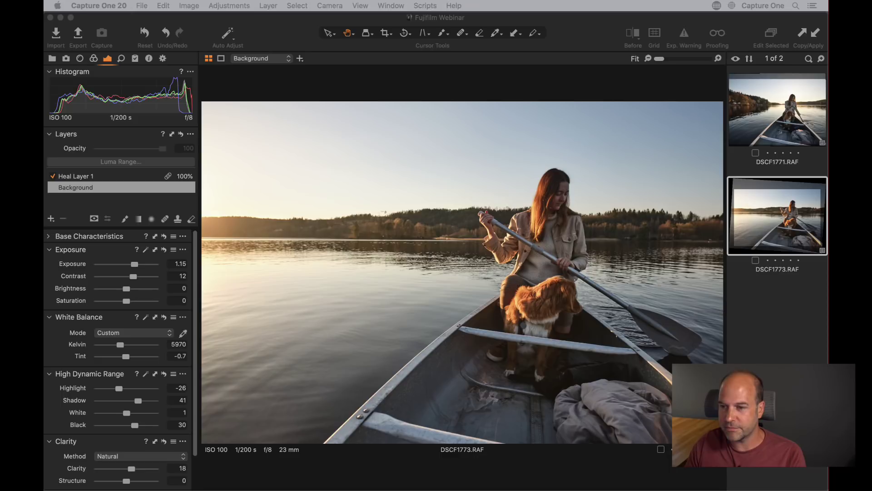
Browse the 20-image folder in the library and open the painted wall photo ending in Sardaigne-2019-7698.
left_click(51, 58)
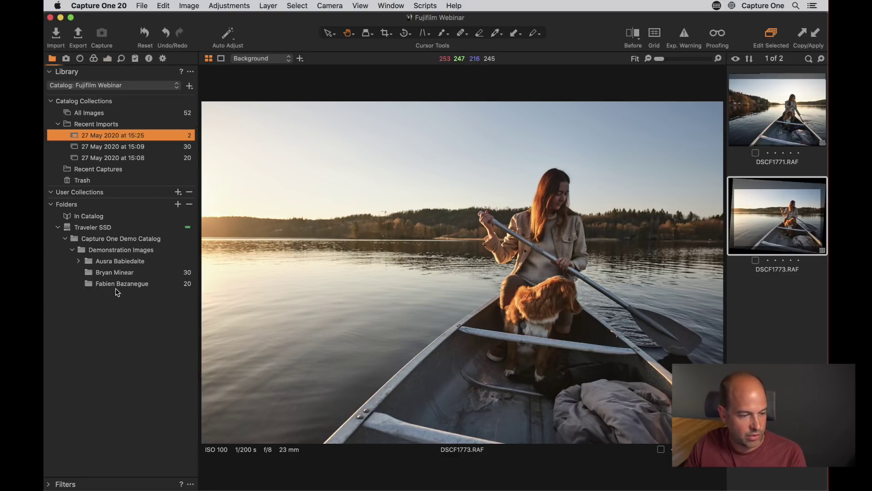
left_click(116, 288)
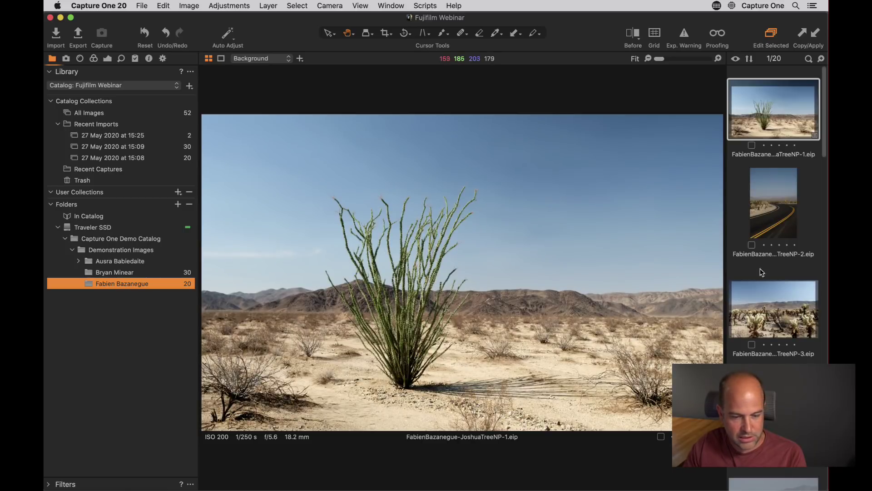
scroll(774, 254, "down", 15)
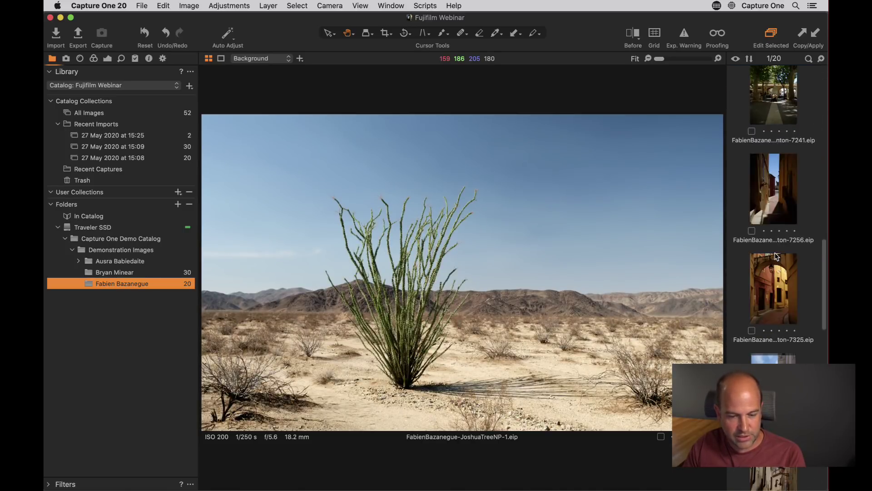
scroll(774, 250, "up", 2)
scroll(774, 250, "down", 2)
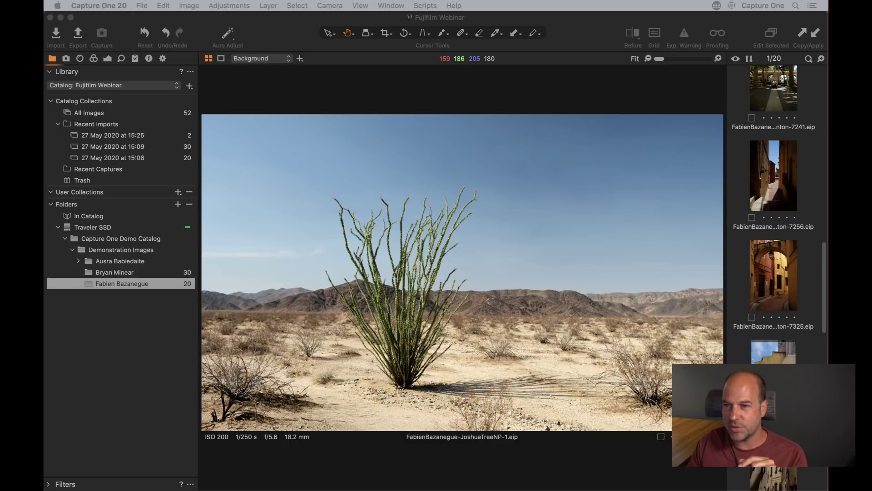
scroll(767, 254, "down", 10)
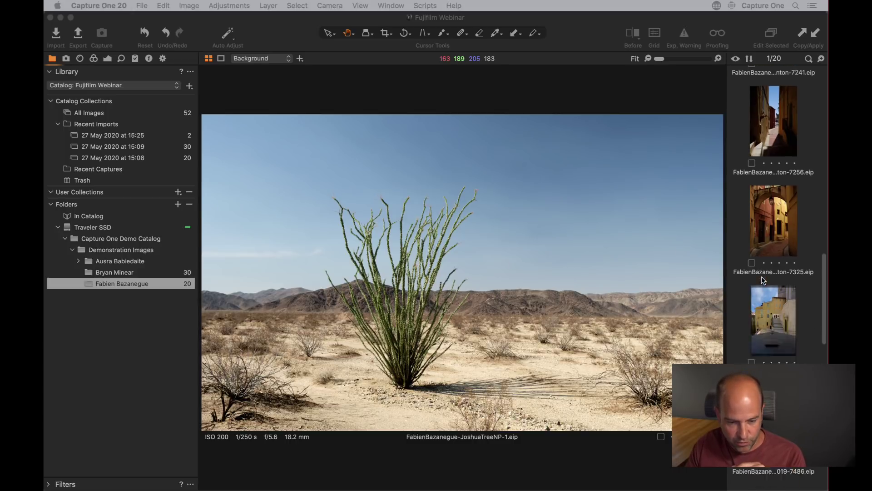
left_click(791, 237)
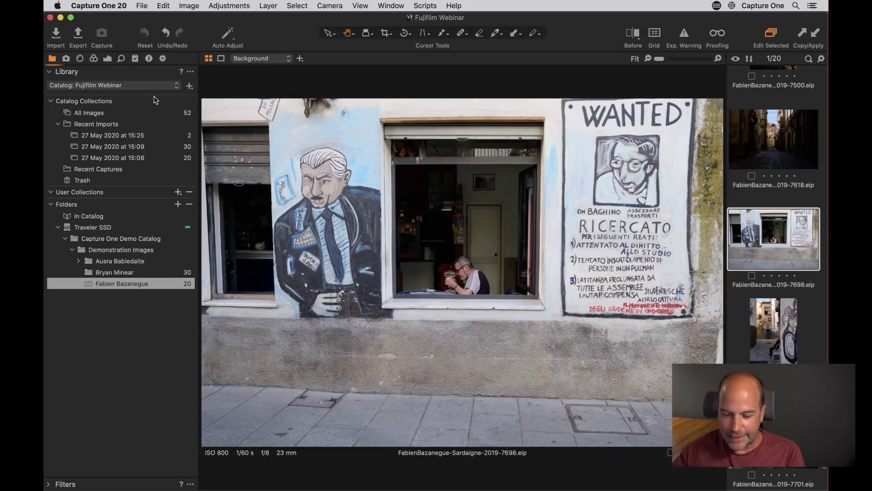
Set the photo's base characteristics curve to Fujifilm CLASSIC CHROME.
left_click(95, 60)
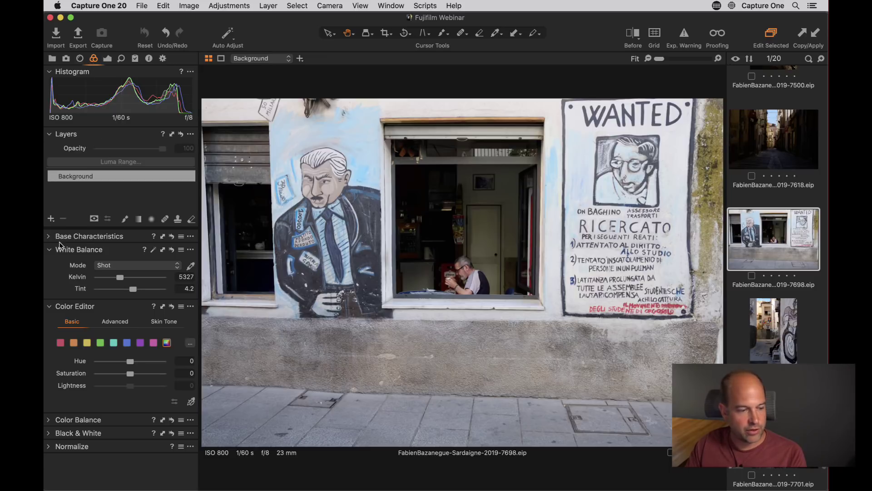
left_click(47, 236)
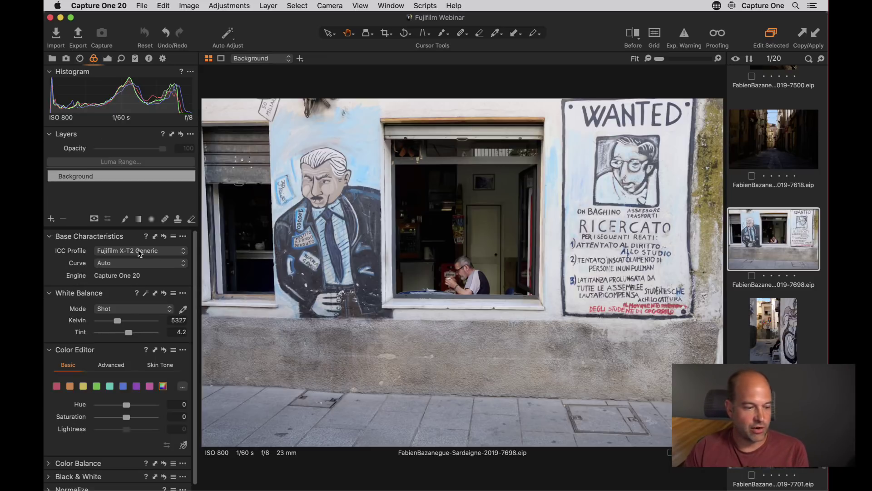
left_click(175, 263)
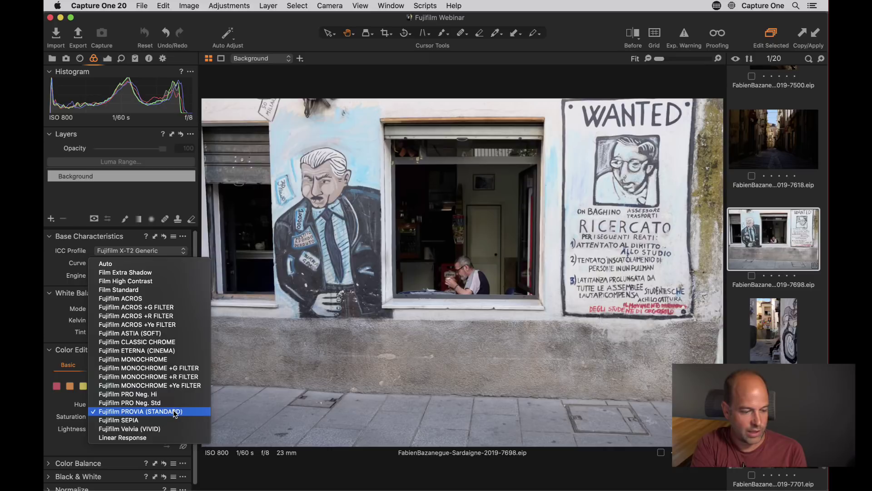
left_click(185, 346)
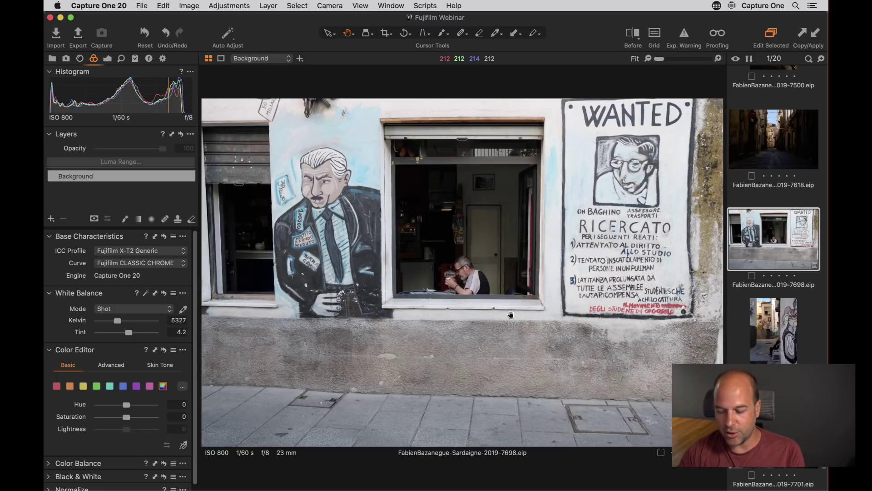
Hide the browser and crop the photo to about 2000 x 1205 px, trimming the pavement at the lower edge.
key("super+shift+b")
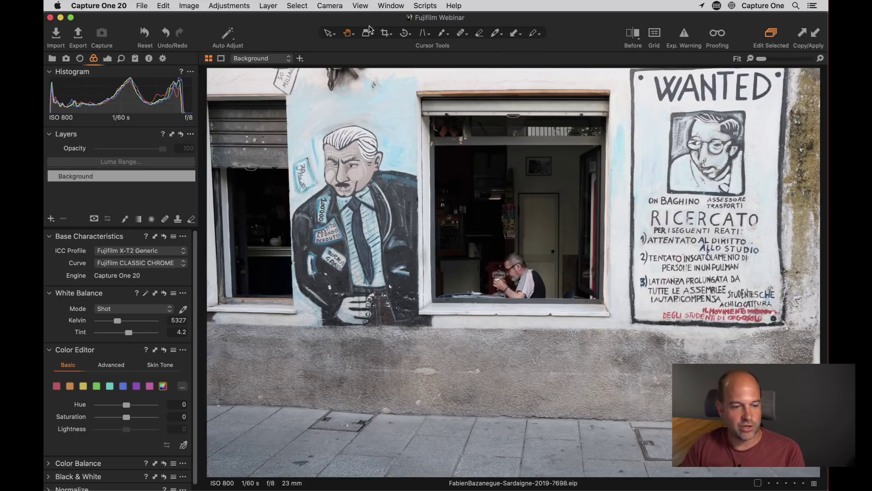
left_click(385, 36)
left_click_drag(517, 474, 514, 424)
left_click_drag(503, 71, 486, 64)
left_click(349, 33)
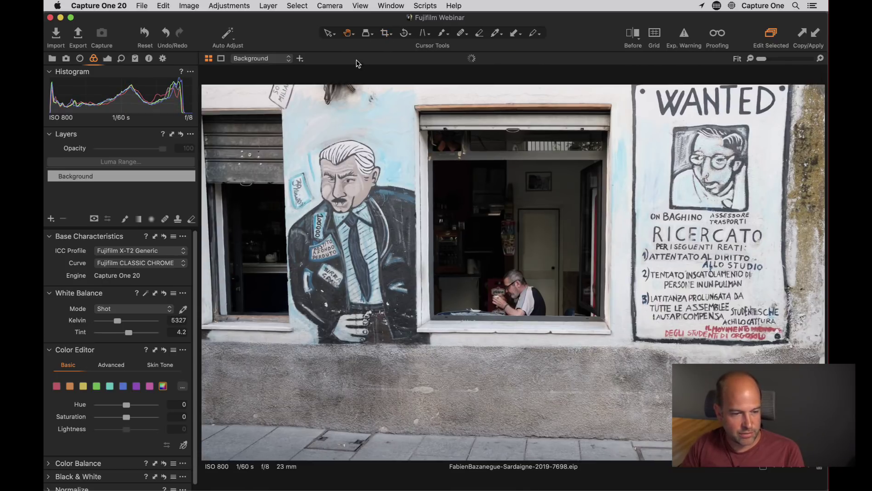
Switch back and forth between the Crop and Pan tools to compare the full frame with the cropped view.
left_click(386, 33)
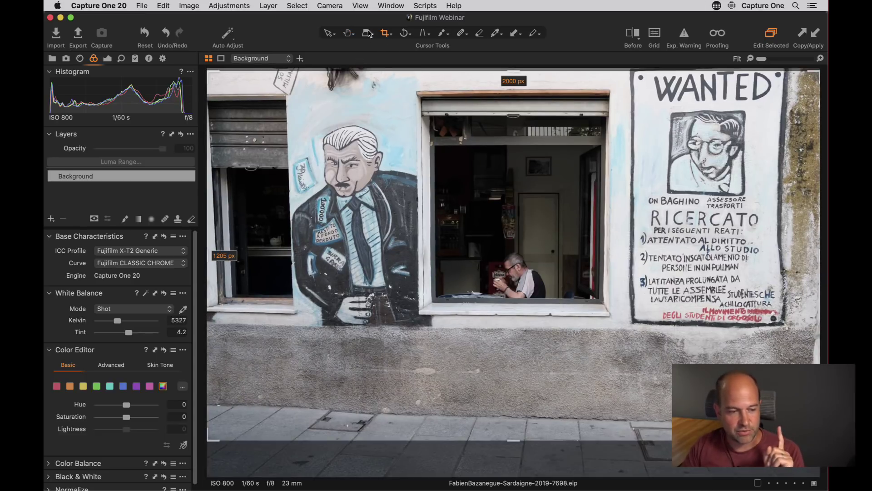
left_click(349, 33)
left_click(386, 33)
left_click(349, 32)
left_click(386, 32)
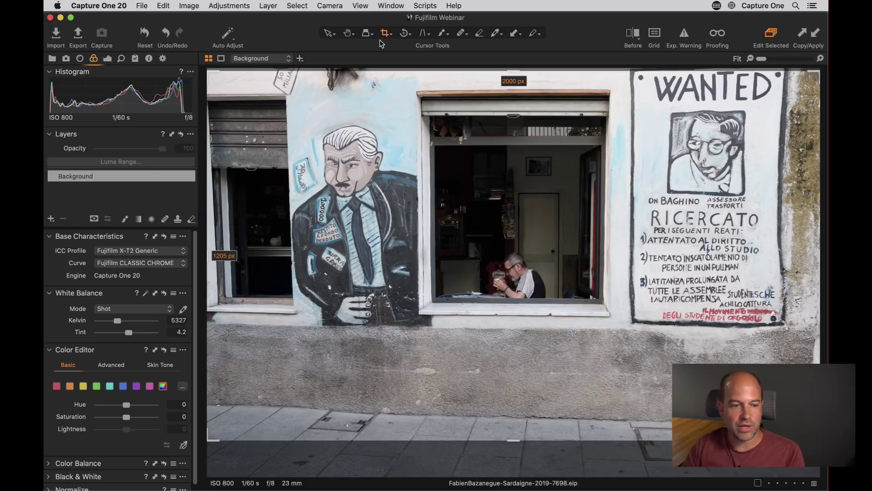
left_click(350, 34)
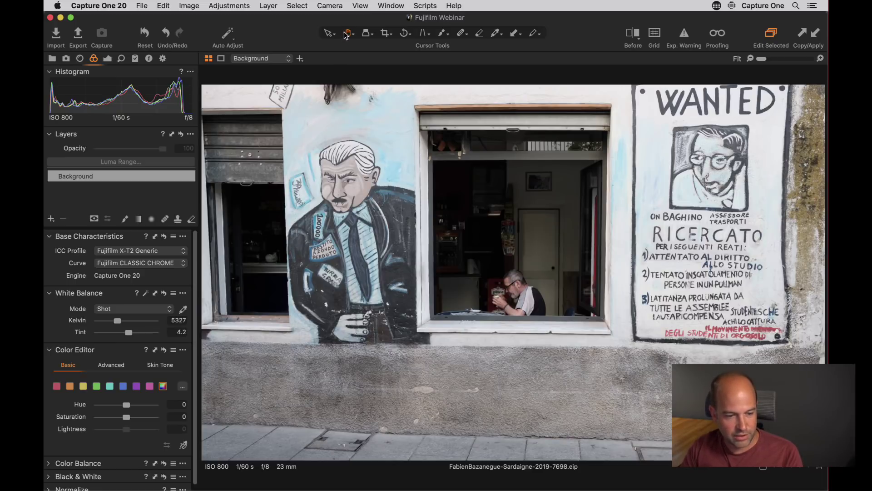
Apply a vertical keystone correction aligned to the shutter window's edge and the WANTED poster's outer edge.
left_click(424, 32)
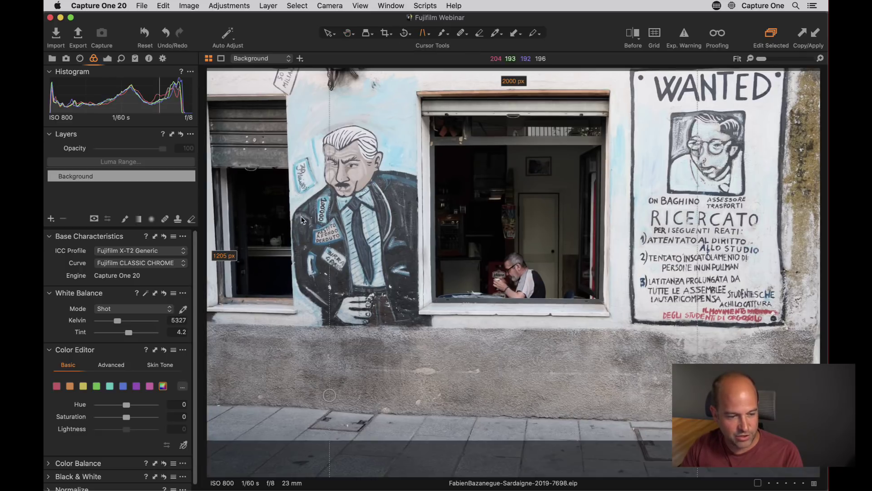
left_click_drag(330, 147, 286, 96)
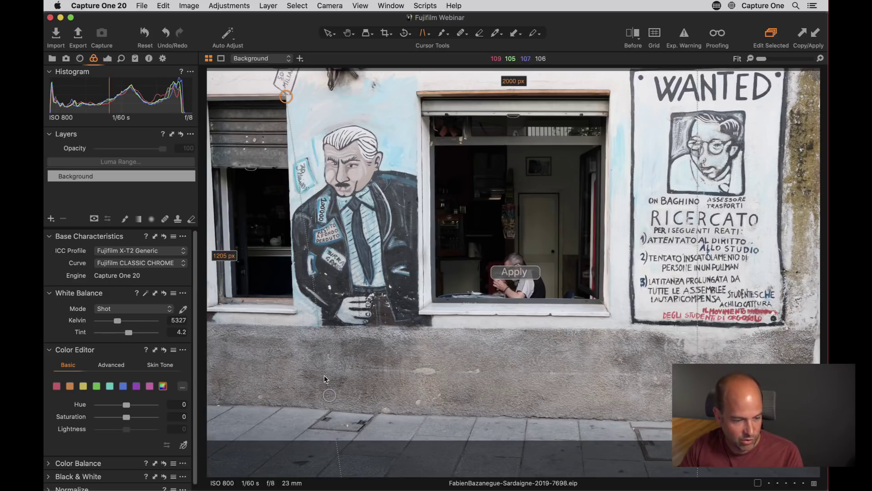
left_click_drag(329, 395, 294, 323)
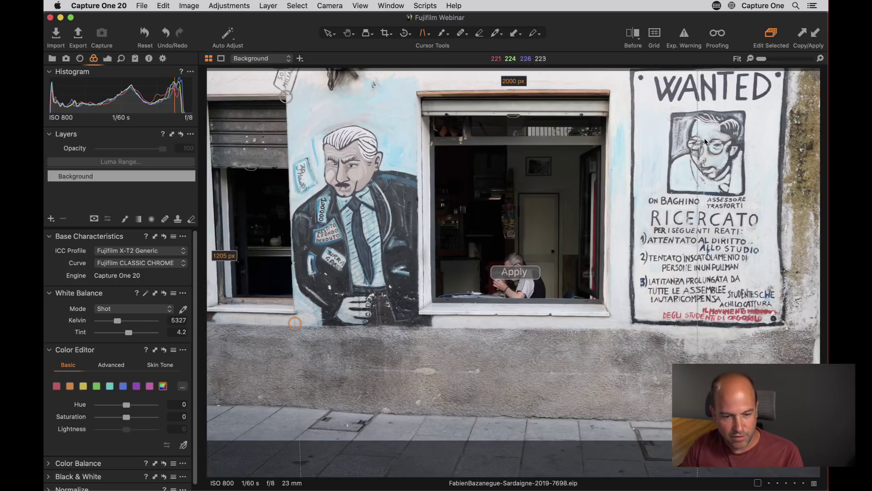
left_click_drag(697, 145, 786, 76)
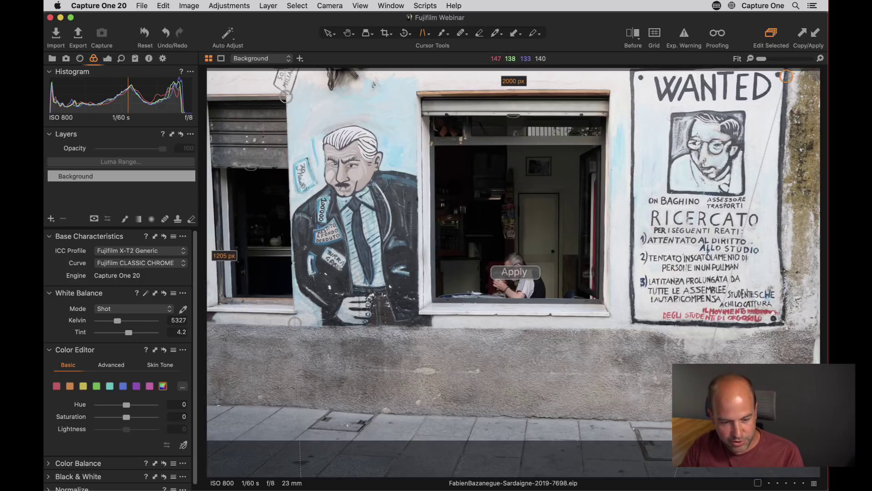
left_click_drag(769, 352, 785, 322)
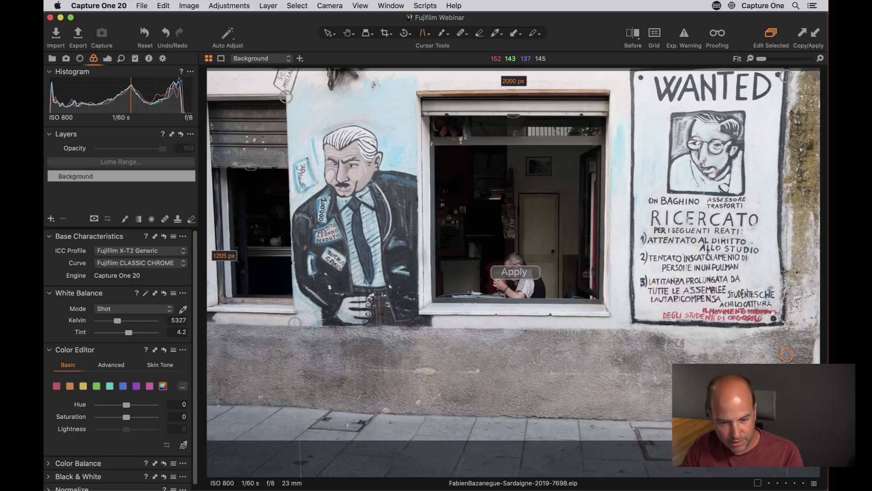
left_click(510, 272)
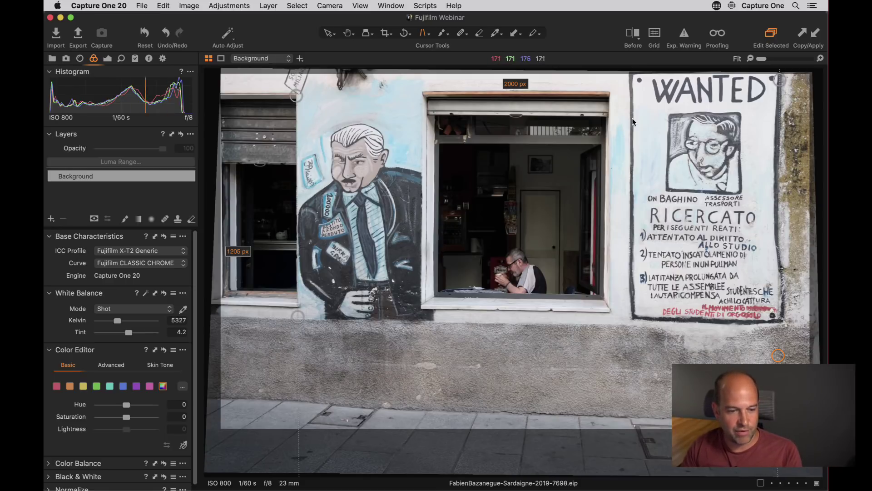
left_click(348, 33)
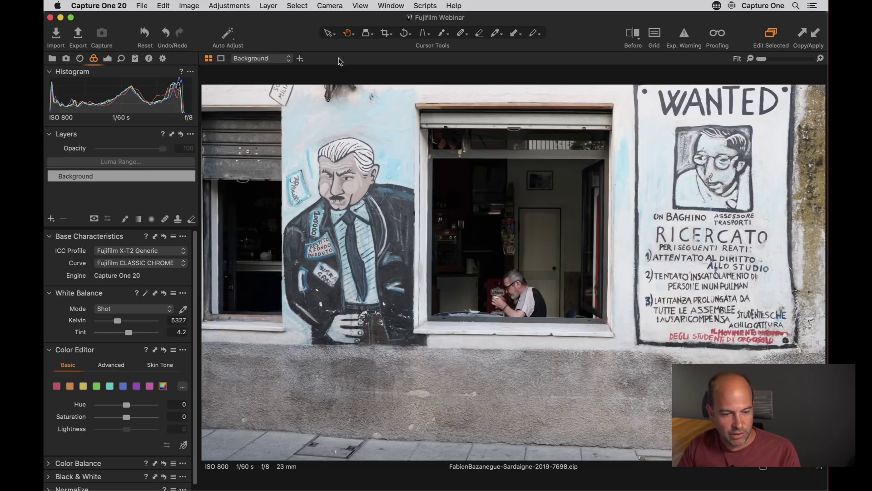
Set the photo's Contrast to 11 and its Clarity to 22 with the Natural method.
left_click(107, 59)
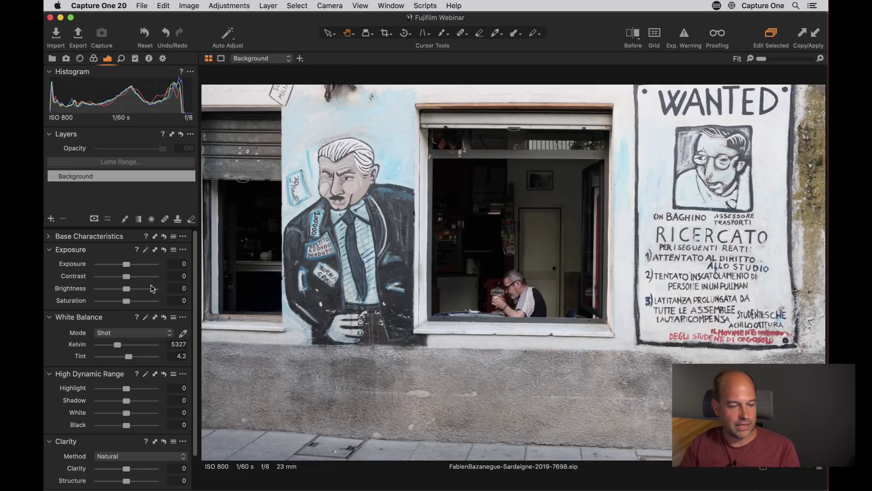
scroll(122, 325, "down", 2)
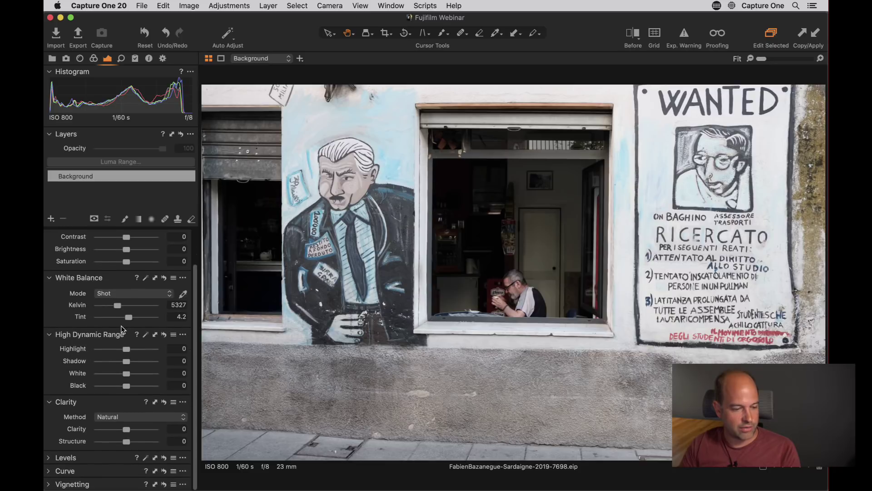
scroll(128, 314, "up", 2)
left_click_drag(127, 276, 135, 278)
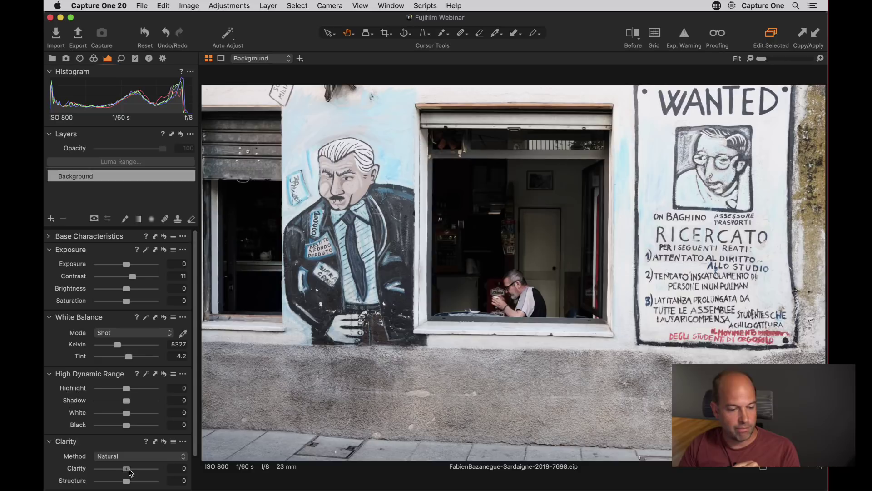
left_click_drag(130, 472, 135, 472)
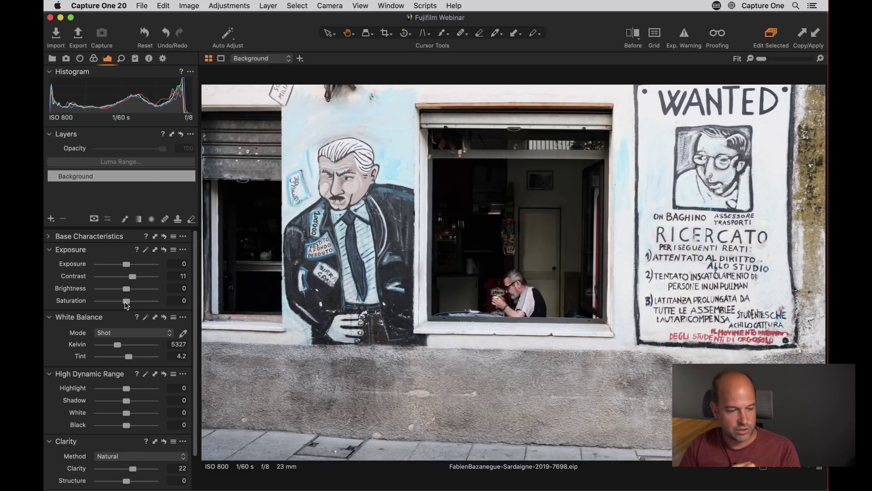
Raise the photo's Saturation to 21.
left_click_drag(128, 303, 132, 305)
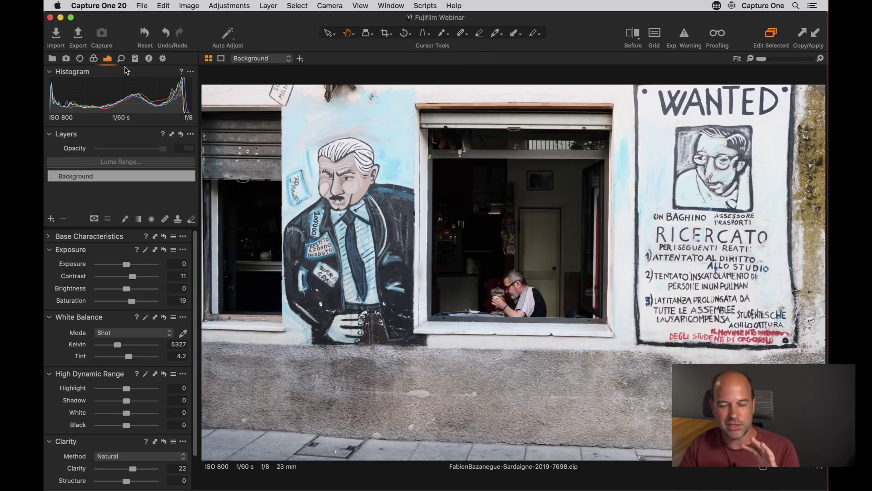
left_click_drag(131, 300, 132, 301)
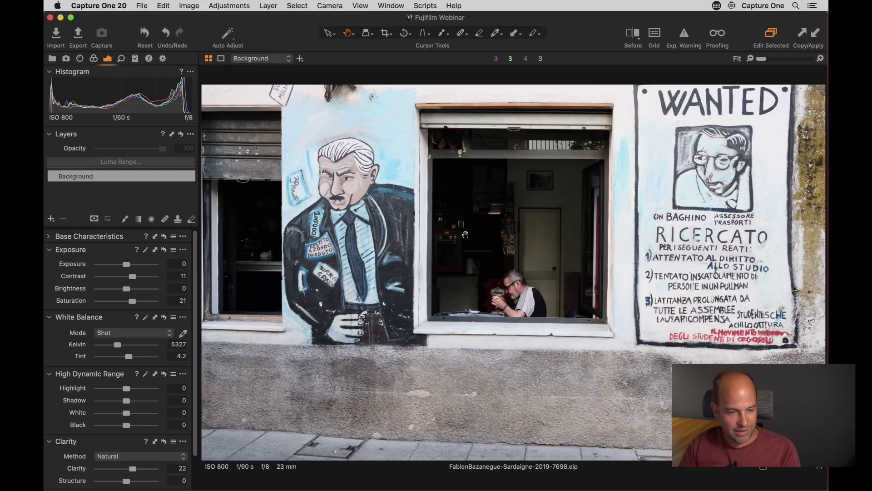
Inspect the dark window interior at 100%, try a High Dynamic Range Shadow value of 54 and reset it.
left_click(476, 257)
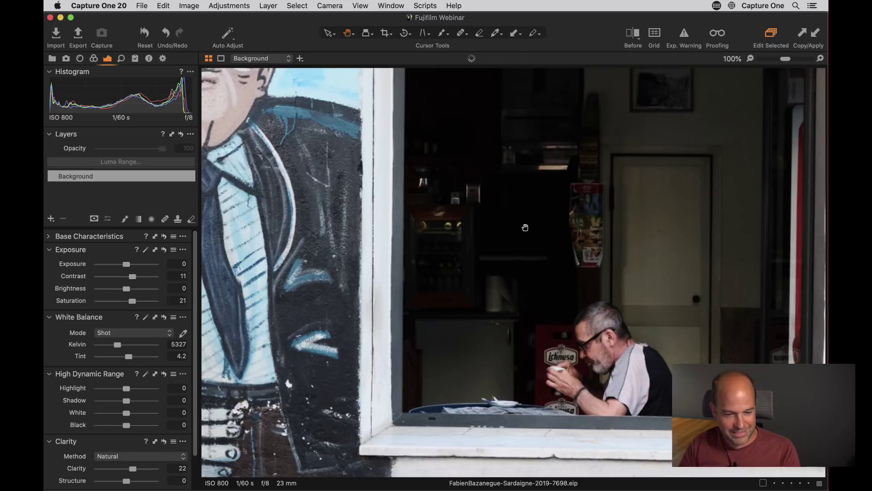
left_click(516, 254)
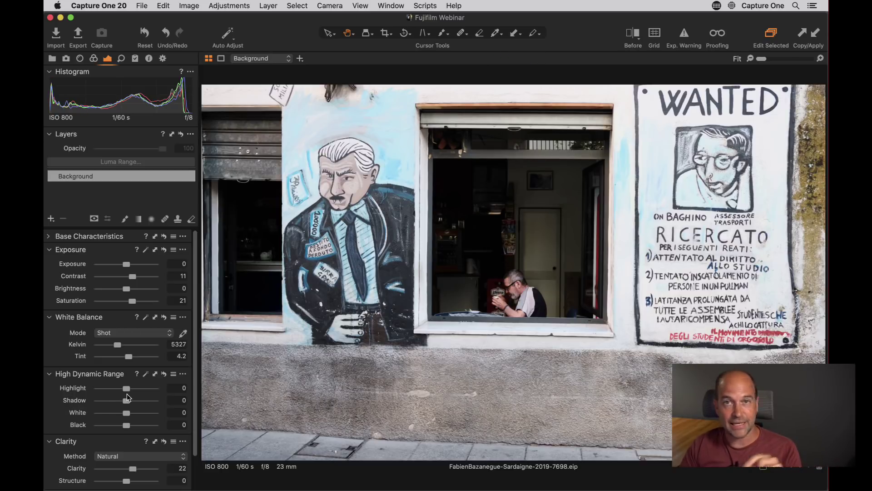
left_click_drag(127, 404, 134, 403)
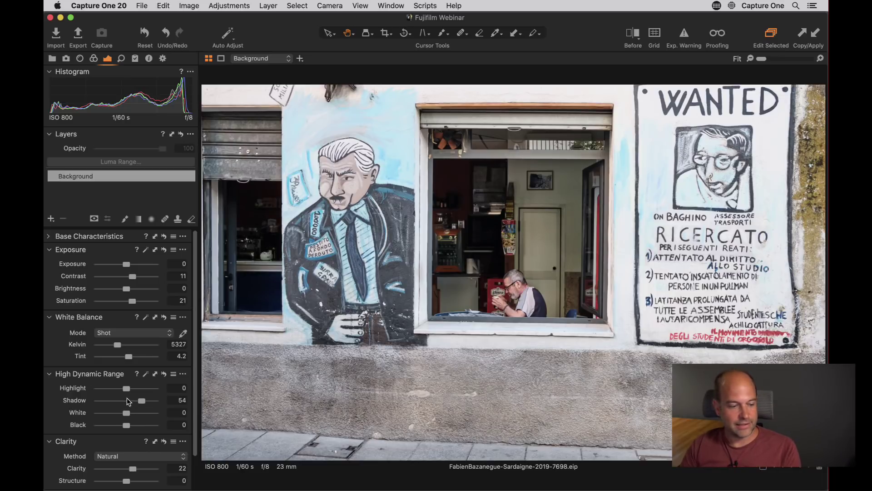
double_click(141, 400)
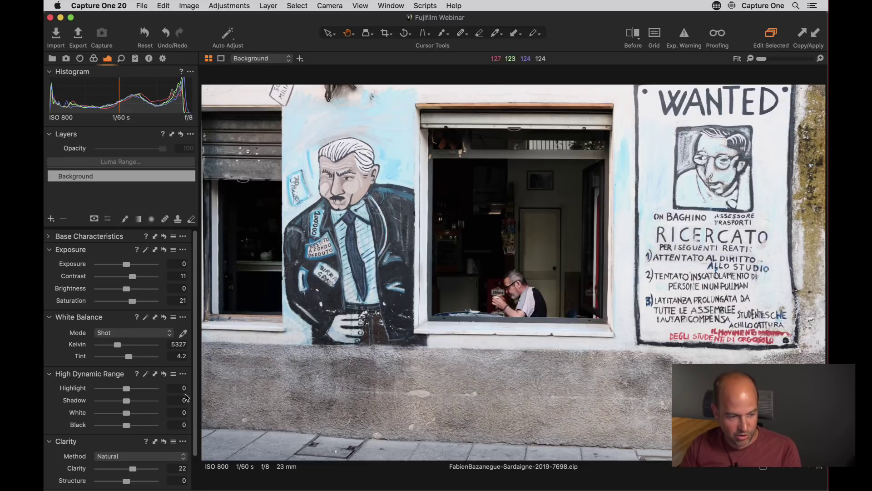
Set the High Dynamic Range Black to 42 and Highlight to -24.
left_click_drag(126, 425, 144, 429)
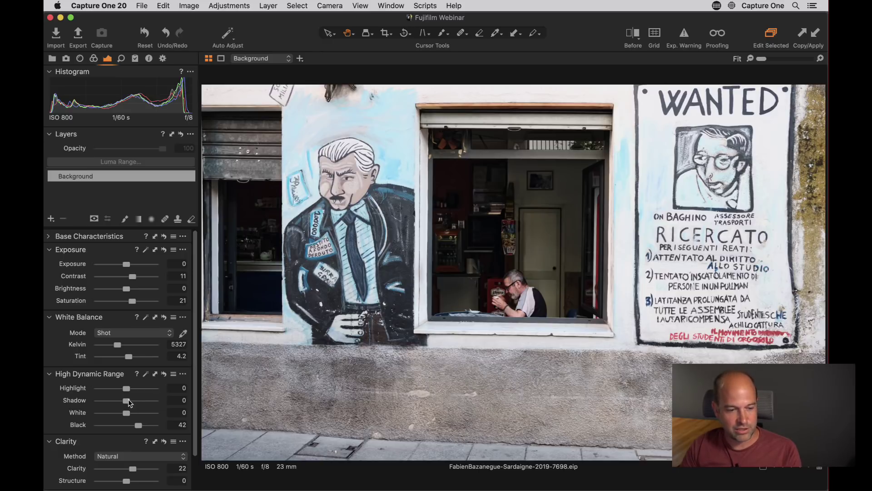
left_click_drag(128, 394, 119, 394)
scroll(99, 418, "down", 3)
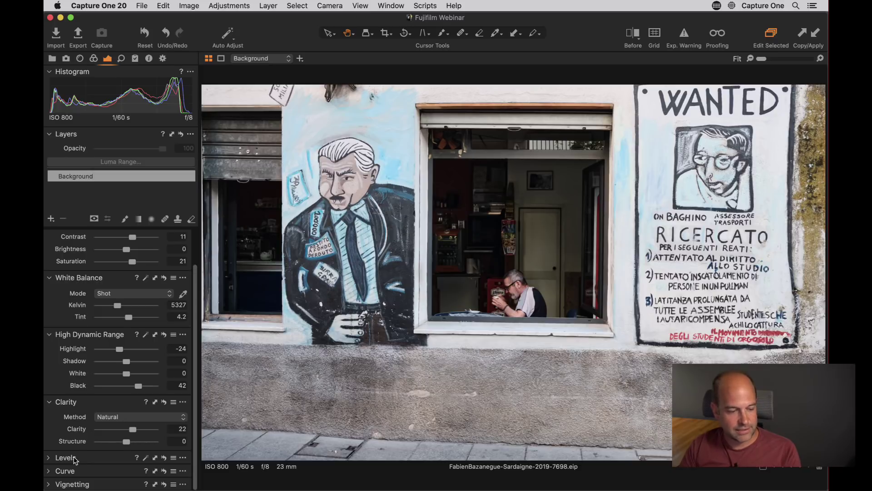
Darken the street photo's edges with an Elliptic on Crop vignette, setting the Vignetting Amount to -0.84.
scroll(86, 460, "down", 2)
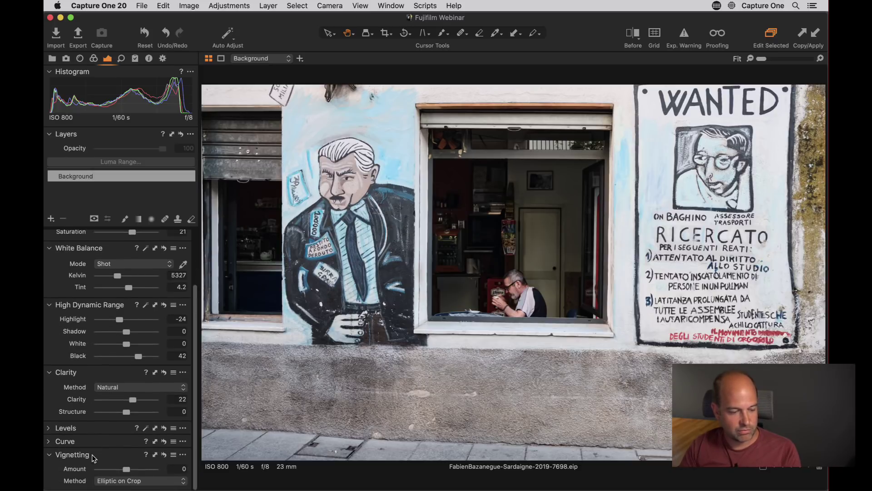
left_click_drag(124, 471, 118, 474)
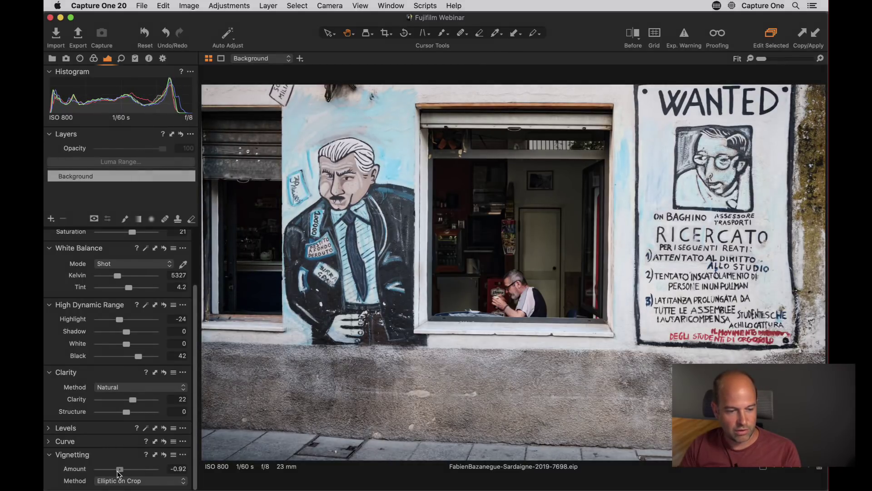
left_click_drag(118, 474, 120, 473)
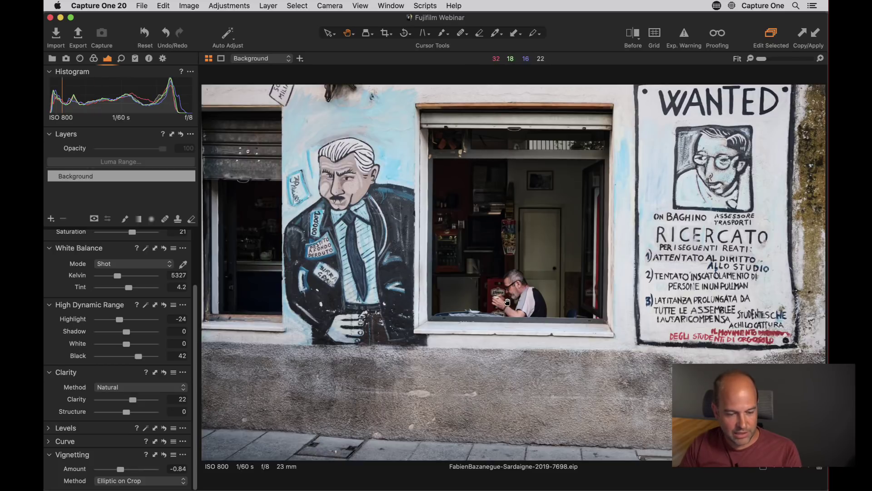
Inspect the mural and the man in the window at 100%, and review the photo's Sharpening values.
left_click(506, 303)
left_click_drag(256, 326, 511, 377)
left_click_drag(530, 234, 482, 221)
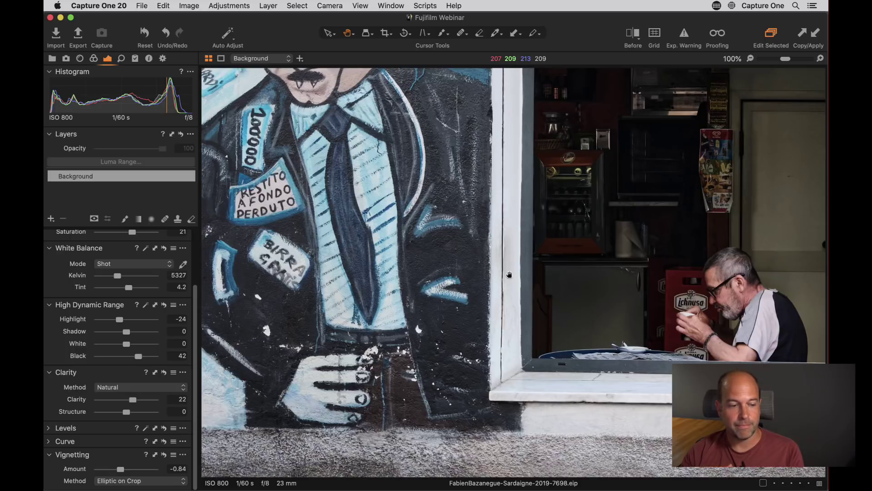
left_click(121, 59)
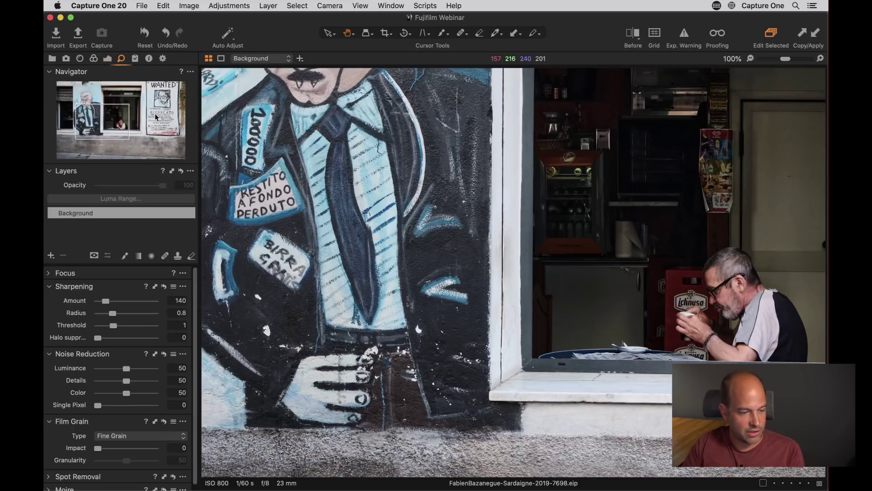
left_click(172, 299)
key("Tab")
key("Tab")
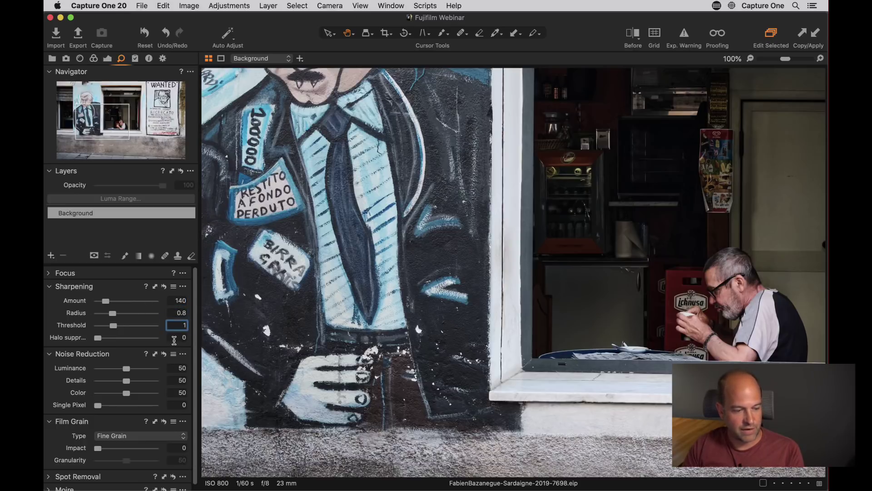
Open DSCF1773.RAF from the ABA Fujifilm folder, fit it to the view and check its Sharpening values for comparison.
left_click(53, 59)
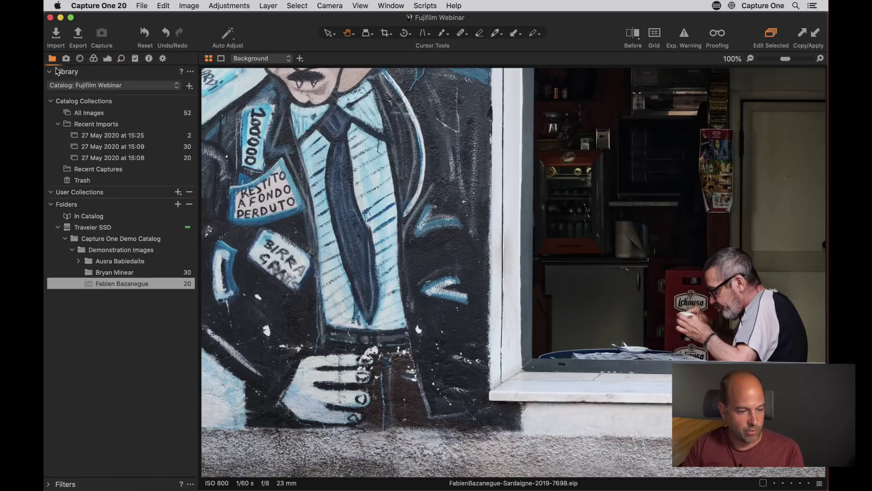
left_click(104, 261)
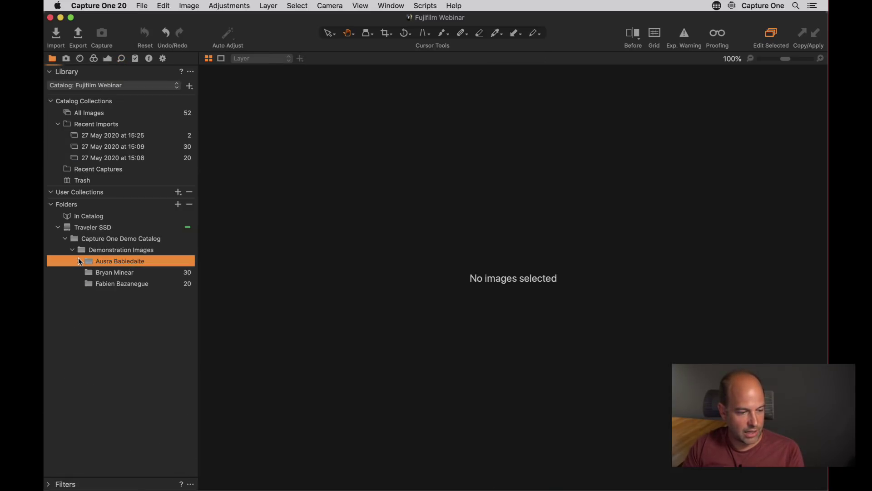
left_click(79, 262)
left_click(116, 274)
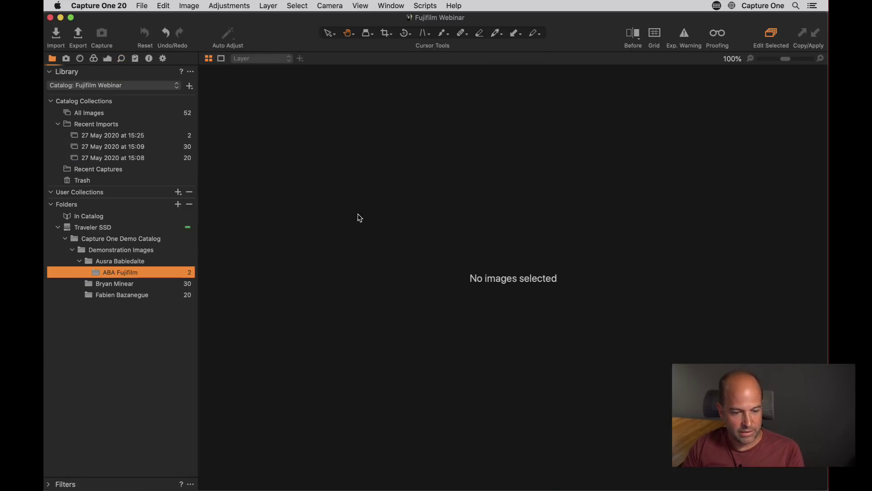
key("super+b")
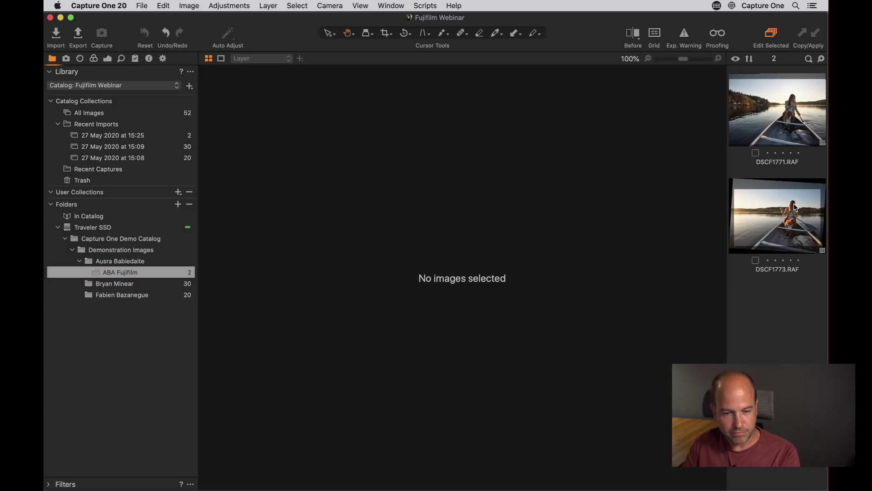
left_click(795, 208)
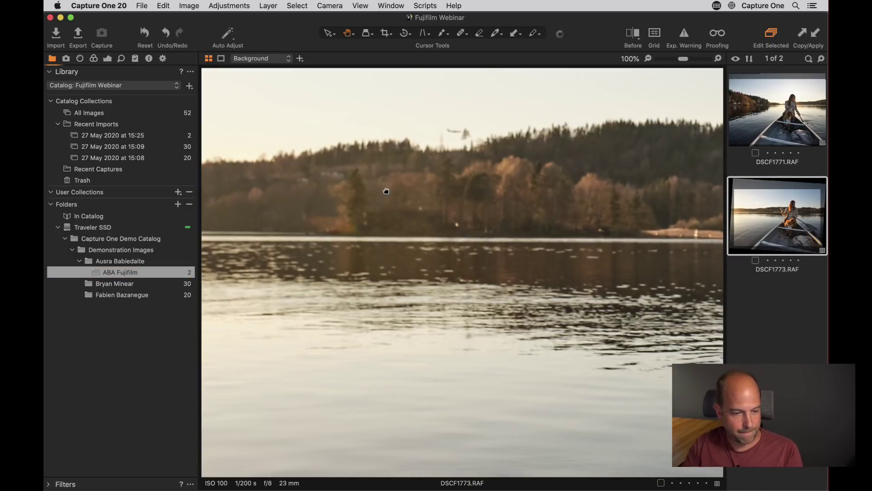
double_click(386, 190)
left_click(122, 60)
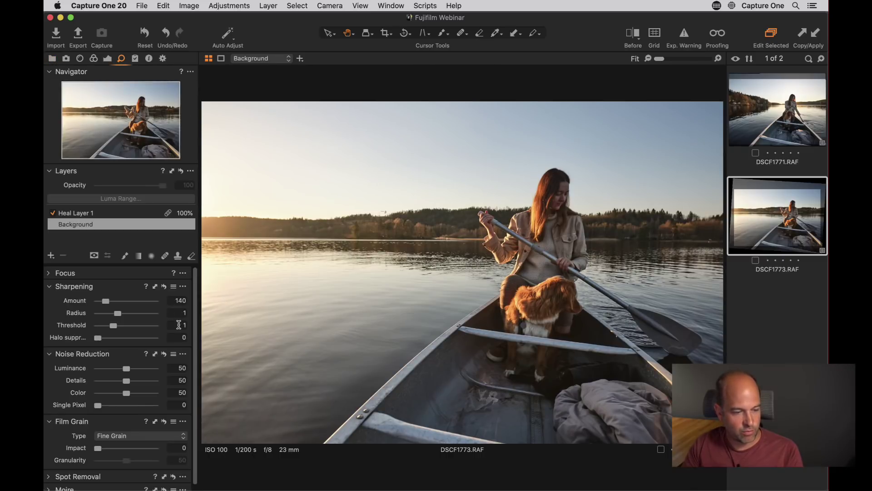
Return to the mural street photo in its photographer's folder and check its Sharpening settings again.
left_click(52, 58)
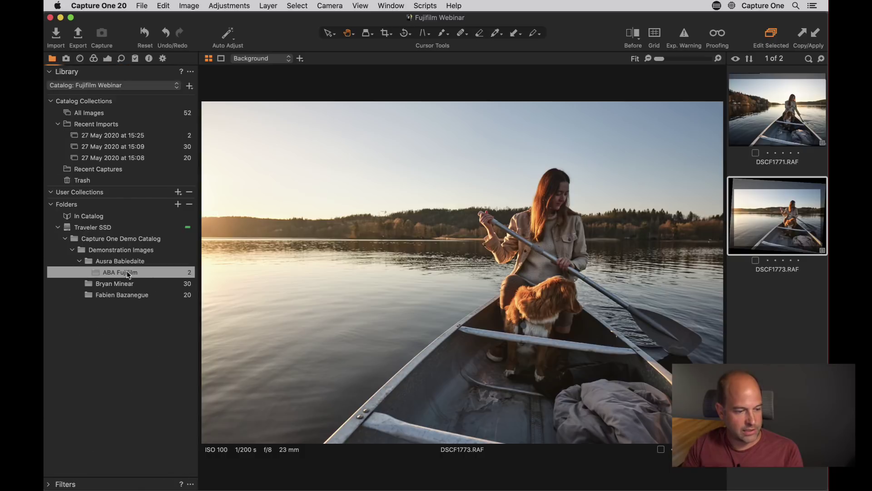
left_click(125, 294)
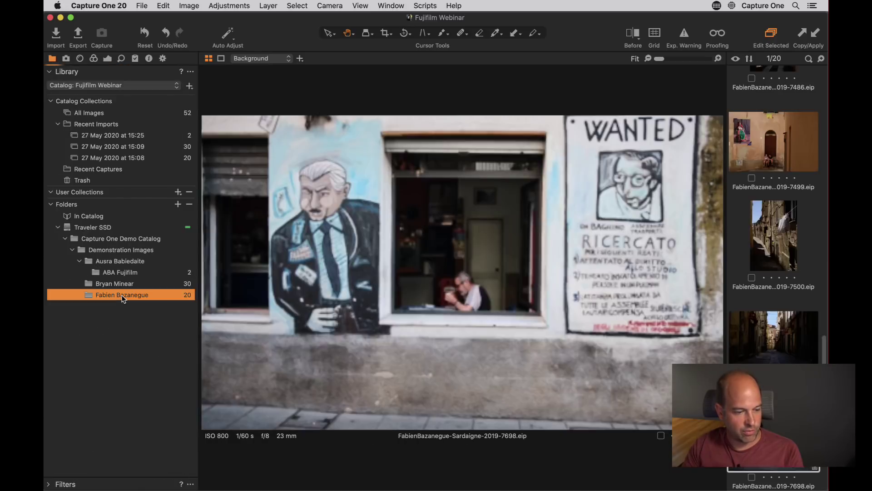
left_click(122, 59)
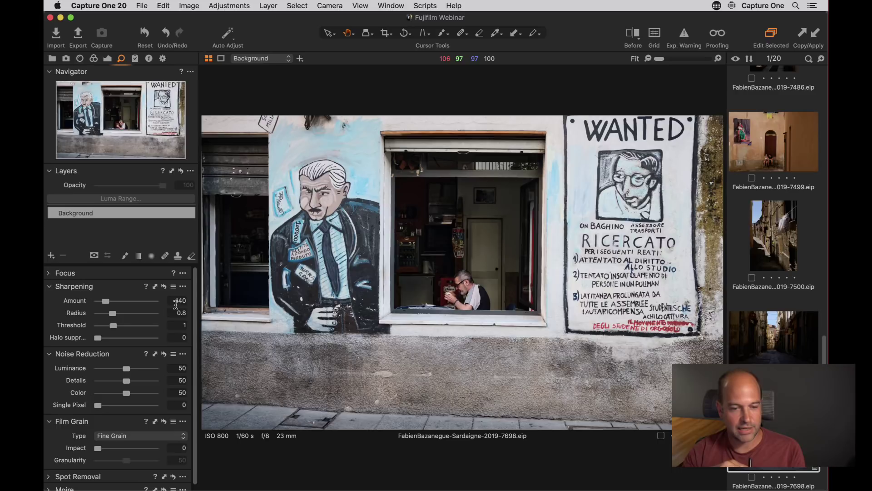
Compare the street photo before and after the edits, first in Full View and then with the Split View Slider.
left_click(633, 45)
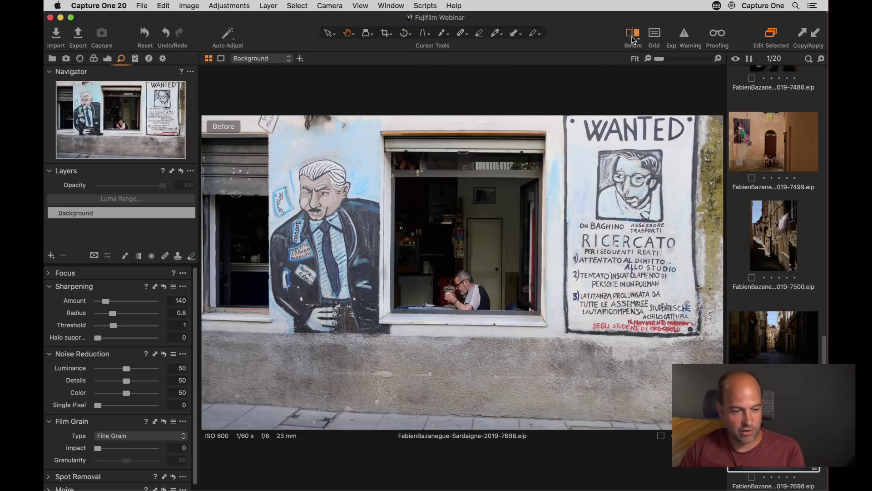
left_click(635, 41)
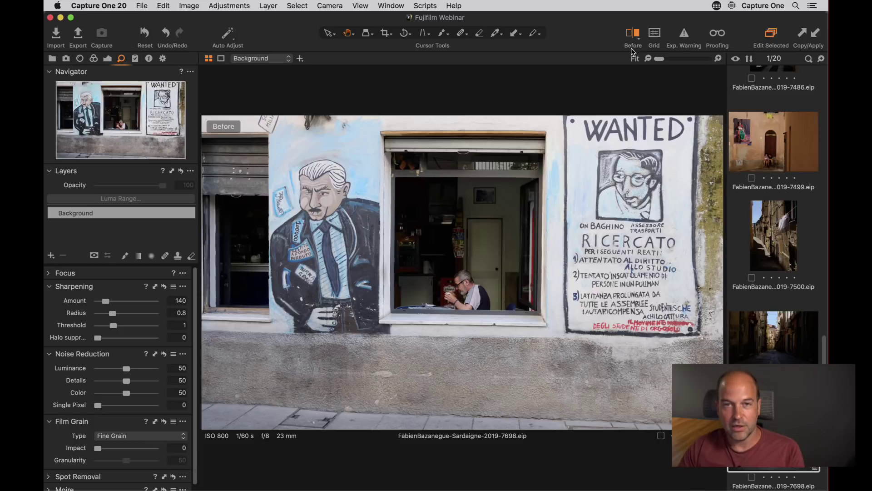
left_click(632, 47)
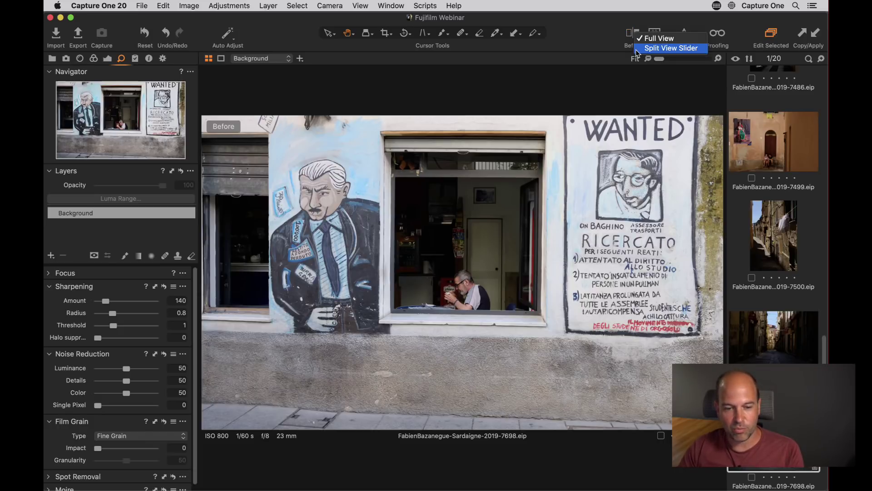
left_click(645, 49)
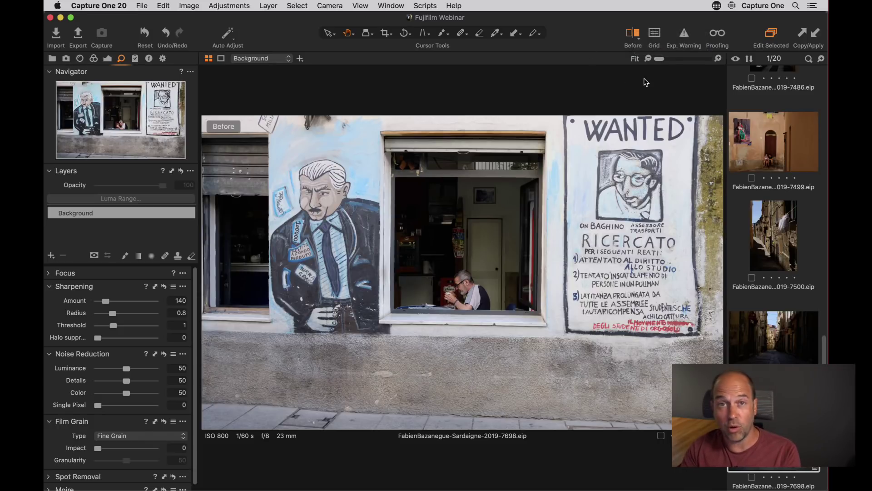
left_click_drag(462, 272, 456, 309)
left_click(429, 268)
double_click(525, 331)
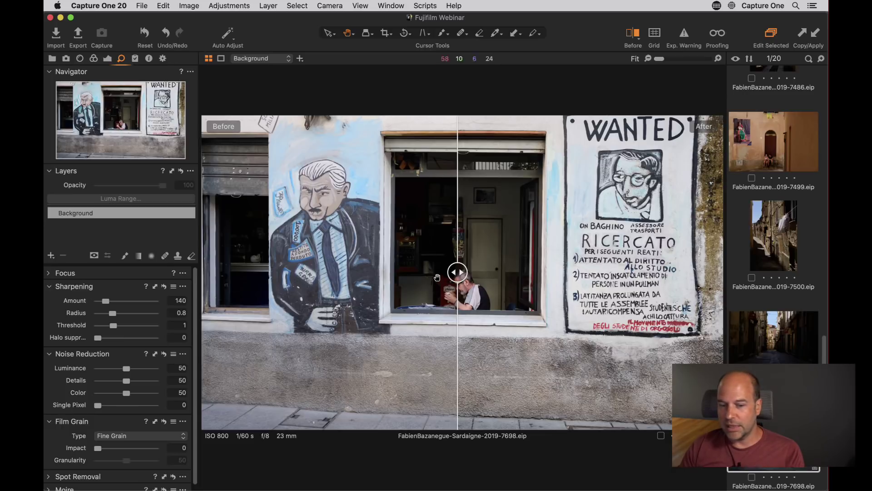
Select the desert road photo JoshuaTreeNP-5, turn off the before/after comparison and hide the image browser.
scroll(767, 247, "up", 10)
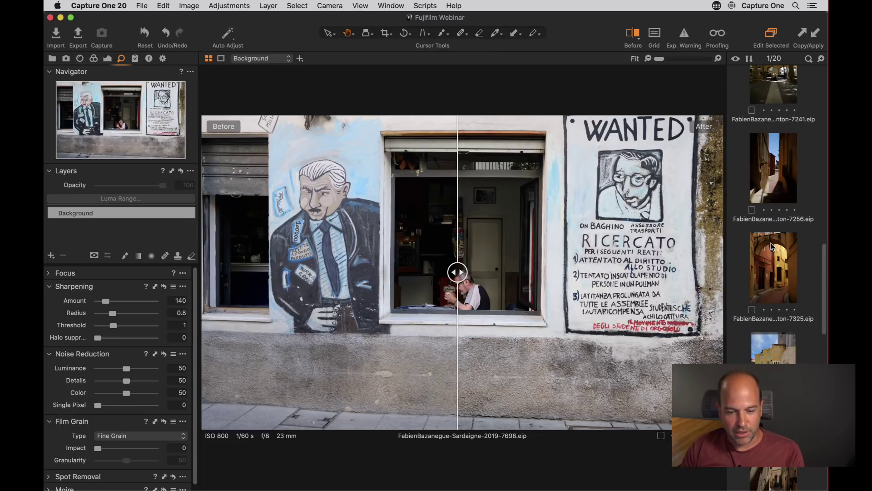
scroll(772, 247, "up", 6)
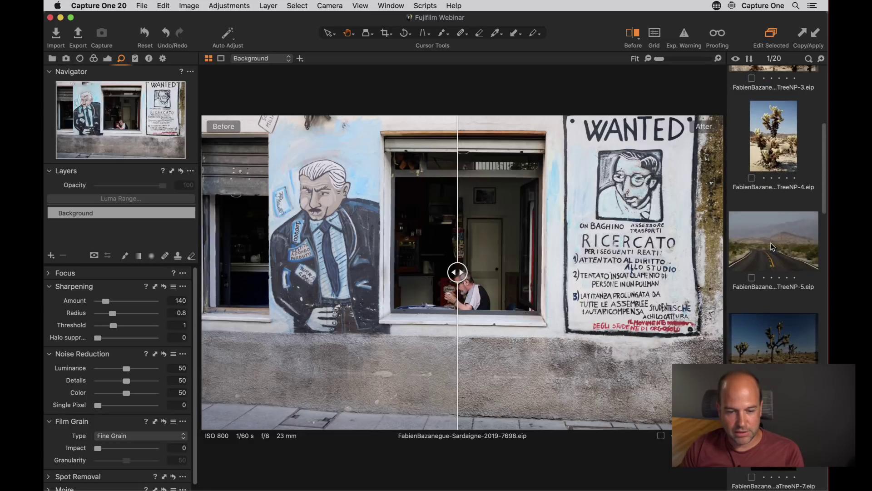
left_click(807, 293)
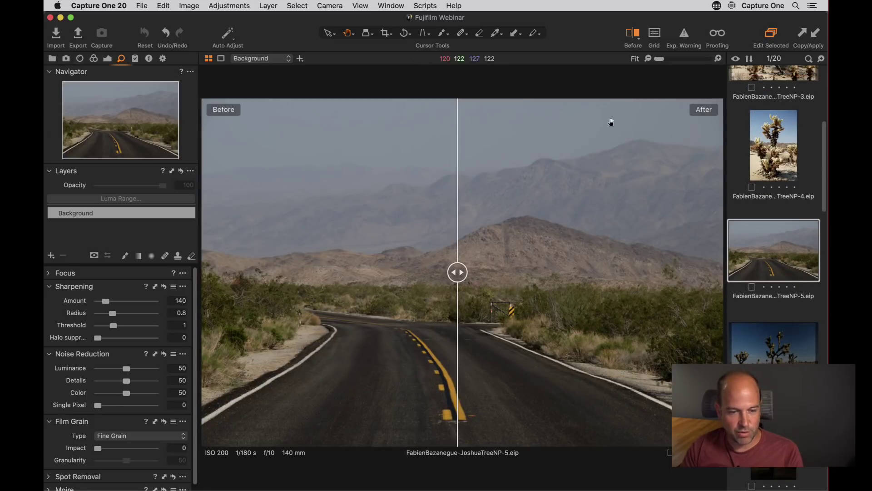
left_click(638, 36)
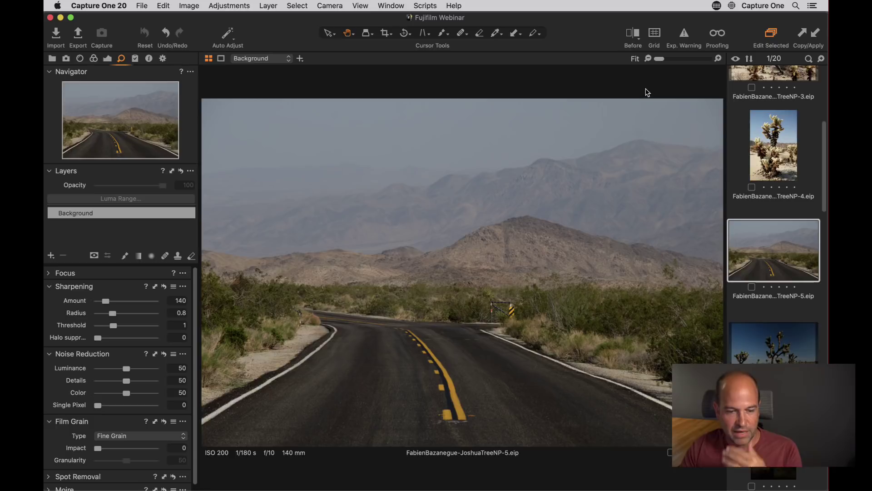
key("super+b")
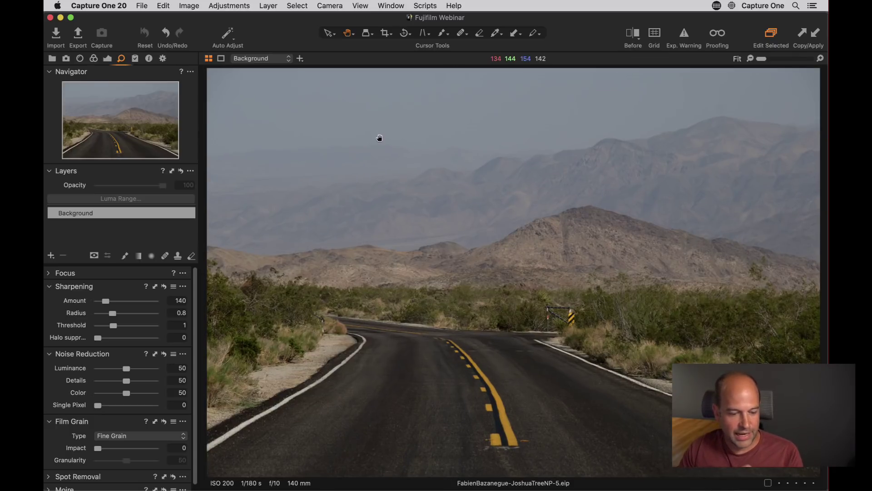
Crop the desert road photo to about 2000 x 1155 px, trimming road from the bottom and sky from the top.
left_click(107, 59)
left_click(384, 34)
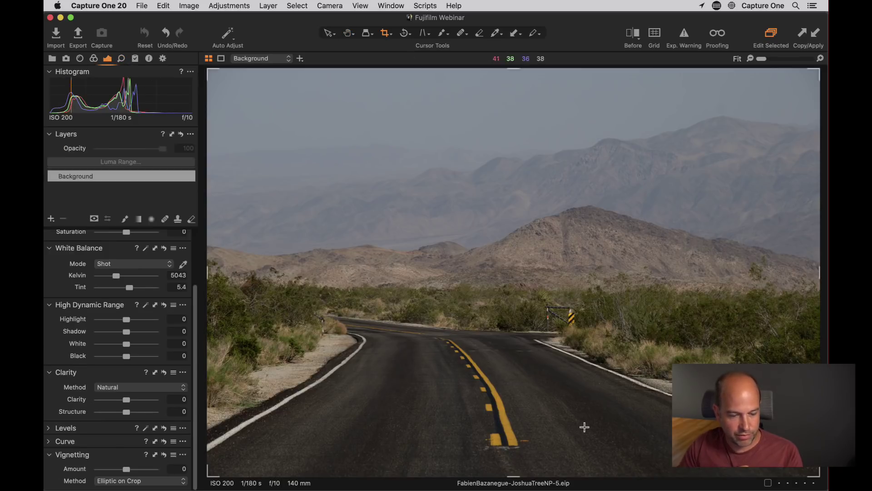
left_click_drag(513, 474, 516, 439)
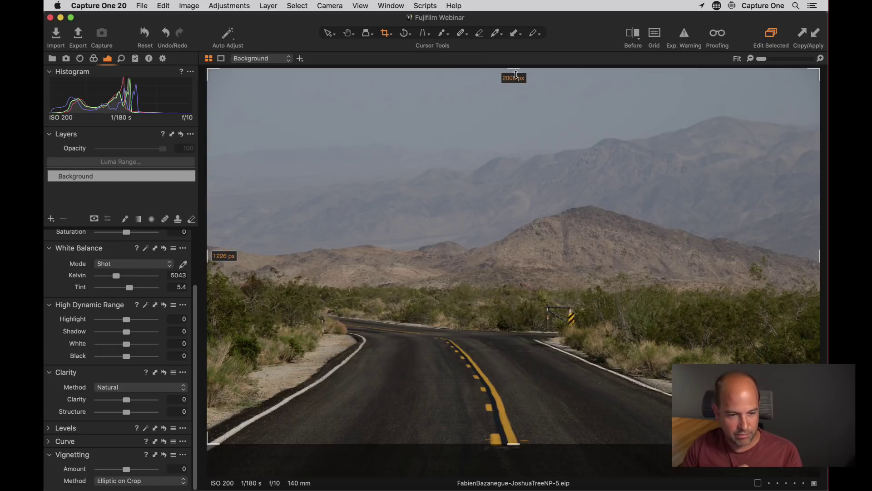
mouse_move(515, 75)
left_mouse_down()
mouse_move(516, 97)
mouse_move(515, 89)
left_mouse_up()
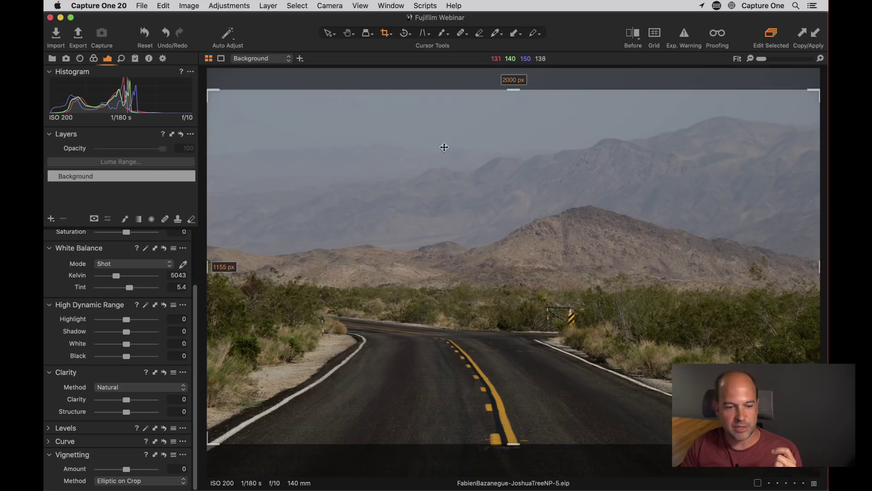
Review the available aspect ratios in the crop settings and leave the Crop tool.
right_click(435, 137)
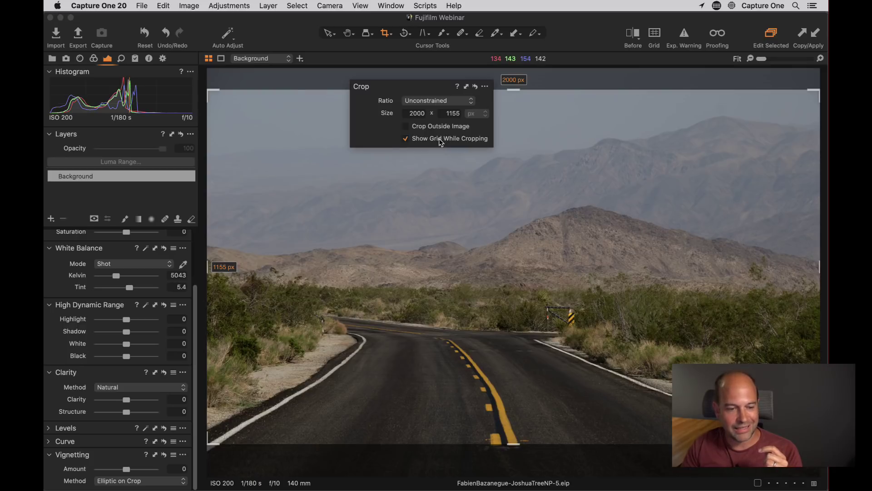
left_click(441, 101)
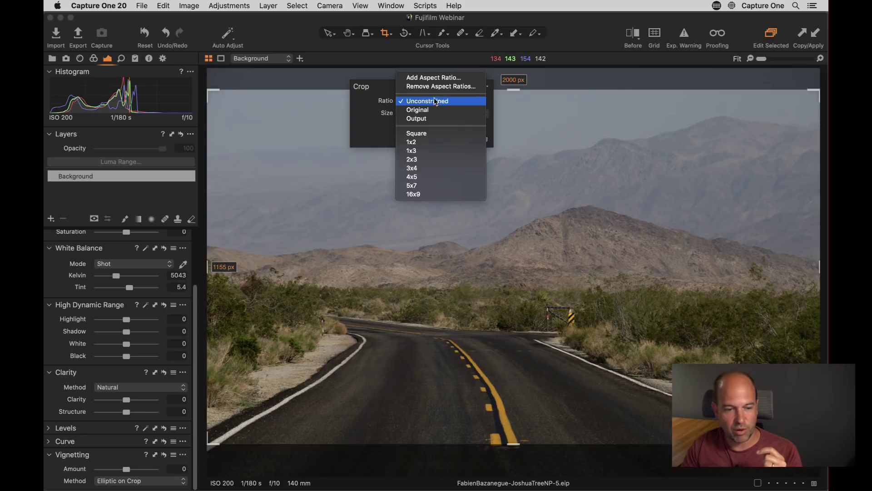
left_click(303, 129)
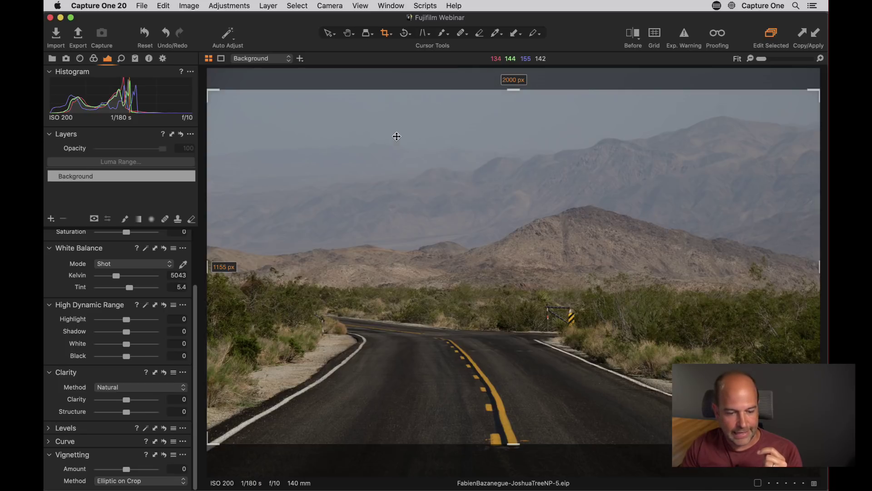
left_click(349, 36)
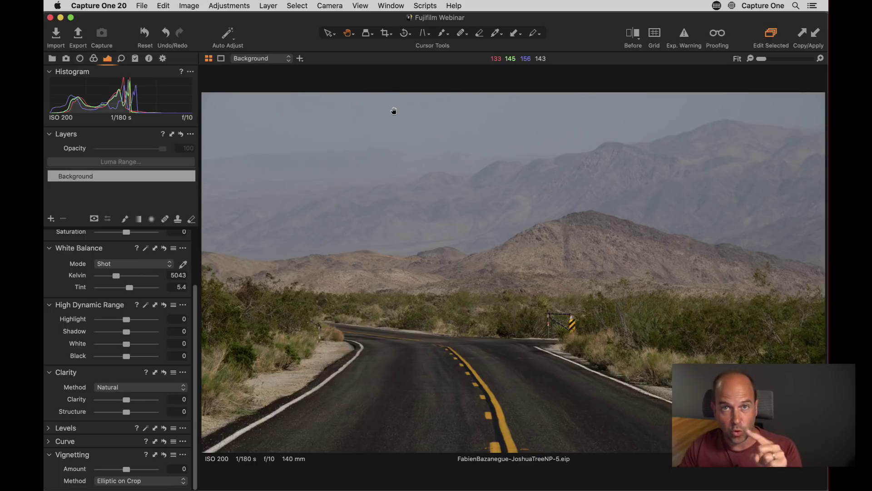
Raise the desert road photo's exposure to 0.3 and auto-adjust its RGB levels to input points 17 and 196.
scroll(123, 304, "up", 3)
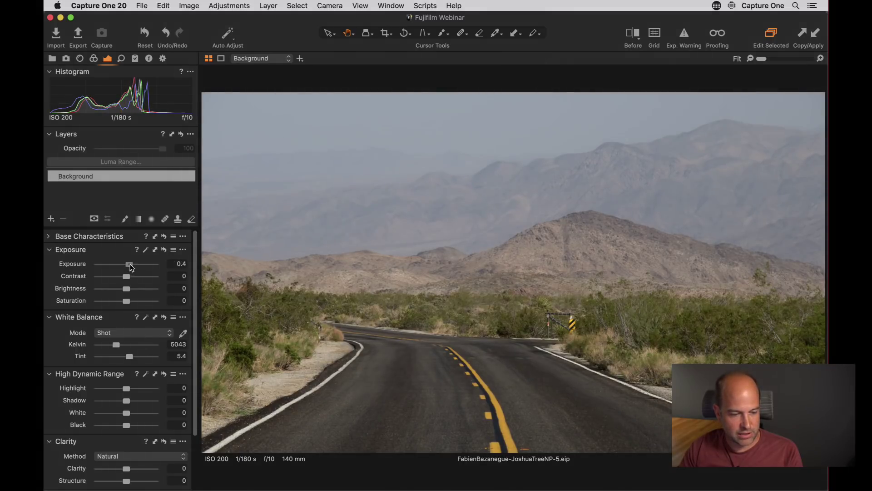
scroll(77, 389, "down", 3)
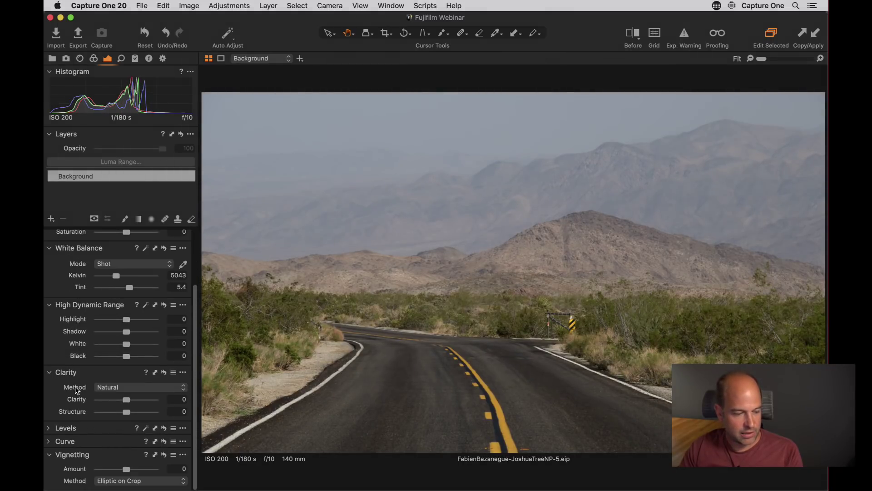
left_click(50, 427)
scroll(92, 381, "down", 4)
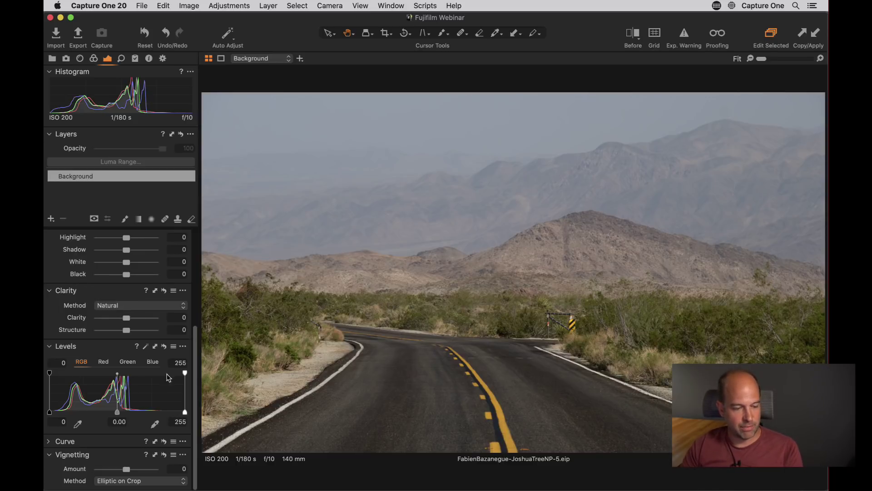
left_click(147, 349)
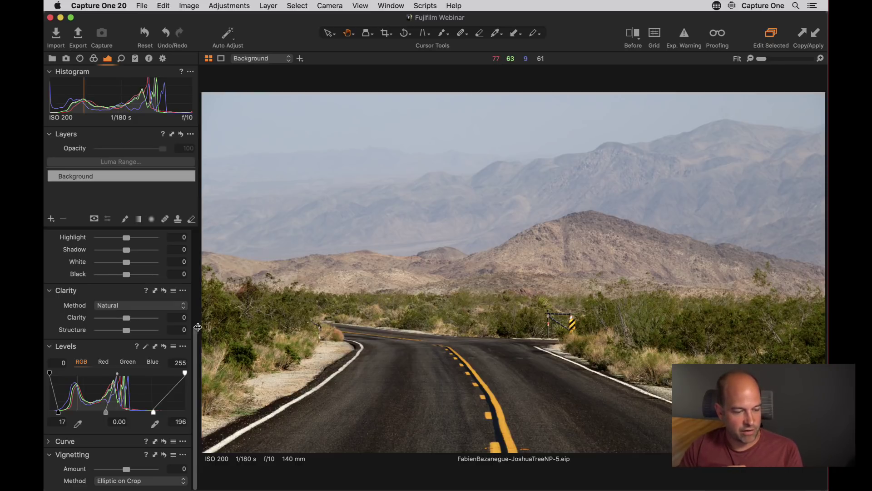
left_click(164, 347)
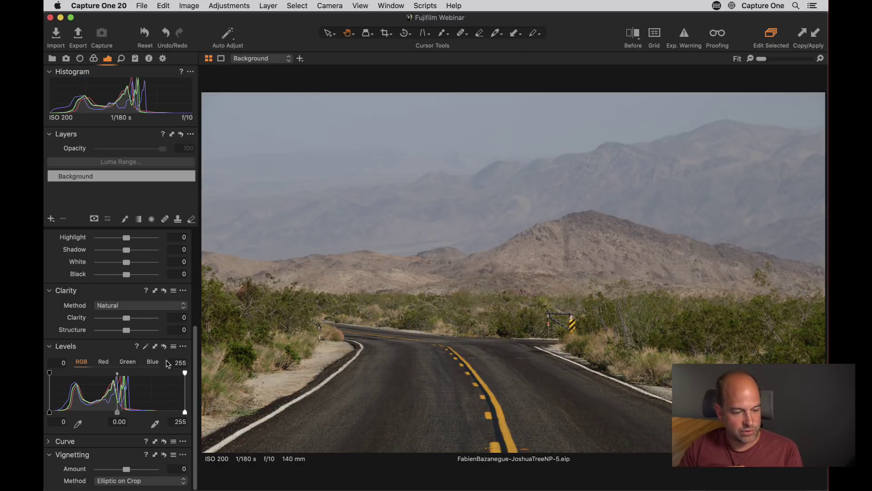
left_click(146, 346)
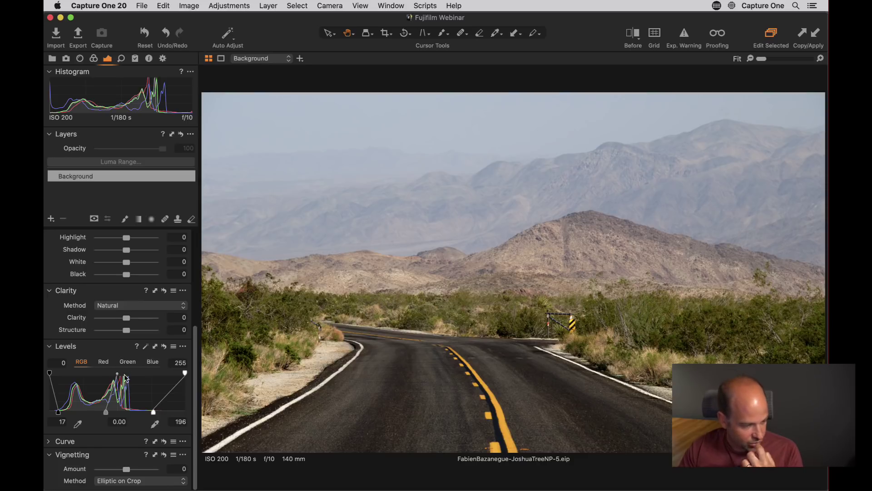
Set the photo's contrast to 17 on the Background layer.
scroll(98, 349, "up", 5)
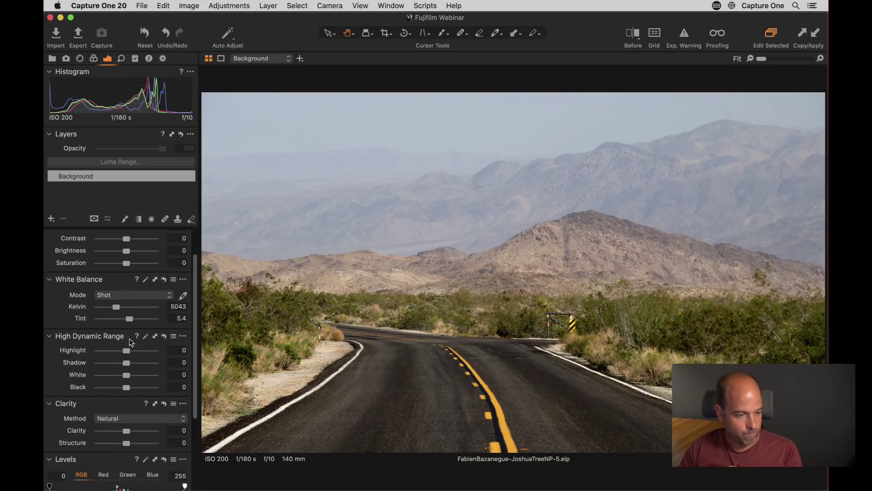
scroll(133, 320, "up", 1)
left_click_drag(127, 271, 137, 271)
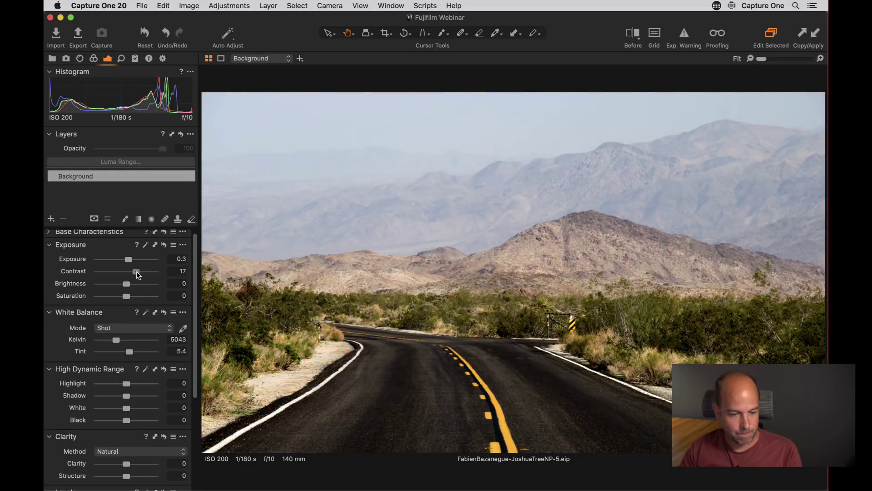
In High Dynamic Range, lift Black to 35 and lower Highlight to -53.
scroll(125, 317, "down", 3)
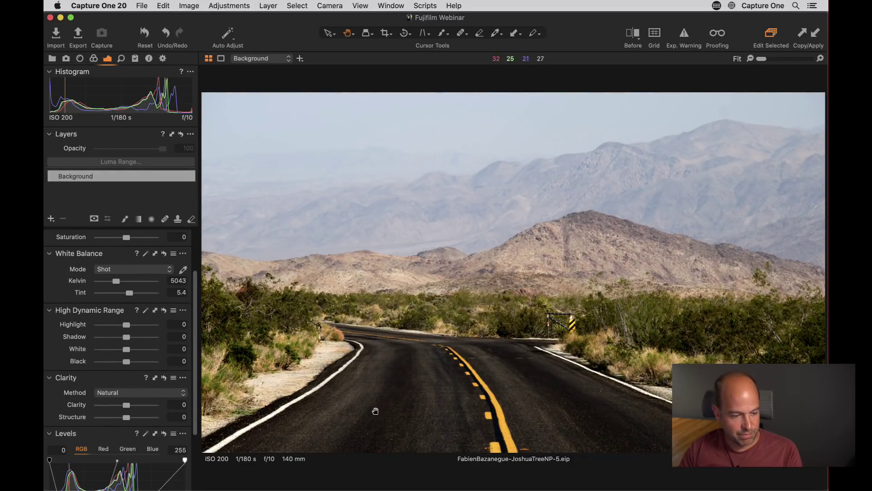
left_click_drag(127, 361, 137, 361)
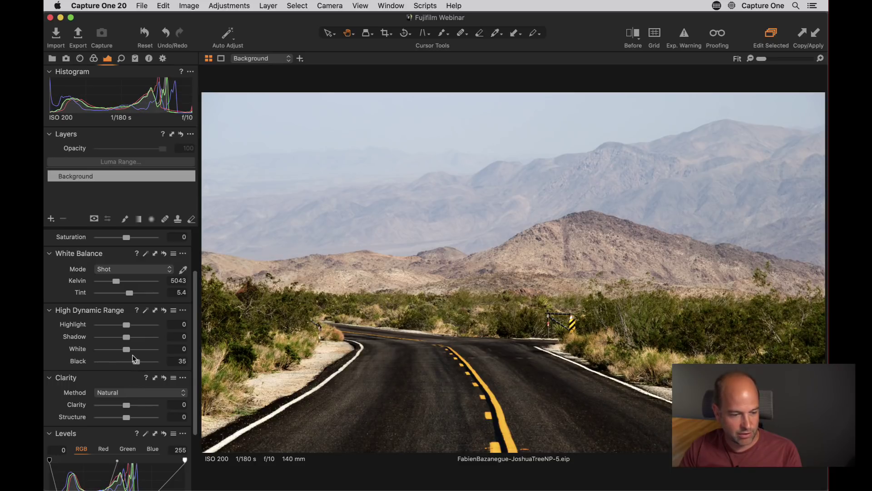
scroll(125, 336, "up", 1)
left_click_drag(126, 340, 111, 339)
Set Clarity to 44 and Structure to 10 with the Natural method, and compare the road and shrub detail with and without Structure.
scroll(108, 345, "down", 6)
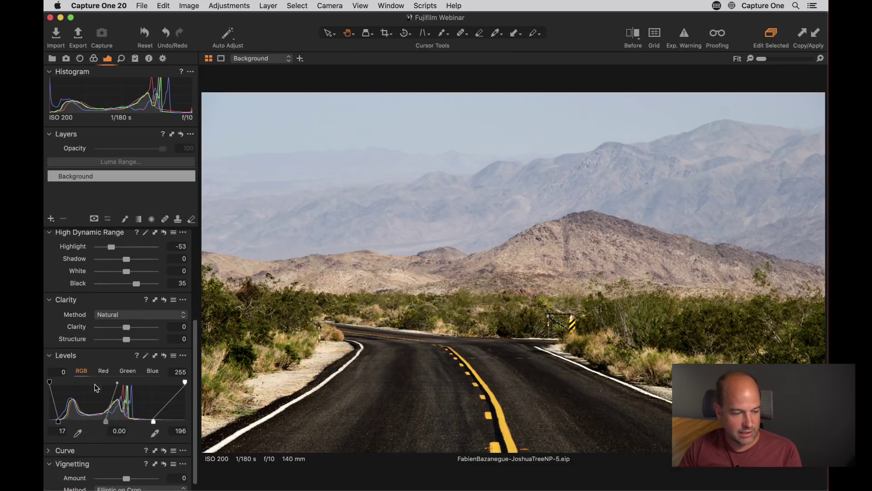
left_click_drag(127, 322, 141, 321)
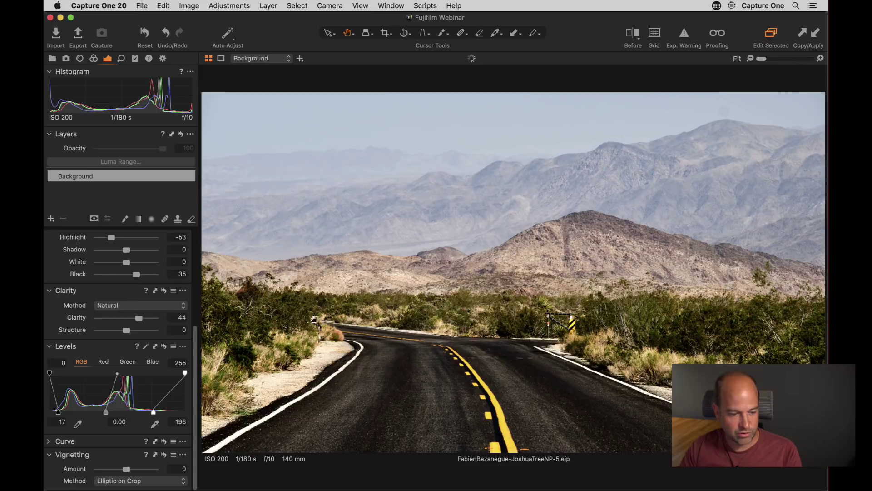
left_click(324, 348)
left_click_drag(597, 232, 486, 244)
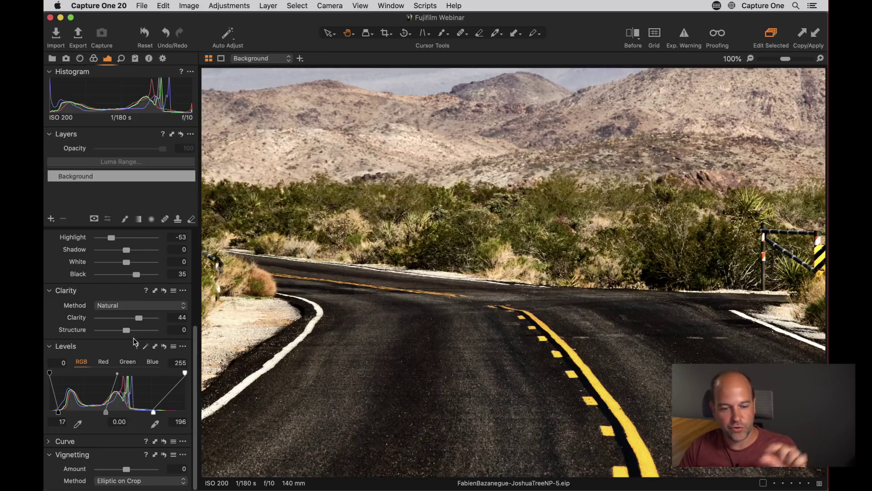
left_click_drag(128, 330, 131, 333)
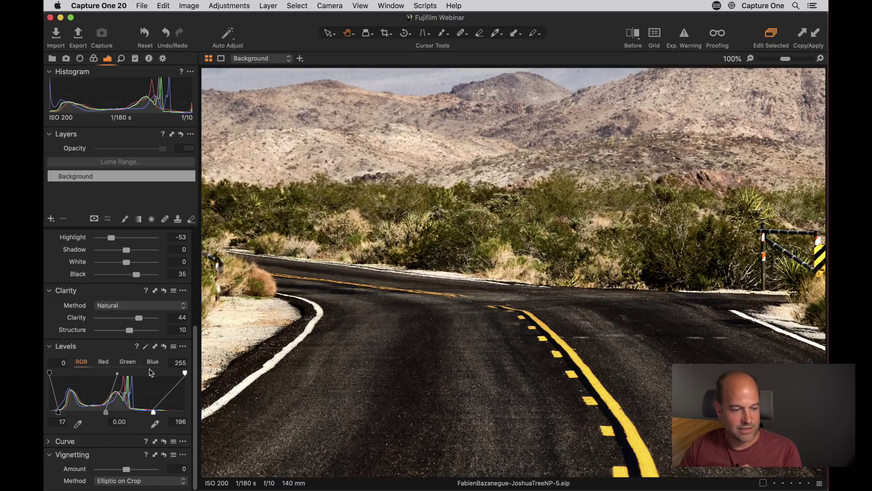
left_click_drag(499, 199, 390, 331)
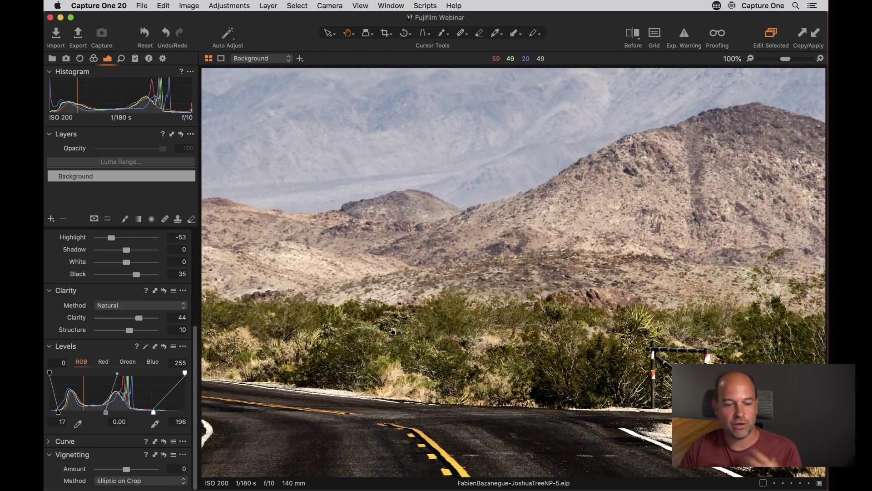
left_click_drag(612, 312, 393, 206)
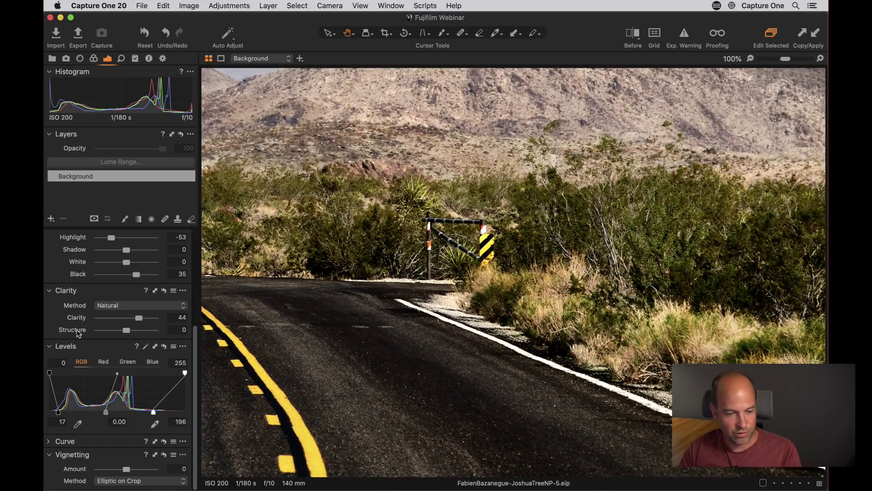
left_click_drag(783, 324, 604, 276)
left_click_drag(356, 335, 699, 311)
left_click_drag(404, 334, 617, 306)
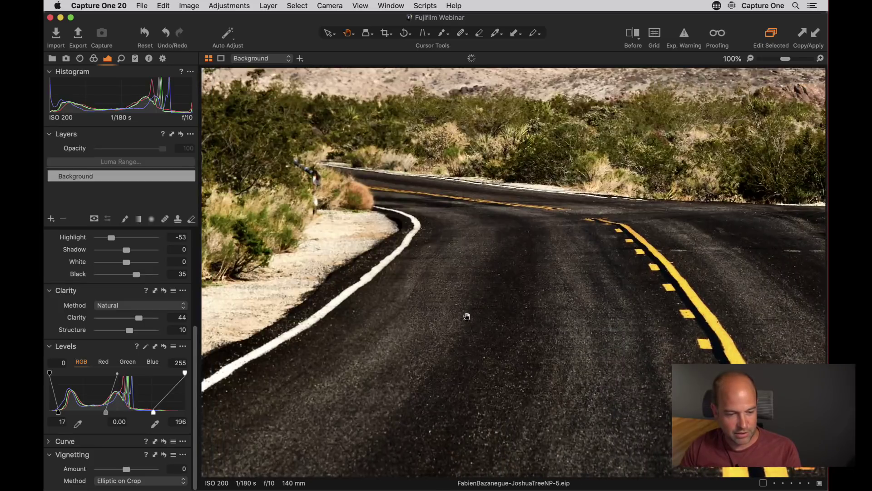
double_click(465, 316)
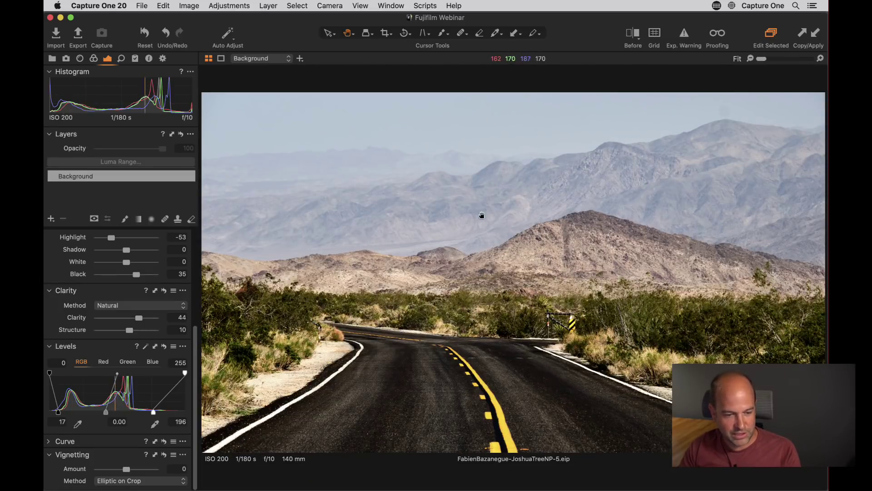
Draw a horizontal linear gradient mask on a new adjustment layer, fading from the top of the sky to the far end of the road.
left_click(139, 220)
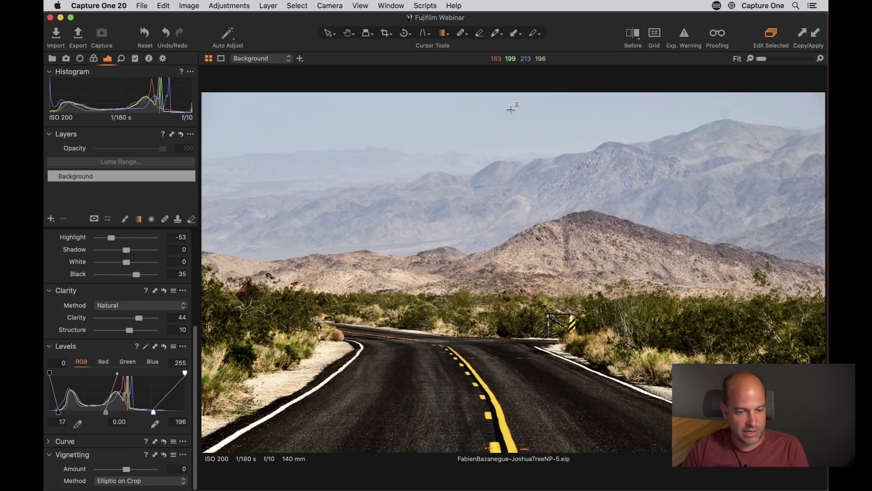
left_click_drag(516, 95, 512, 400)
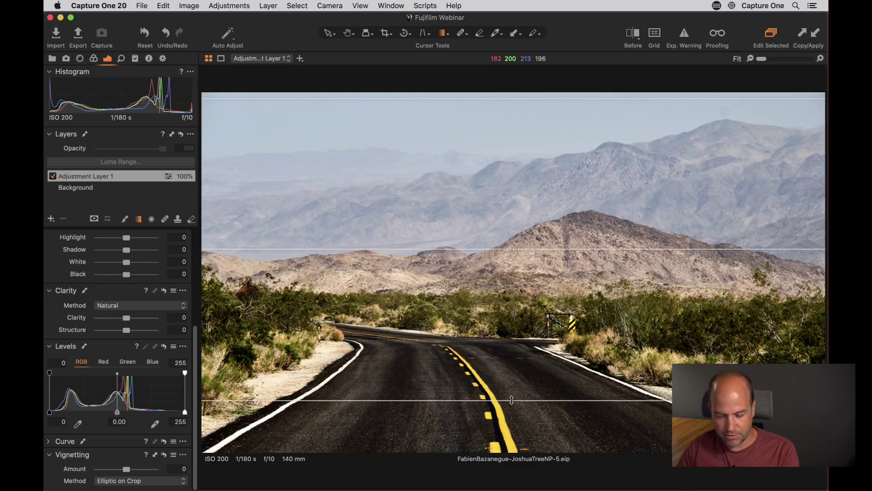
left_click_drag(486, 223, 491, 339)
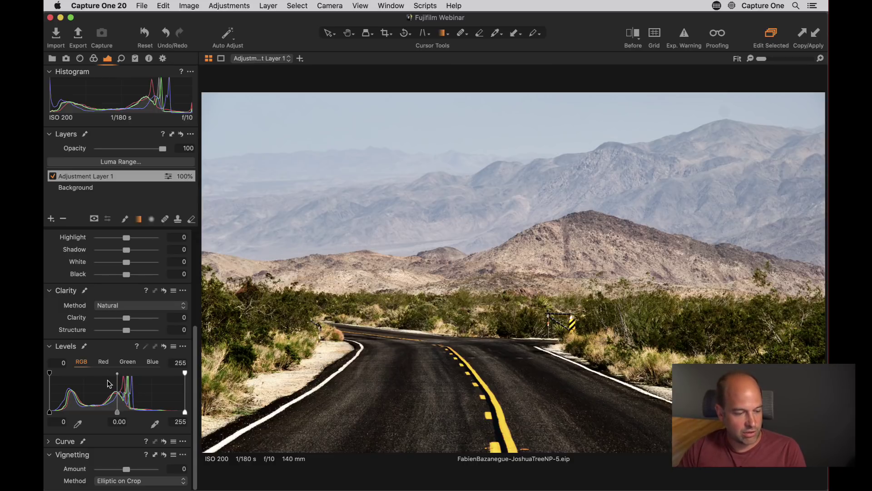
On the gradient layer, set Clarity to 67, Highlight to -26, White to -59 and Brightness to -8.
scroll(91, 358, "up", 2)
left_click_drag(124, 342, 143, 341)
left_click_drag(129, 262, 117, 286)
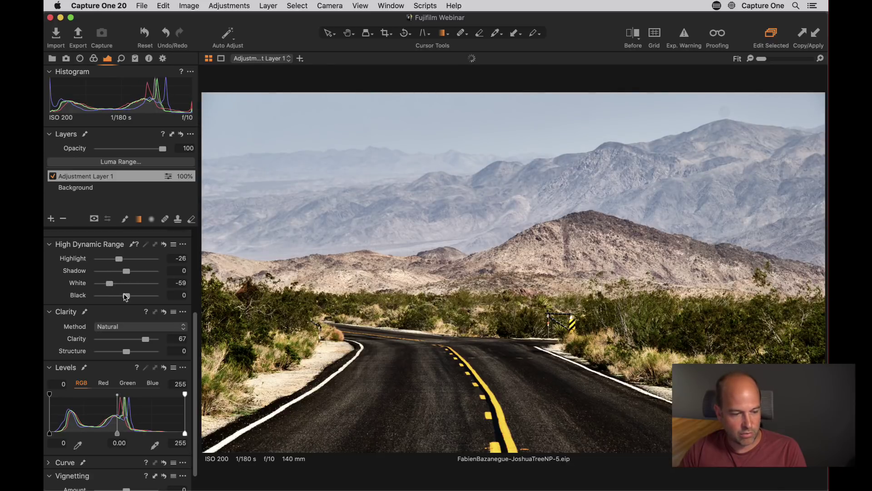
scroll(123, 283, "up", 5)
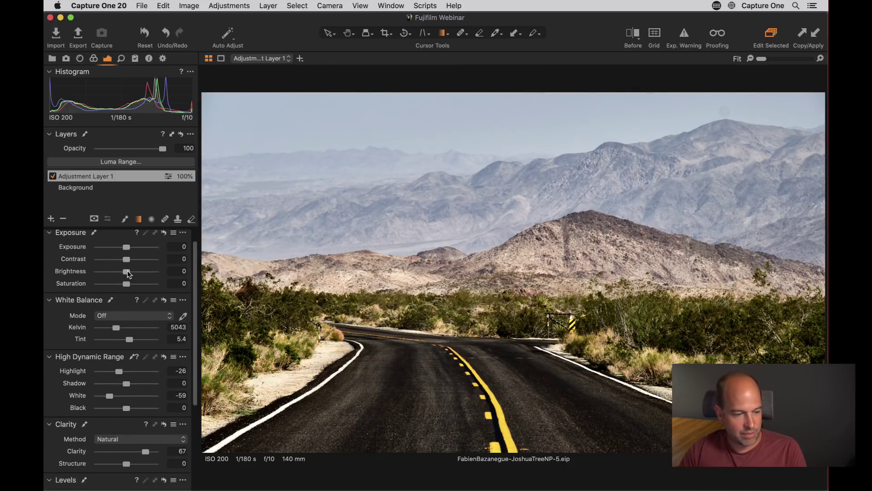
left_click_drag(124, 271, 119, 271)
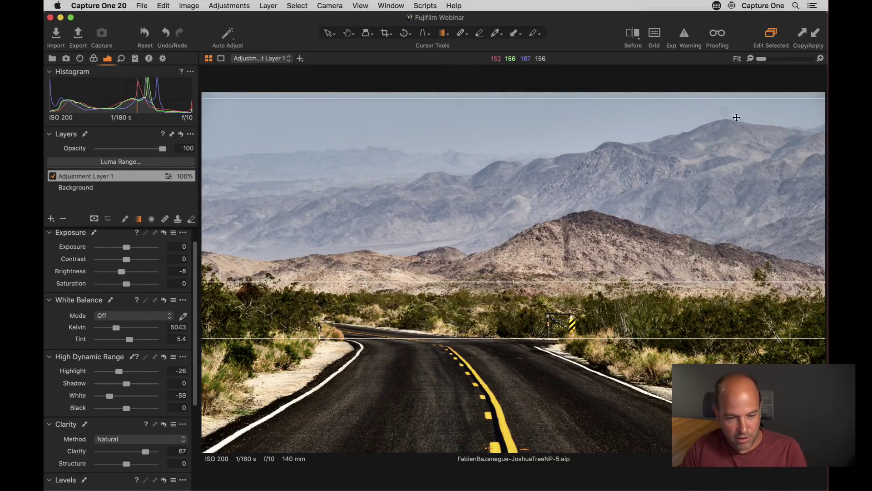
Heal the dust spot above the highest peak with a size 120, hardness 32 brush, sampling the clear sky beside it.
left_click(349, 32)
left_click(731, 121)
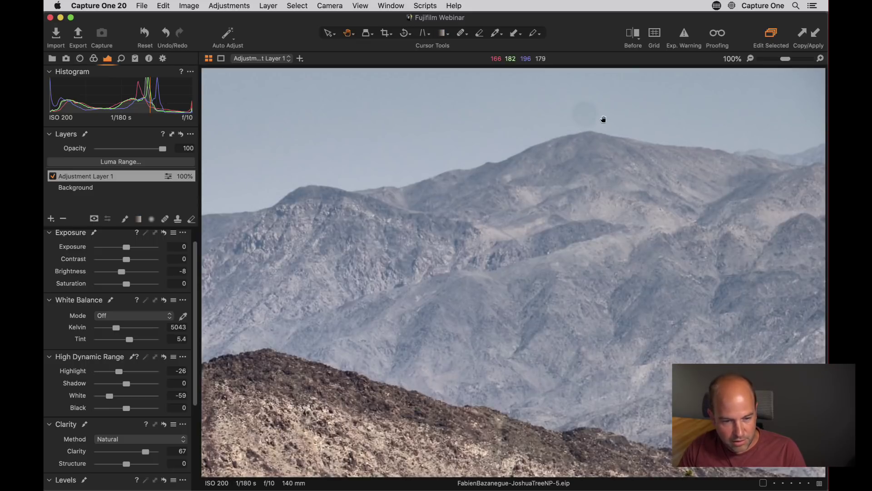
left_click(165, 220)
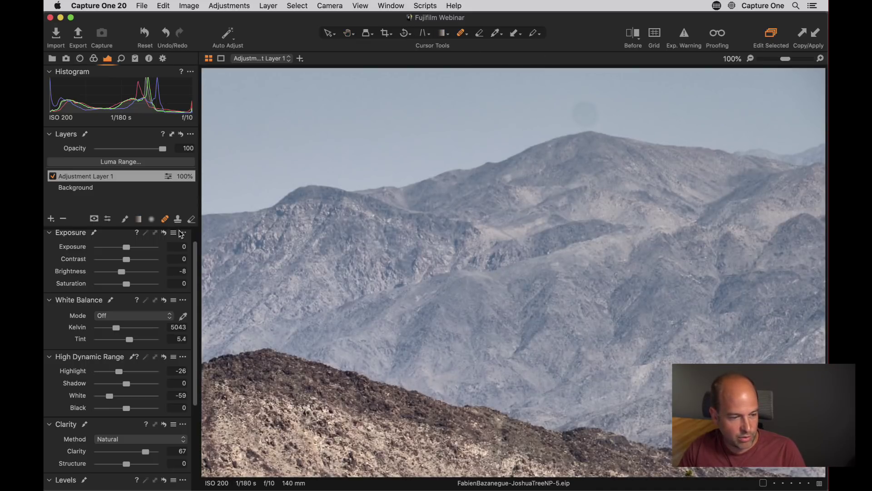
right_click(586, 109)
left_click_drag(550, 109, 556, 108)
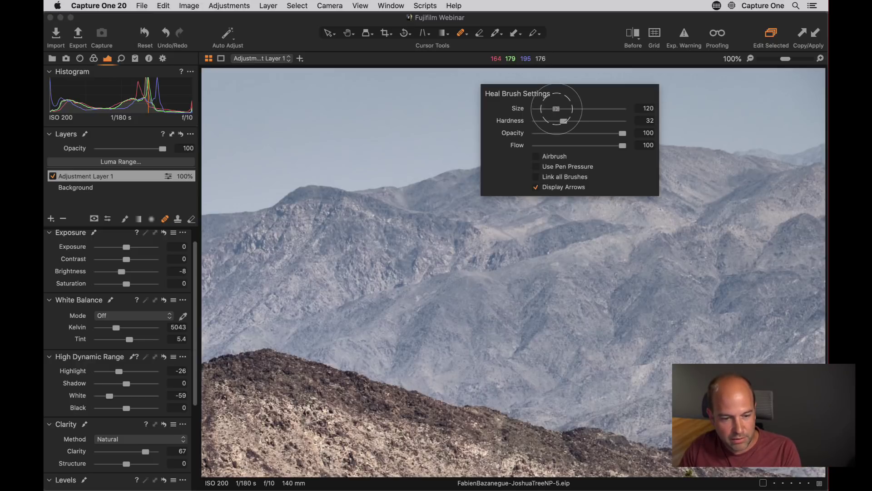
left_click(582, 108)
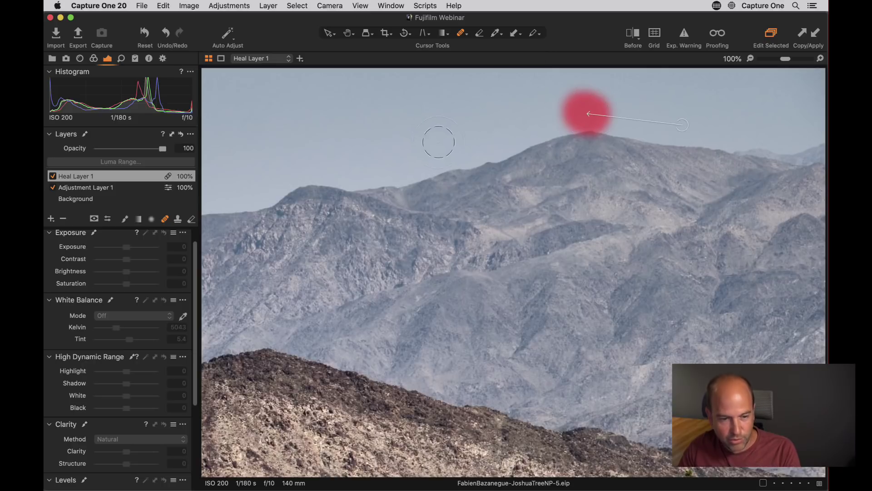
left_click_drag(681, 122, 682, 101)
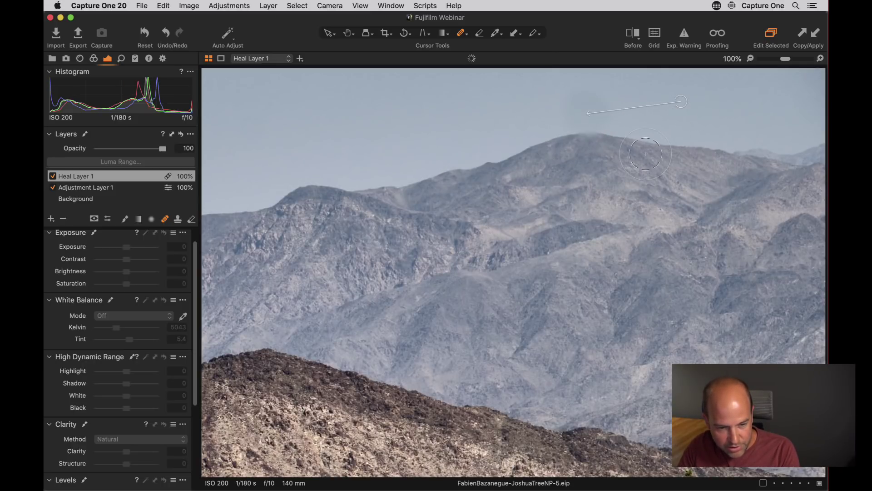
Erase the heal mask where it overlaps the mountain peak, using an eraser of size 60 and hardness 60.
key("e")
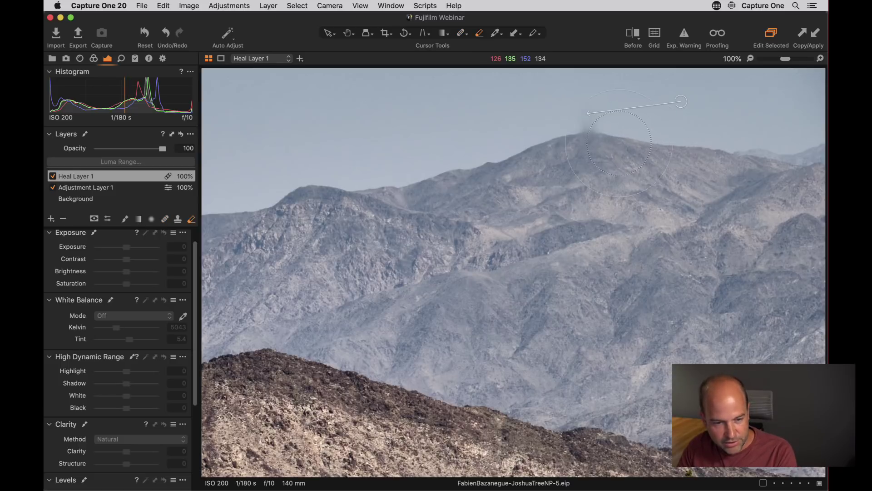
right_click(523, 166)
left_click_drag(516, 166, 549, 177)
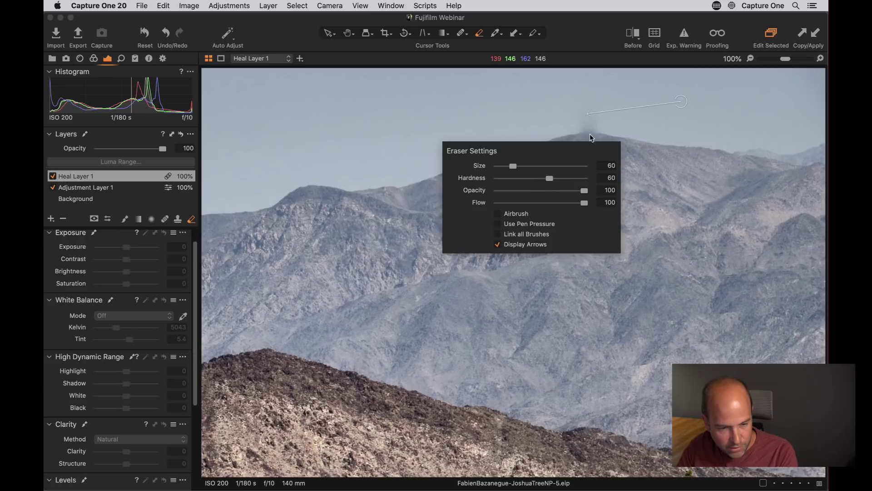
left_click(591, 137)
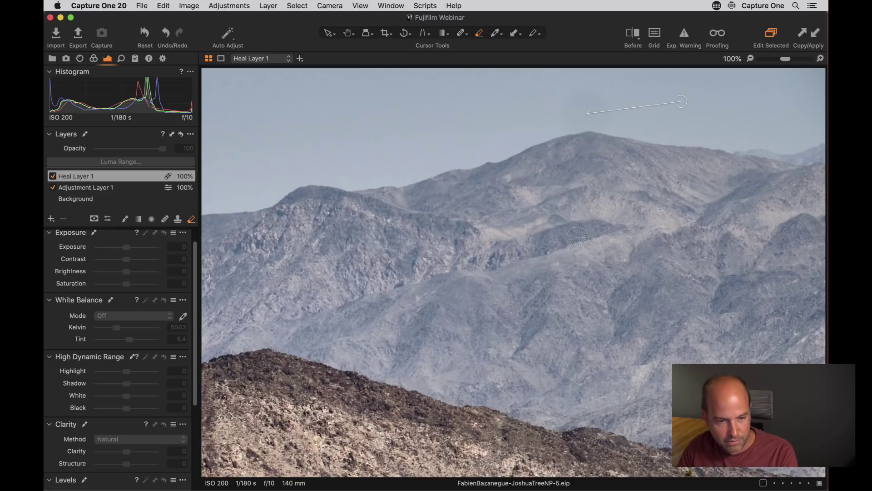
Compare the whole road image with Adjustment Layer 1 and Heal Layer 1 each switched off and back on.
key("h")
key("super+0")
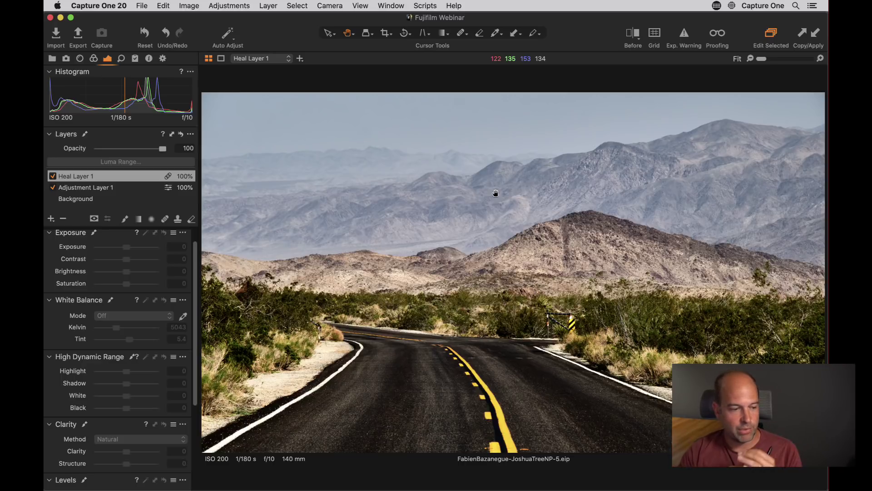
left_click(52, 189)
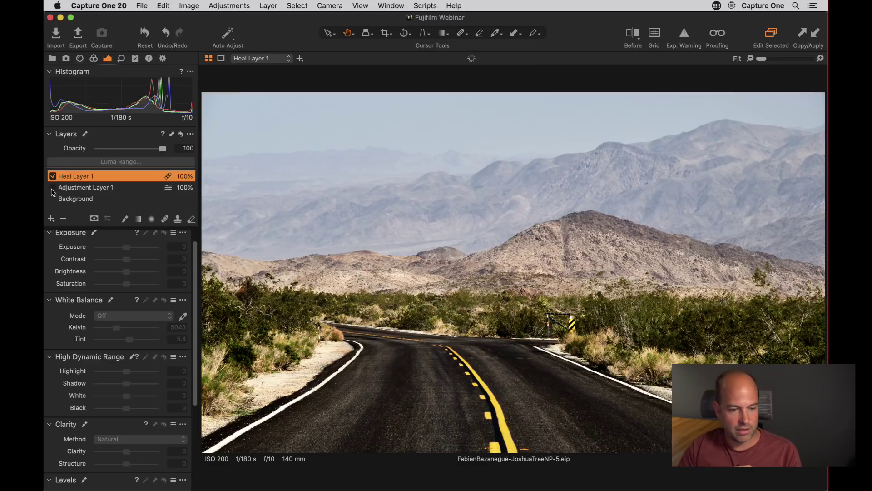
left_click(52, 187)
left_click(52, 187)
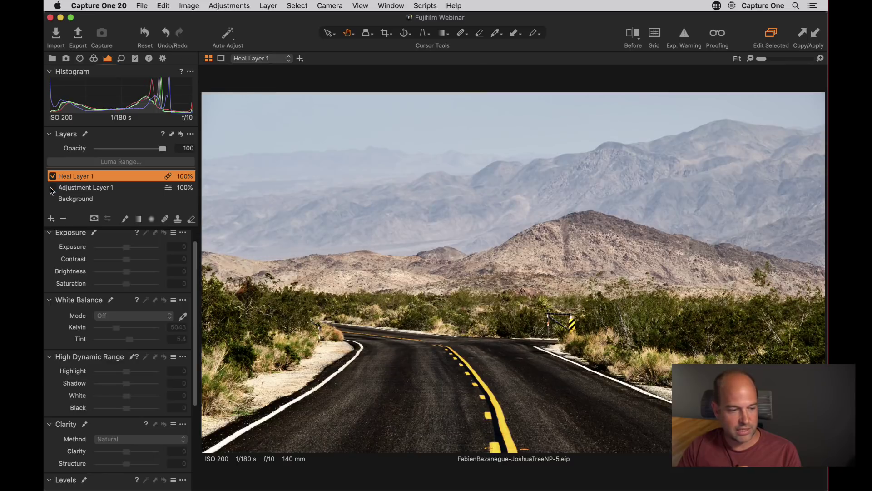
left_click(50, 186)
left_click(53, 176)
left_click(53, 177)
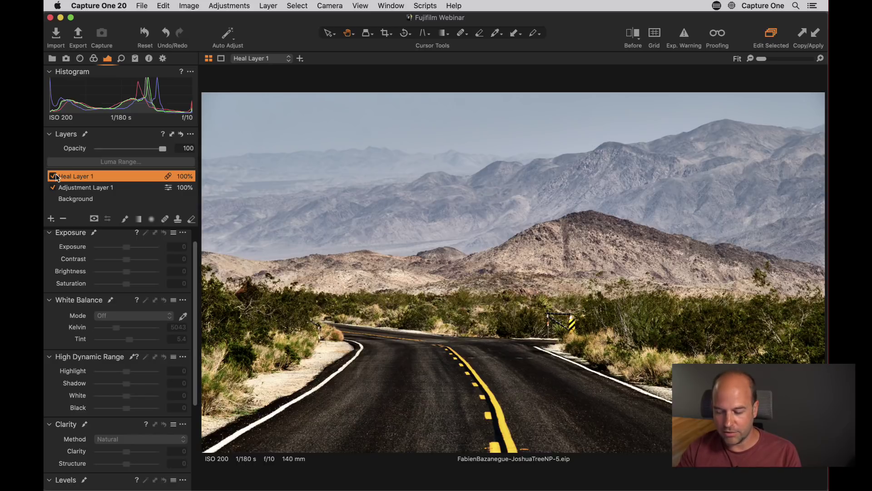
Compare the road image before and after its edits in a split view, moving the divider across the main hill.
key("y")
left_click_drag(506, 274, 539, 285)
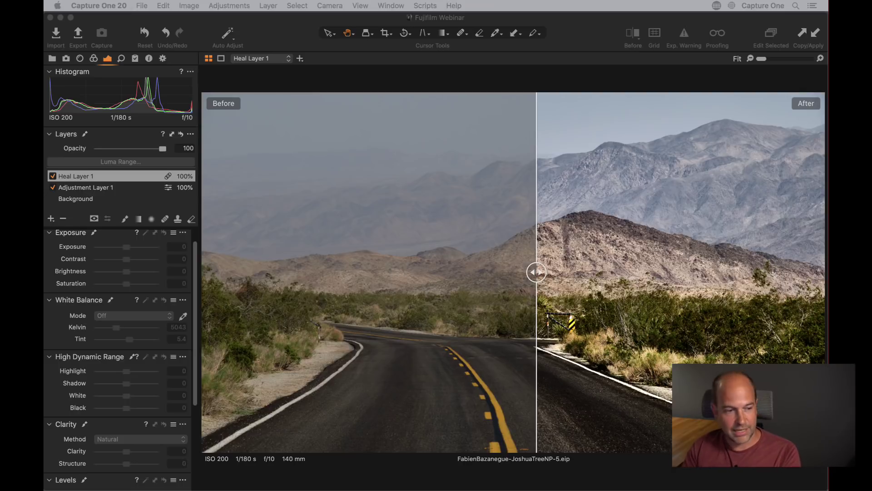
left_click(291, 46)
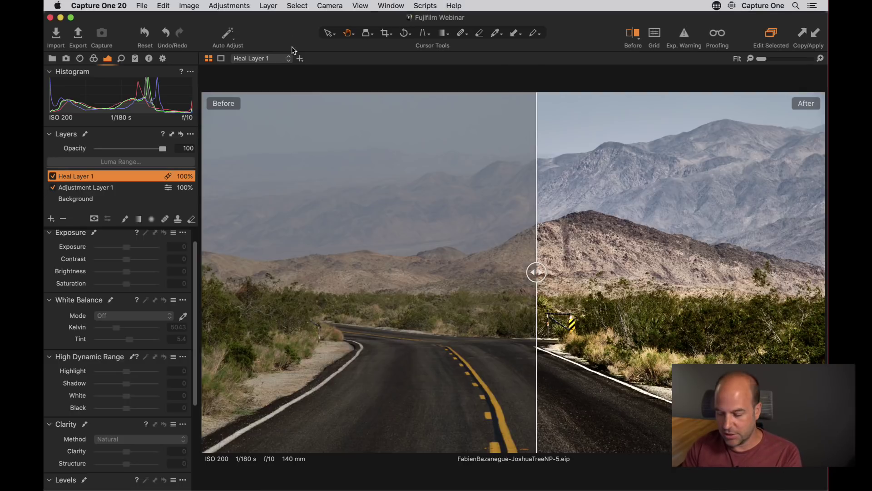
Show the image browser, select the four photos JoshuaTreeNP-1 to JoshuaTreeNP-4 together, and turn off the before/after comparison.
key("super+b")
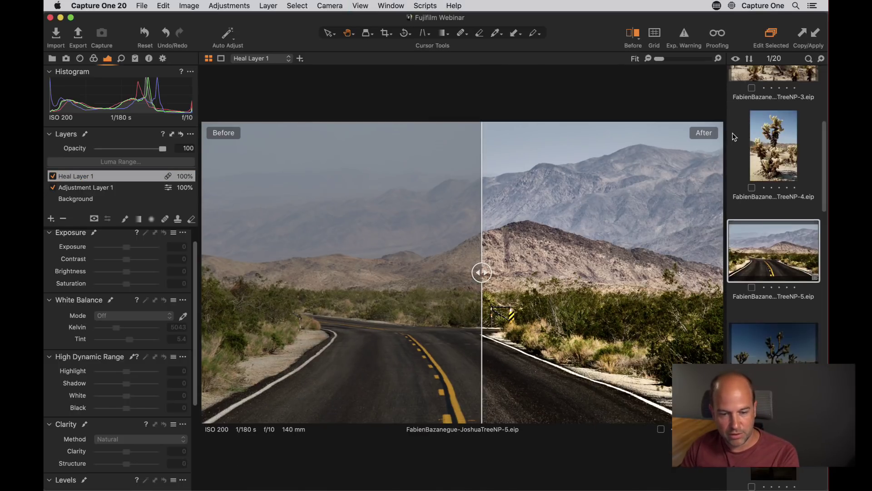
scroll(776, 244, "up", 5)
left_click(787, 121)
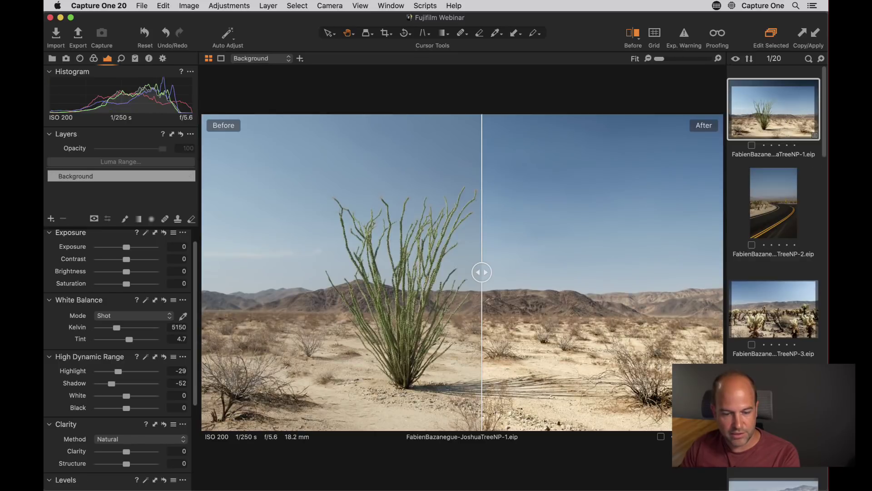
key("shift+Down")
key("shift+Down")
key("shift+Down")
left_click(632, 34)
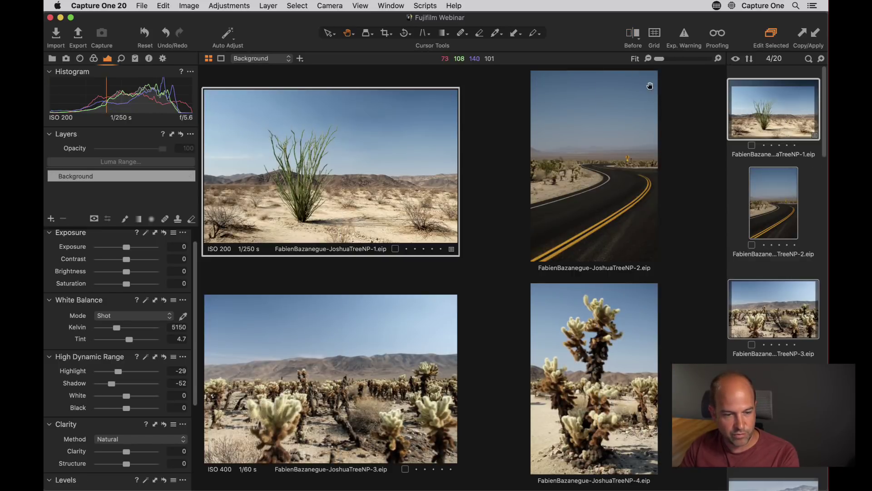
Set the JoshuaTreeNP-1 photo's curve to Fujifilm ACROS +G FILTER and apply only the film curve to the other three selected photos.
left_click(93, 59)
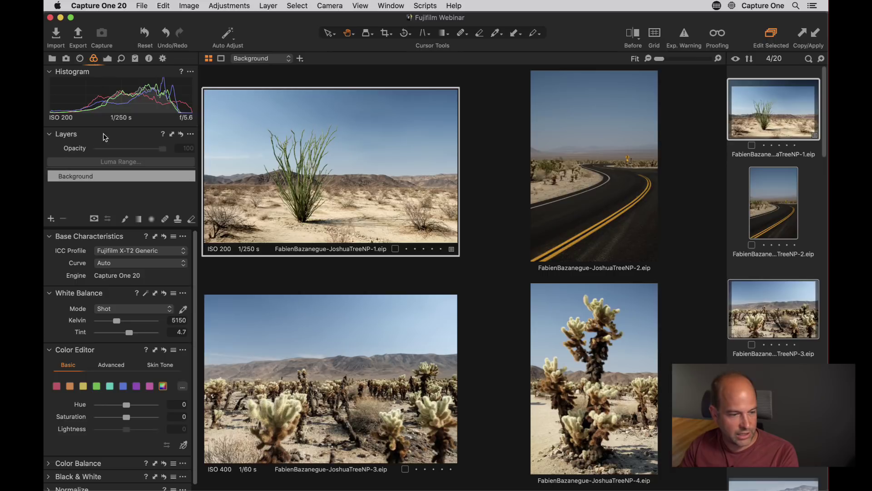
left_click(146, 253)
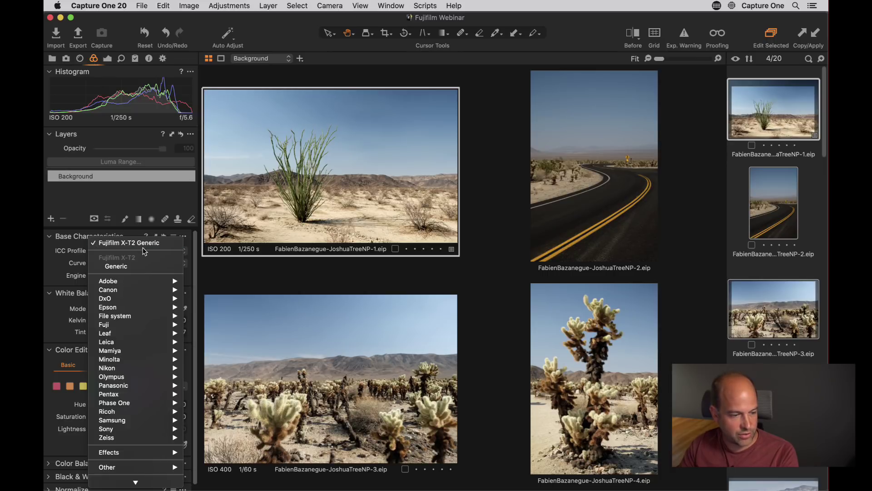
left_click(72, 251)
left_click(137, 263)
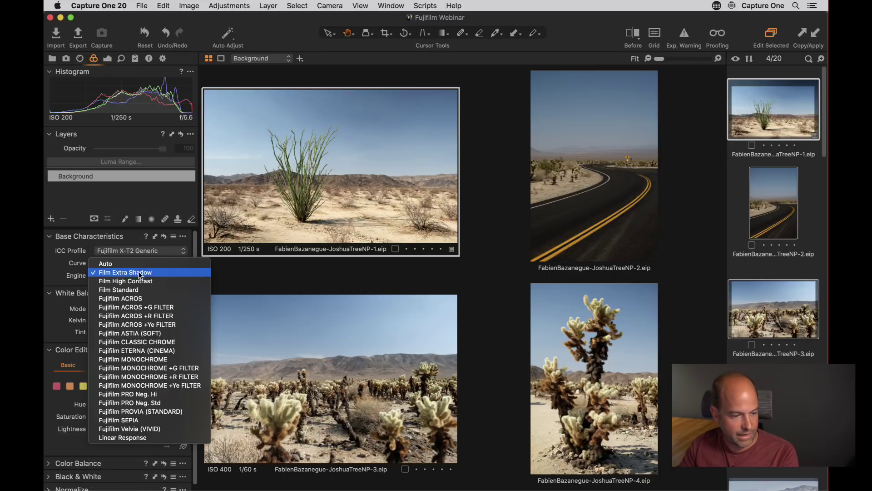
left_click(162, 307)
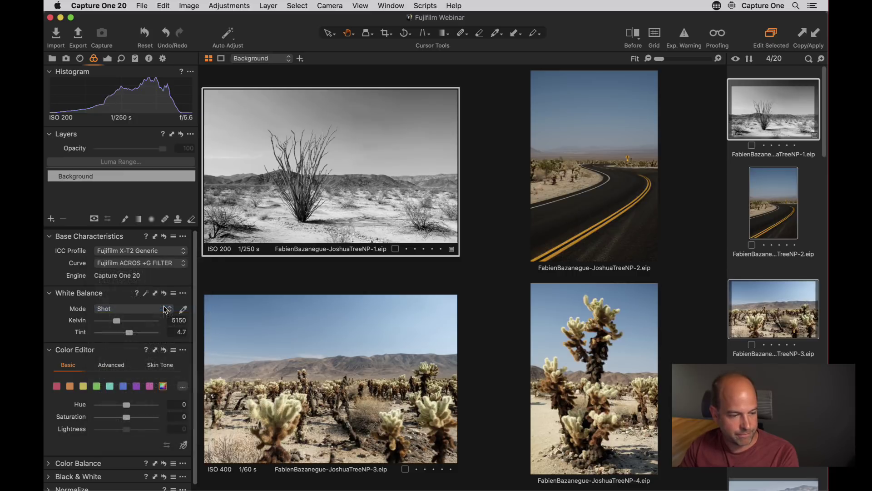
left_click(154, 236)
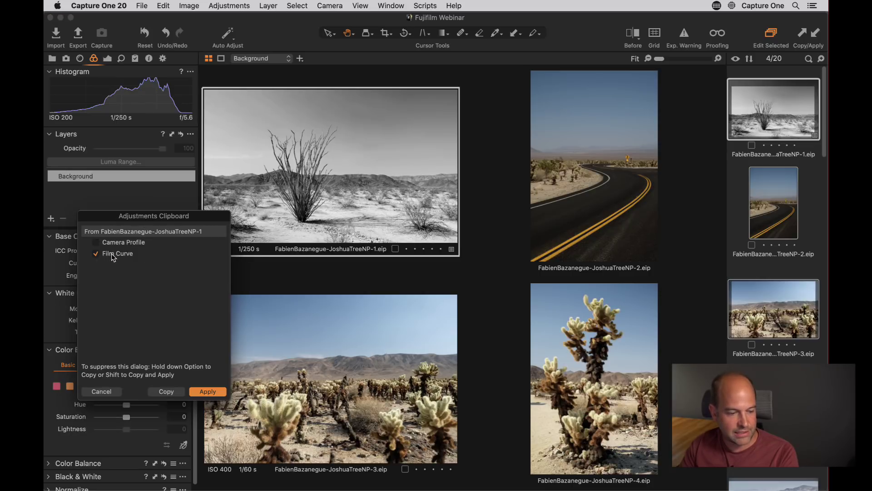
left_click(208, 391)
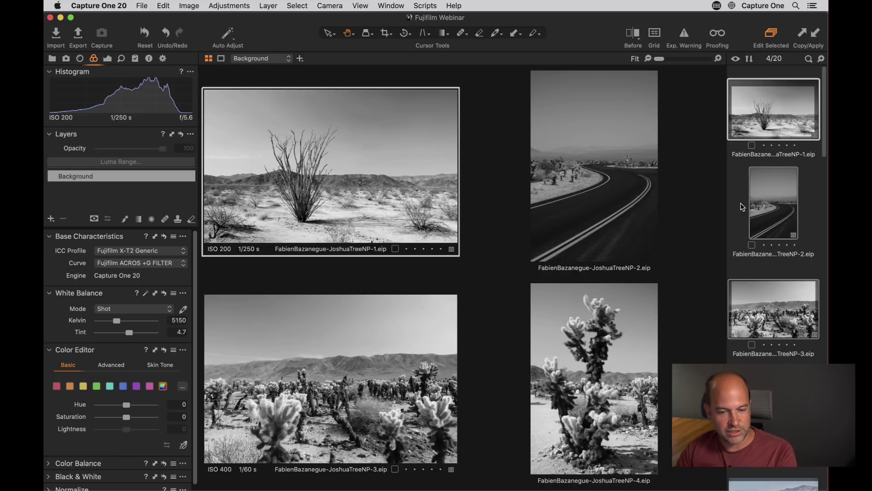
Rotate the desert road photo JoshuaTreeNP-5 to an angle of -0.66 and return to the Pan tool.
scroll(750, 205, "down", 5)
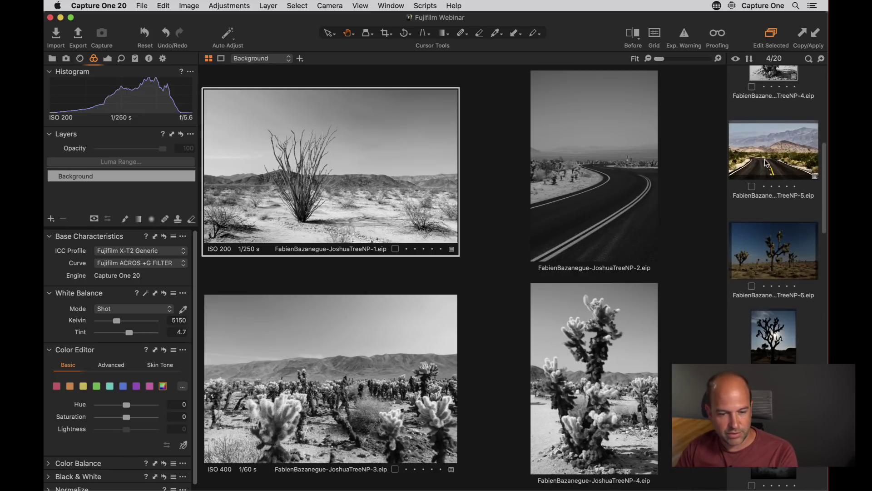
left_click(769, 175)
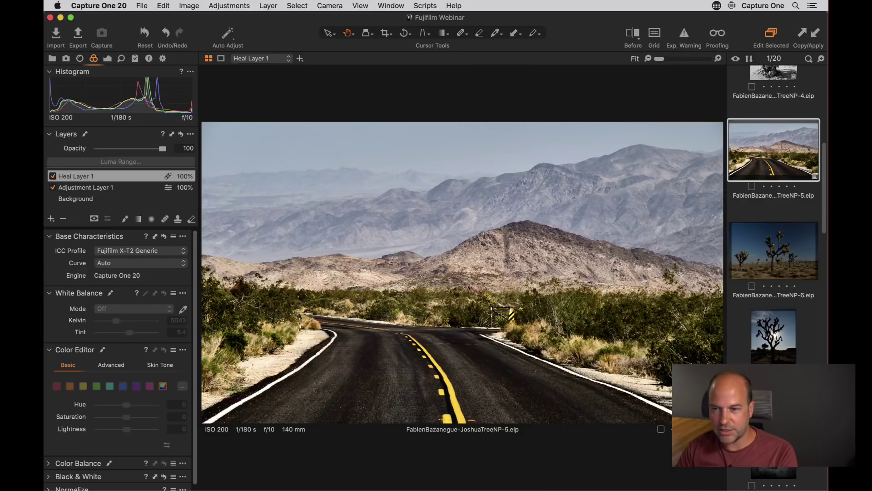
left_click(405, 33)
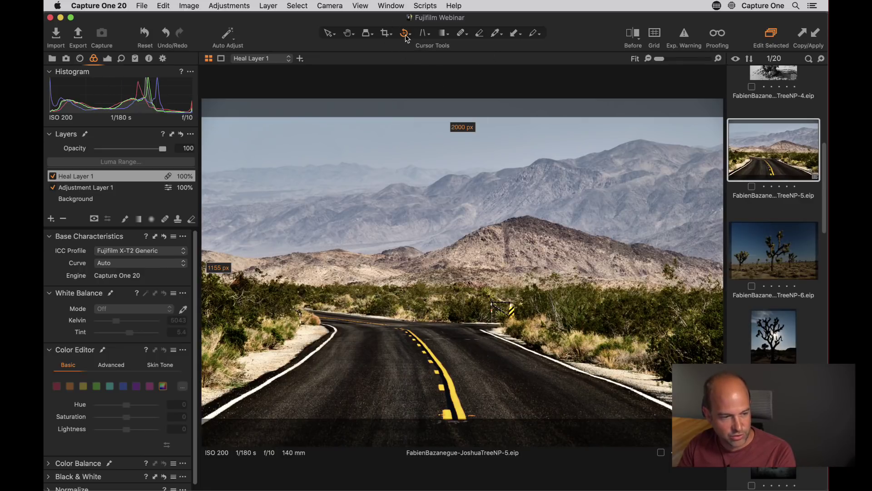
left_click(81, 59)
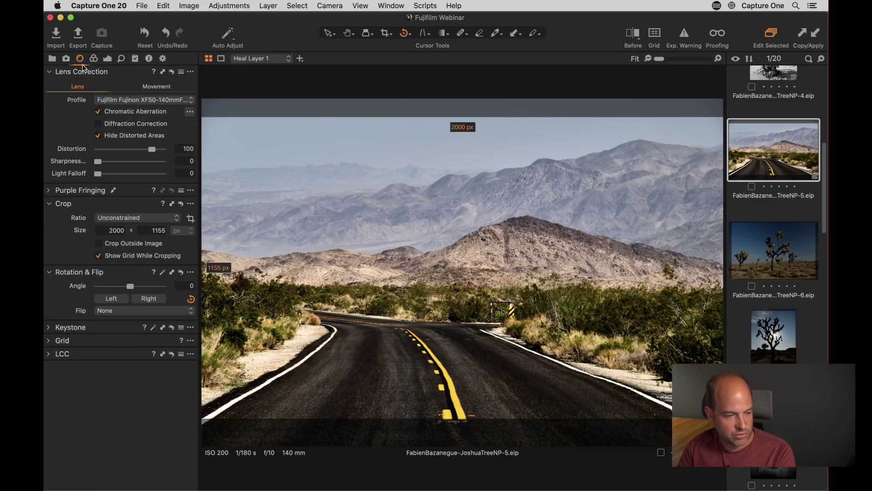
left_click(186, 285)
left_click_drag(131, 286, 132, 286)
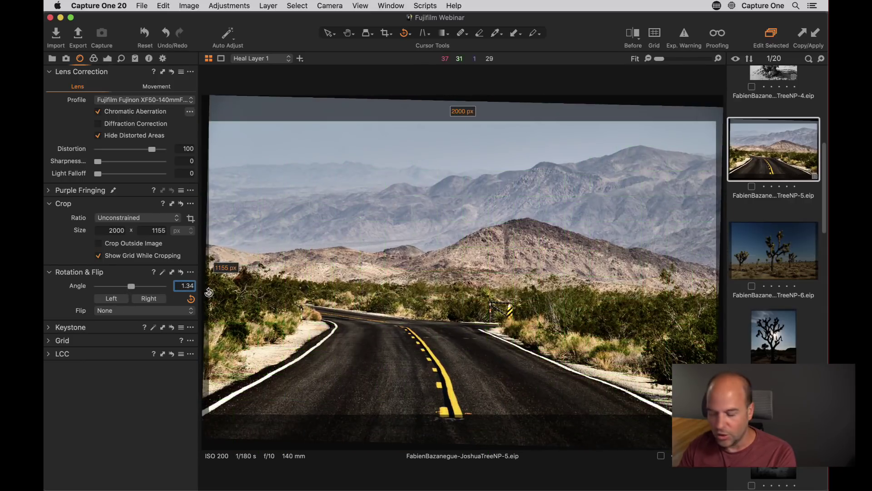
left_click_drag(209, 291, 209, 292)
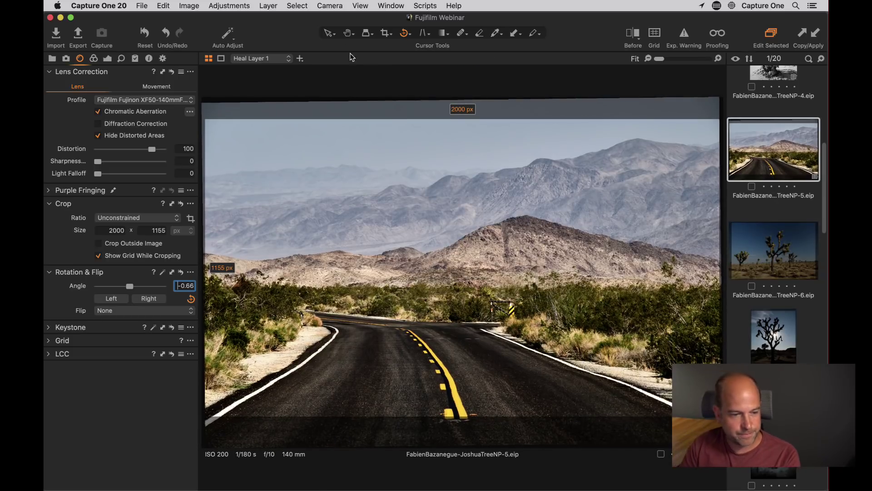
left_click(348, 32)
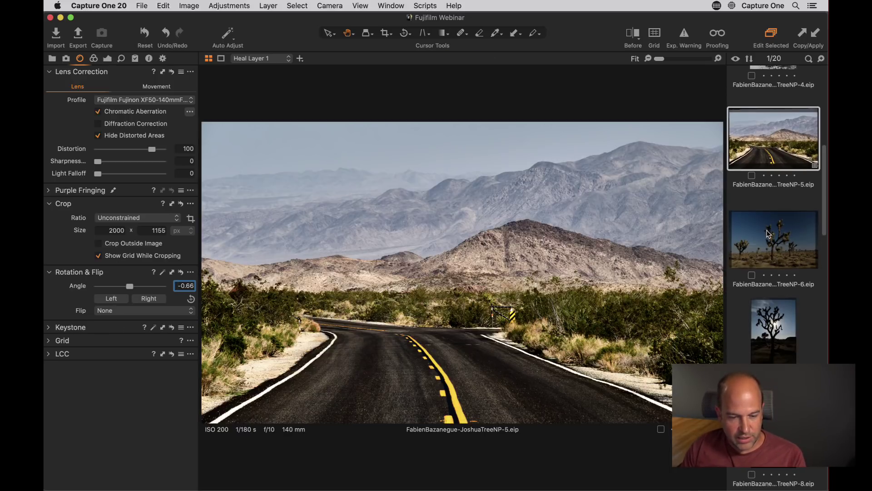
Open the Menton-7396 photo of the yellow building and stairway, and hide the image browser.
scroll(776, 250, "up", 4)
scroll(776, 235, "down", 10)
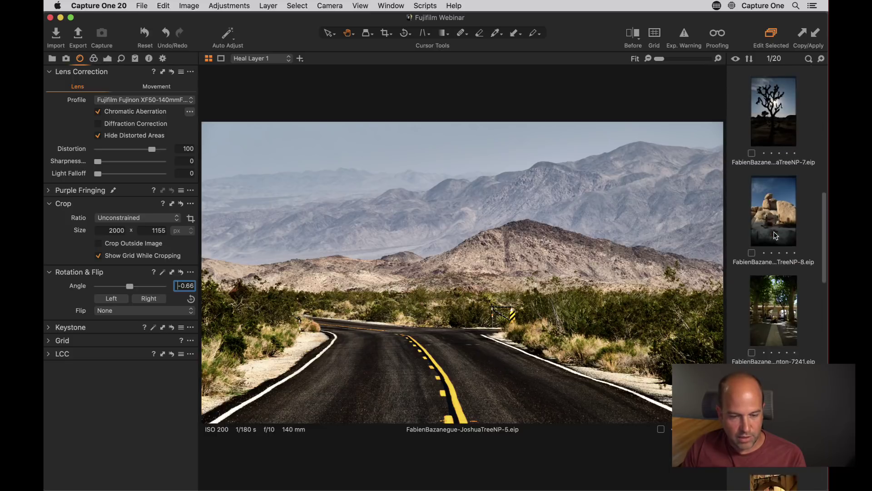
scroll(789, 313, "down", 3)
left_click(792, 244)
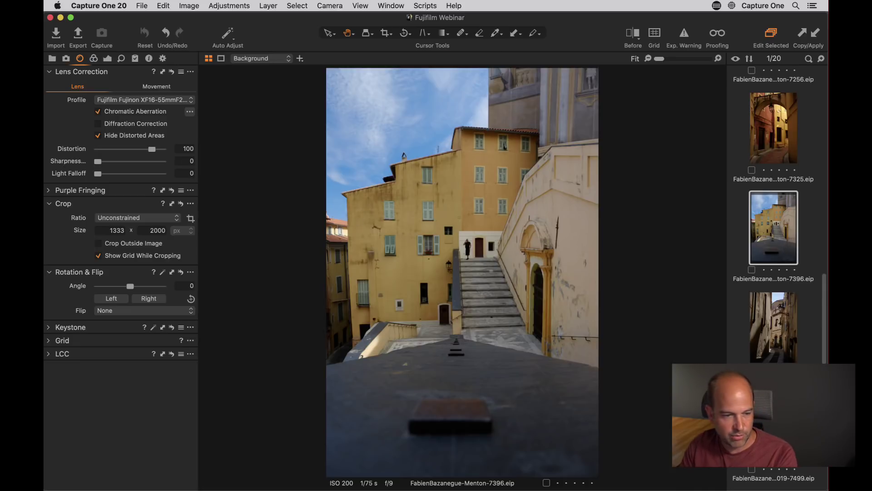
key("super+shift+b")
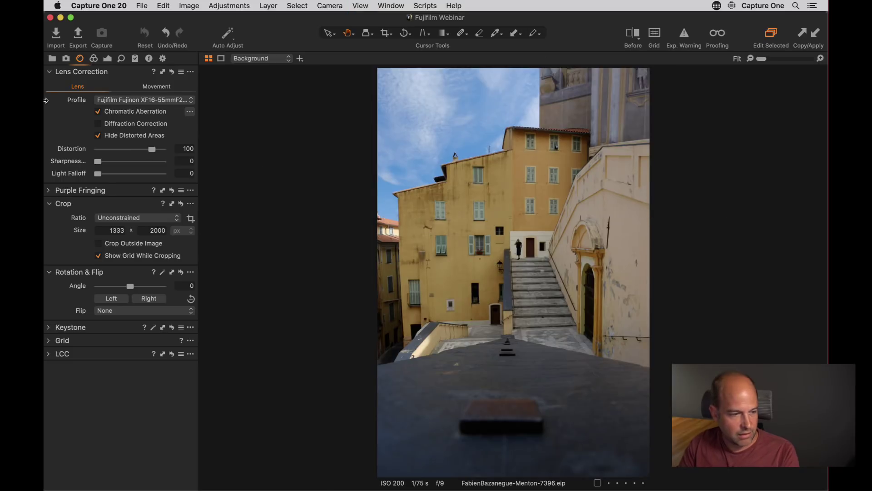
Set the Menton photo's Exposure to 0.55, Shadow to 31, Contrast to 14 and Clarity to 30.
left_click(105, 60)
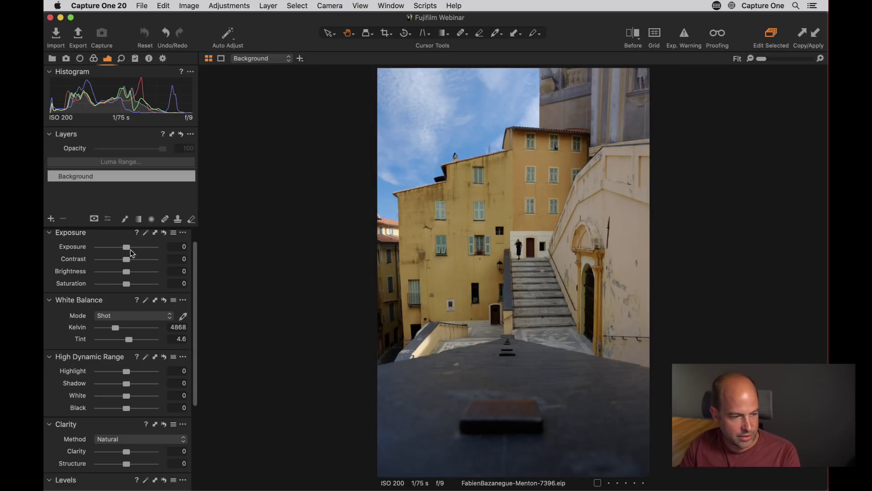
scroll(120, 260, "up", 1)
left_click_drag(129, 268, 133, 268)
left_click_drag(130, 401, 136, 401)
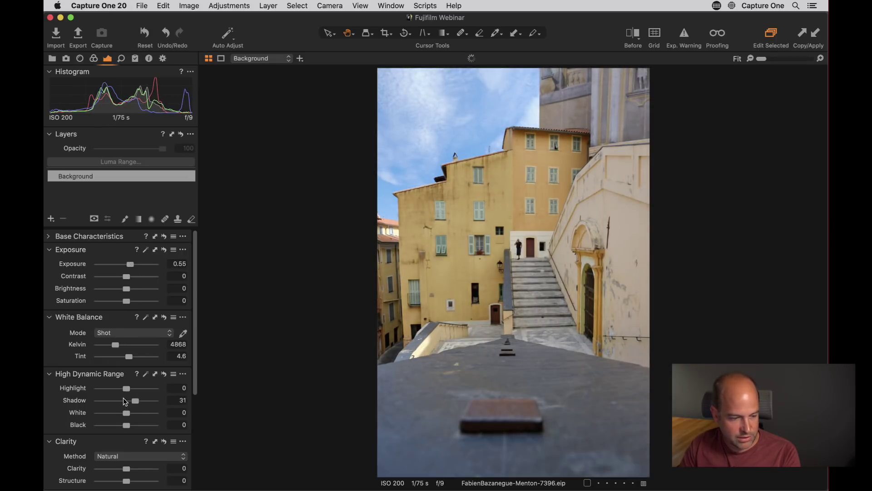
left_click_drag(132, 276, 135, 276)
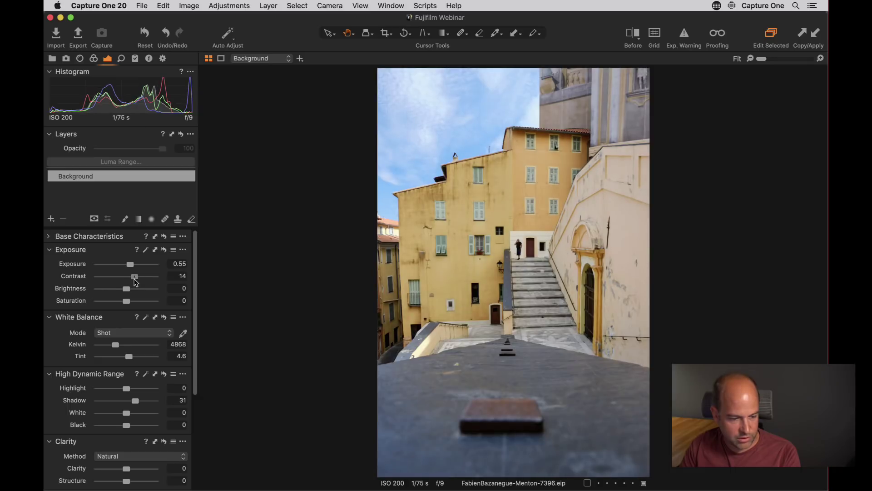
left_click_drag(126, 468, 135, 468)
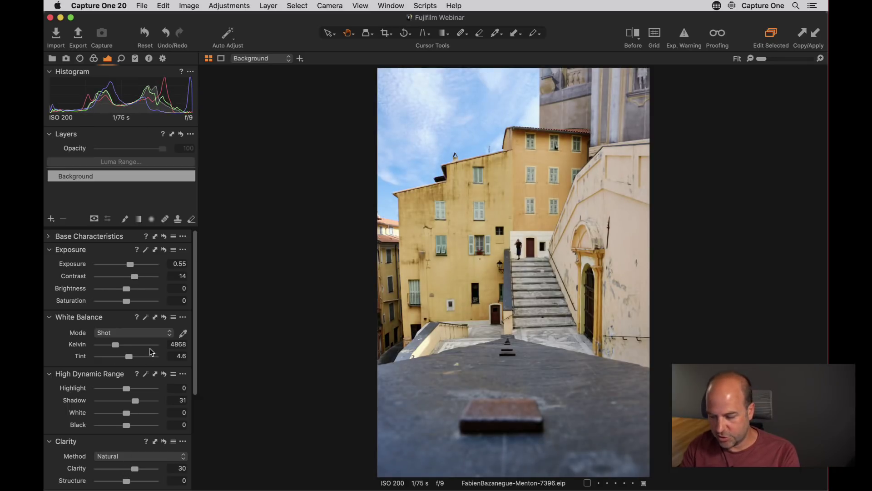
Pick the sky's blue in the basic Color Editor and set its Saturation to 13.3 and Lightness to -35.3.
key("super+equal")
key("super+equal")
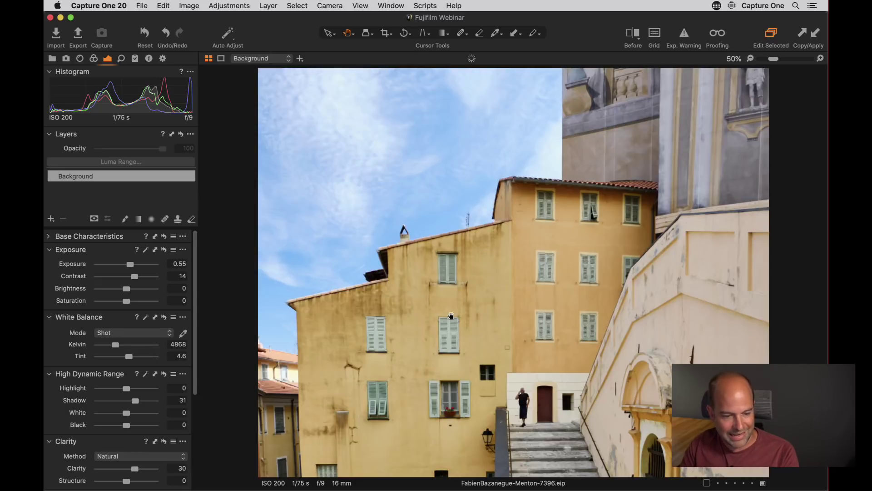
left_click_drag(451, 316, 440, 285)
left_click(93, 58)
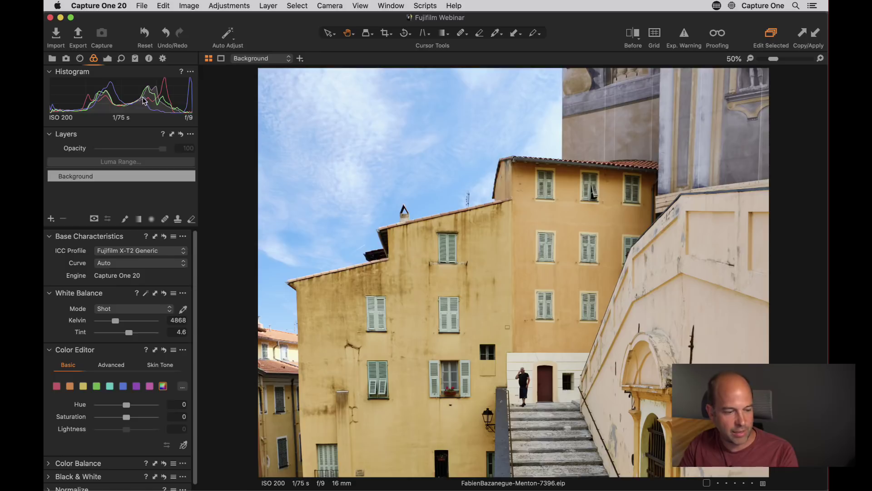
scroll(157, 355, "down", 1)
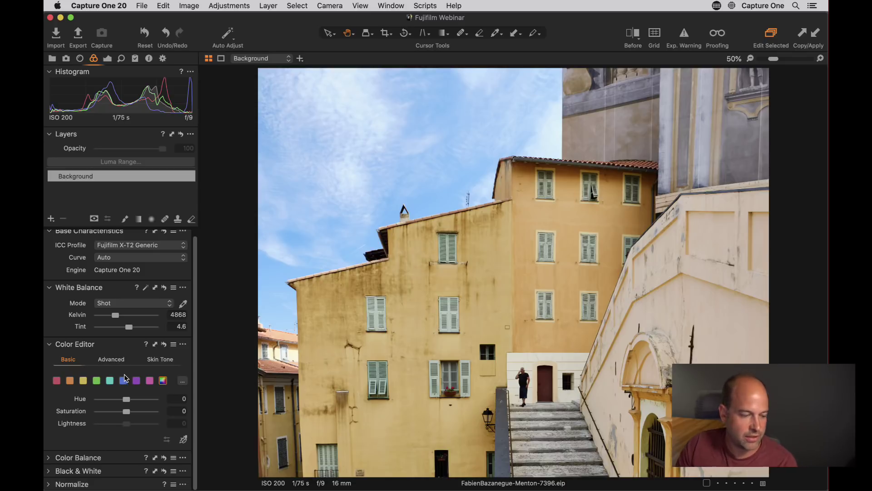
left_click(182, 440)
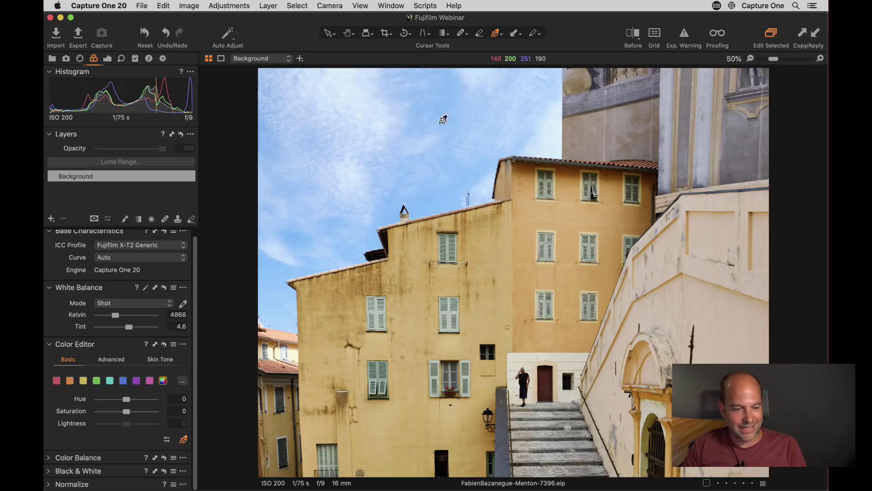
left_click(442, 122)
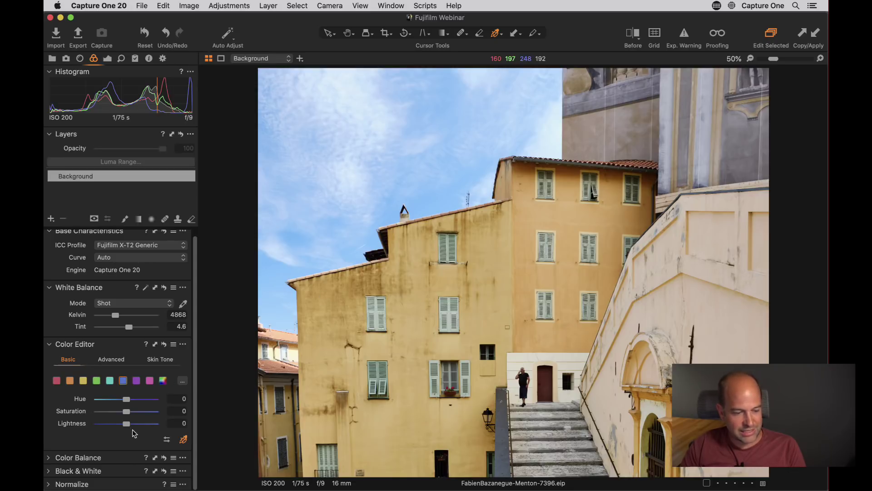
mouse_move(128, 426)
left_mouse_down()
mouse_move(112, 421)
mouse_move(145, 411)
mouse_move(131, 411)
left_mouse_up()
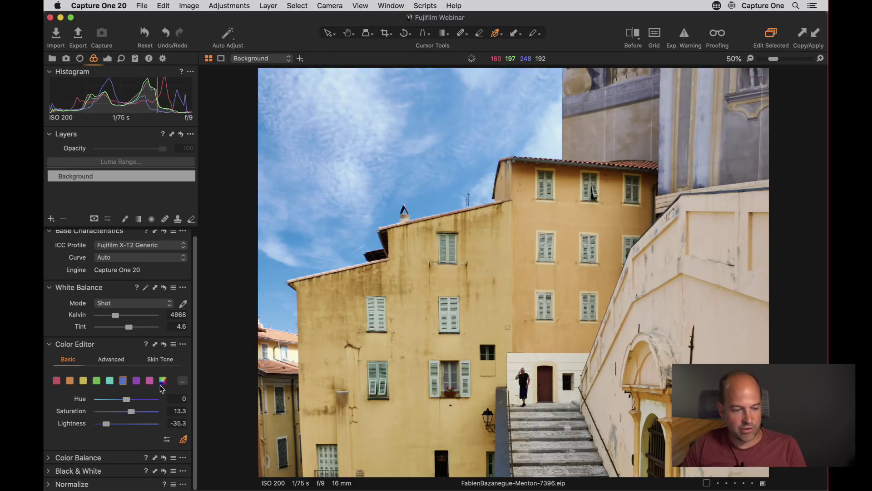
Try Saturation 18.1 and Lightness -17.6 on the facade's yellow in the basic Color Editor, and reset the Color Editor.
left_click(505, 266)
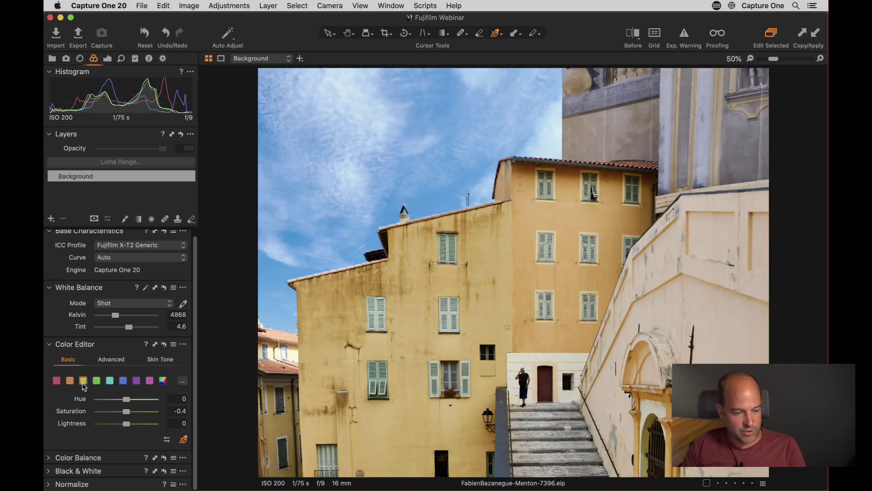
left_click_drag(129, 424, 117, 427)
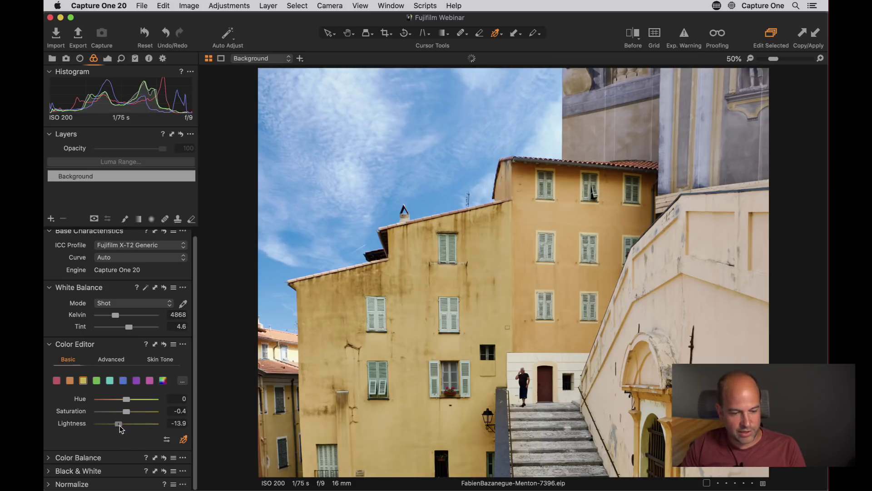
left_click_drag(129, 411, 132, 411)
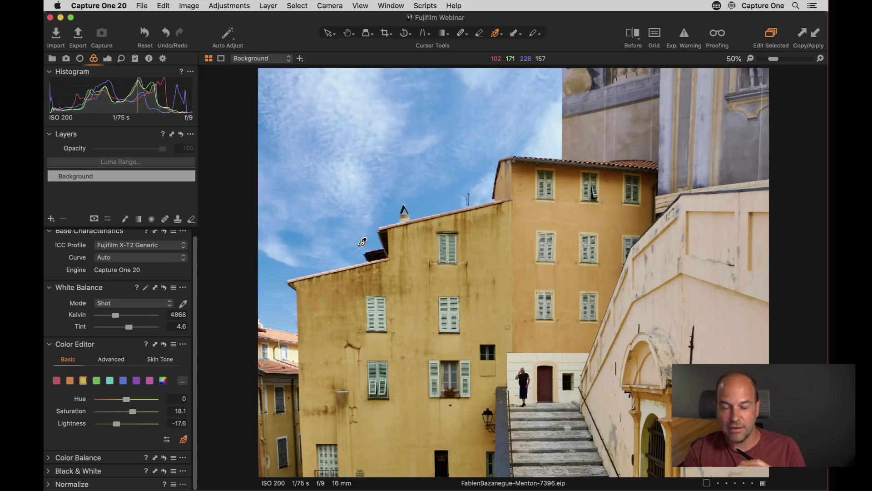
left_click(164, 344)
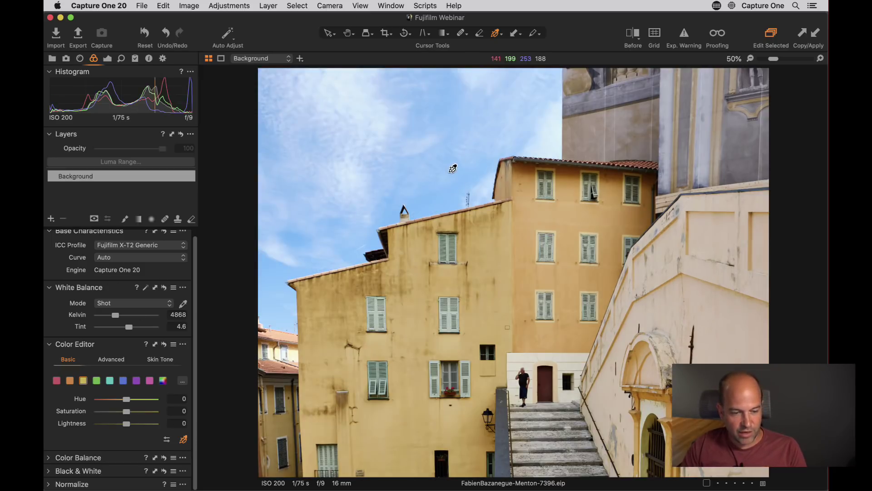
Try changing the sky's Saturation and Hue directly on the photo with the Direct Color Editor, and reset the Color Editor.
left_click_drag(453, 169, 393, 169)
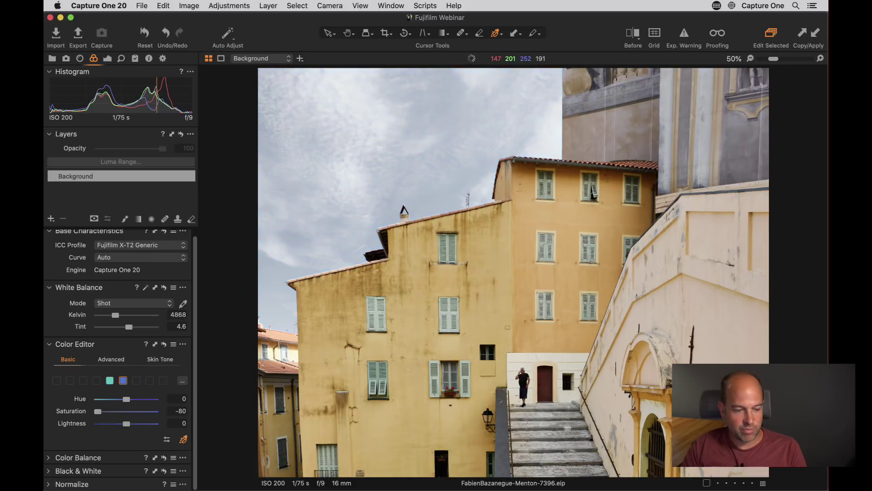
left_click_drag(593, 193, 593, 194)
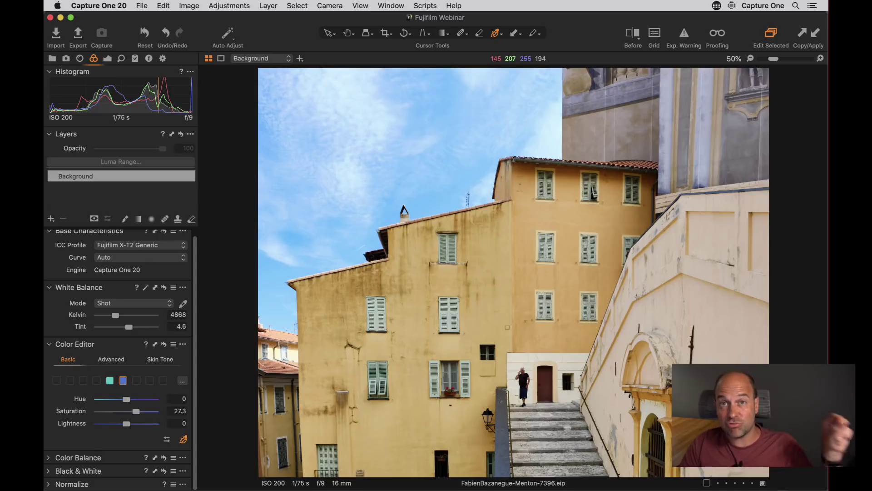
left_click_drag(593, 193, 593, 193)
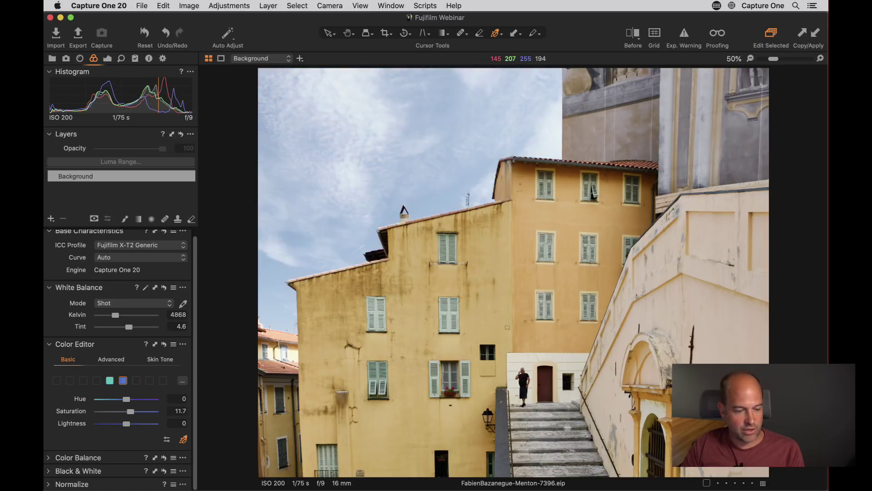
left_click_drag(593, 193, 593, 193)
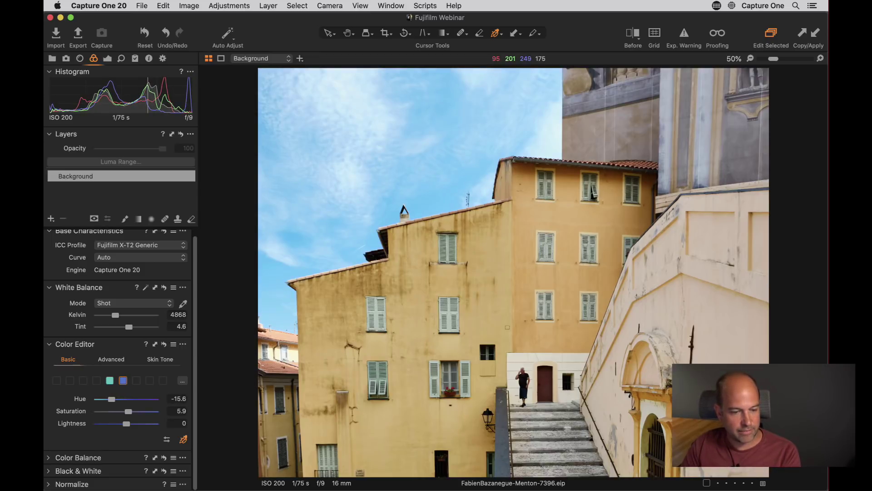
left_click(164, 344)
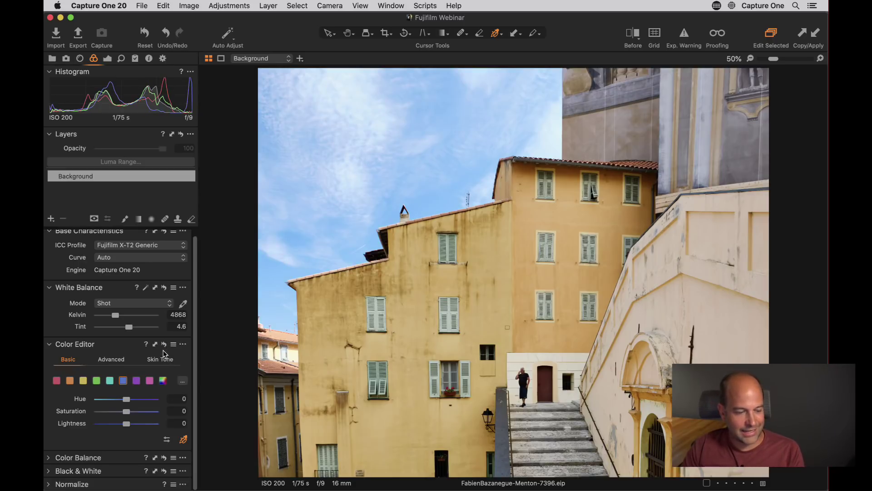
Assign Lightness to horizontal movement in the Direct Color Editor settings.
mouse_move(168, 440)
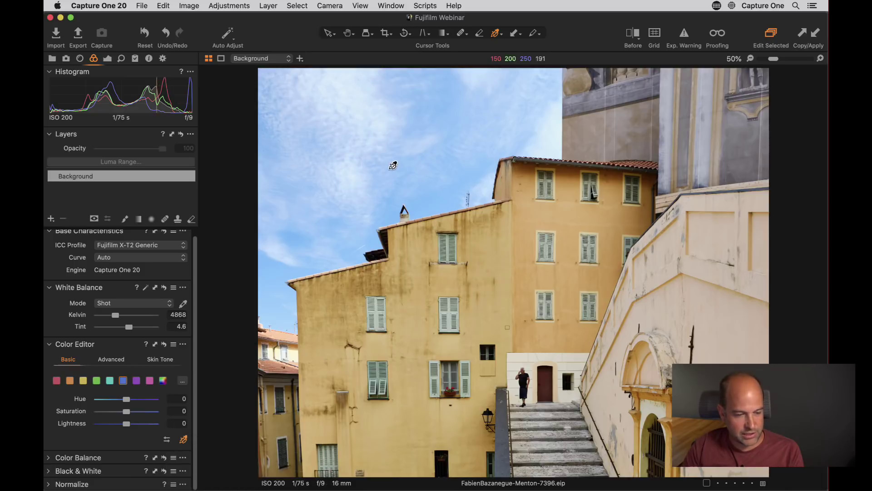
right_click(429, 163)
left_click(412, 160)
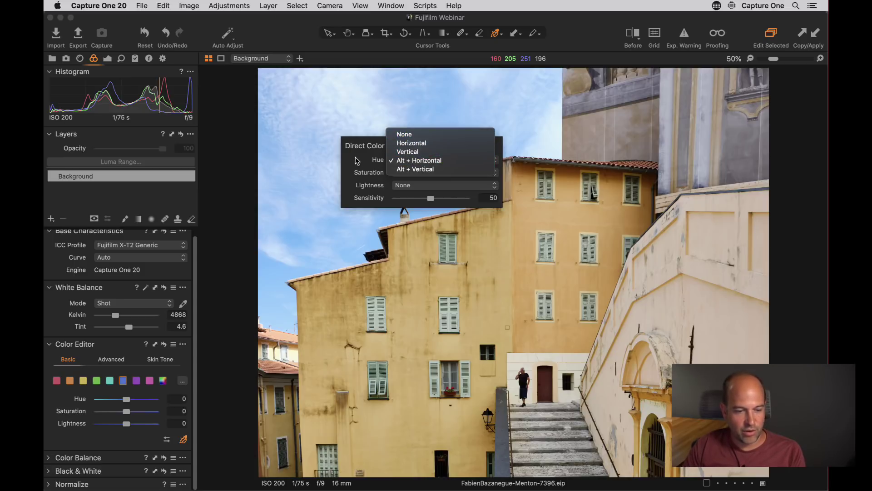
left_click(384, 166)
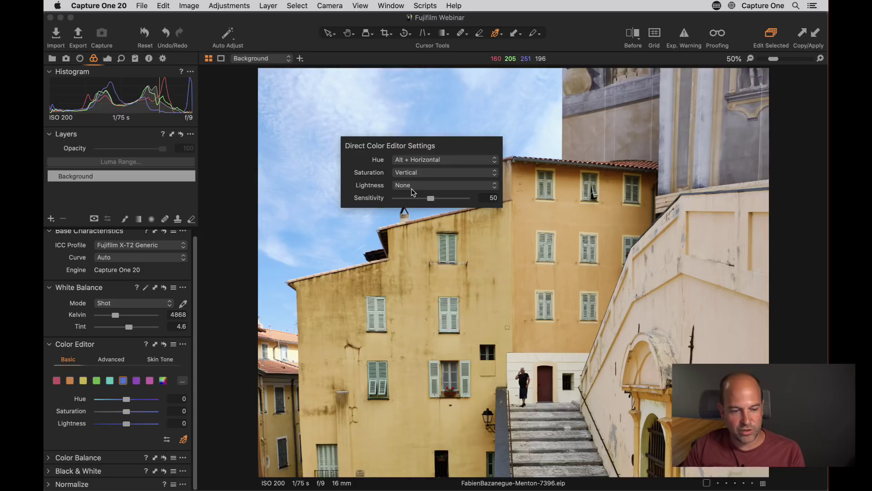
left_click(416, 185)
left_click(381, 266)
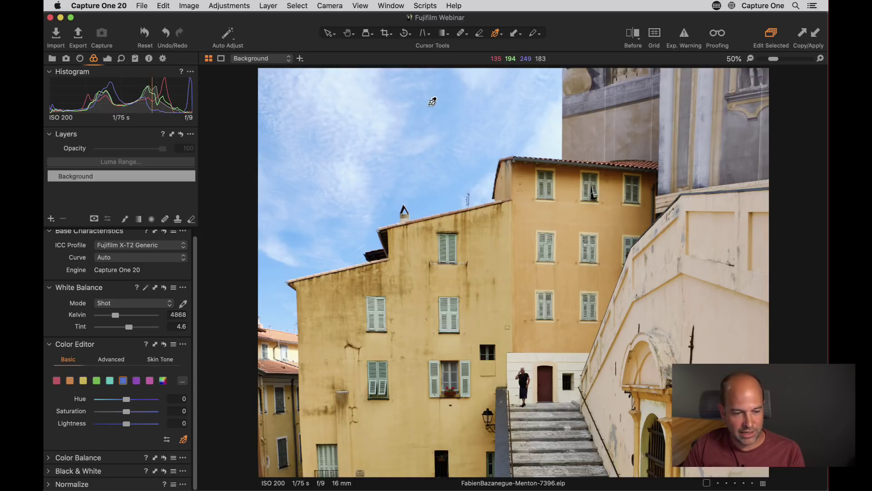
Try darkening the sky to Lightness -37.5 and the yellow facade to -11.8 directly on the photo, and reset the Color Editor.
left_click_drag(428, 101, 402, 103)
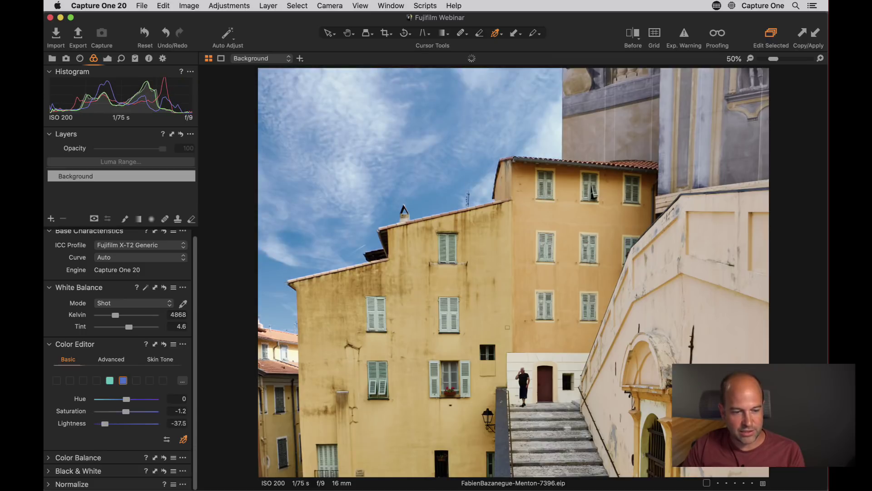
mouse_move(502, 256)
left_mouse_down()
mouse_move(477, 257)
mouse_move(500, 257)
left_mouse_up()
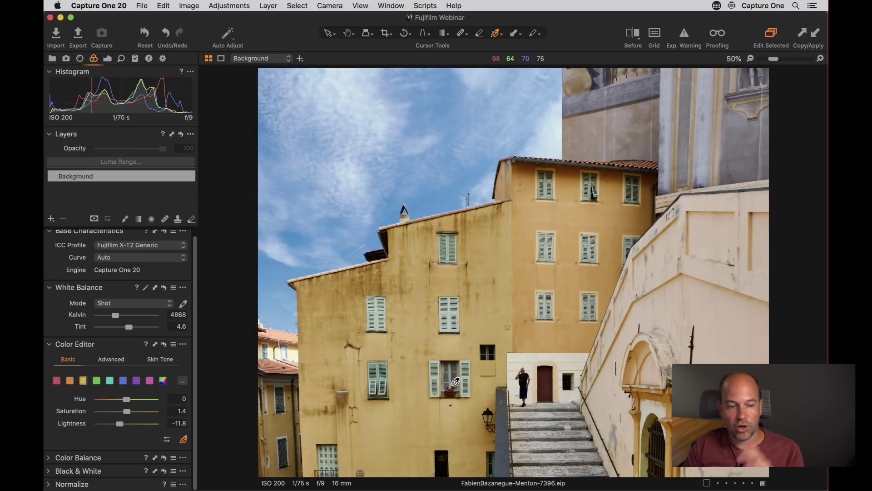
left_click(164, 344)
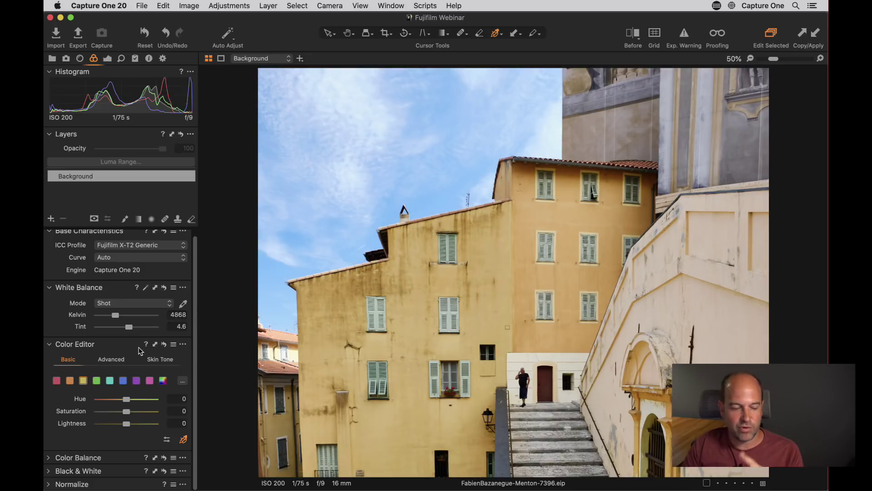
Pick the sky's blue in the advanced Color Editor, adjust its range on the color wheel, and return to the basic Color Editor.
left_click(111, 363)
left_click_drag(193, 312, 184, 376)
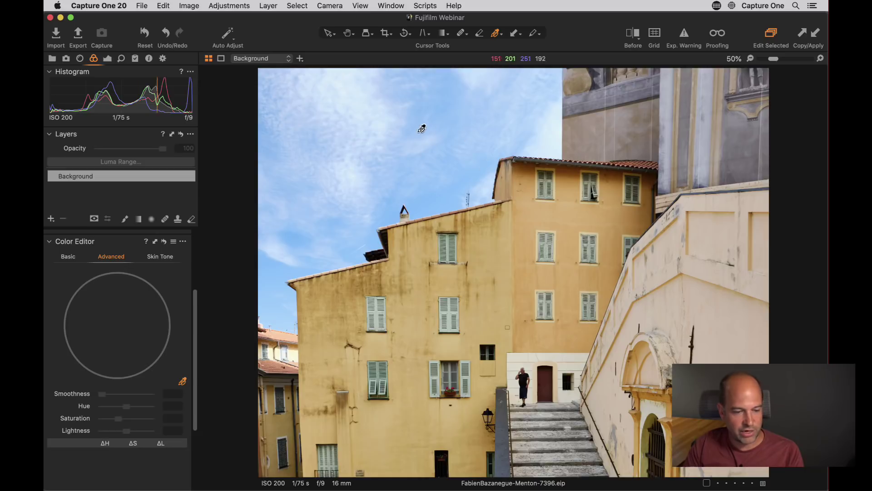
left_click(429, 109)
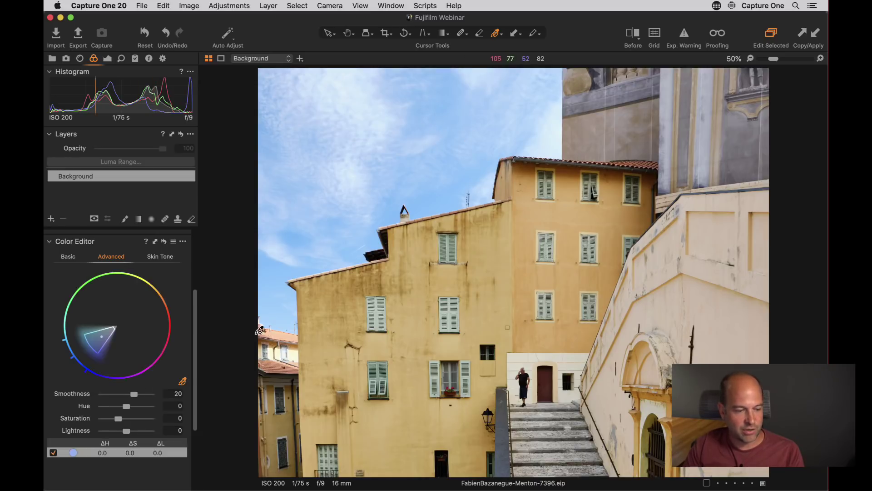
left_click_drag(91, 347, 61, 364)
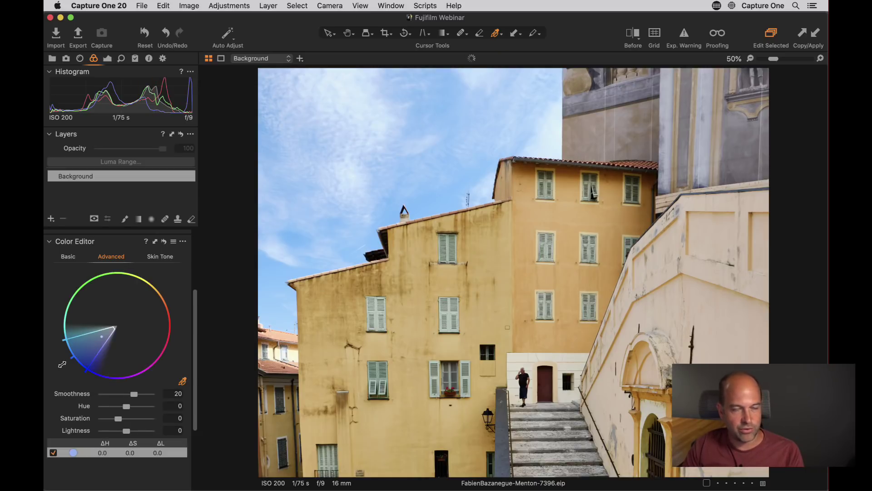
mouse_move(62, 364)
left_mouse_down()
mouse_move(171, 318)
mouse_move(73, 369)
left_mouse_up()
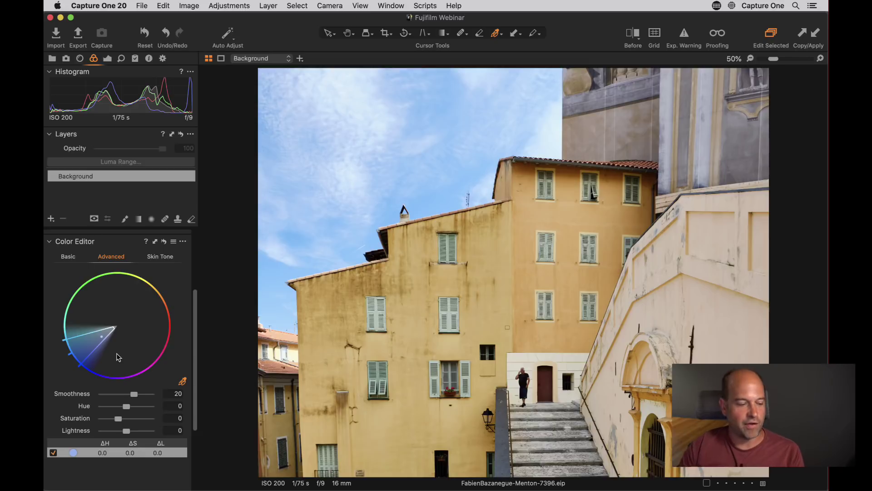
left_click(68, 256)
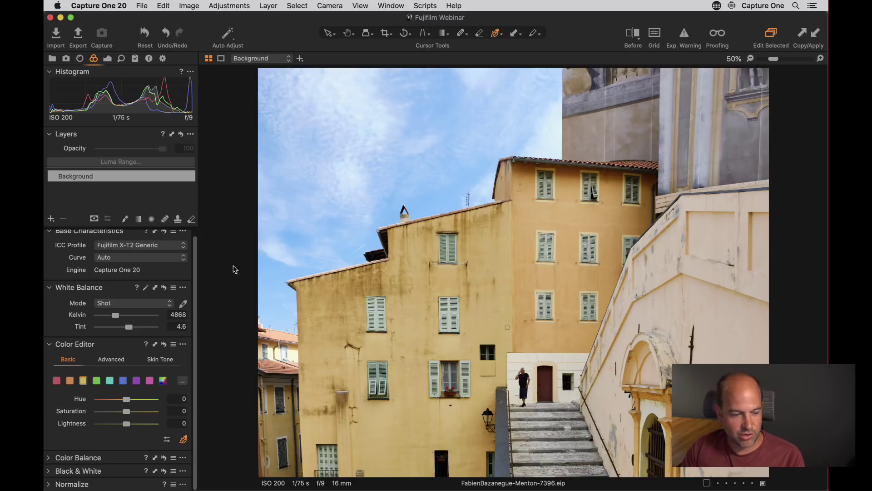
Show the image browser, open the desert road photo JoshuaTreeNP-5 and fit it to the viewer.
key("super+b")
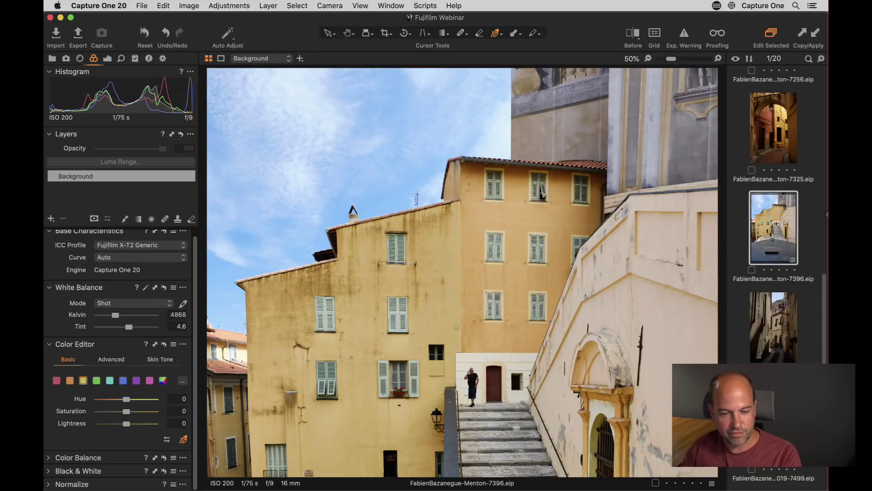
scroll(741, 238, "up", 5)
scroll(776, 177, "up", 5)
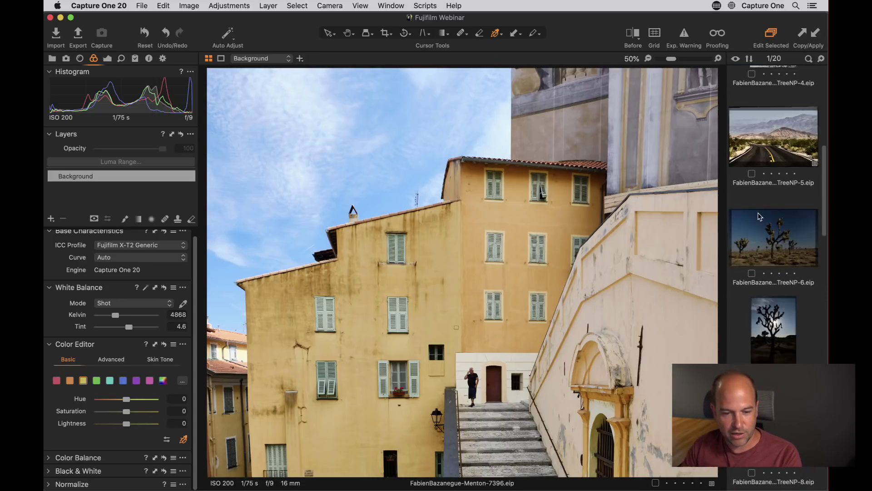
left_click(773, 156)
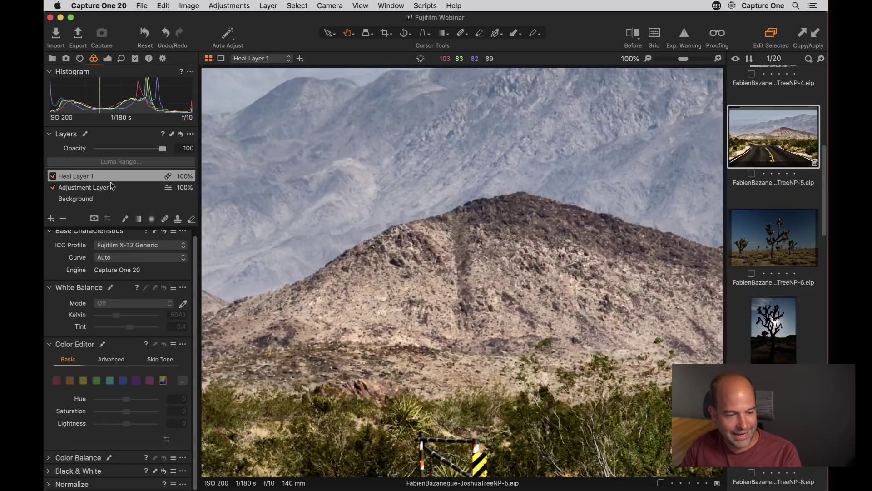
key("super+0")
Examine the Luma Range settings of Adjustment Layer 1 and close them without applying.
left_click(125, 187)
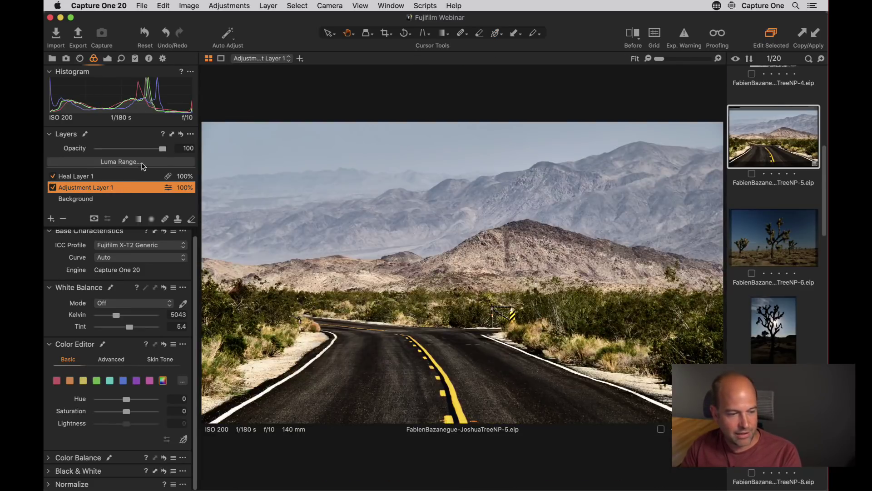
left_click(128, 162)
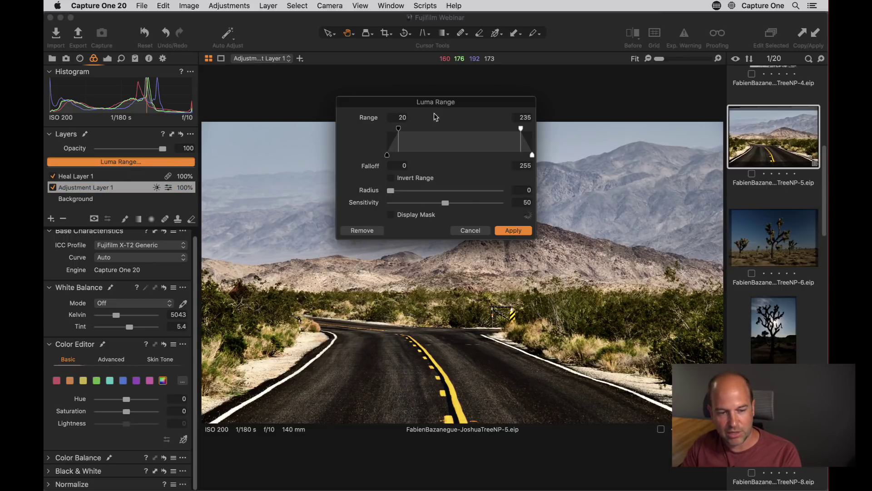
left_click(471, 231)
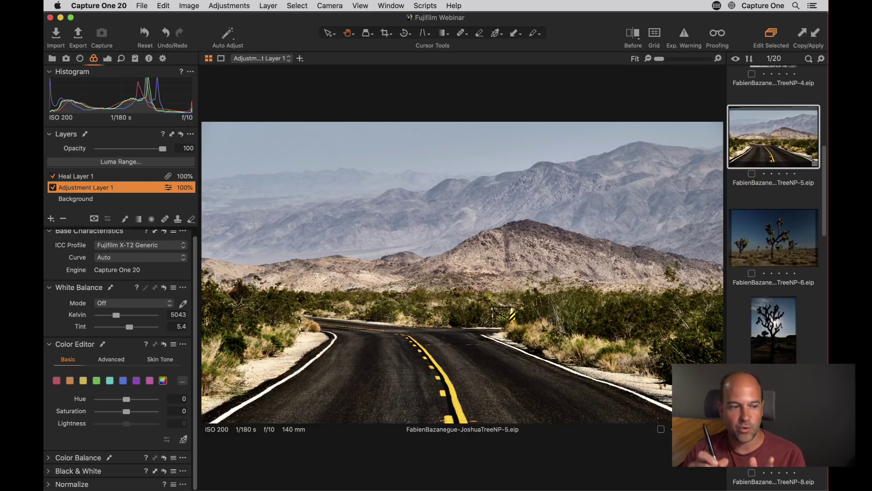
Set the export destination of JoshuaTreeNP-5 to a new folder named Fujifilm inside Pictures.
left_click(78, 35)
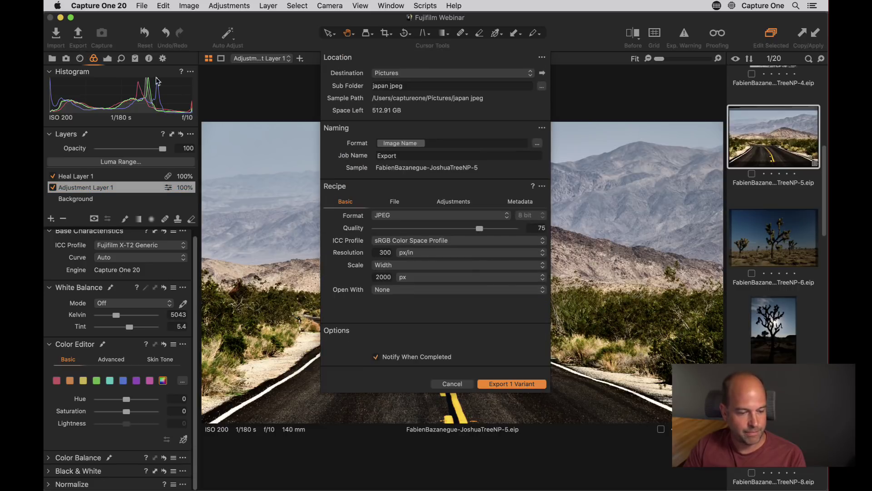
left_click(452, 383)
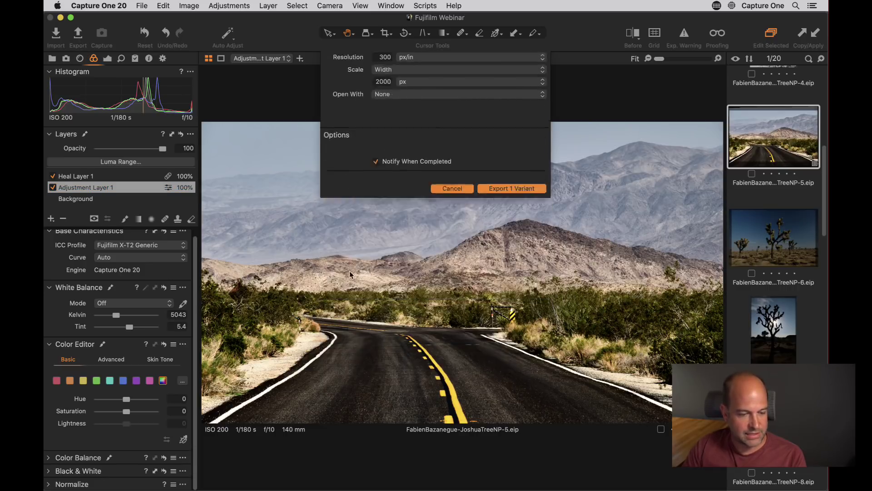
left_click(77, 35)
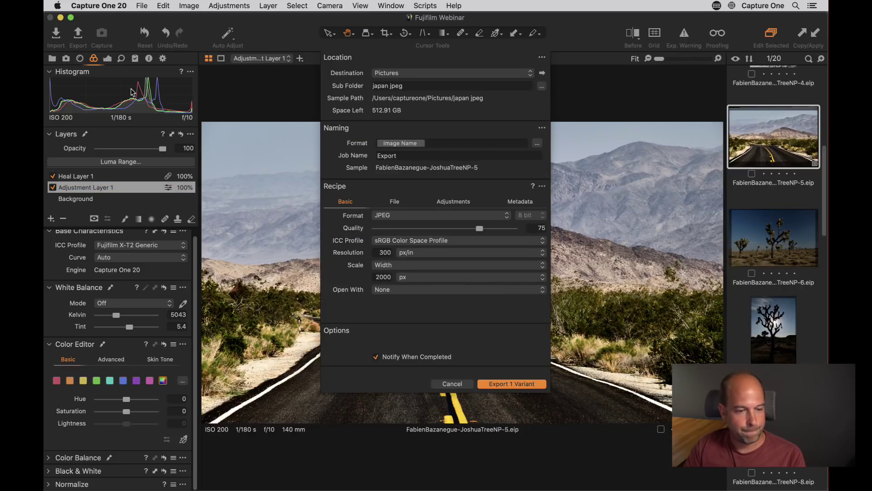
left_click(417, 73)
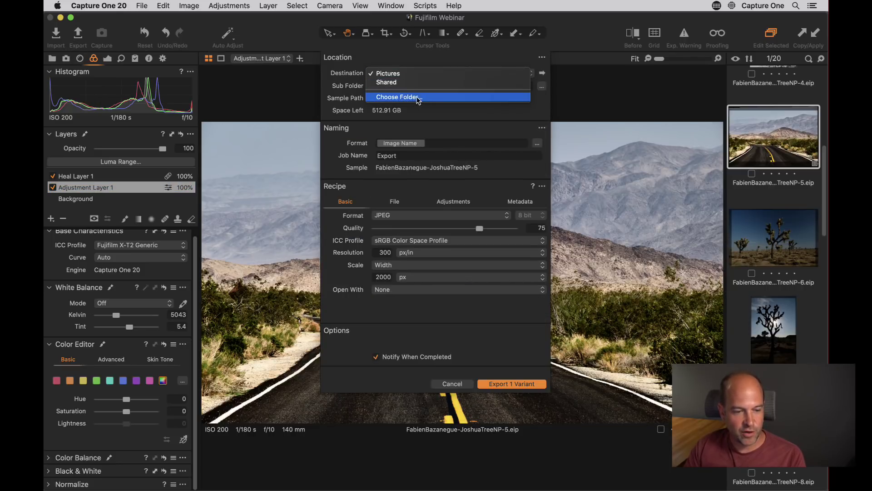
left_click(419, 97)
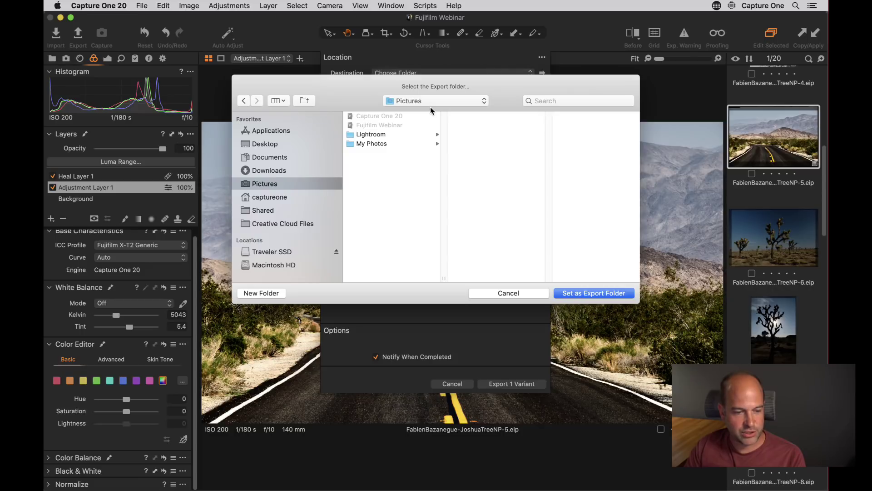
left_click(261, 293)
type("Fujifilm")
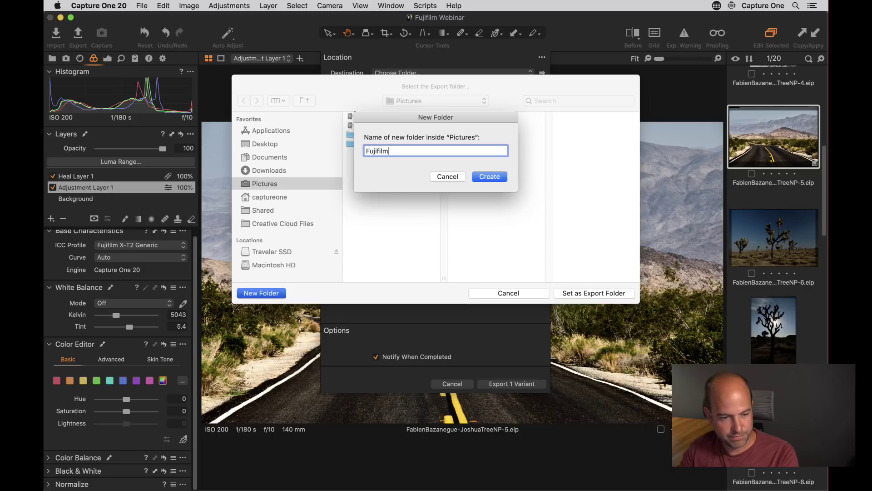
key("Return")
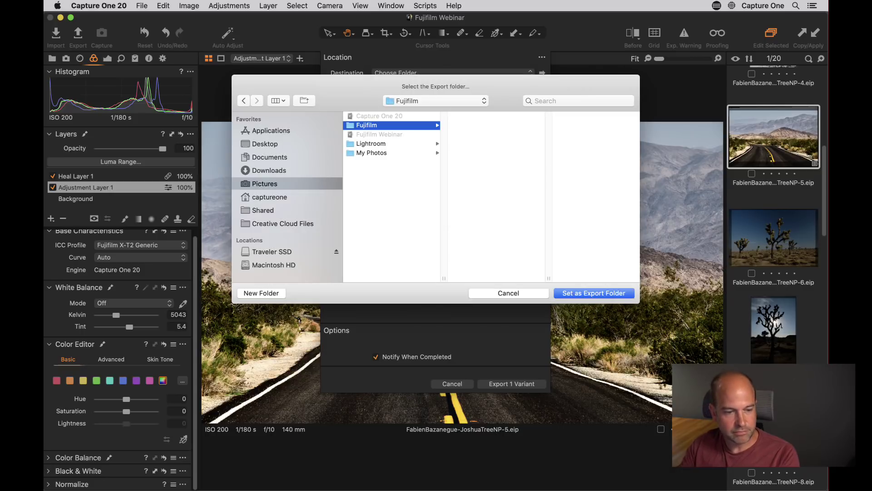
left_click(610, 295)
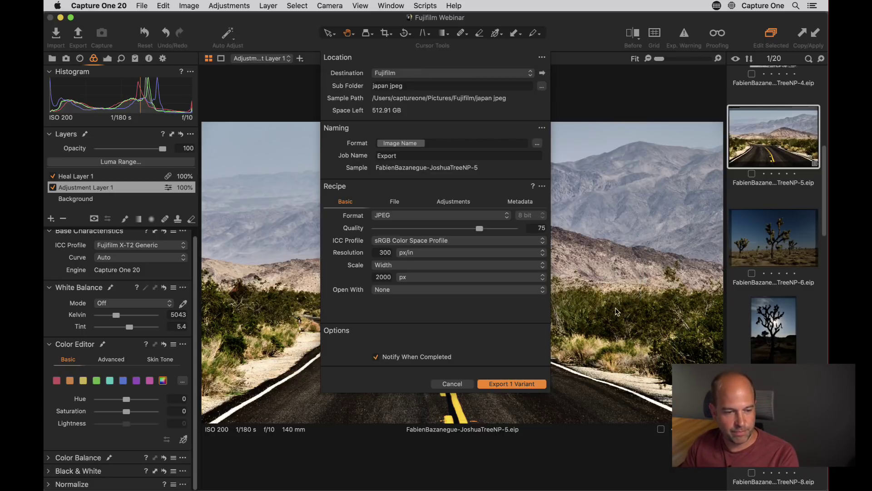
Clear the export sub folder and set the recipe to 16-bit TIFF with the Adobe RGB (1998) profile and Fixed scale at 100%.
triple_click(416, 85)
key("BackSpace")
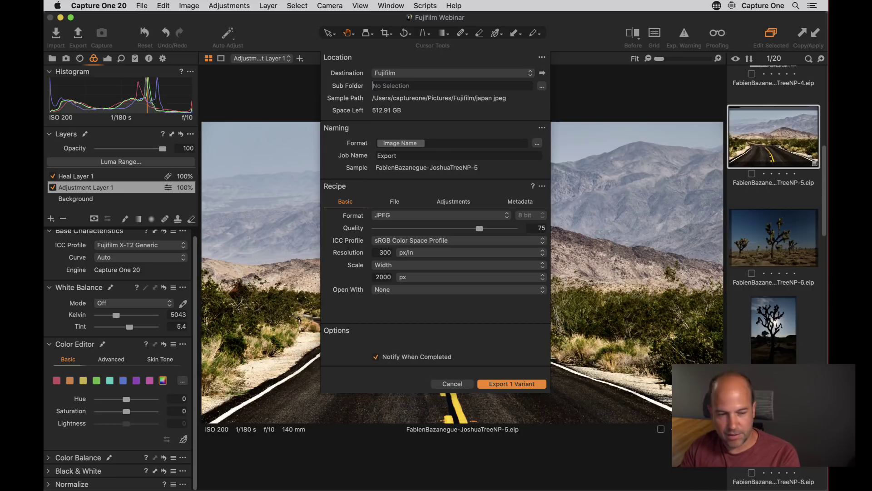
left_click(439, 216)
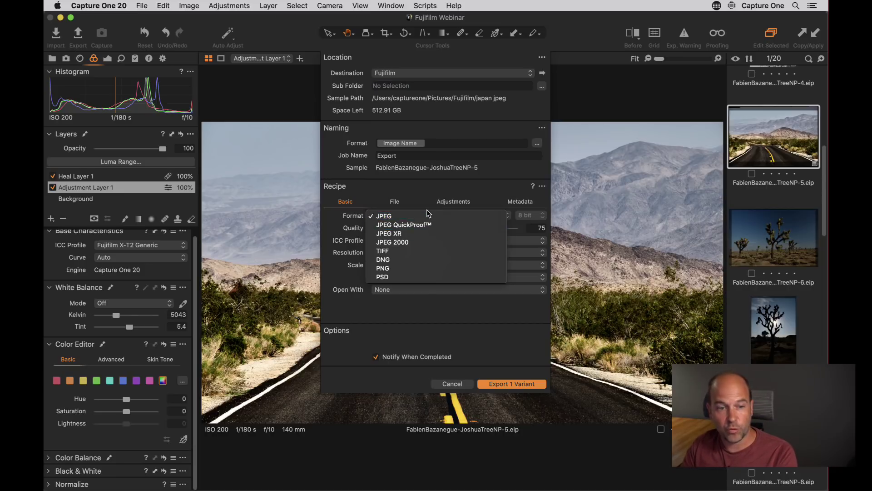
left_click(420, 251)
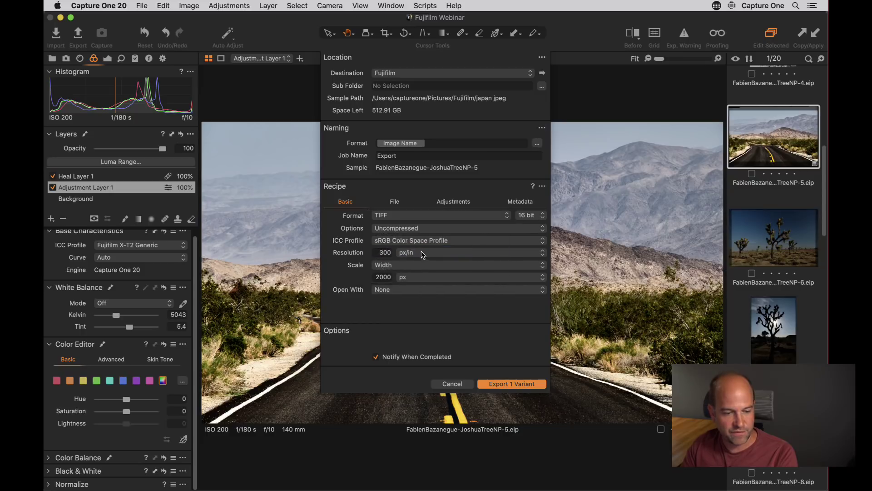
left_click(412, 243)
left_click(411, 232)
left_click(422, 265)
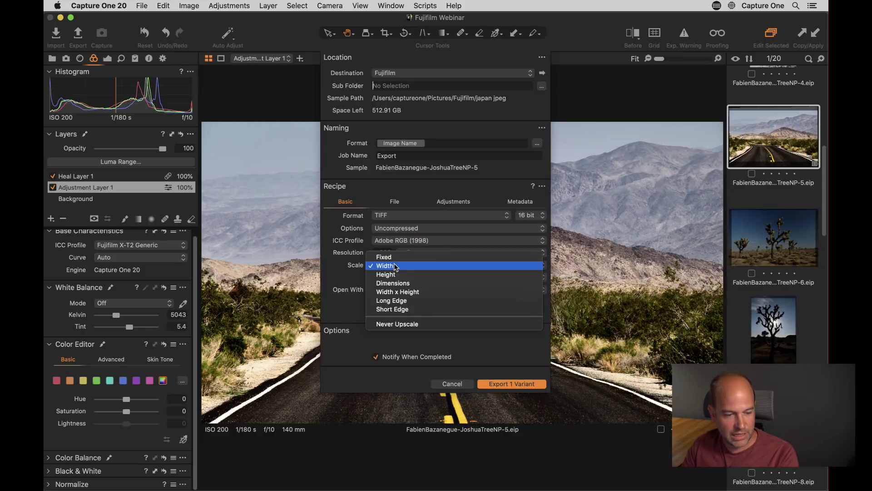
left_click(398, 257)
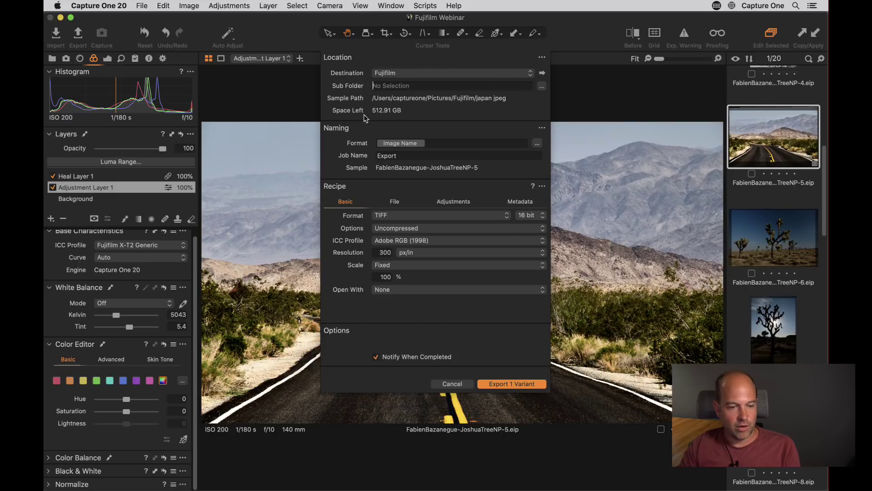
Select the four photos JoshuaTreeNP-5 to JoshuaTreeNP-8 and export them with the current TIFF settings to the Fujifilm folder.
left_click(515, 384)
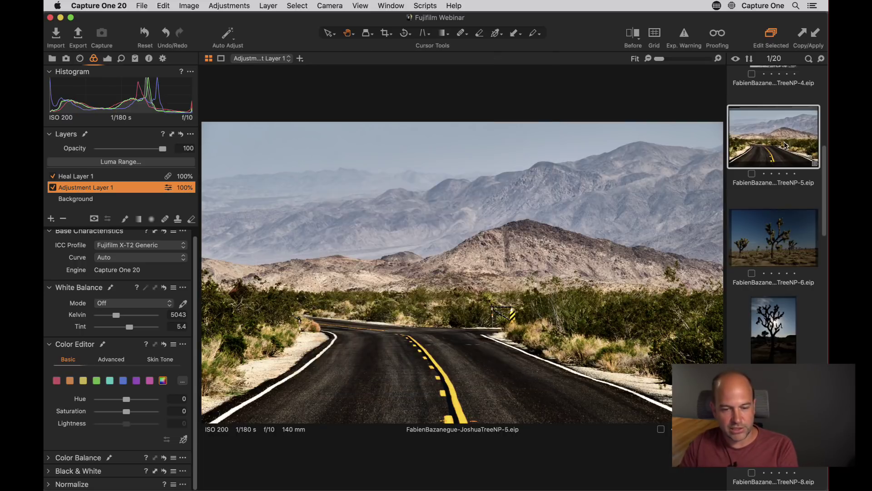
left_click(774, 409, "shift")
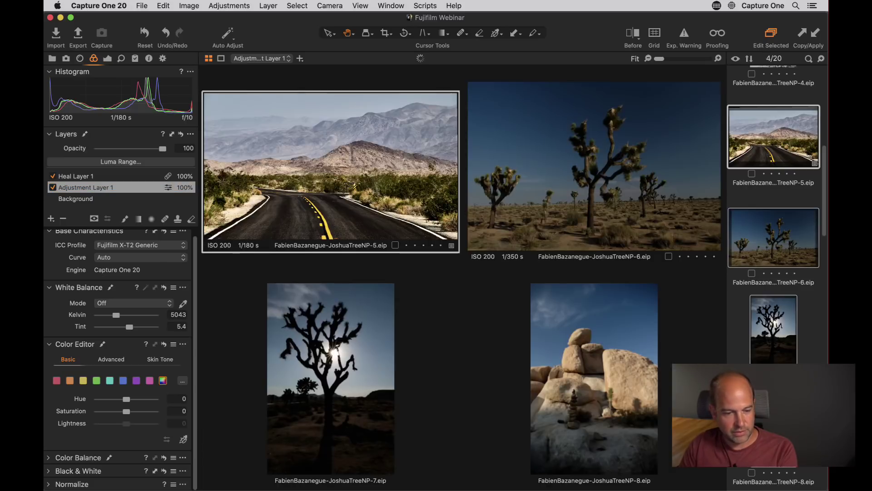
left_click(79, 36)
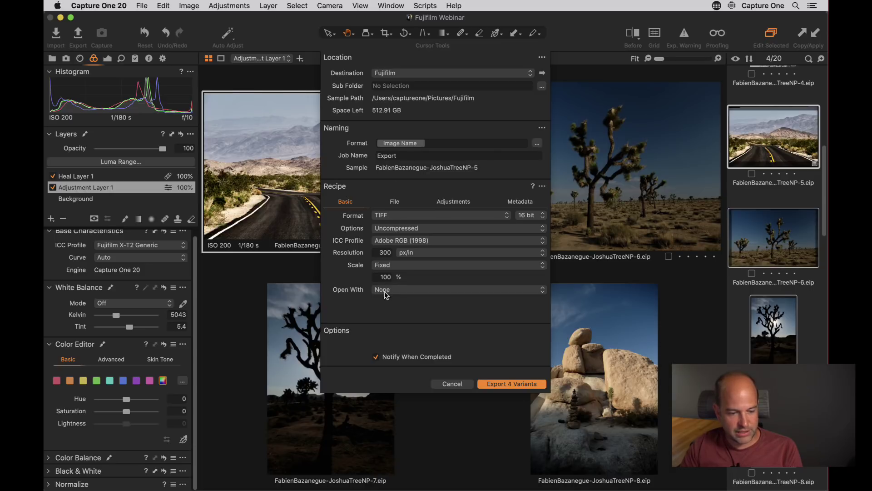
left_click(511, 383)
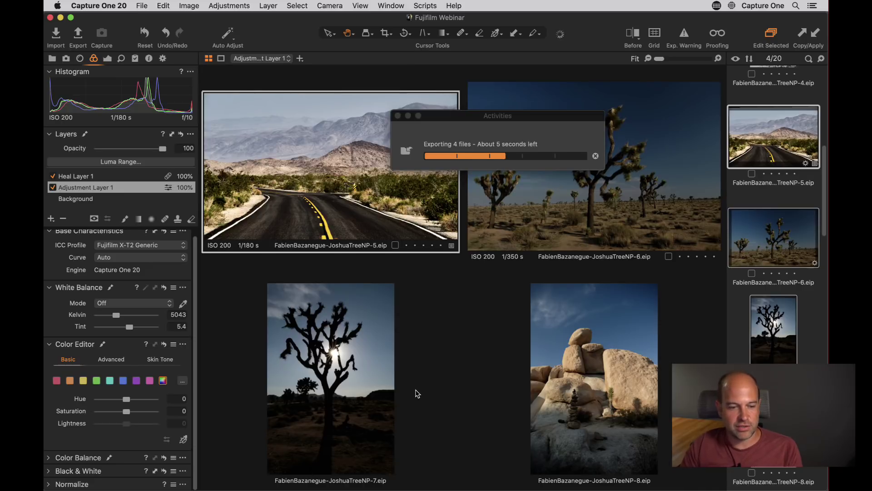
Switch to Finder, preview the exported JoshuaTreeNP-5.tif from the Fujifilm folder in Pictures, and return to Capture One.
mouse_move(320, 489)
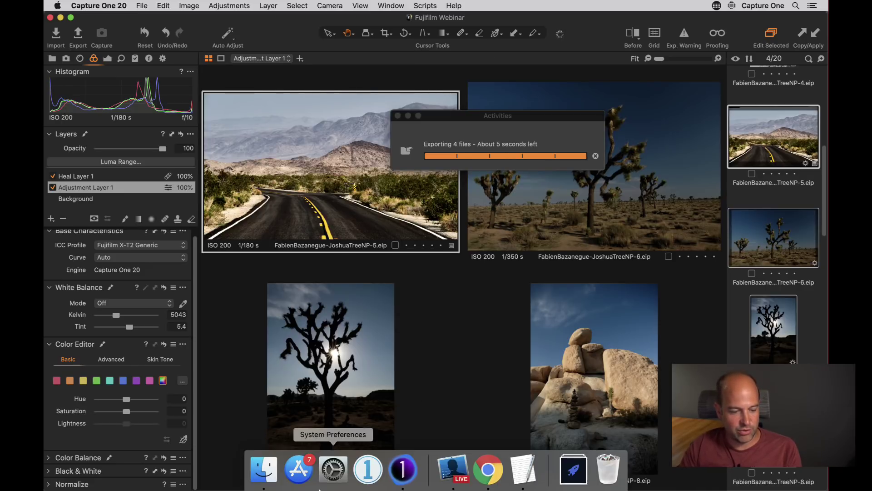
left_click(509, 179)
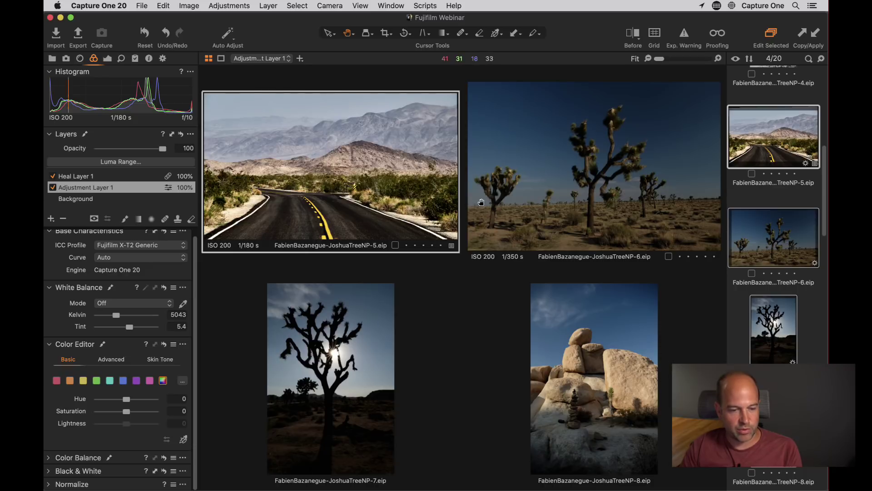
mouse_move(298, 482)
left_click(263, 475)
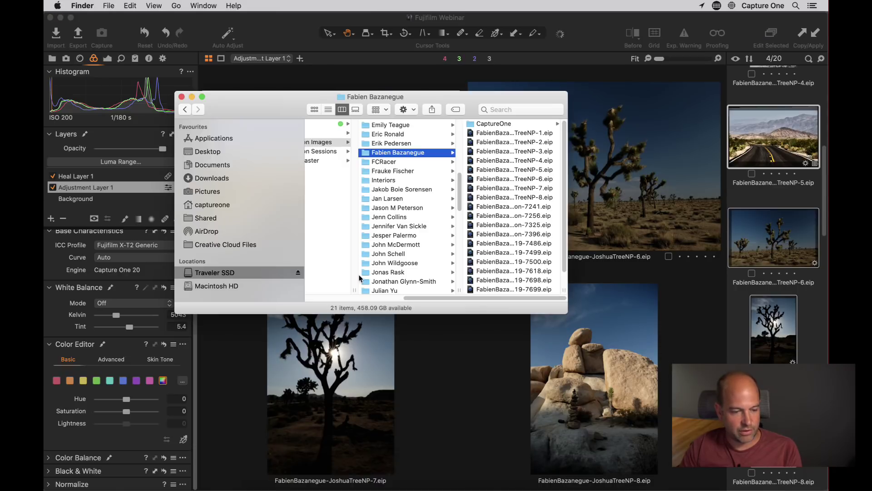
left_click(302, 191)
left_click(335, 134)
left_click(451, 124)
key("space")
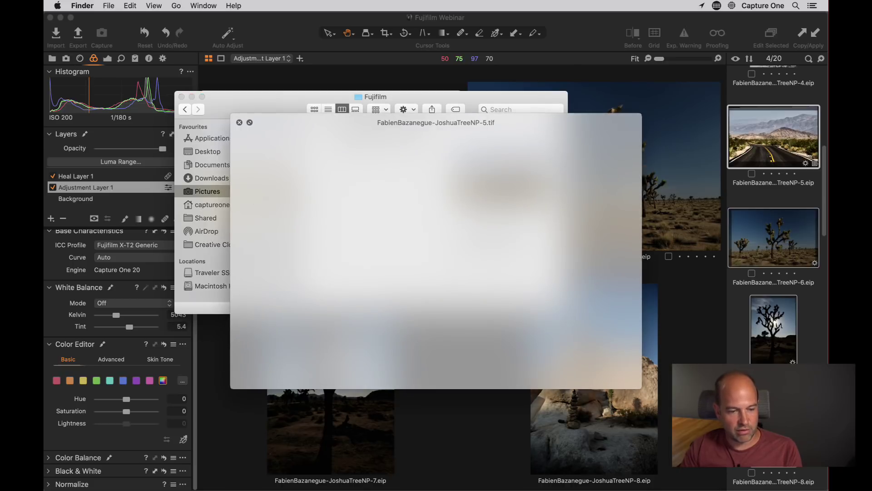
key("space")
key("space")
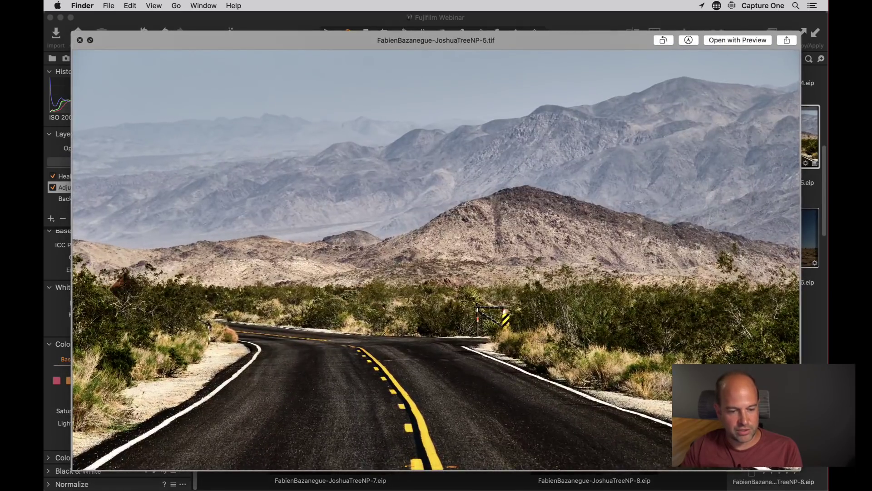
key("space")
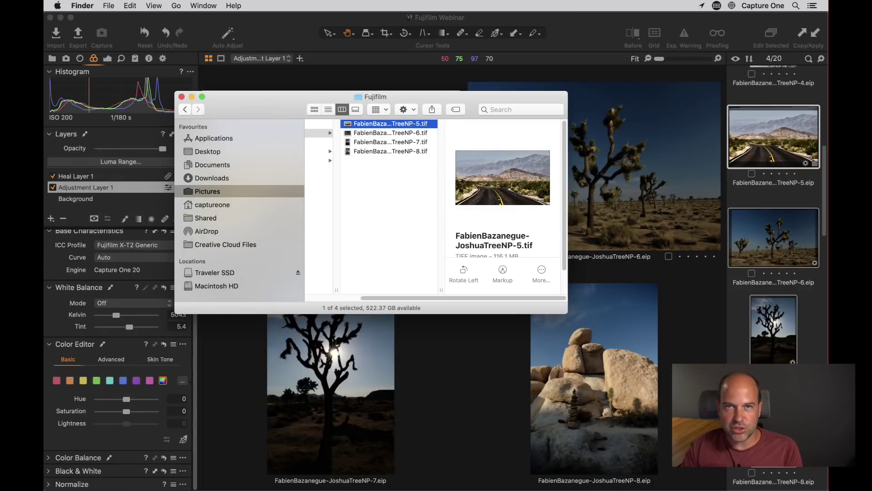
left_click(474, 353)
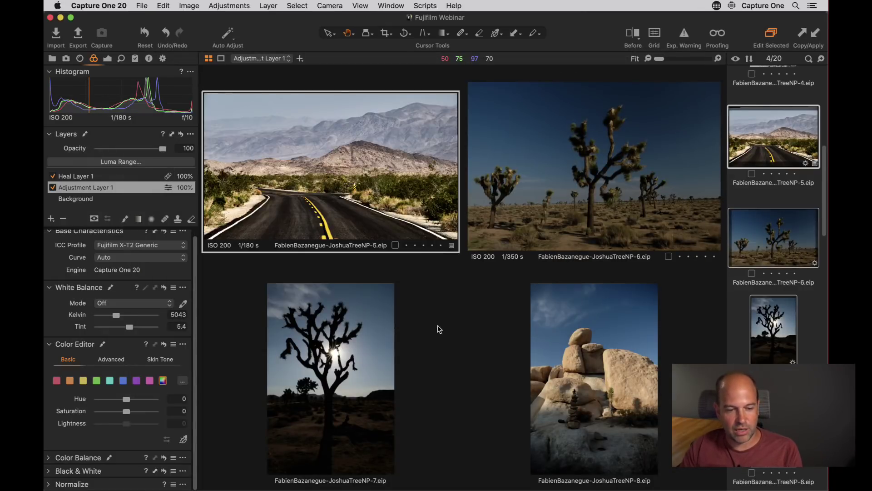
Show only JoshuaTreeNP-5 in the viewer and delete the process recipe Website Upload 2000 Long Edge.
left_click(765, 161)
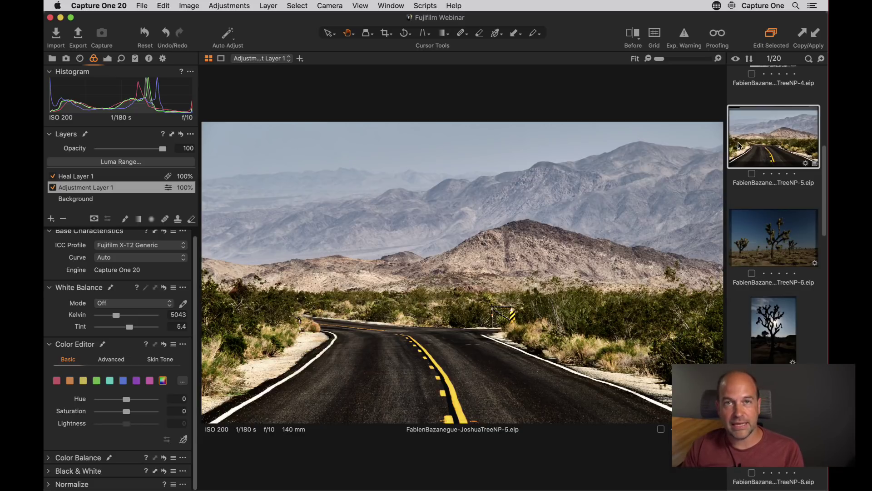
left_click(163, 59)
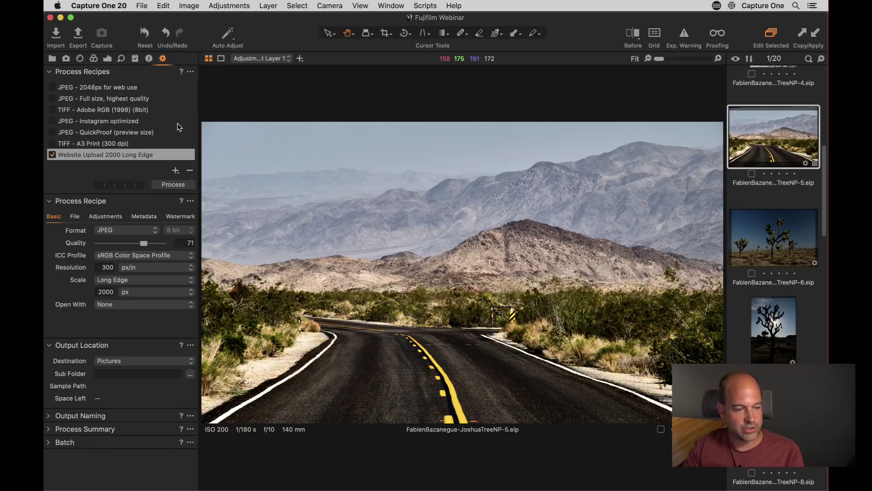
left_click(190, 172)
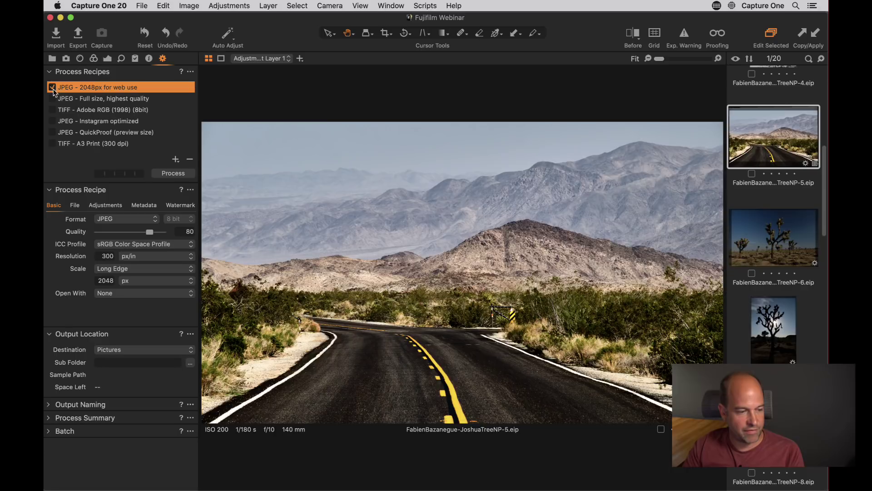
Try enabling the JPEG 2048px, TIFF Adobe RGB (8bit), JPEG QuickProof and TIFF A3 Print recipes together, and turn all of them off again.
left_click(52, 132)
left_click(52, 144)
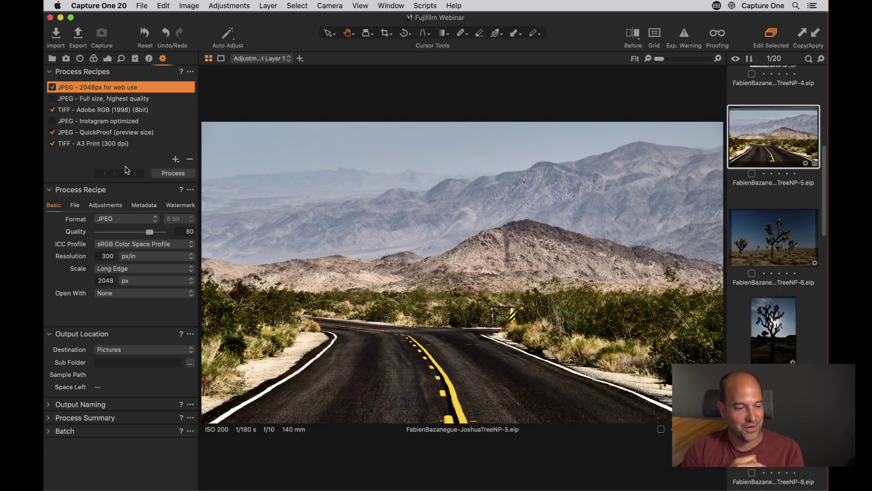
left_click(52, 87)
left_click(53, 110)
left_click(52, 132)
left_click(52, 143)
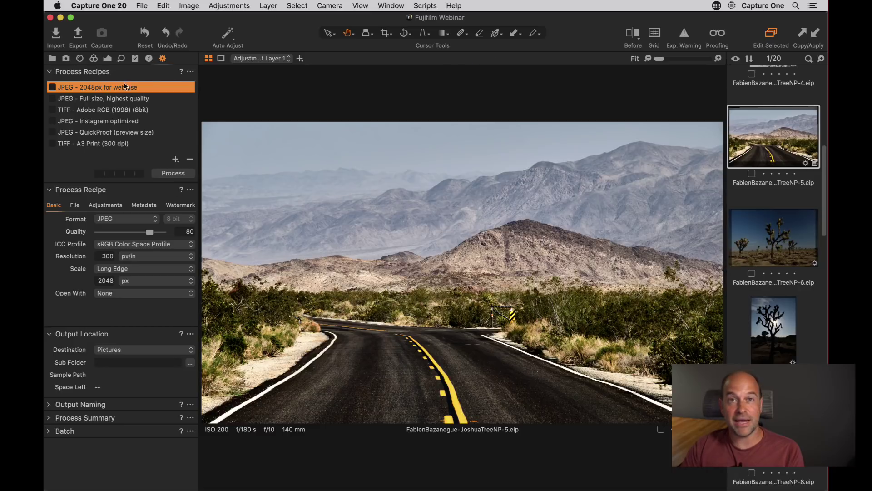
Create a new process recipe named Jpeg 2000 pixels Long.
left_click(176, 159)
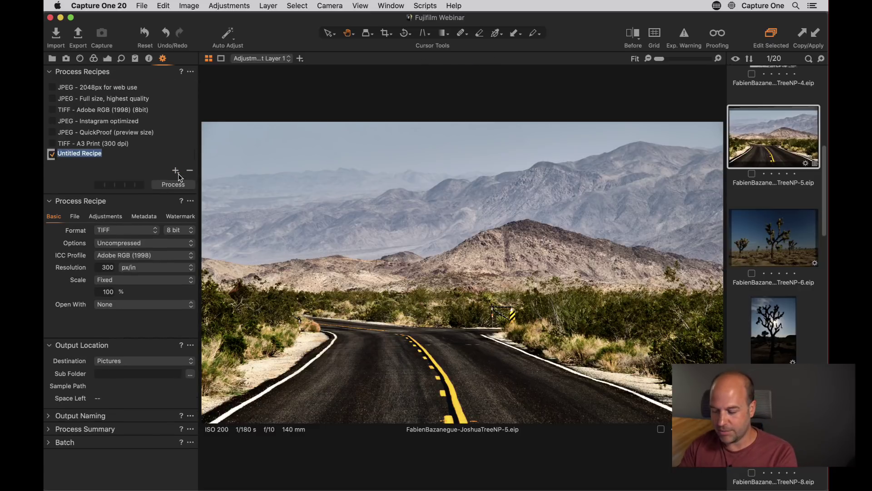
type("Jpeg 2000 pixels Long")
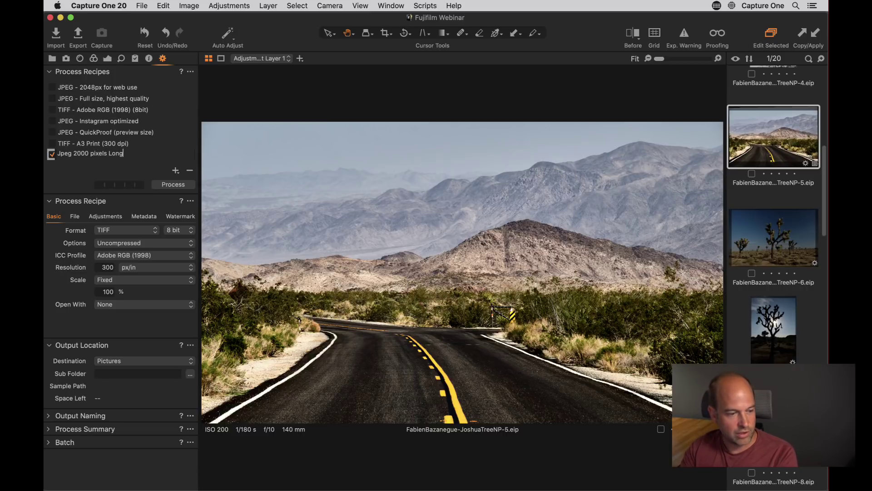
key("Return")
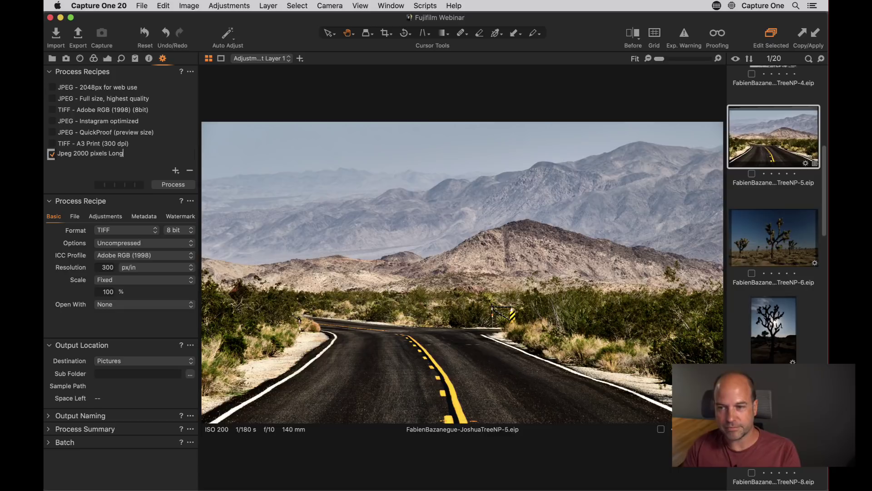
Set the new recipe's format to JPEG at quality 81 with the sRGB Color Space Profile.
left_click(121, 233)
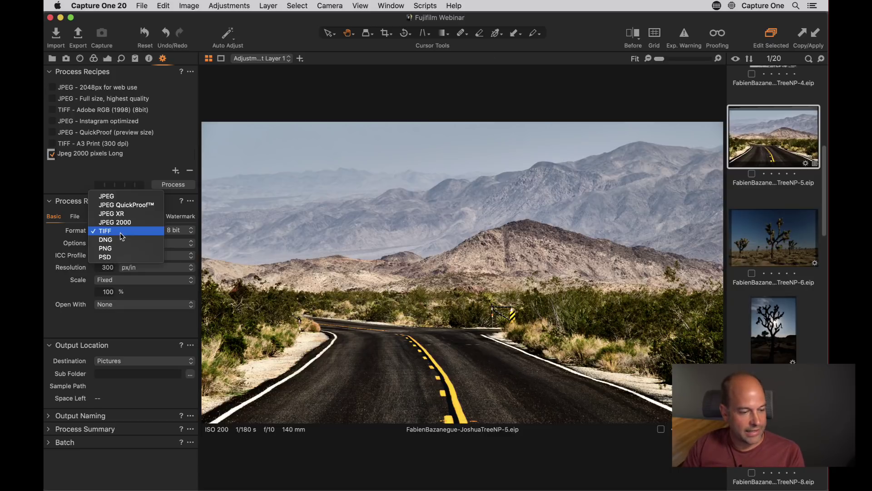
left_click(117, 200)
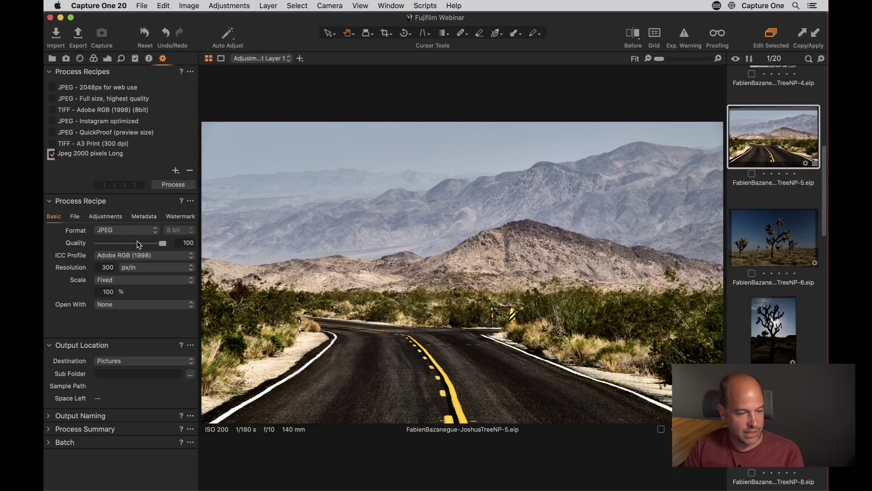
left_click(147, 255)
left_click(145, 266)
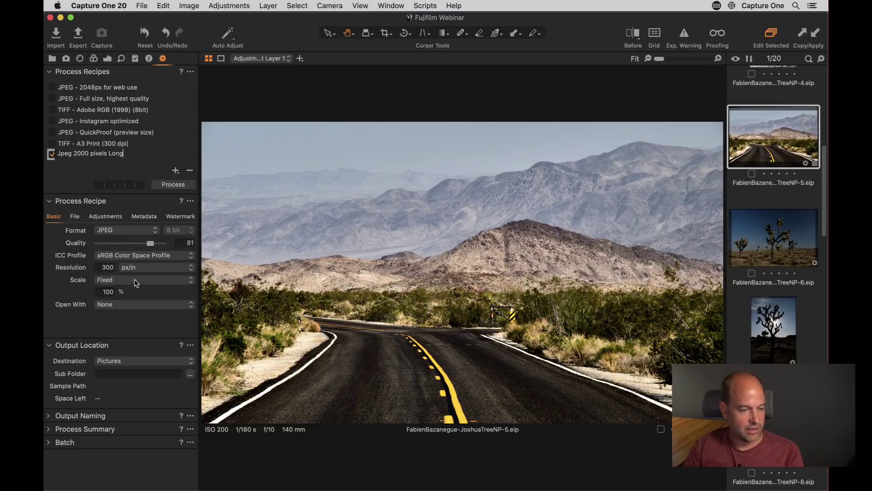
Scale the recipe's output by Long Edge to 2000 px.
left_click(137, 280)
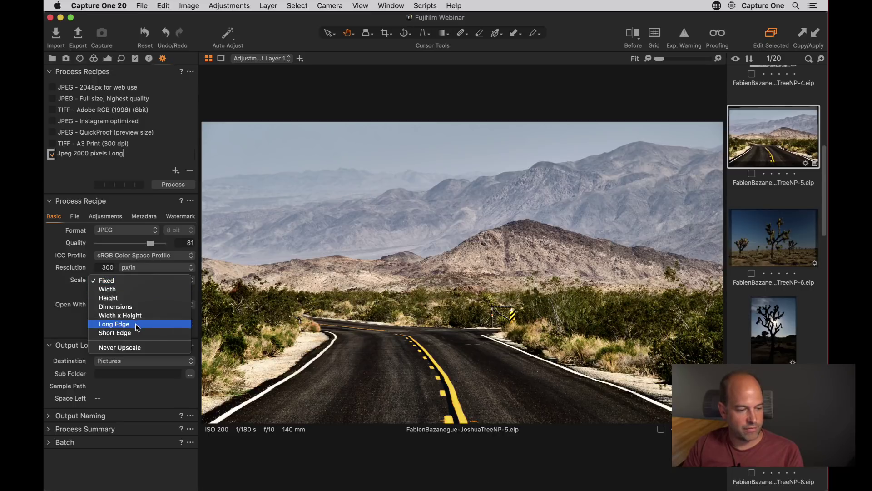
left_click(137, 325)
left_click(136, 291)
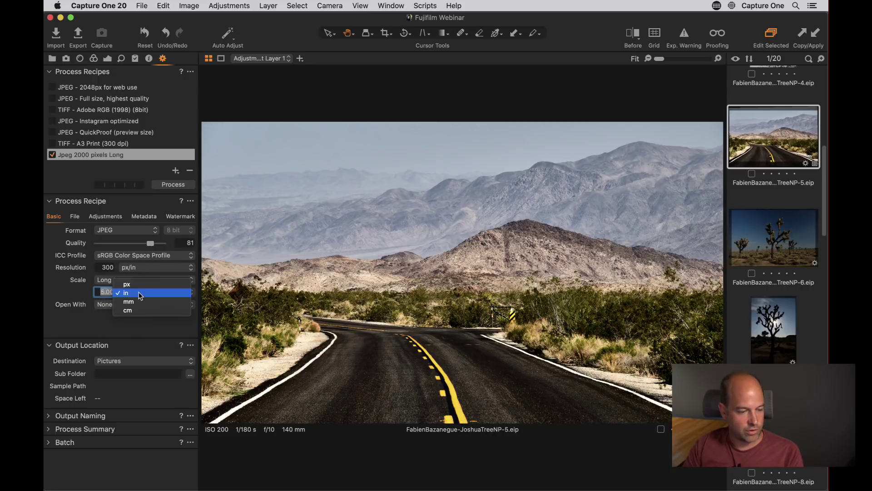
left_click(136, 283)
left_click(97, 291)
type("2000")
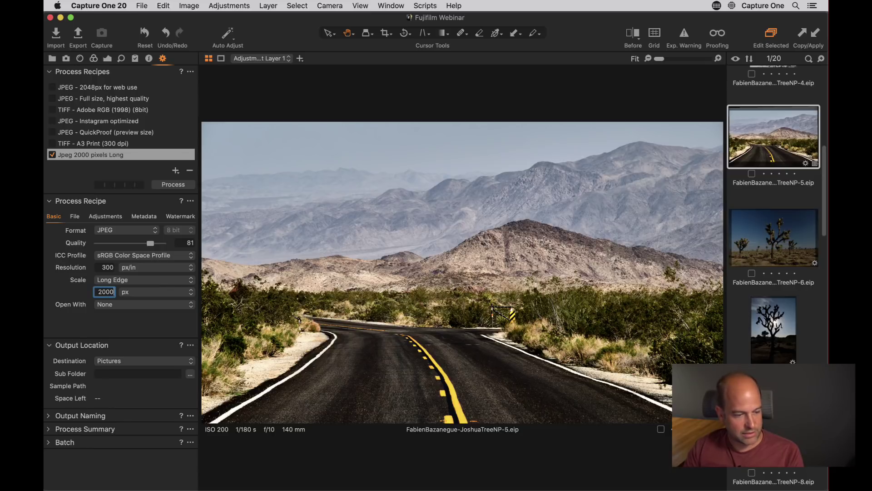
Set the output location's destination to the Fujifilm folder inside Pictures.
left_click(135, 363)
left_click(146, 377)
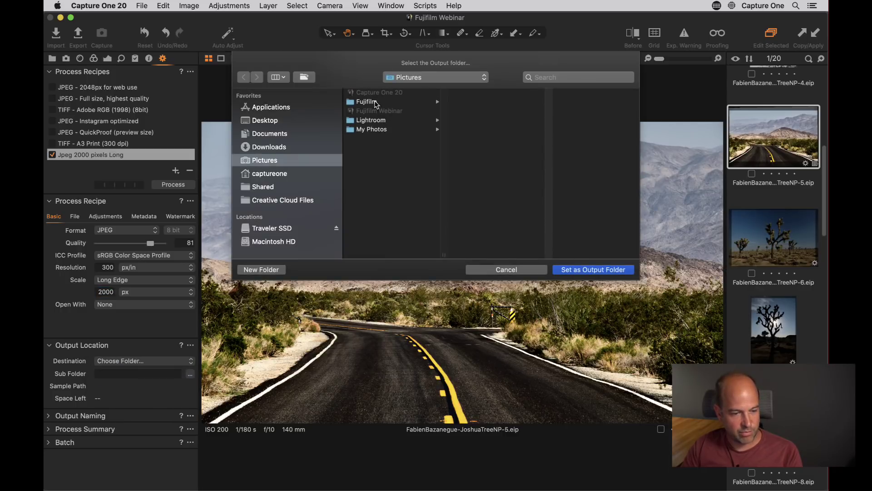
left_click(373, 102)
left_click(590, 269)
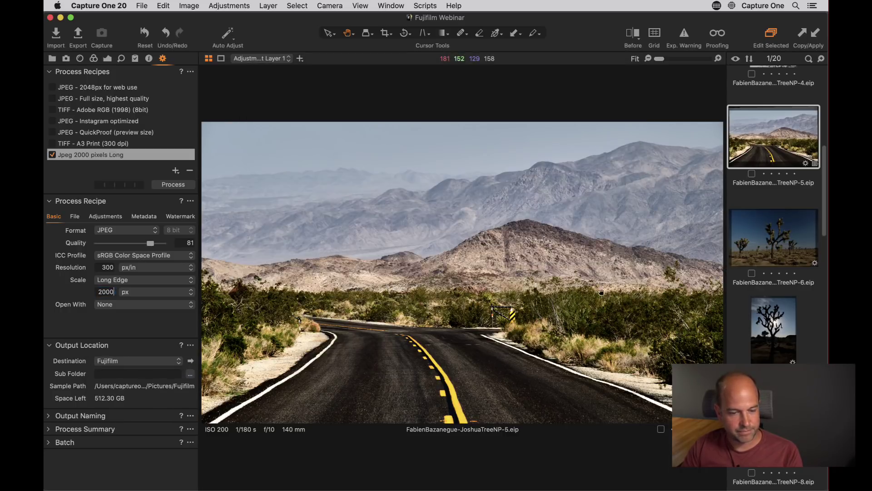
Select the four Sardaigne photos 7698, 7699, 7701 and 7712 and process them with the Jpeg 2000 pixels Long recipe.
scroll(768, 286, "down", 15)
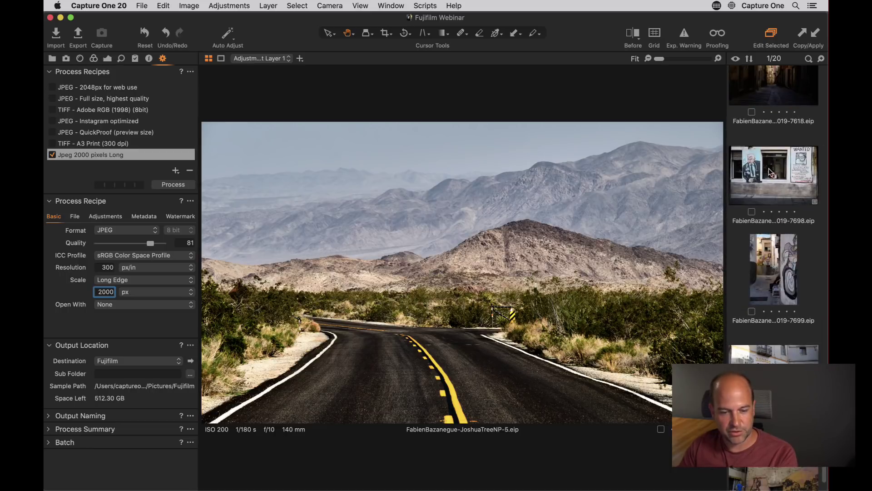
left_click(769, 181)
key("shift+Down")
key("shift+Down")
key("shift+Down")
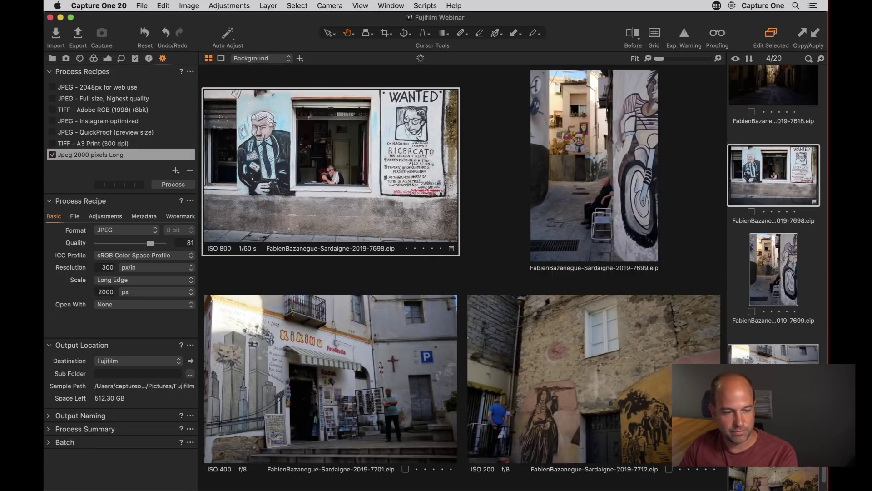
left_click(177, 185)
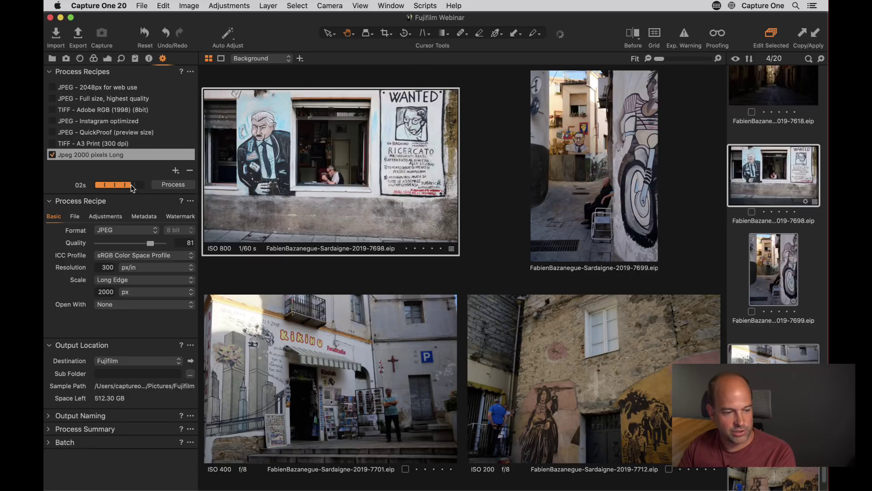
Switch to Finder, preview the exported Sardaigne JPEGs 7698 through 7712 in the Fujifilm folder, and check the last one's pixel dimensions.
key("super+Tab")
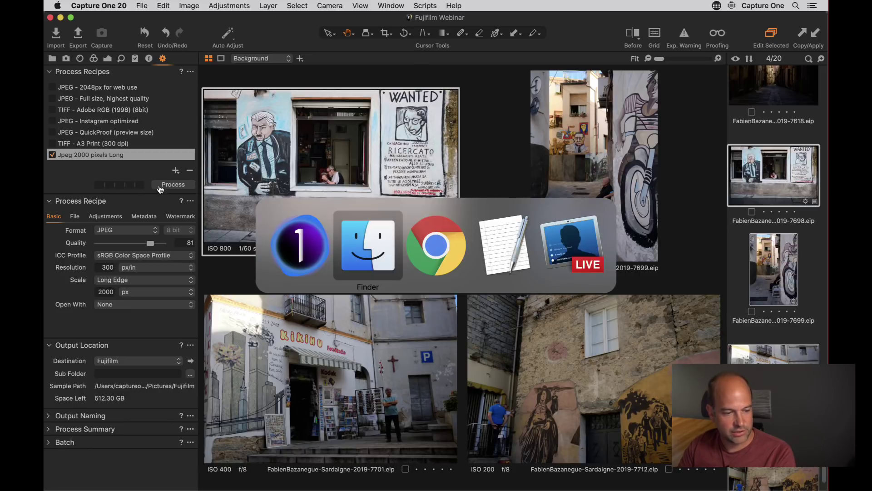
left_click(378, 252)
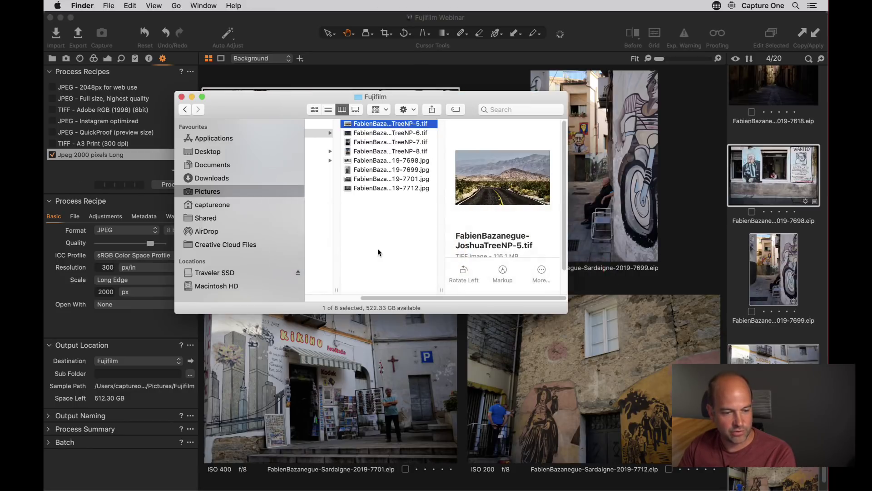
left_click(406, 160)
key("space")
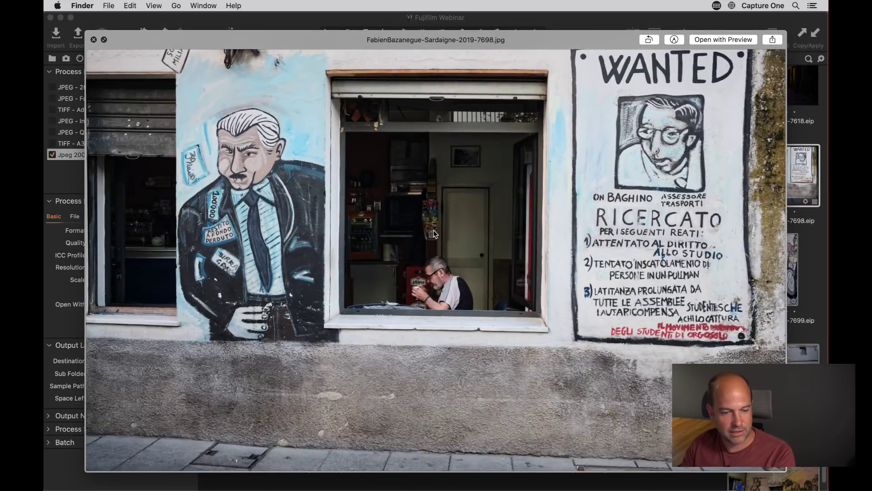
key("Down")
key("Down")
key("Down")
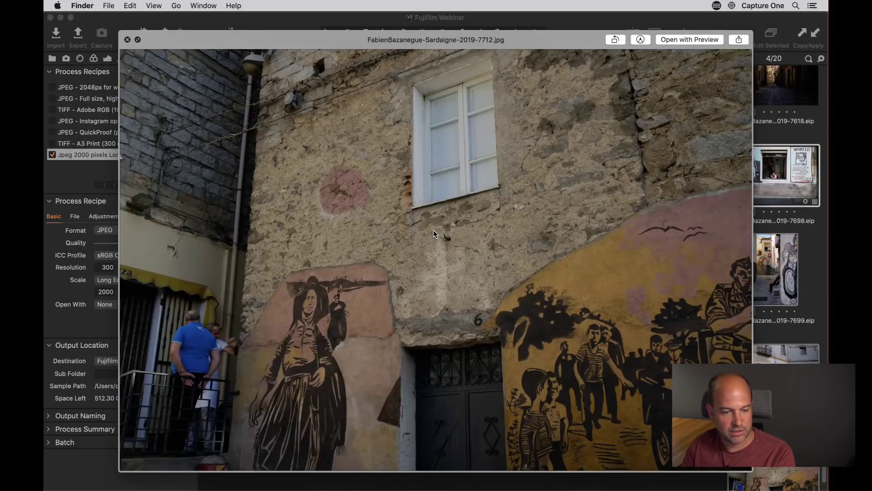
key("space")
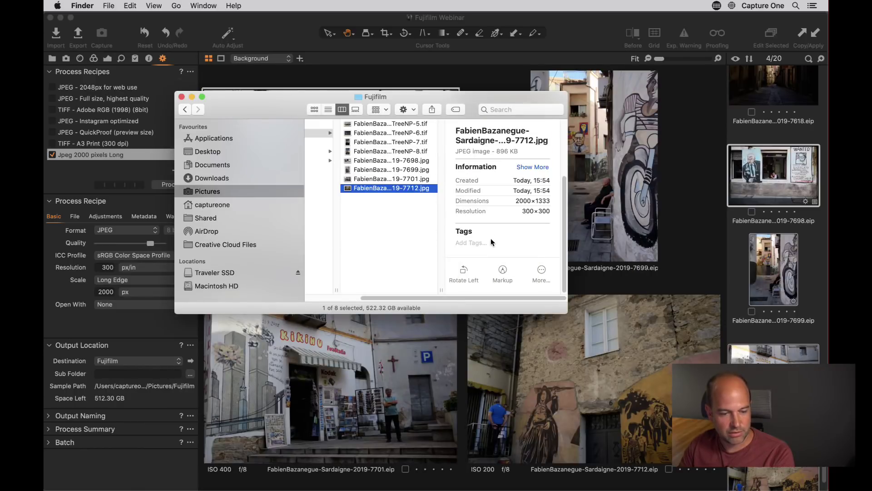
left_click_drag(516, 200, 547, 200)
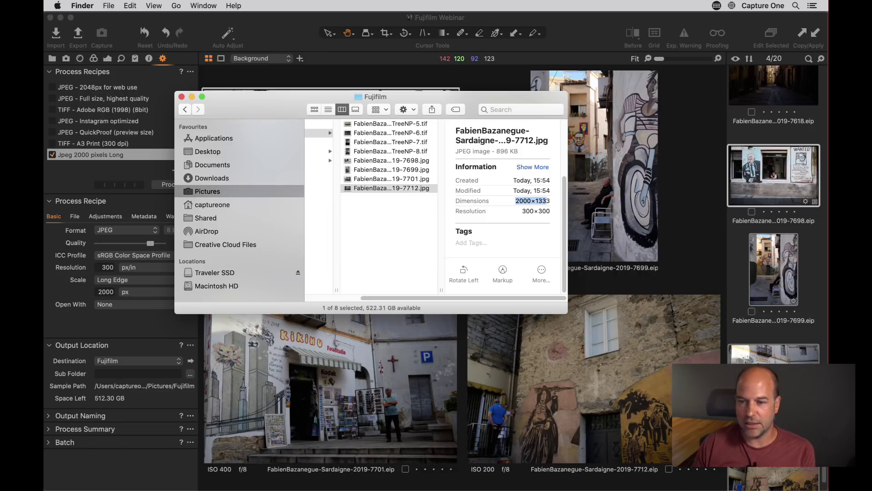
Return to Capture One and review the Jpeg 2000 pixels Long recipe's watermark, file, adjustment and metadata options.
left_click(330, 386)
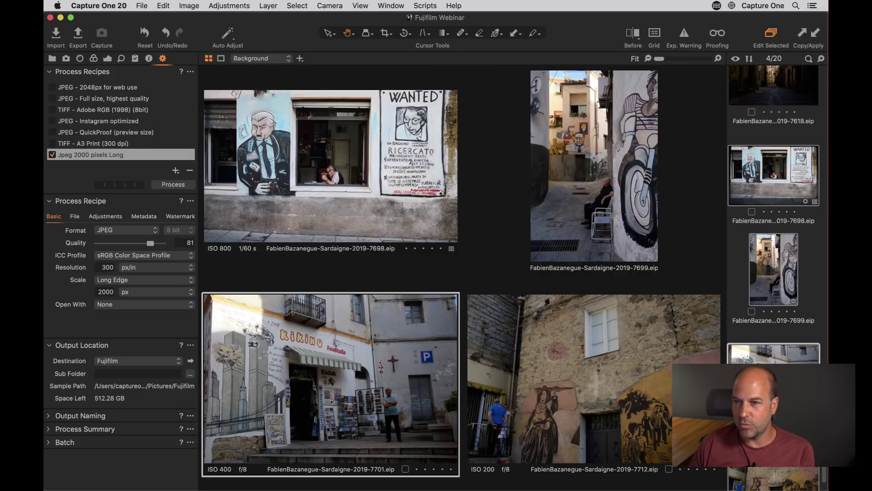
key("super+d")
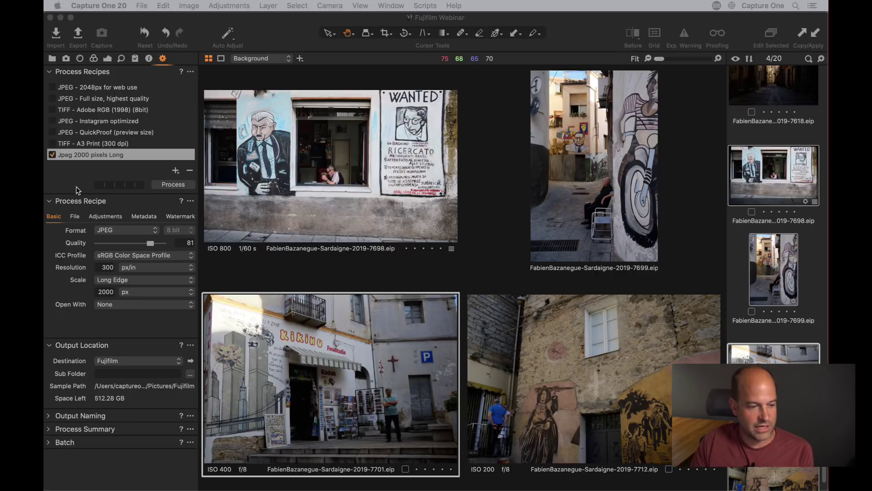
left_click(180, 216)
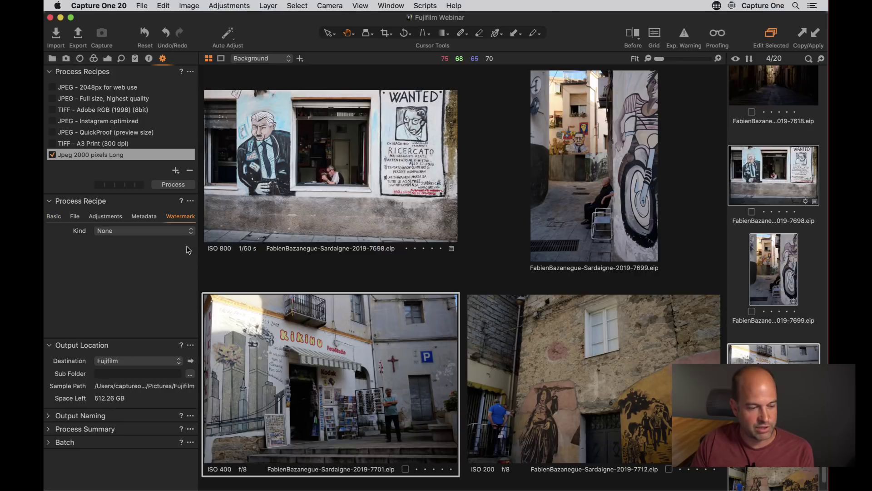
left_click(188, 230)
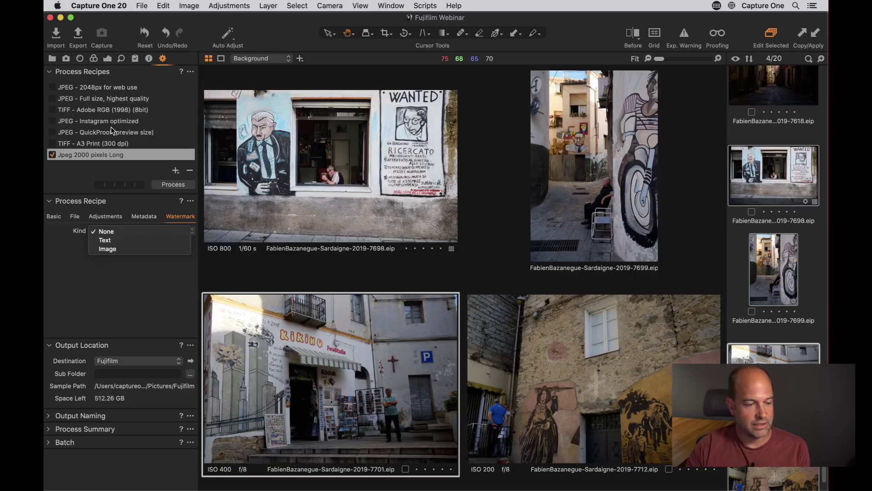
left_click(75, 217)
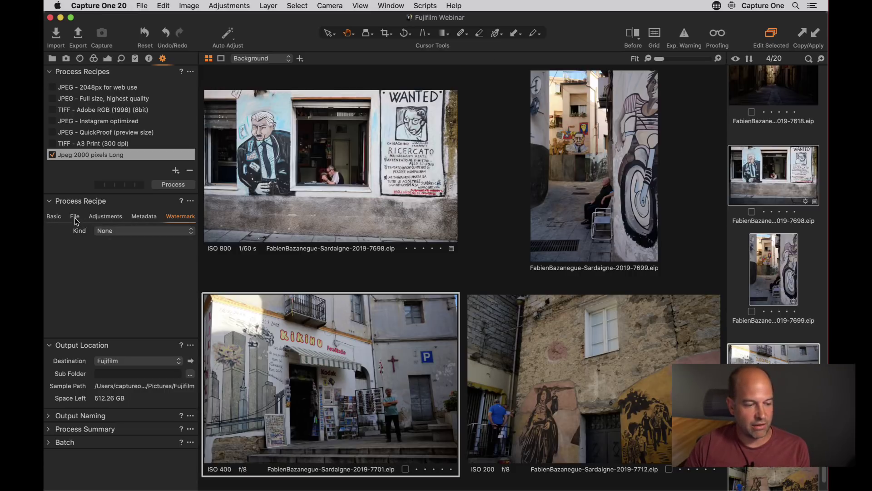
left_click(75, 217)
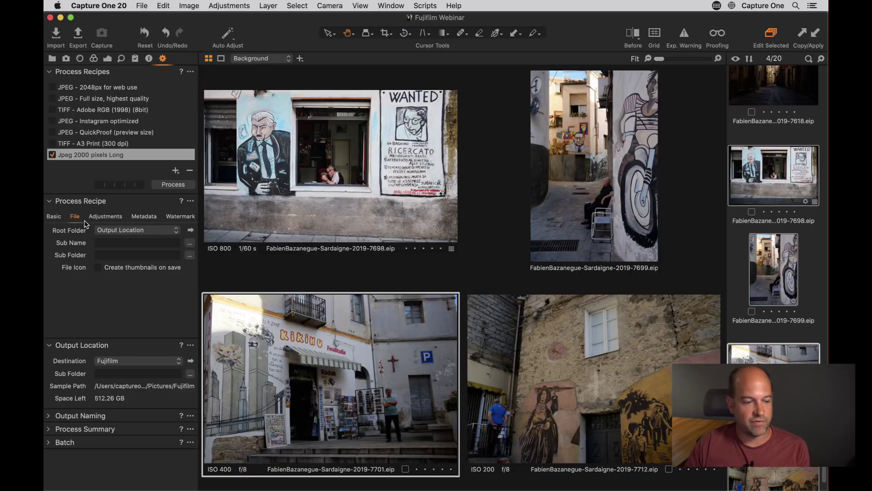
left_click(114, 219)
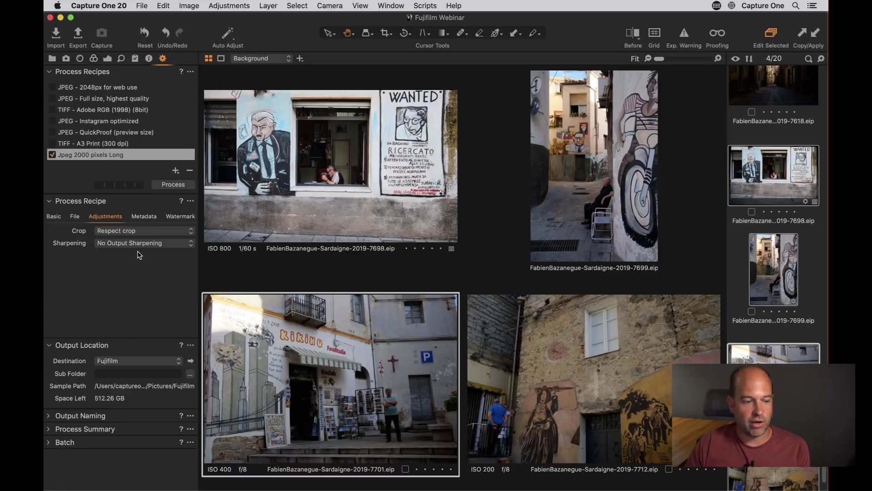
left_click(144, 217)
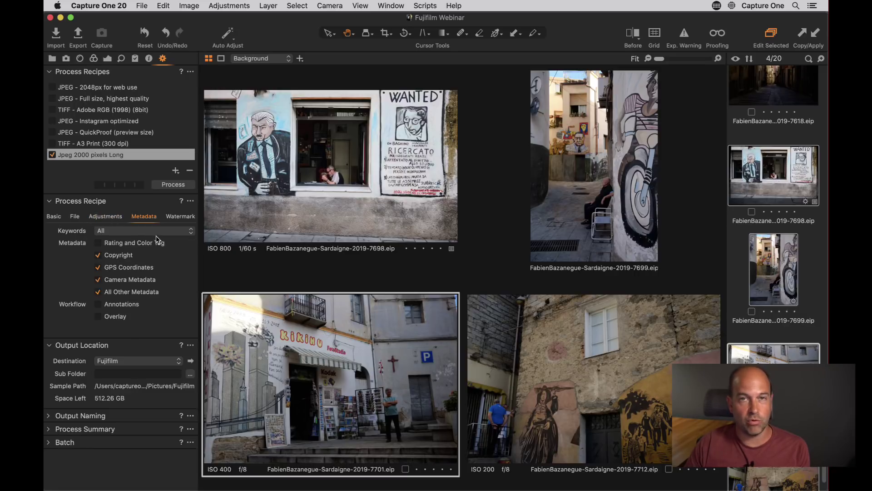
left_click(180, 217)
left_click(54, 217)
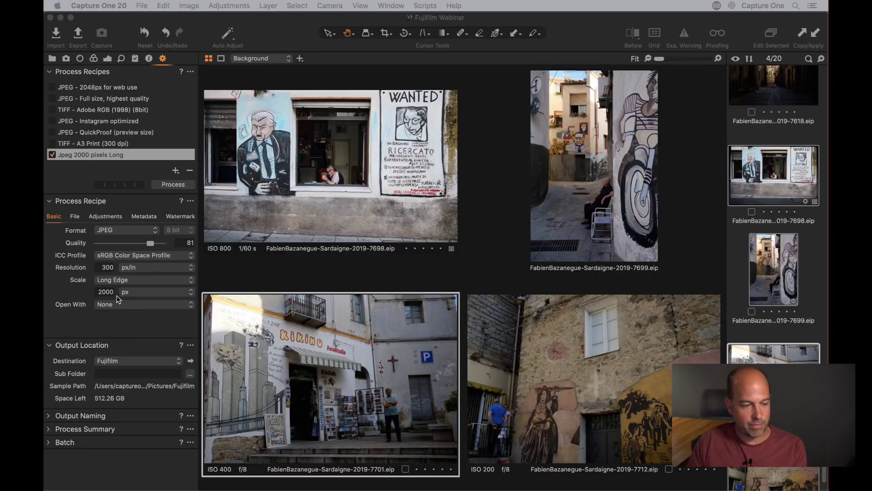
Try a Fixed scale of 300% and 250% on the Jpeg 2000 pixels Long recipe, and return its scale to Long Edge.
left_click(123, 279)
left_click(124, 236)
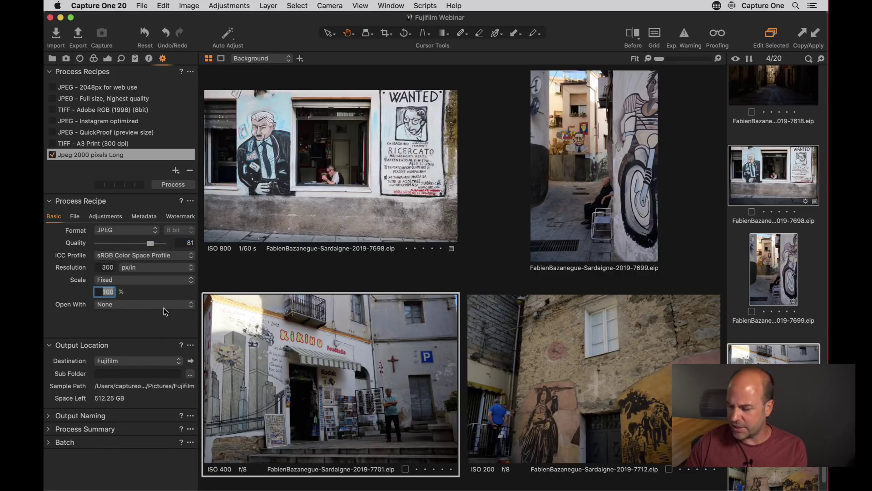
type("300")
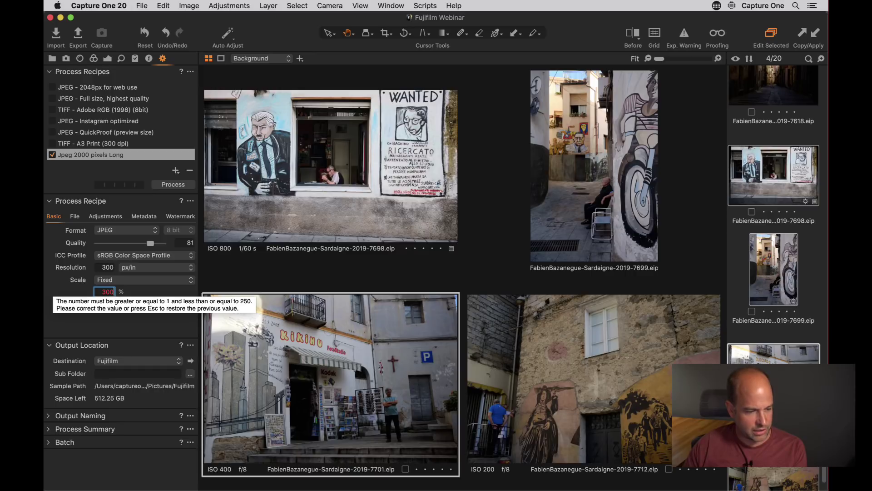
key("BackSpace")
key("BackSpace")
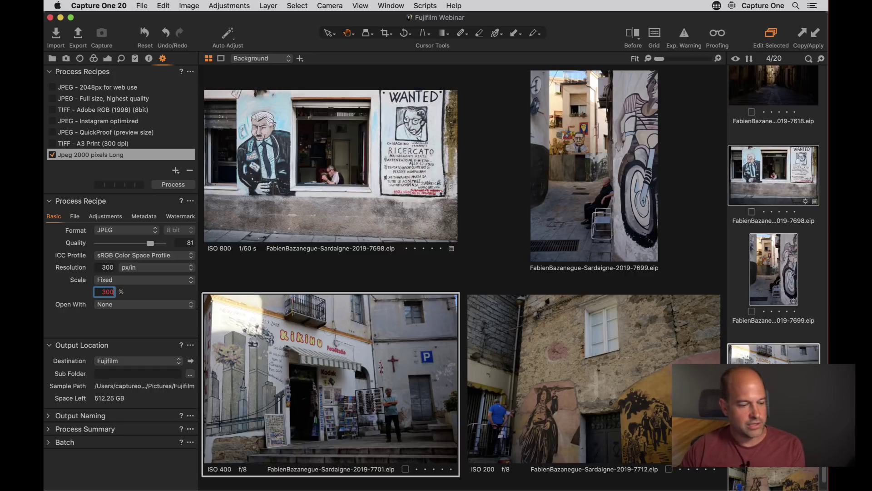
type("250")
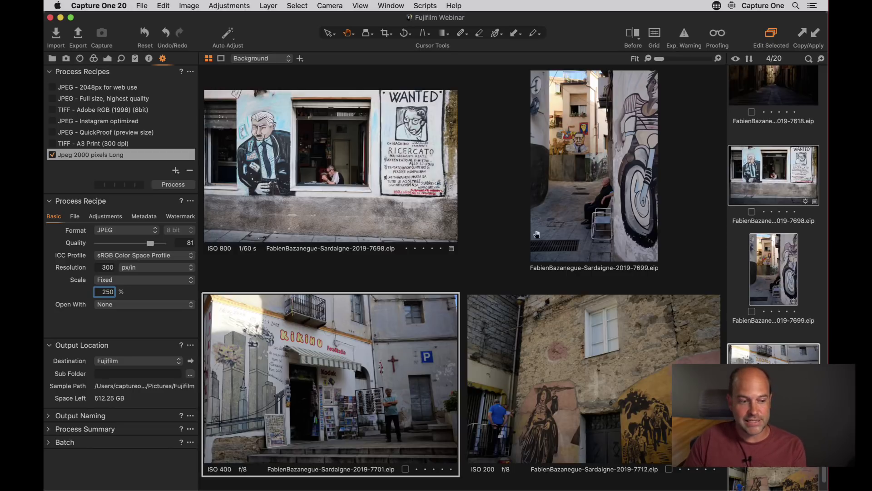
left_click(121, 282)
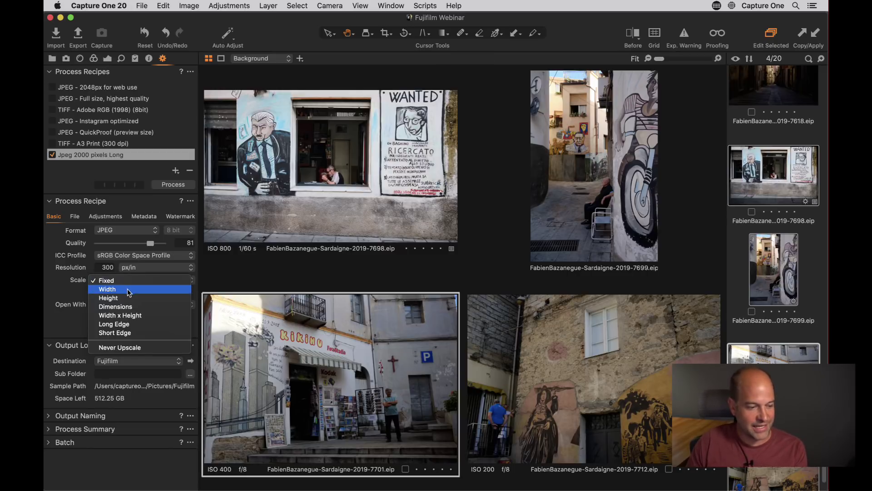
left_click(143, 323)
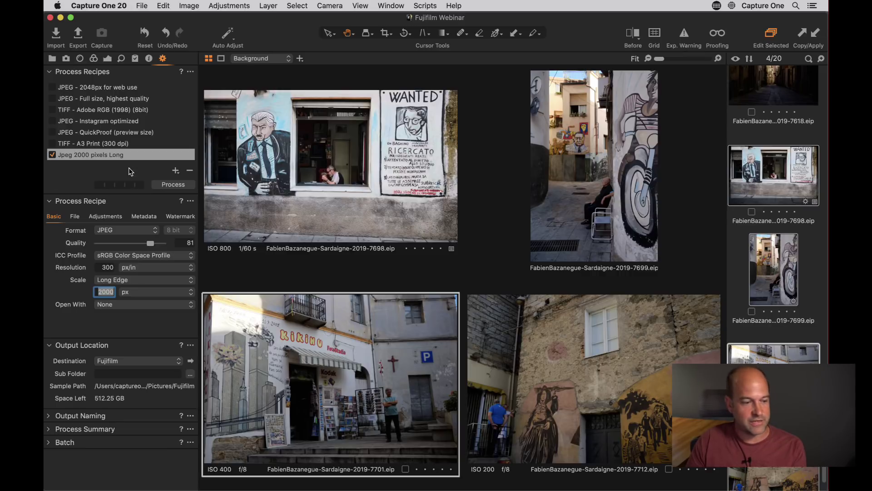
Create a process recipe named INstagram and make it the only active recipe by disabling Jpeg 2000 pixels Long.
left_click(174, 172)
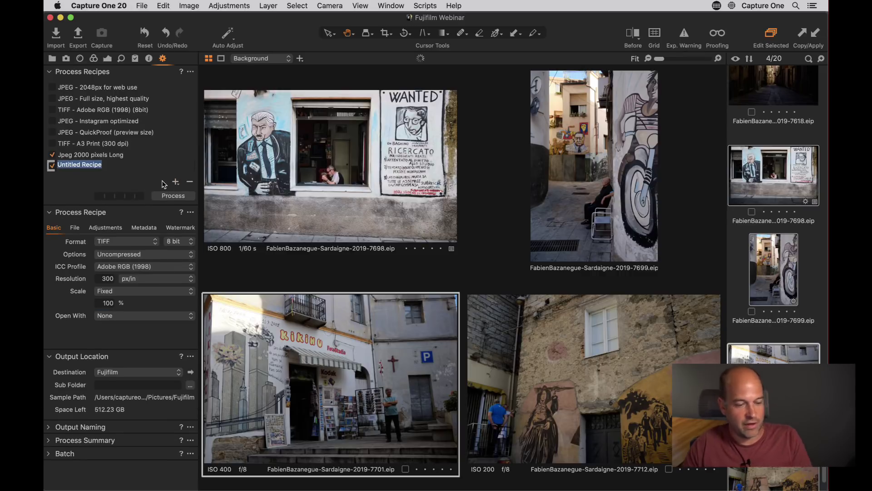
type("INstagram")
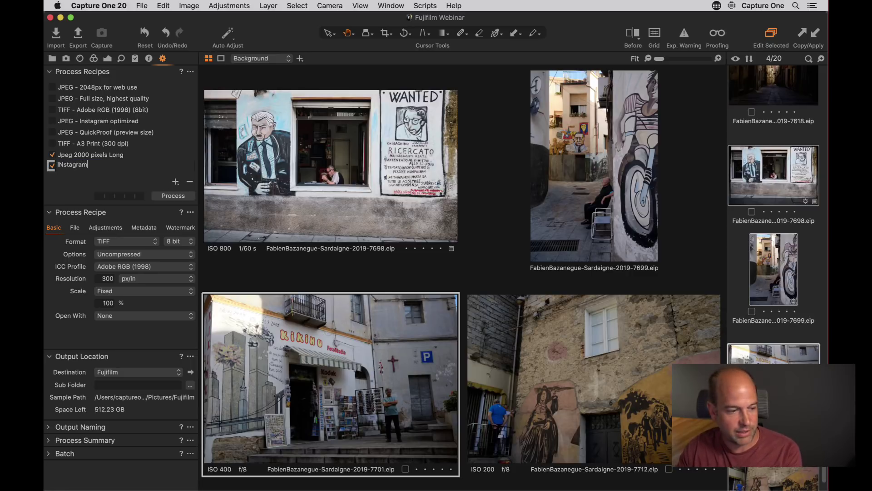
key("Return")
left_click(52, 155)
Set the INstagram recipe's format to JPEG and scale its output by Long Edge to 1080 px.
left_click(136, 241)
left_click(135, 208)
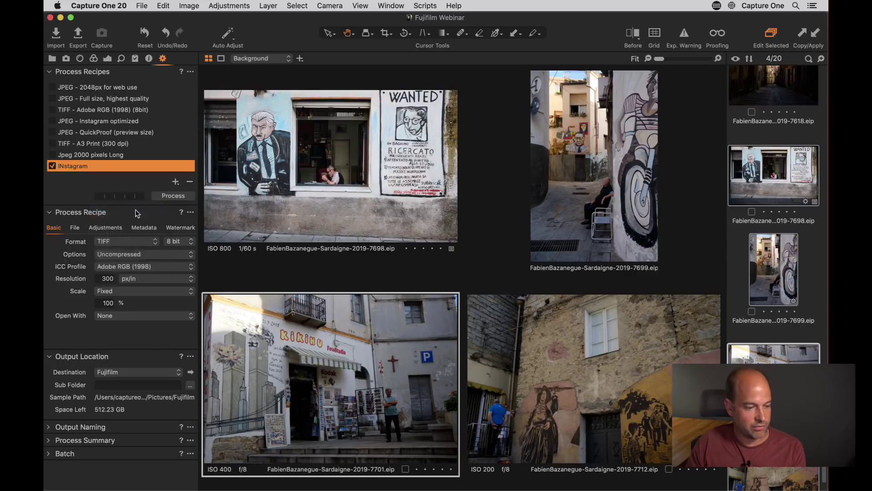
left_click(131, 292)
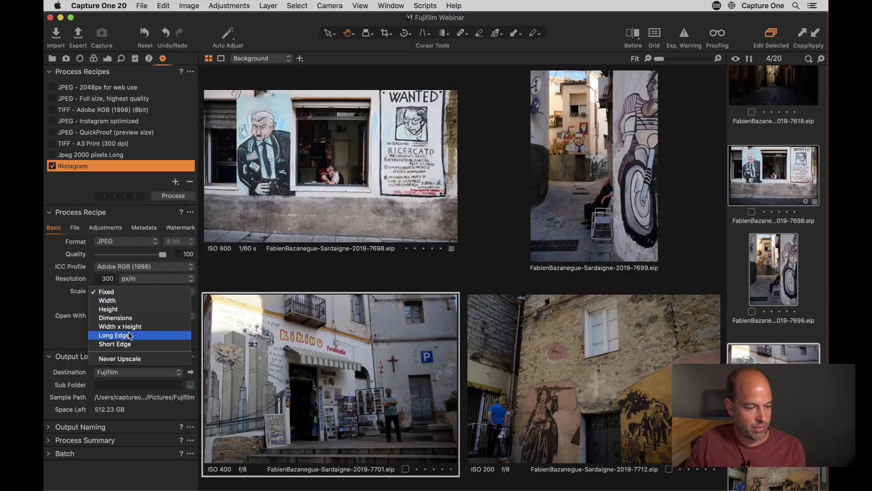
left_click(130, 335)
left_click(131, 303)
left_click(133, 295)
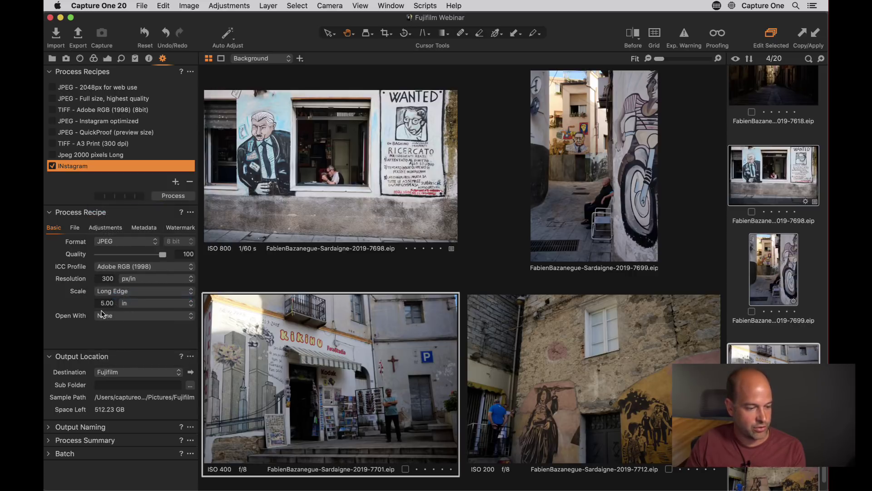
type("1080")
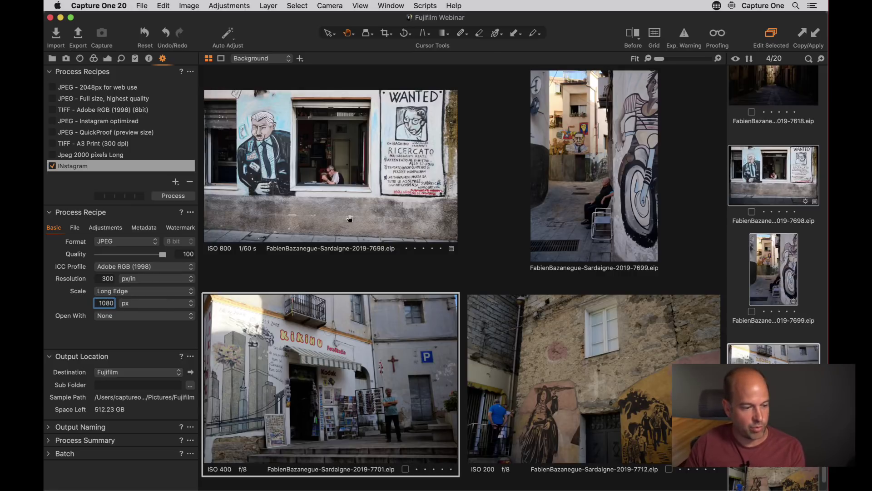
Check the root folder choices in the INstagram recipe's file settings and return to its basic settings.
left_click(75, 227)
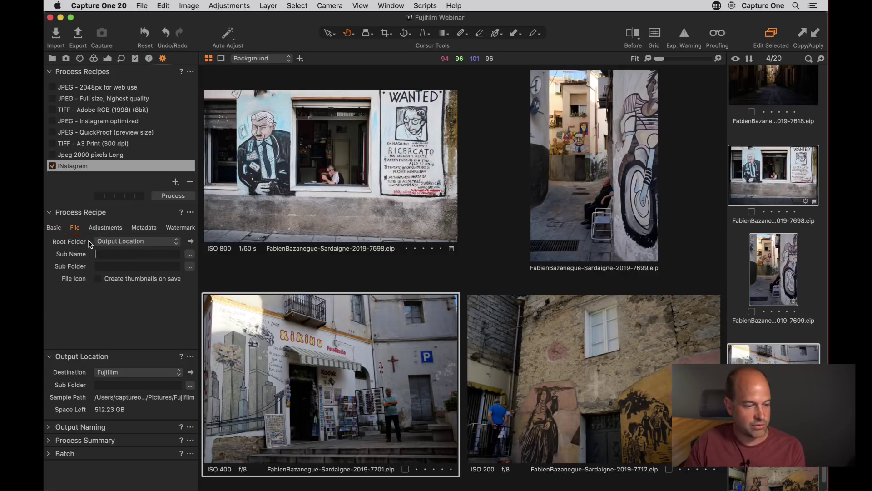
left_click(112, 243)
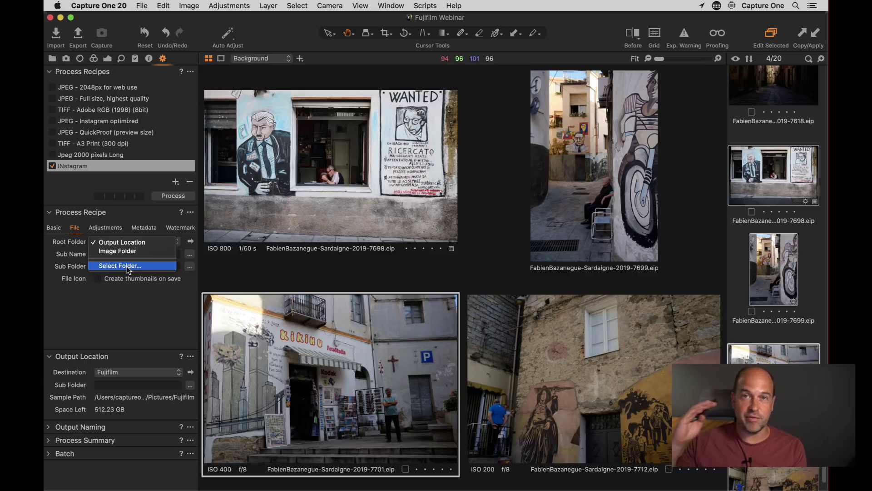
left_click(108, 324)
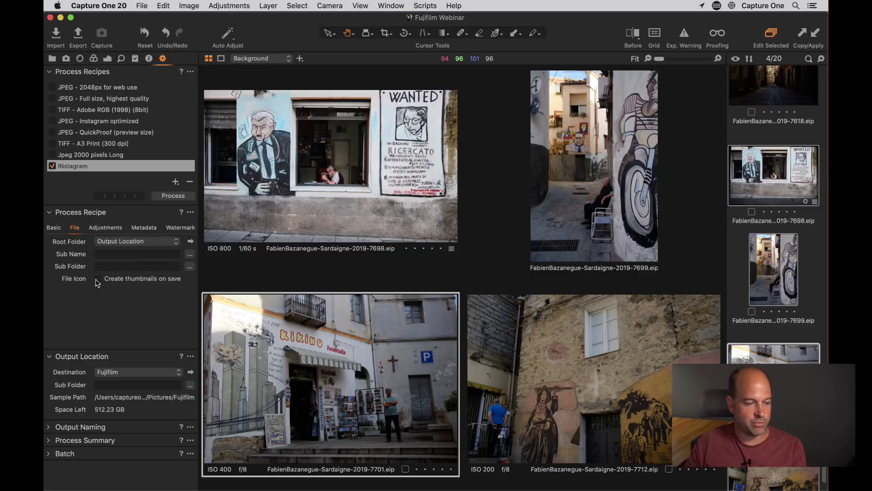
left_click(54, 228)
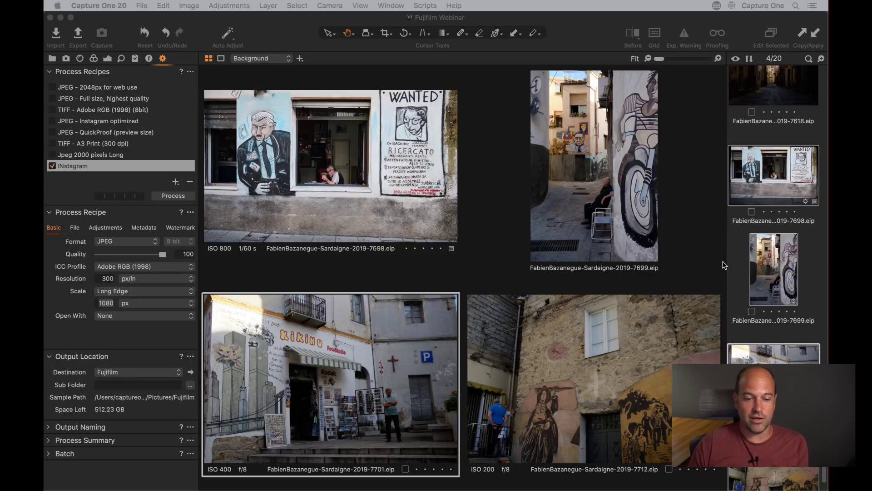
Display only the WANTED mural photo and look through the Color Editor's Advanced and Skin Tone modes.
left_click(740, 246)
left_click(756, 181)
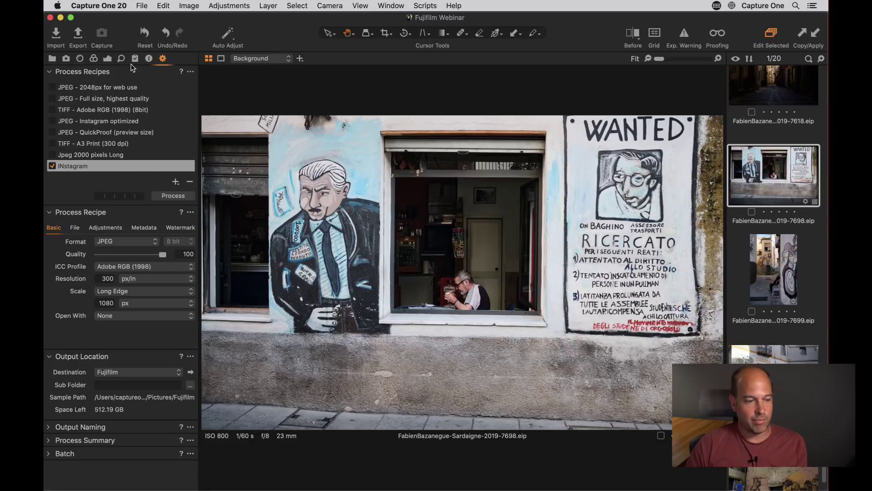
left_click(108, 59)
scroll(111, 317, "down", 5)
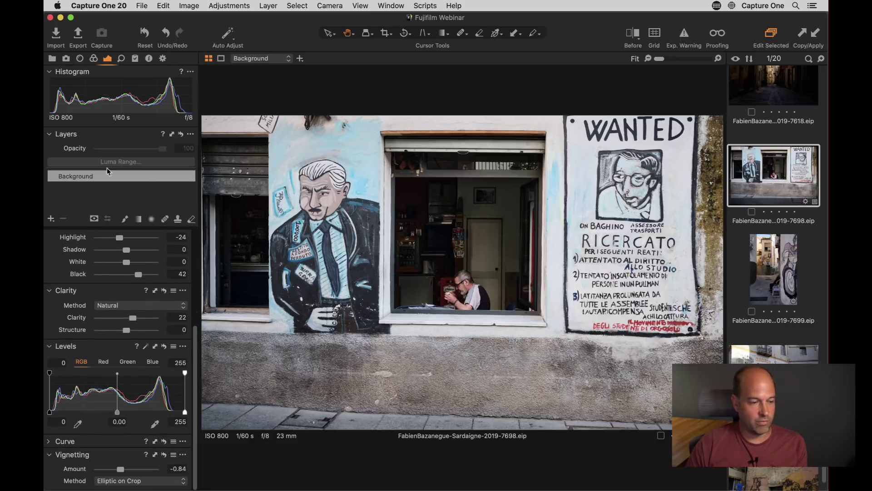
left_click(94, 59)
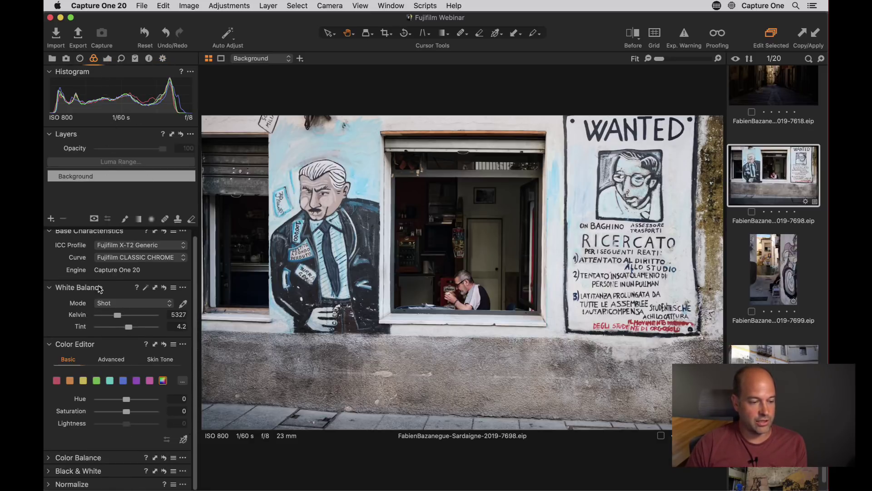
left_click(111, 359)
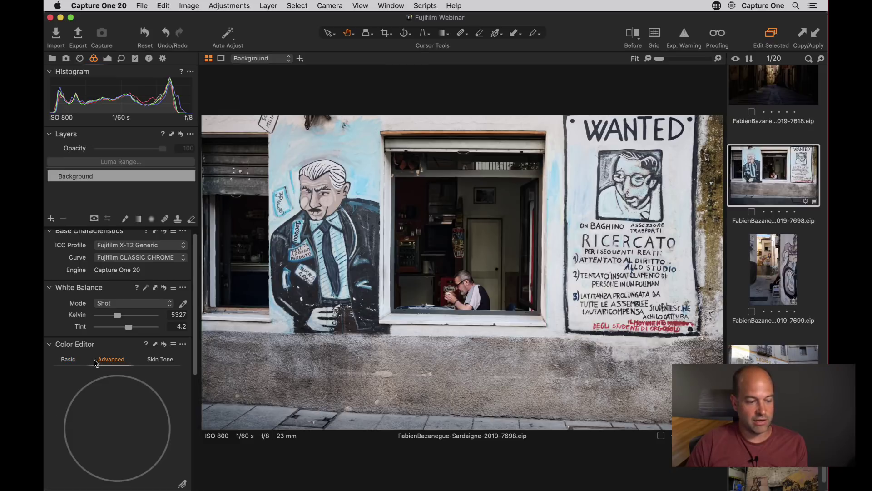
scroll(99, 278, "down", 5)
scroll(100, 283, "up", 3)
left_click(160, 275)
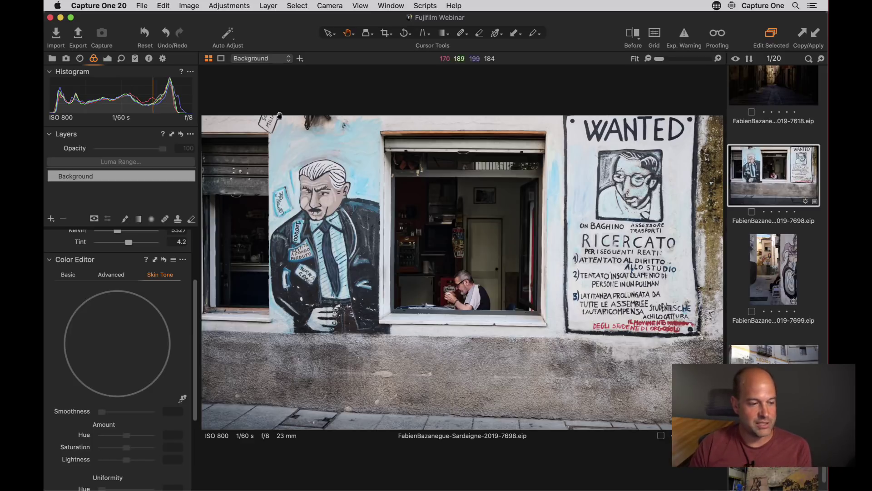
Review the mural photo's Exposure, White Balance, High Dynamic Range, Clarity and Levels adjustments.
left_click(107, 58)
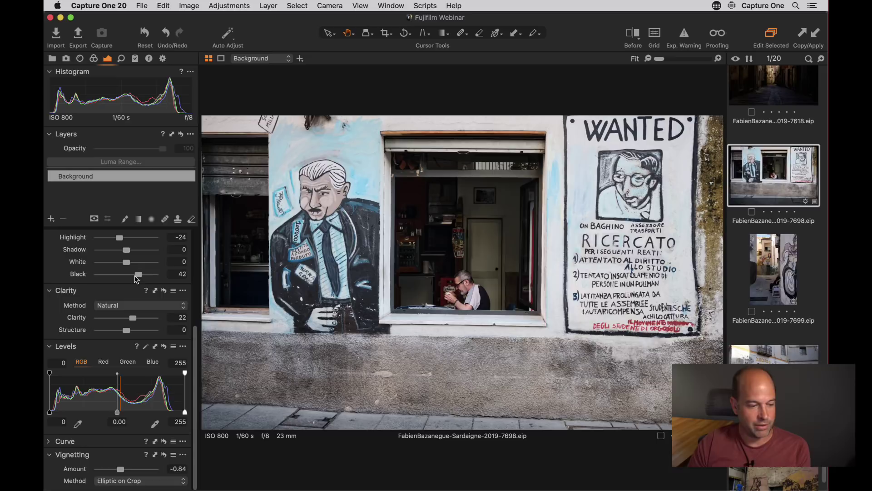
scroll(134, 279, "up", 3)
scroll(77, 294, "up", 4)
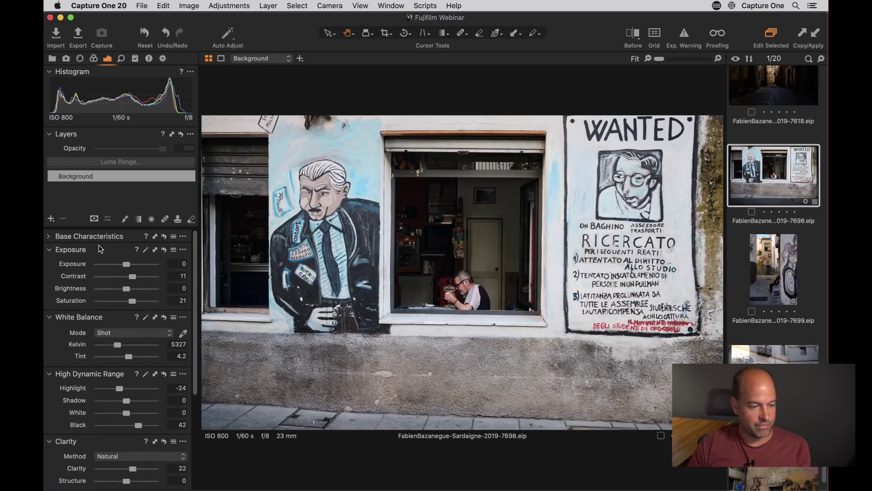
scroll(84, 330, "down", 2)
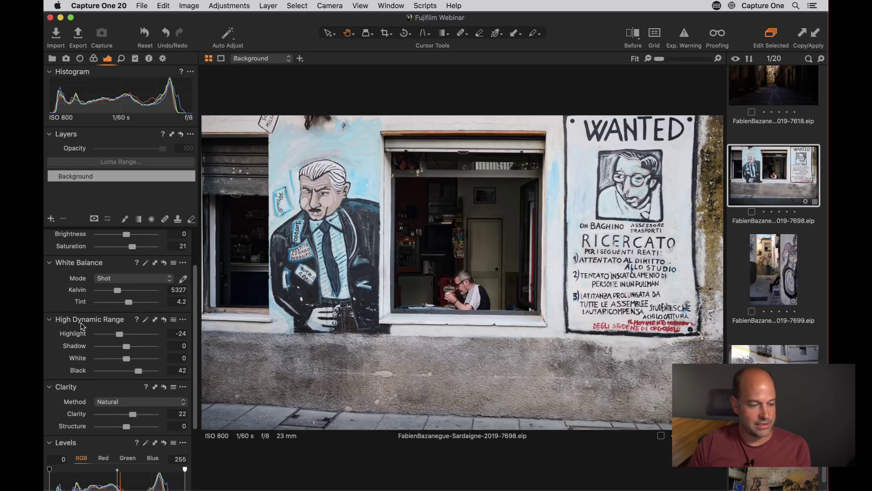
scroll(86, 393, "down", 1)
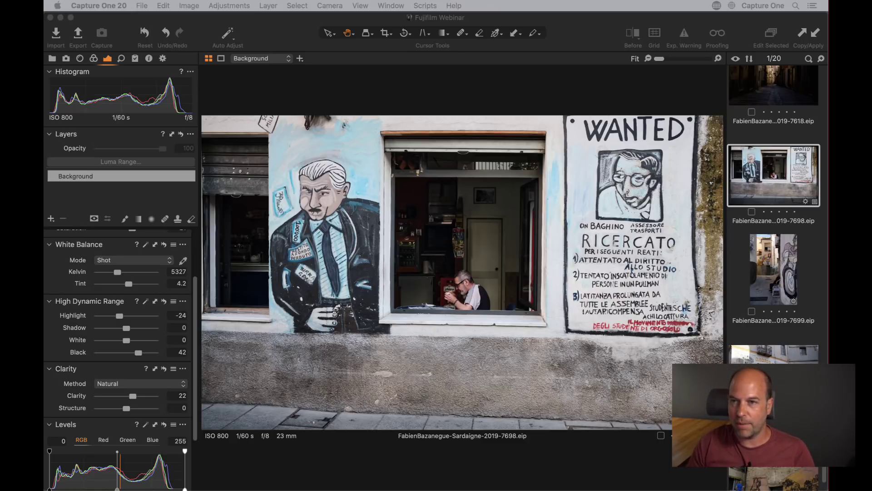
Switch to Chrome and browse the Tutorials, Webinars and Color Editing content of the Capture One Learning Hub.
key("super+Tab")
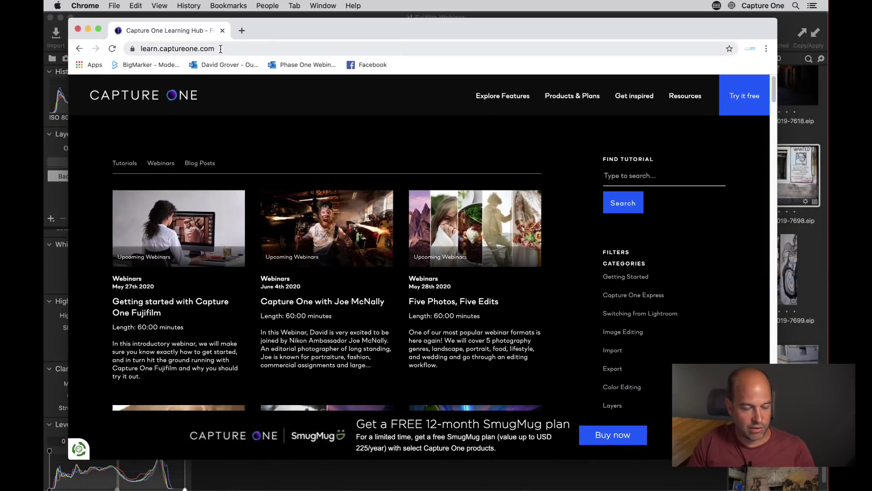
left_click(128, 168)
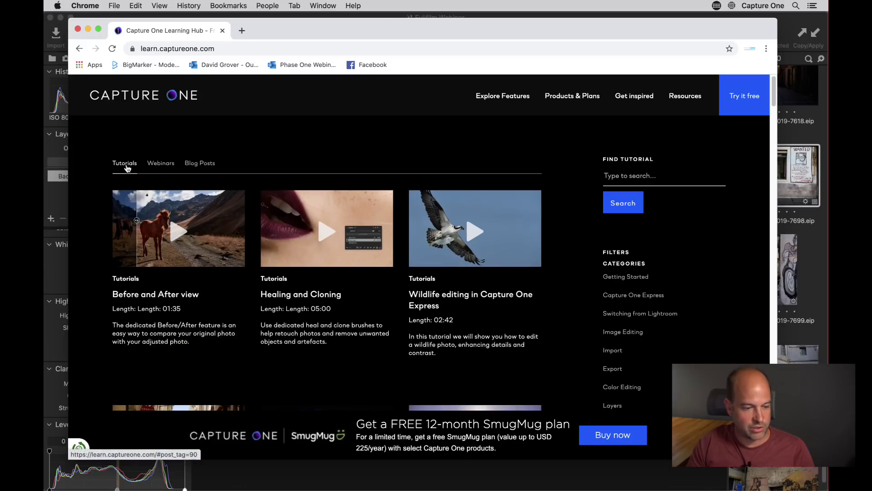
left_click(166, 164)
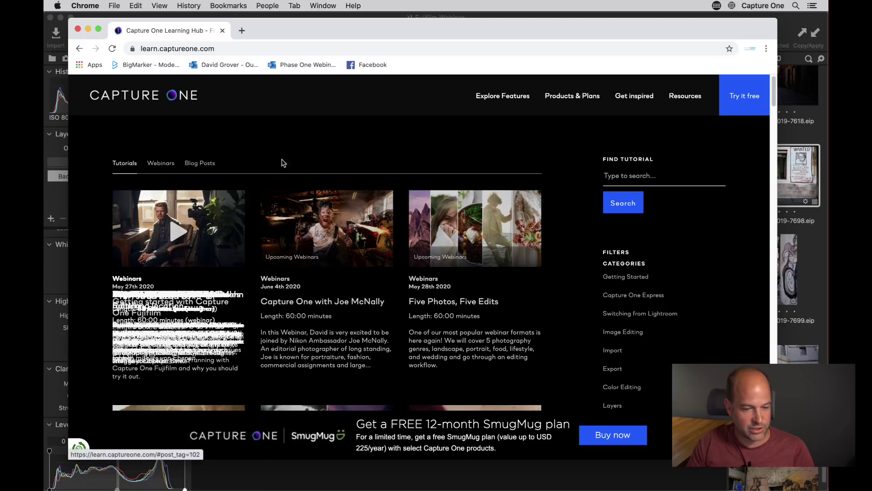
scroll(571, 282, "down", 1)
scroll(571, 283, "down", 6)
scroll(631, 173, "up", 3)
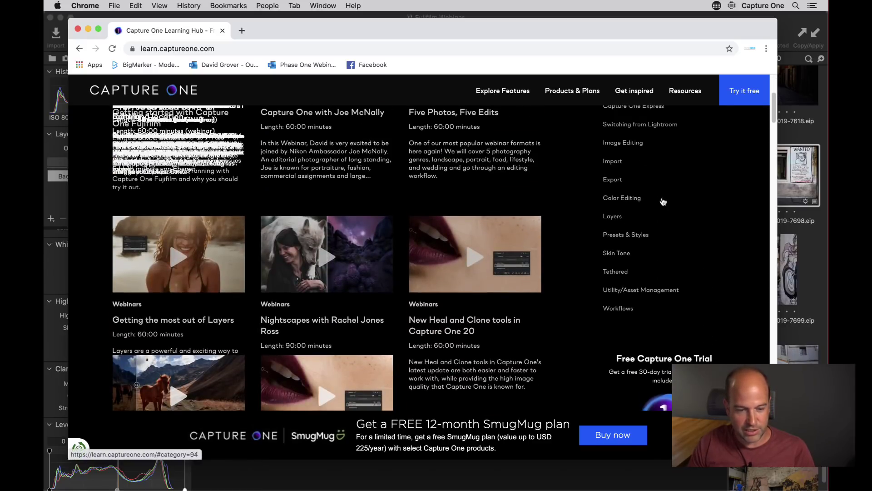
left_click(605, 200)
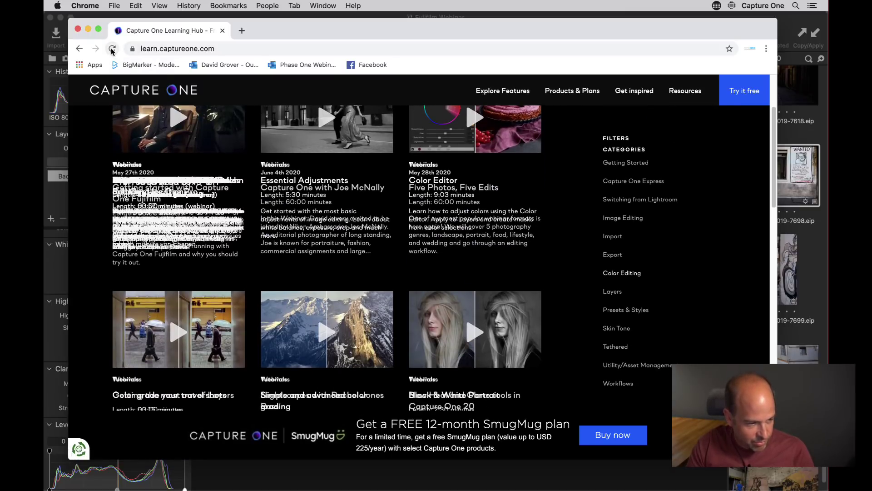
Reload the Learning Hub and browse its tutorials filtered by the Color Editing category.
left_click(122, 81)
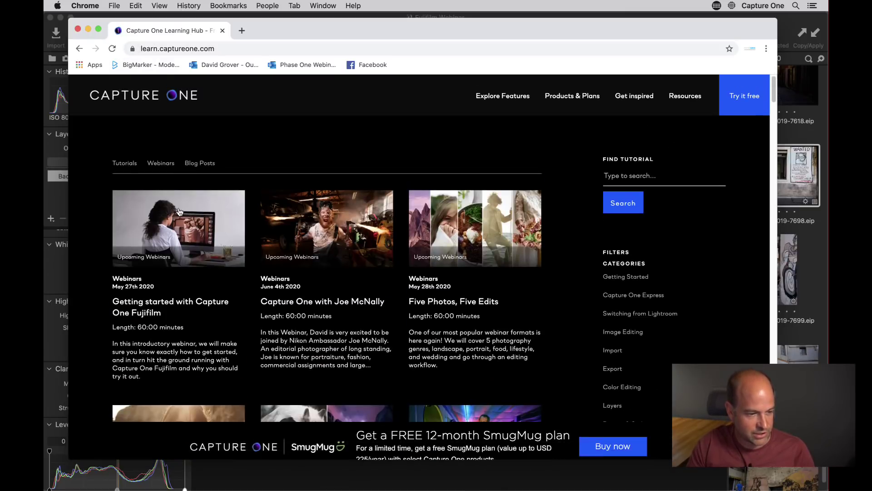
left_click(126, 164)
scroll(578, 197, "down", 5)
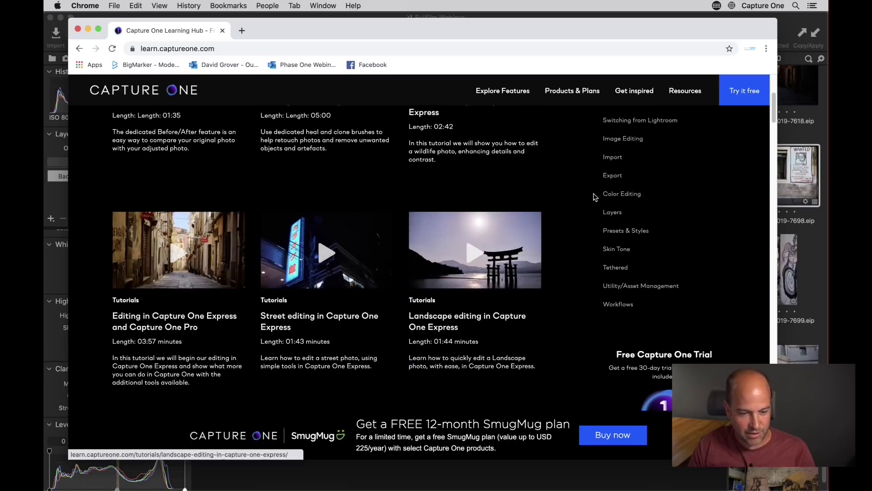
left_click(621, 194)
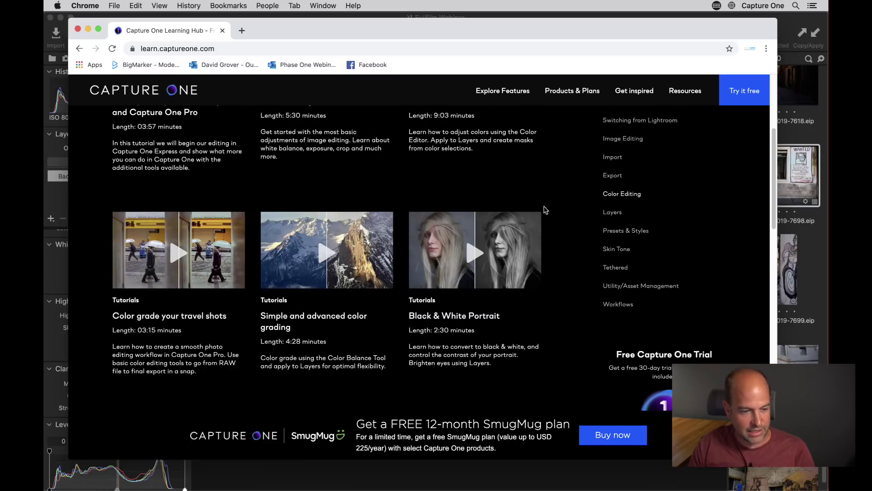
scroll(245, 316, "down", 3)
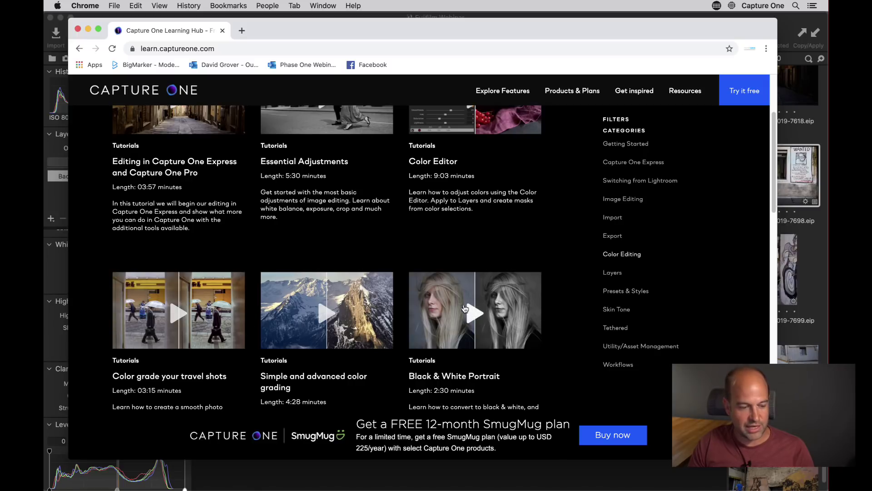
scroll(350, 249, "up", 2)
scroll(350, 249, "up", 2)
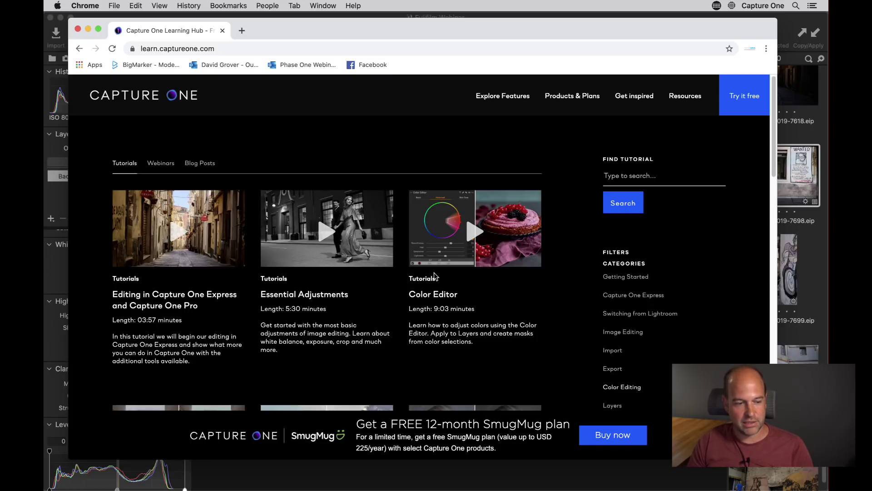
Reload the Learning Hub without the category filter and look through its Blog Posts.
left_click(191, 165)
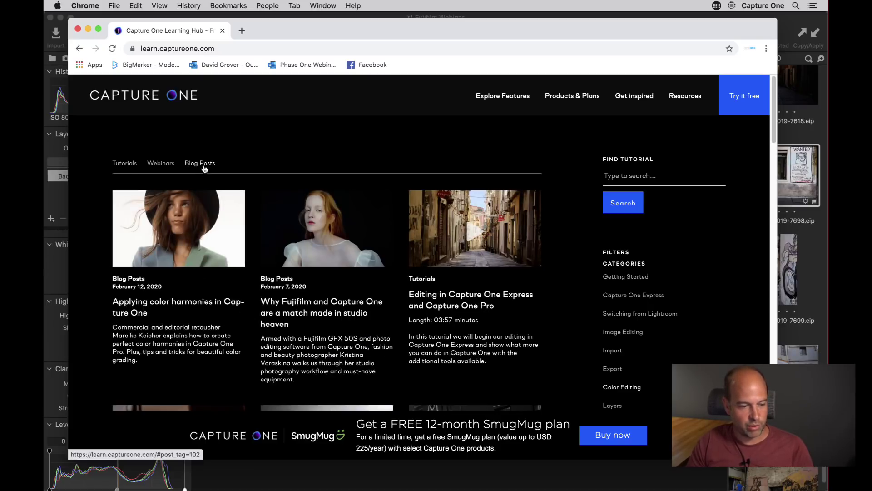
left_click(112, 48)
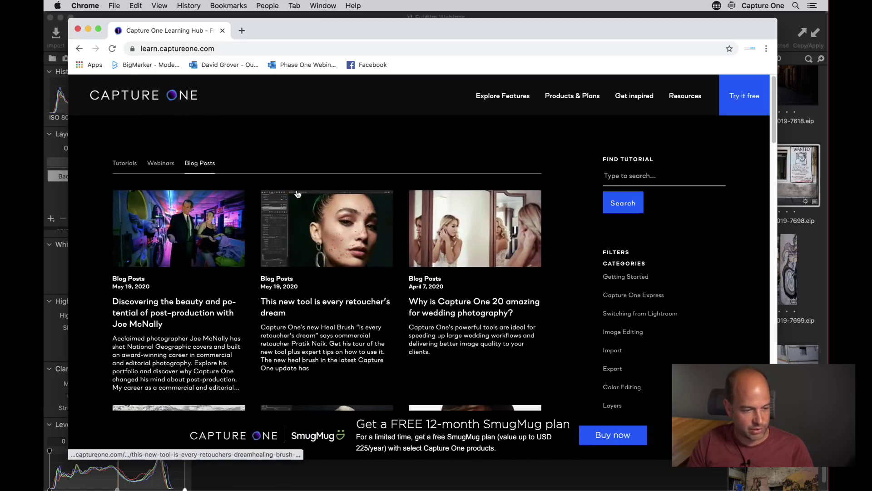
scroll(364, 289, "down", 3)
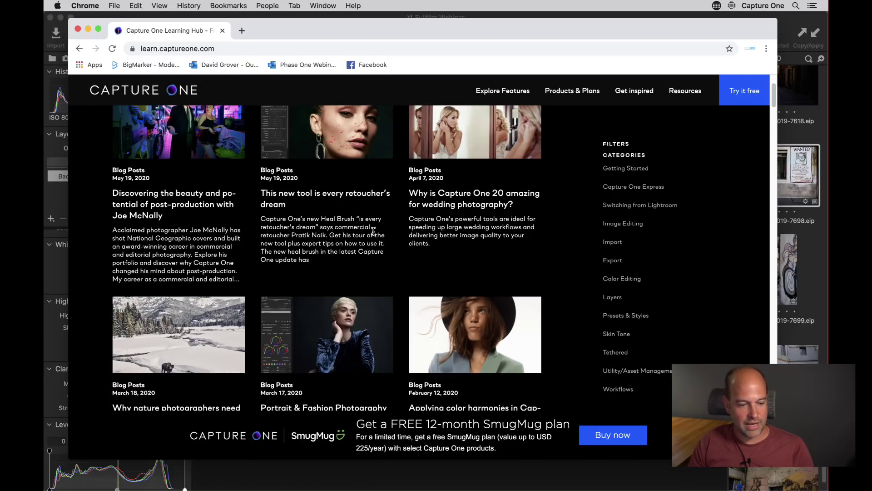
scroll(364, 218, "up", 2)
Read through the blog post "This new tool is every retoucher's dream" and close the browser window to return to Capture One.
left_click(341, 217)
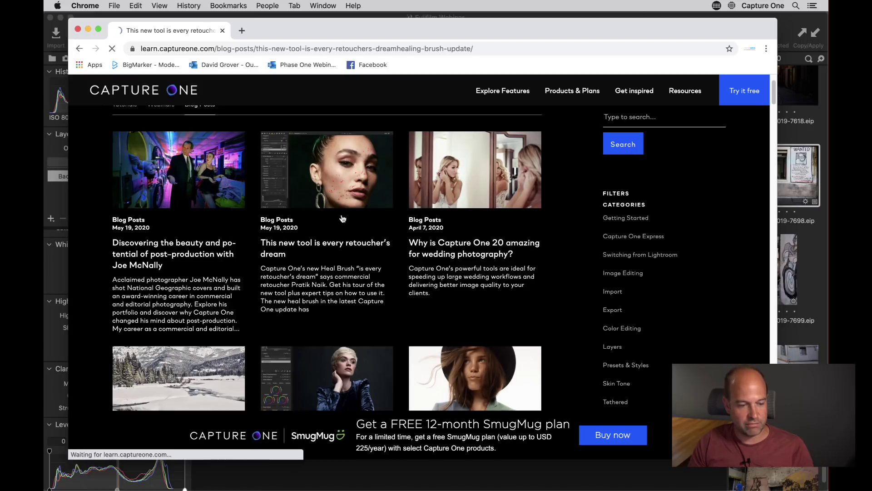
scroll(313, 259, "down", 1)
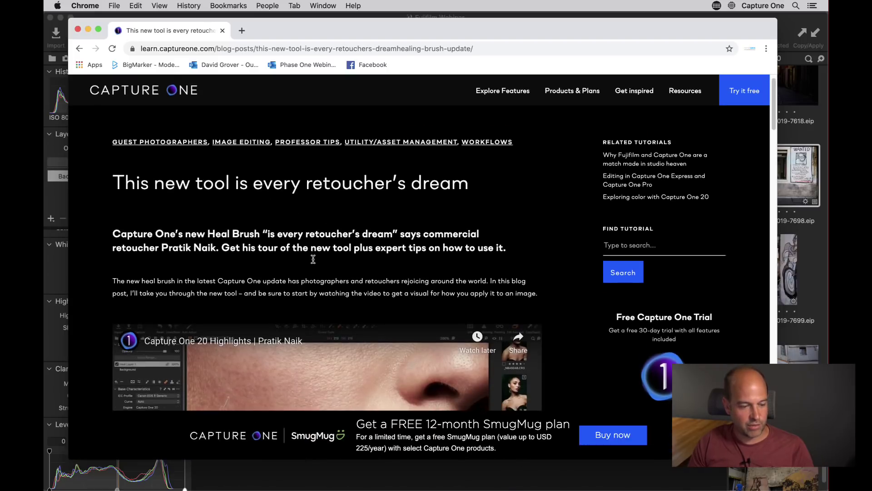
scroll(313, 240, "down", 1)
scroll(307, 218, "down", 4)
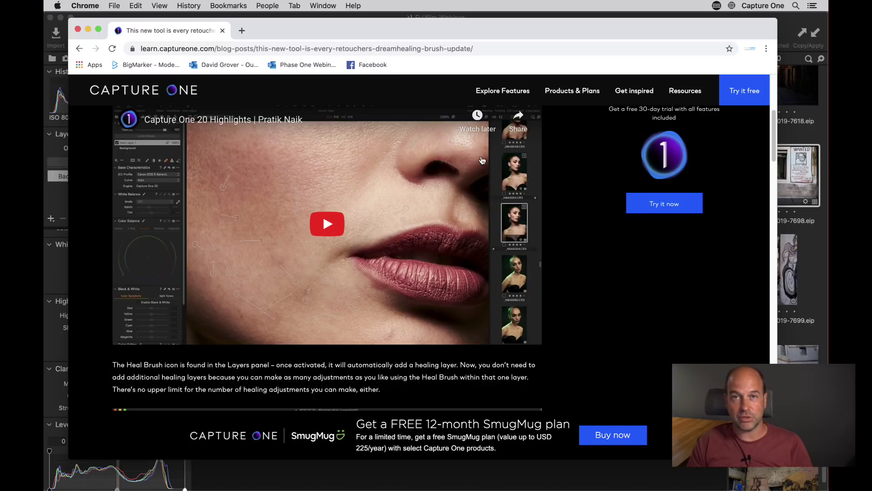
left_click(76, 29)
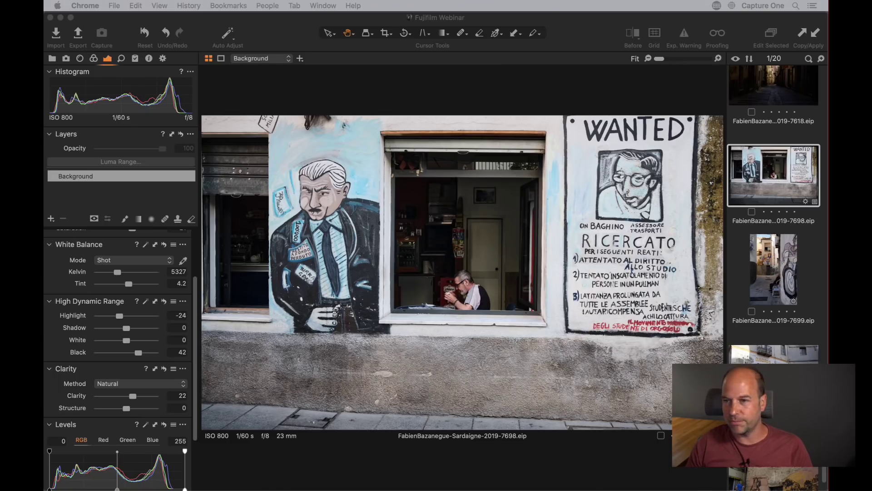